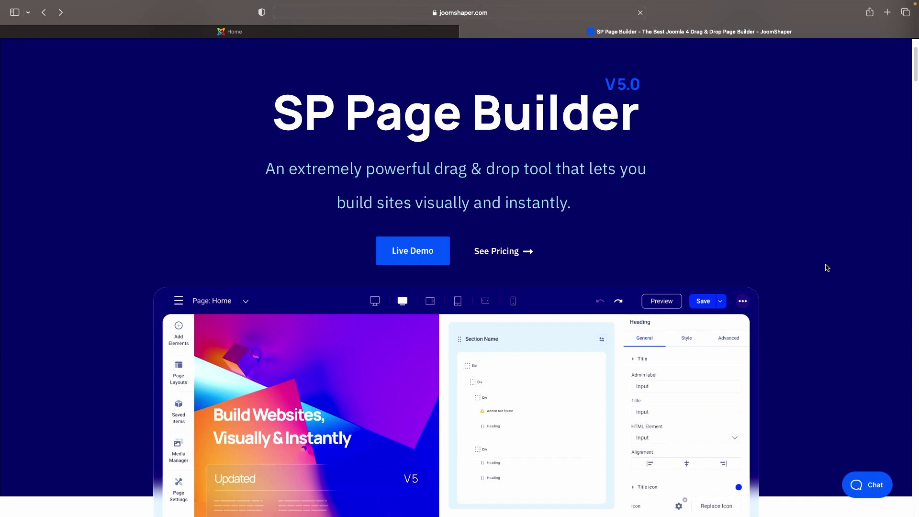
Switch from the SP Page Builder product page to the Home page open in the live builder demo.
scroll(827, 268, up, 3)
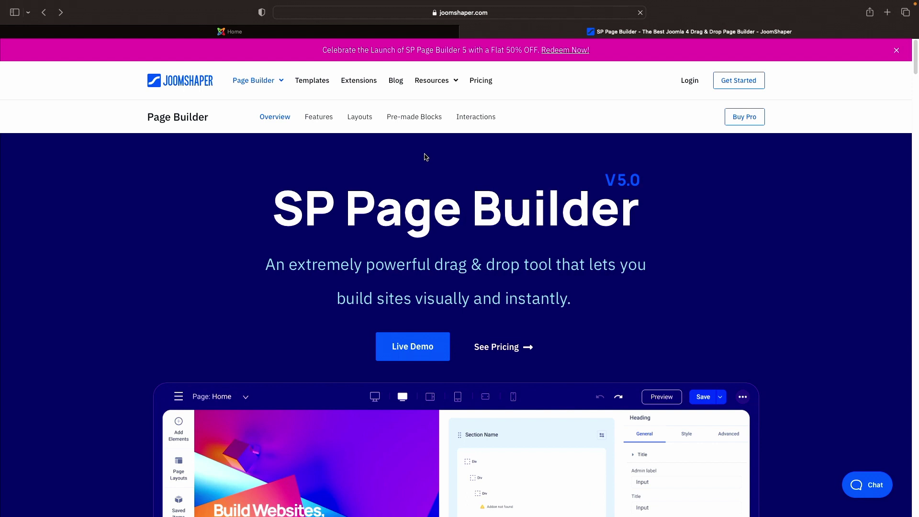
click(340, 34)
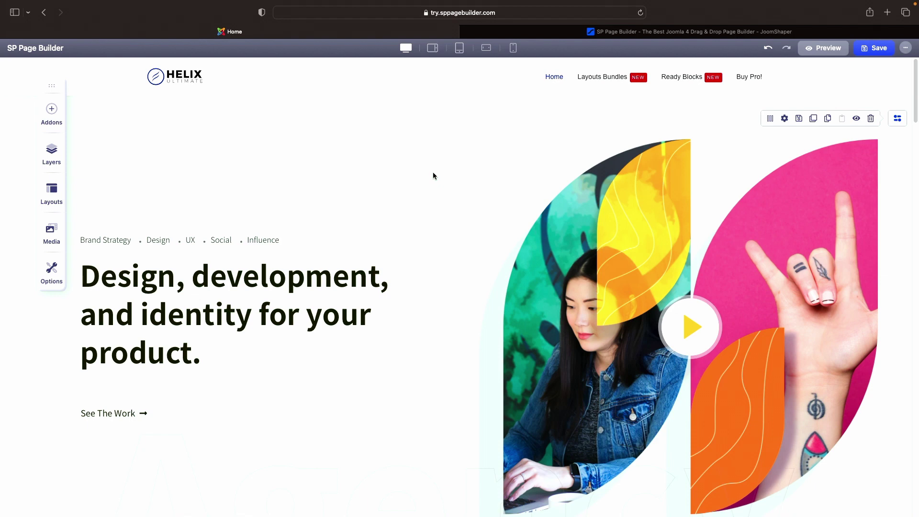
mouse_move(207, 103)
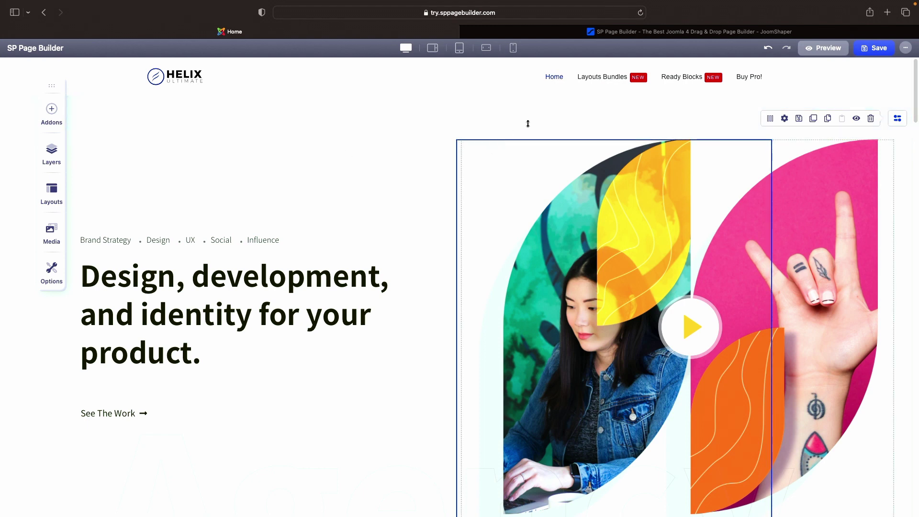
mouse_move(517, 106)
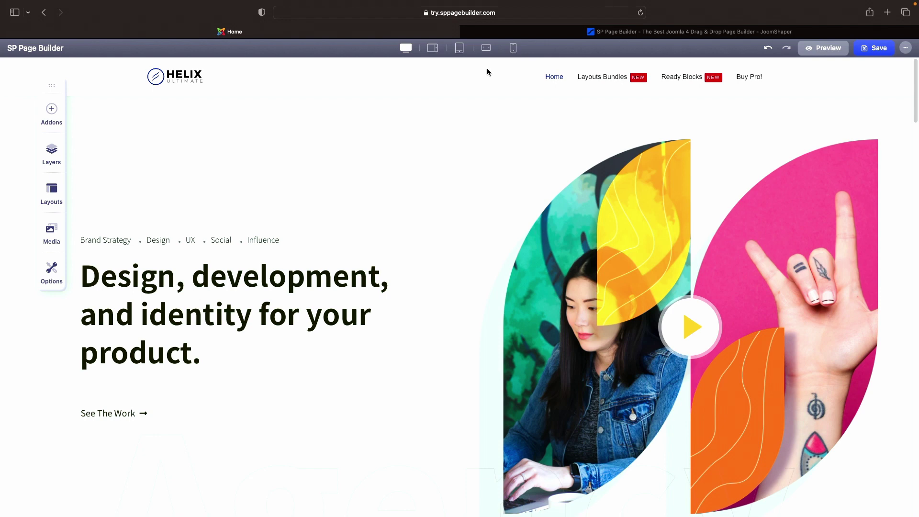
Preview the home page at landscape tablet, tablet, mobile landscape and mobile sizes, and return to the desktop view.
click(432, 50)
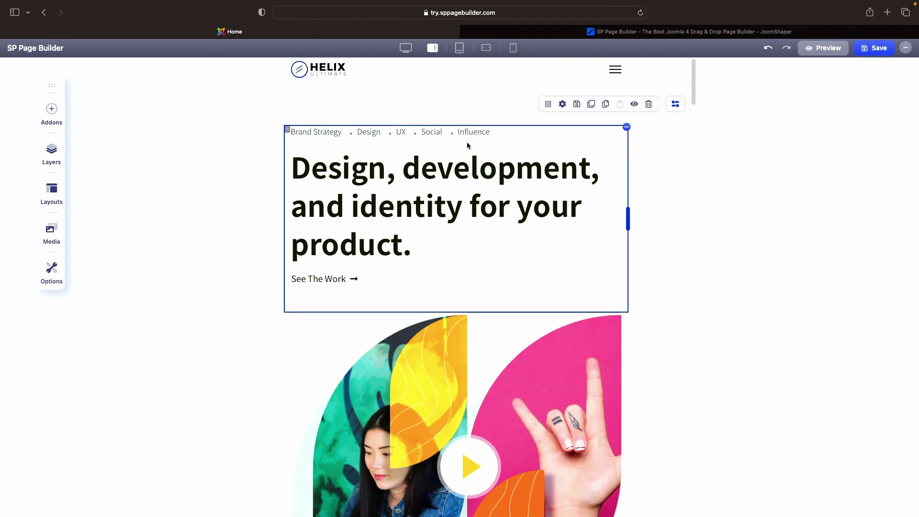
click(459, 51)
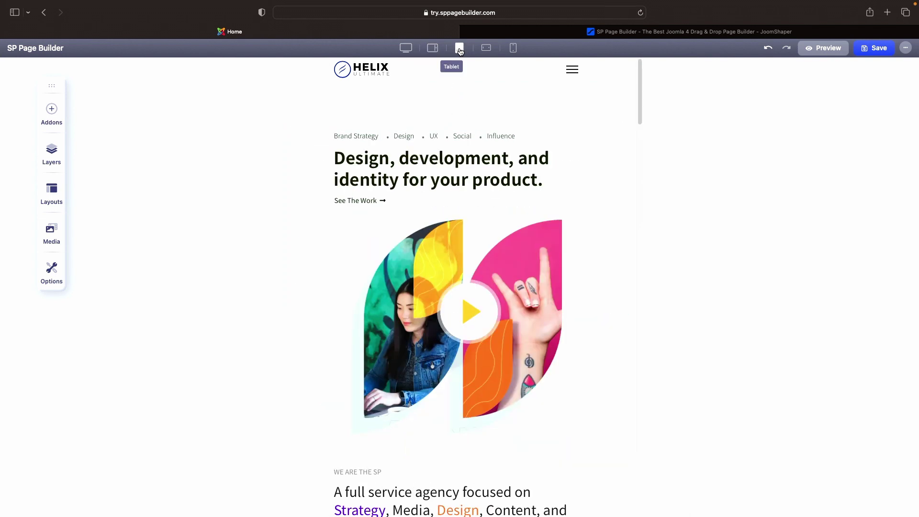
click(487, 51)
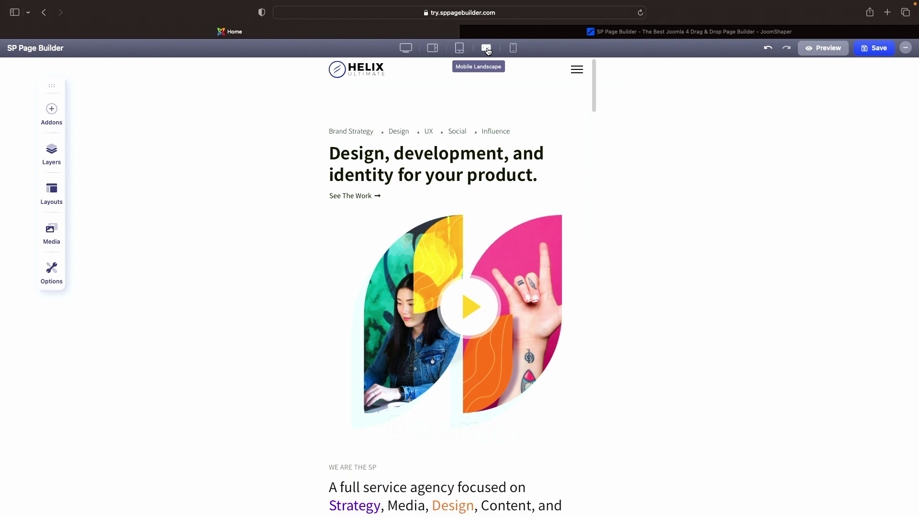
click(514, 50)
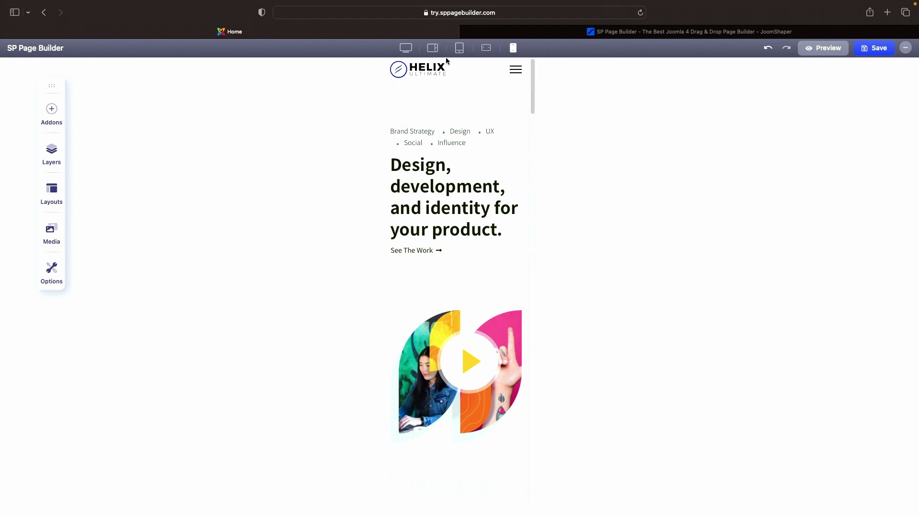
click(405, 48)
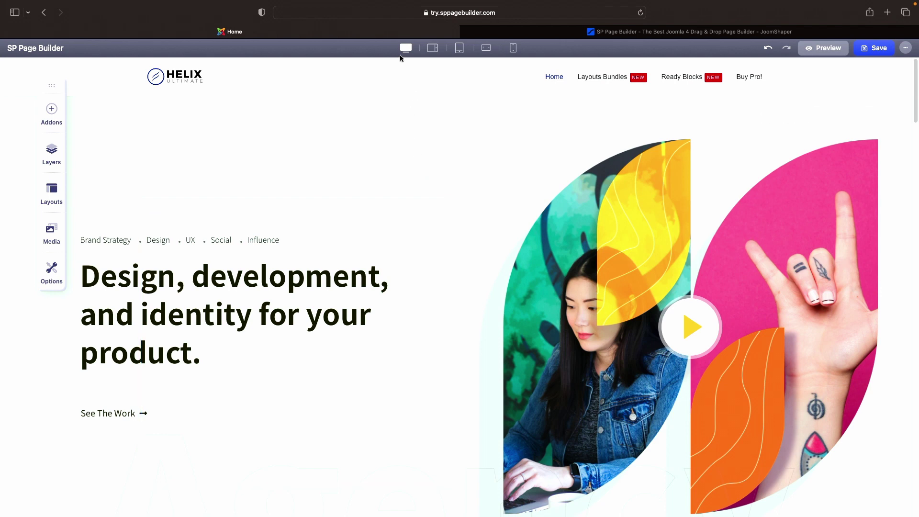
Examine how the hero and agency introduction sections stack in the mobile view, and switch back to desktop.
click(513, 47)
scroll(480, 139, down, 3)
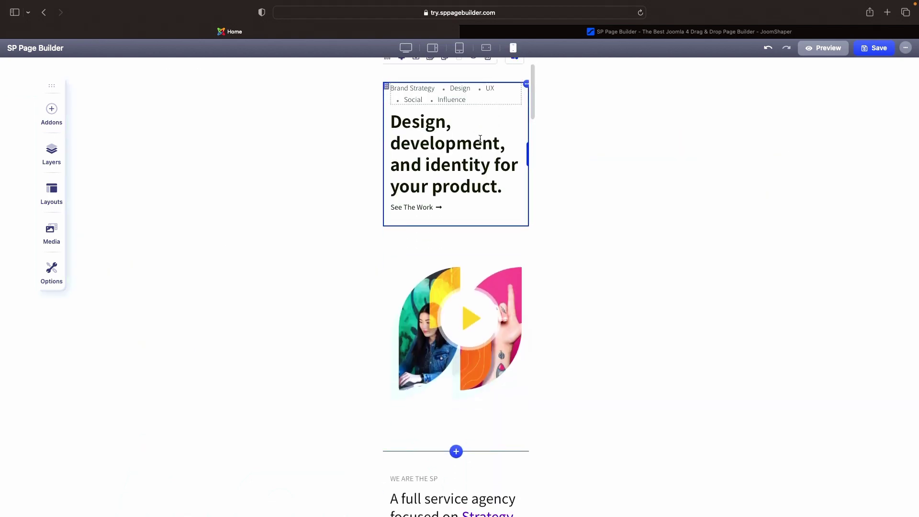
scroll(480, 138, down, 10)
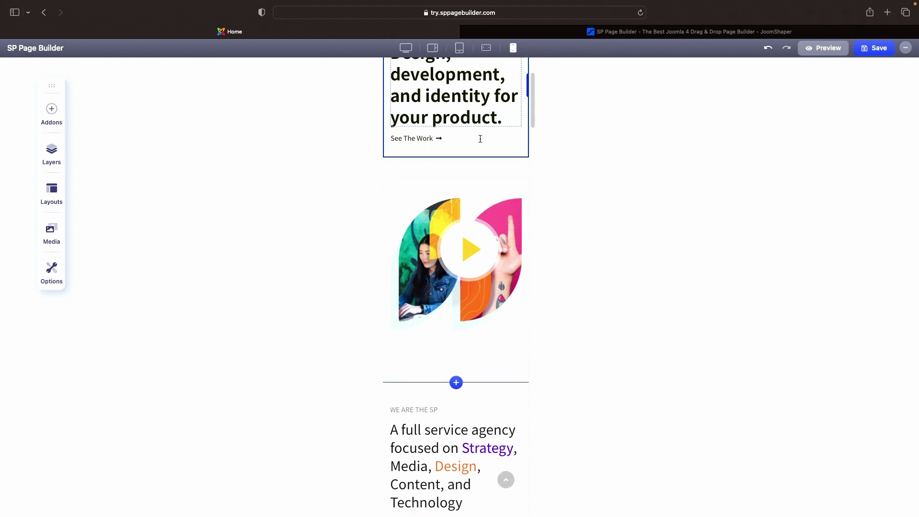
scroll(480, 141, down, 3)
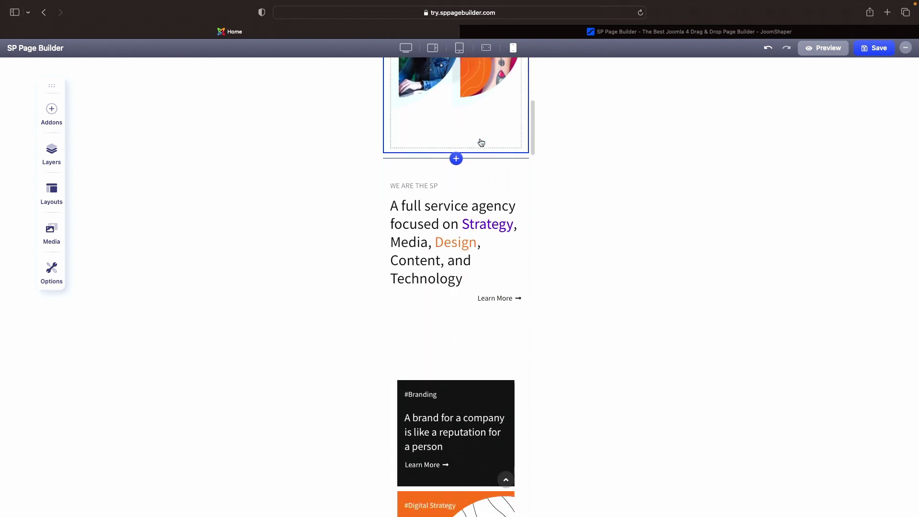
scroll(481, 139, up, 8)
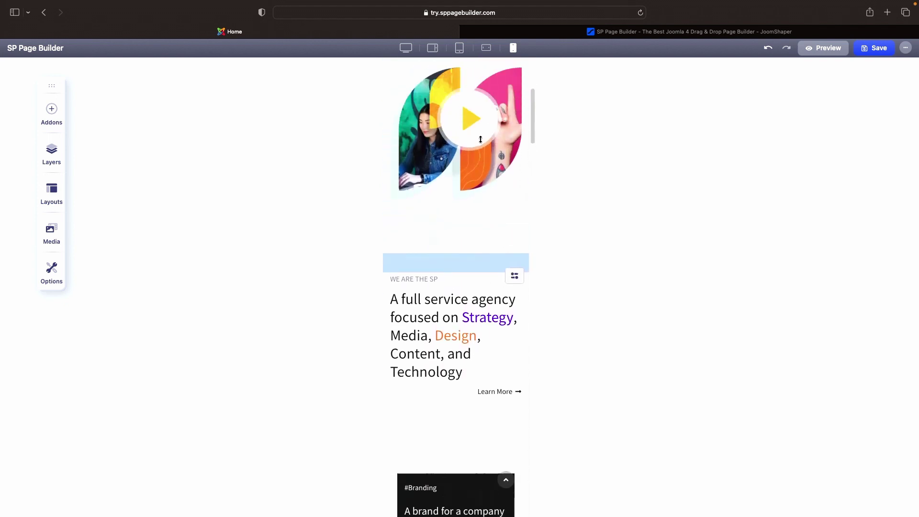
click(405, 51)
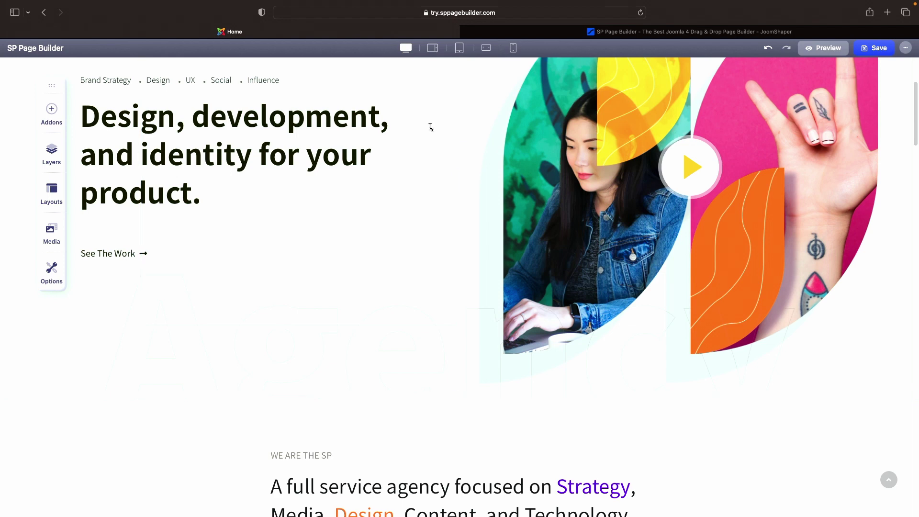
Compare the agency introduction in desktop and mobile views, and review the service cards and portfolio cases on mobile.
scroll(486, 264, down, 5)
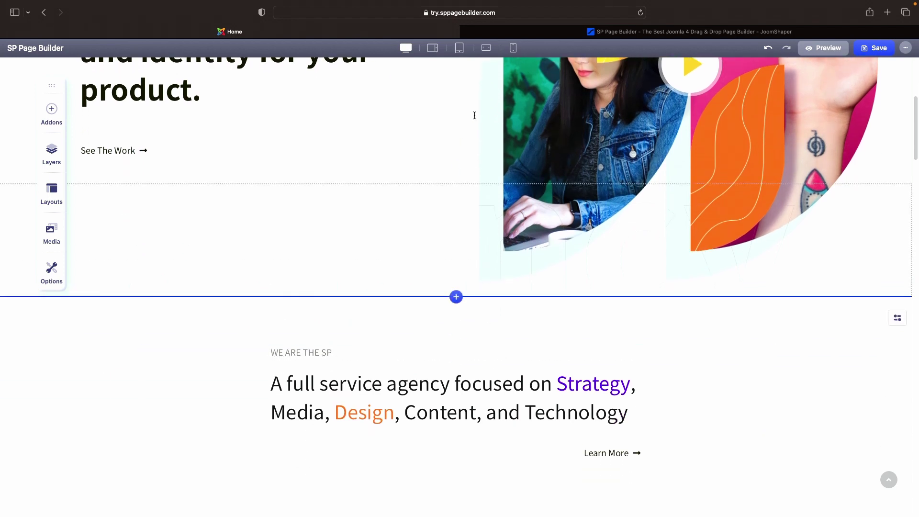
click(511, 48)
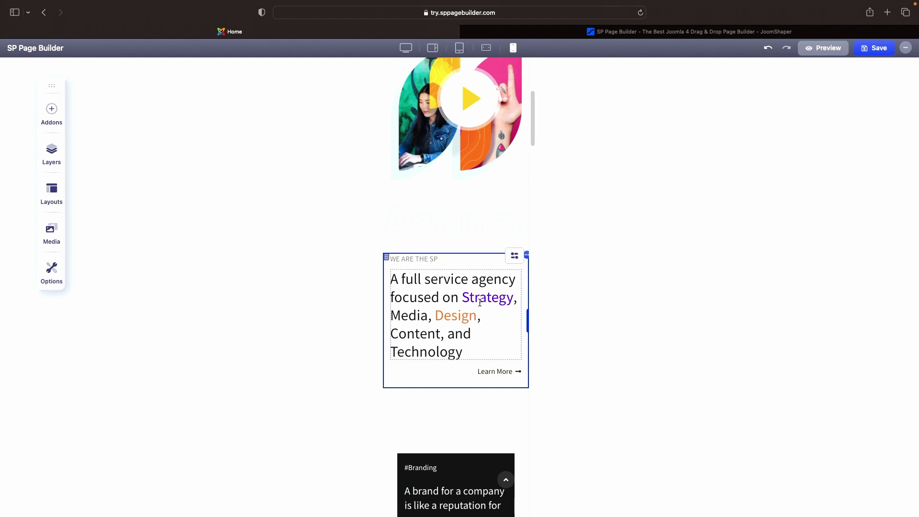
scroll(480, 302, down, 3)
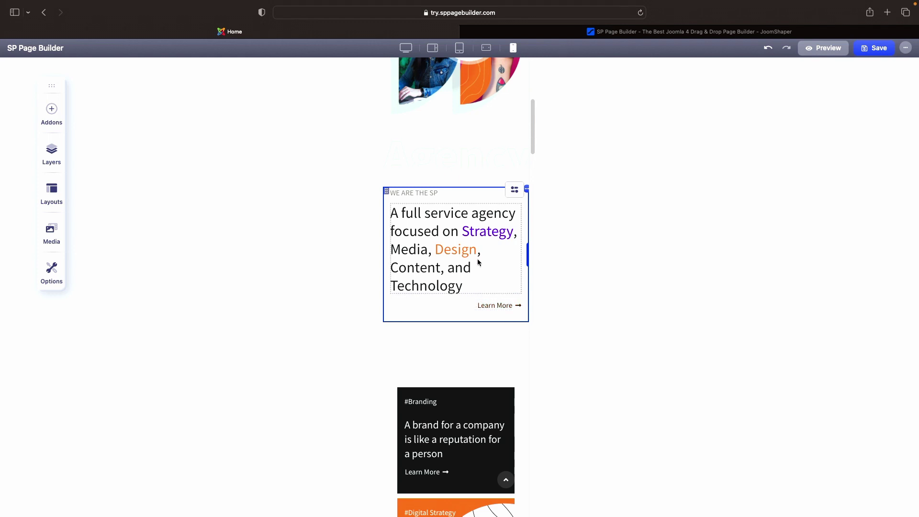
scroll(478, 262, down, 20)
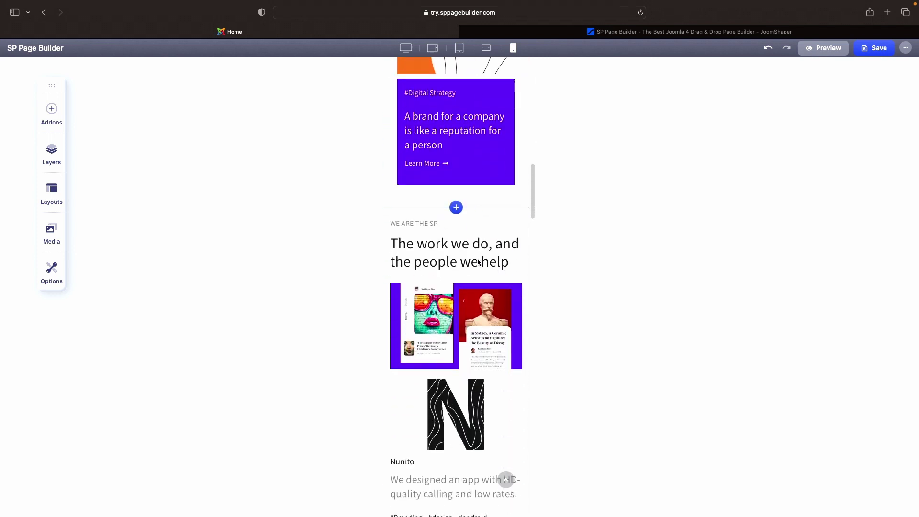
scroll(477, 263, down, 5)
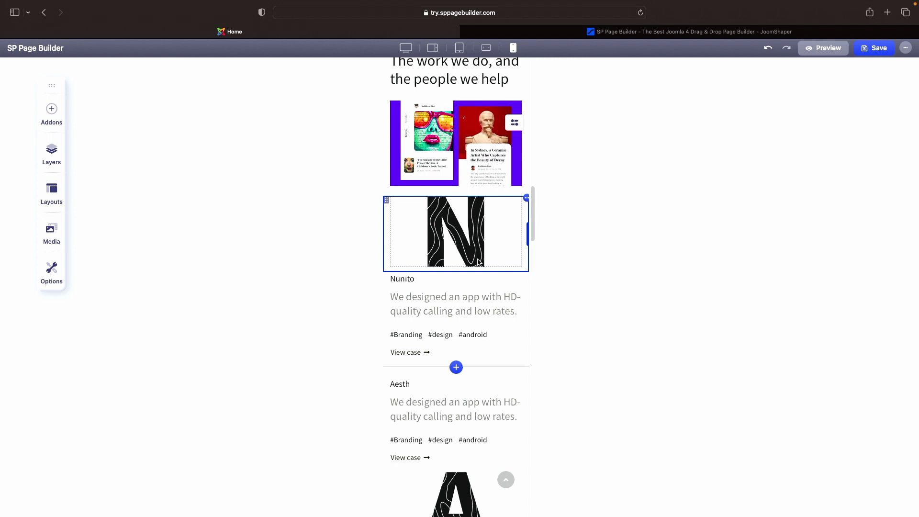
scroll(477, 261, down, 10)
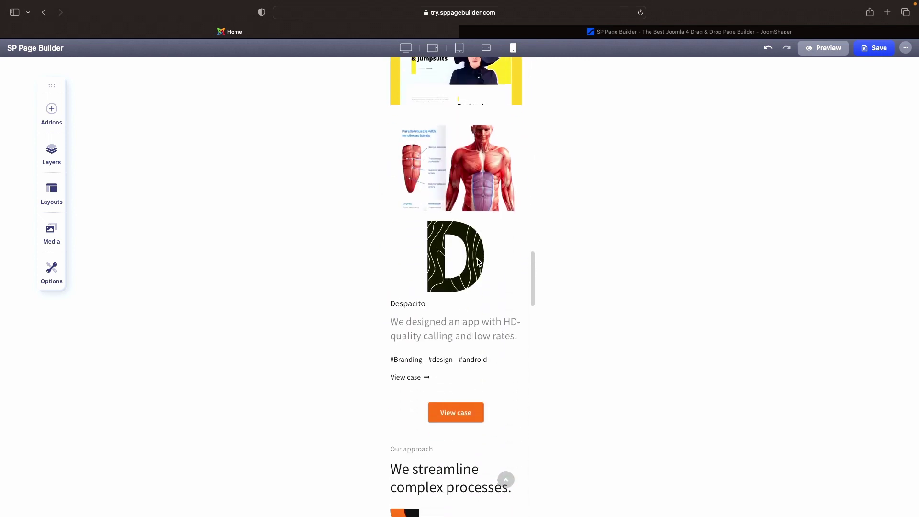
Examine how the Discover, Explore, Test and Listen columns of the Our approach section are laid out on mobile.
scroll(477, 261, down, 7)
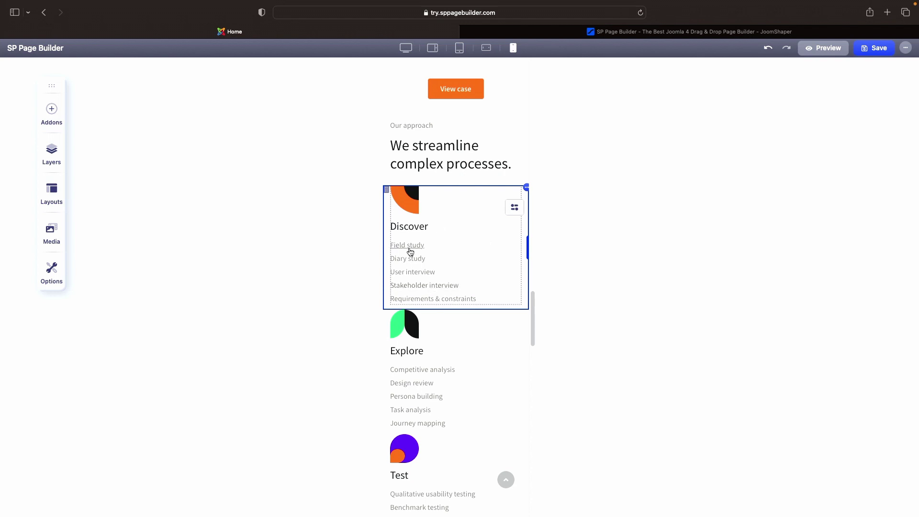
scroll(424, 325, down, 1)
scroll(425, 335, down, 1)
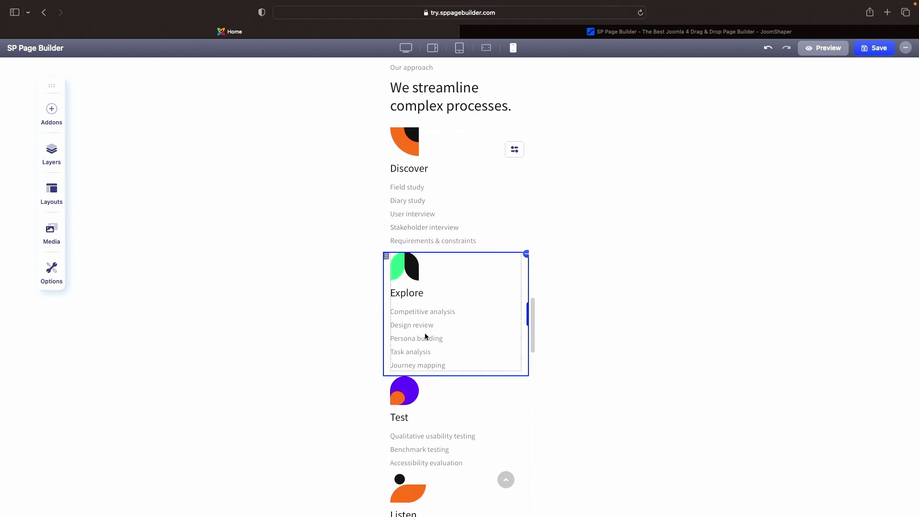
scroll(425, 335, up, 2)
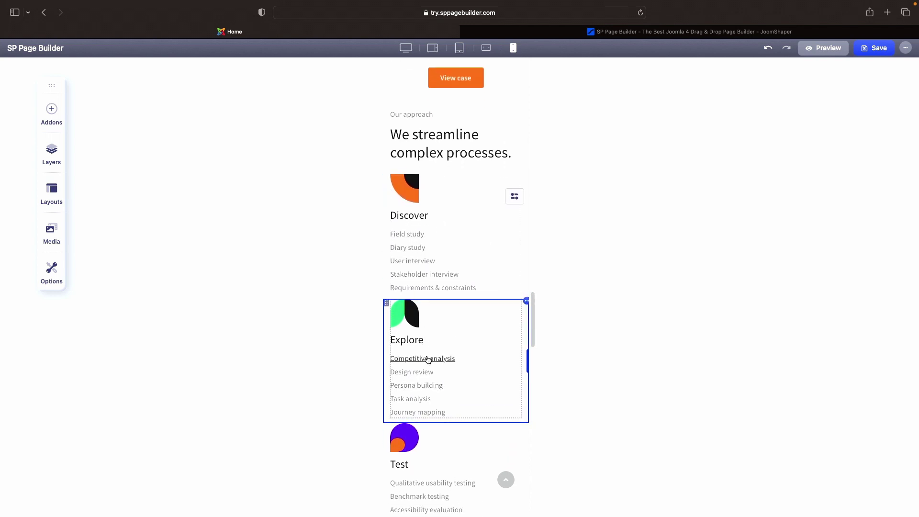
scroll(414, 368, down, 3)
scroll(445, 391, down, 3)
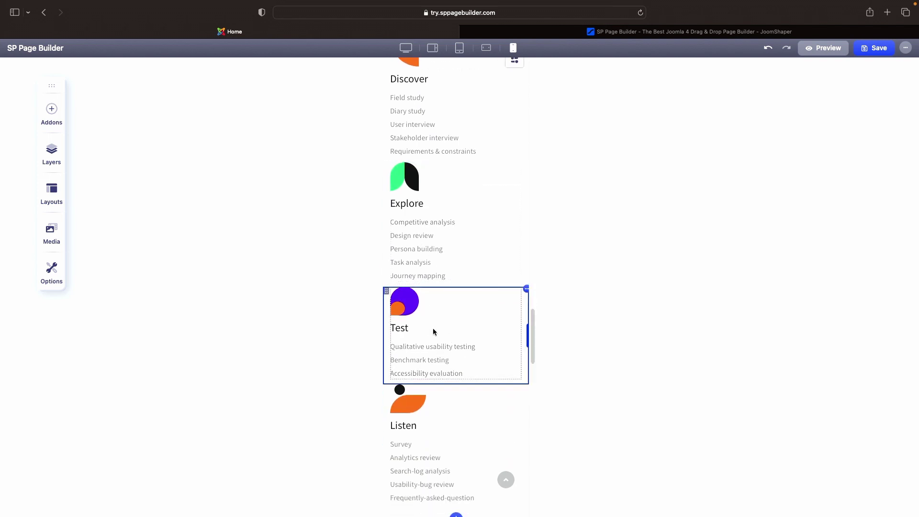
scroll(436, 315, down, 6)
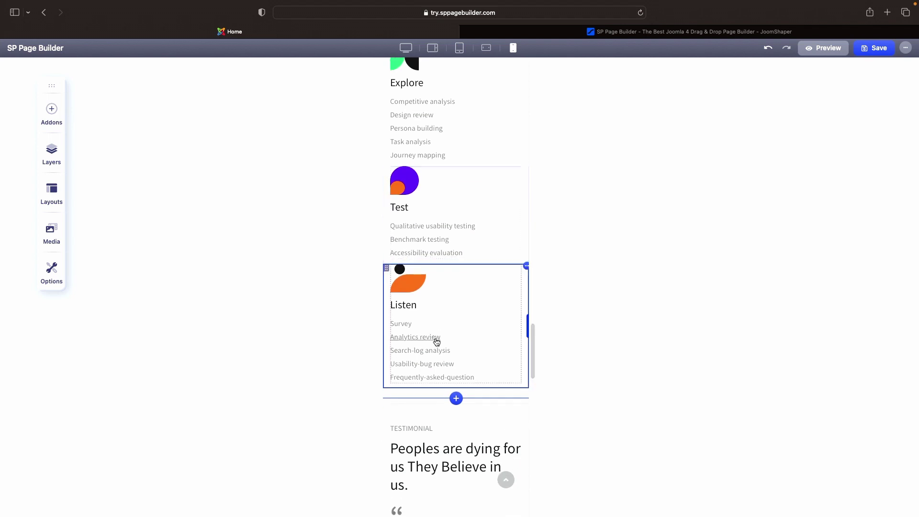
scroll(425, 316, down, 5)
scroll(398, 314, up, 5)
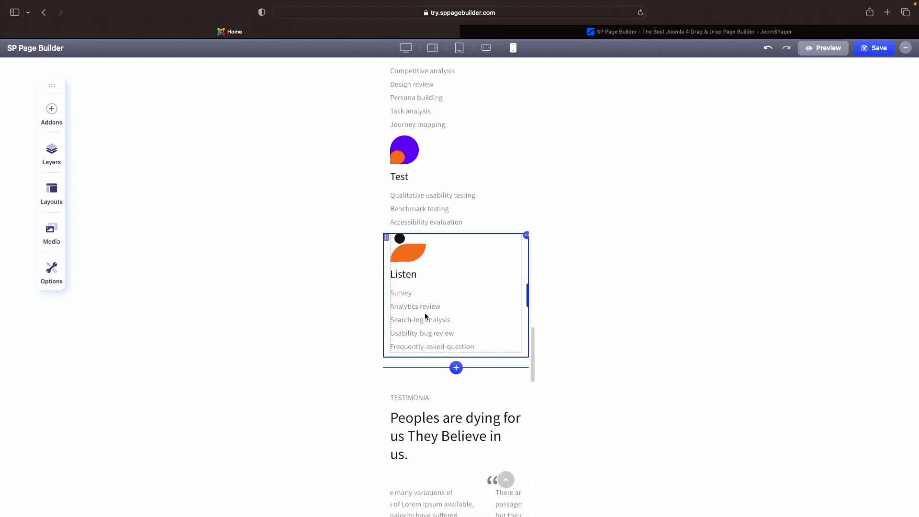
scroll(454, 255, down, 1)
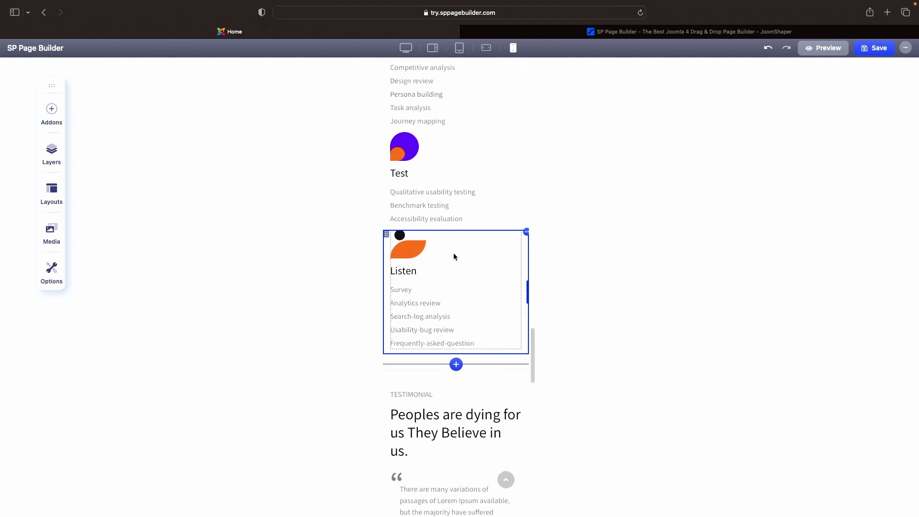
Return to the desktop view and review the testimonial, clients and Our approach sections for comparison with mobile.
click(407, 53)
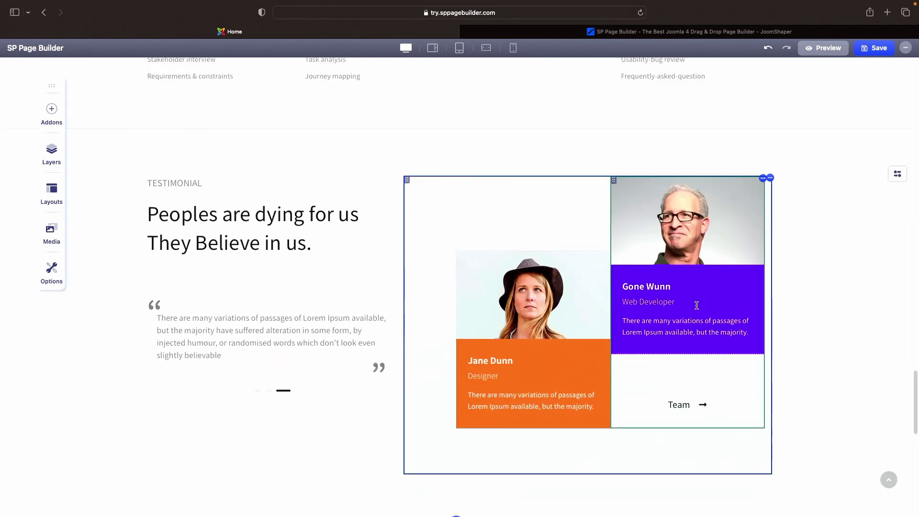
scroll(697, 305, down, 5)
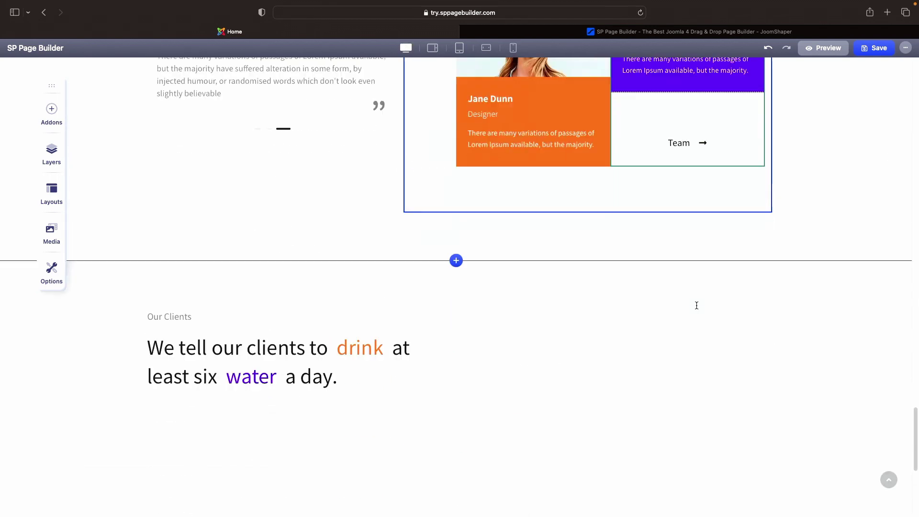
scroll(697, 305, down, 3)
scroll(697, 305, up, 10)
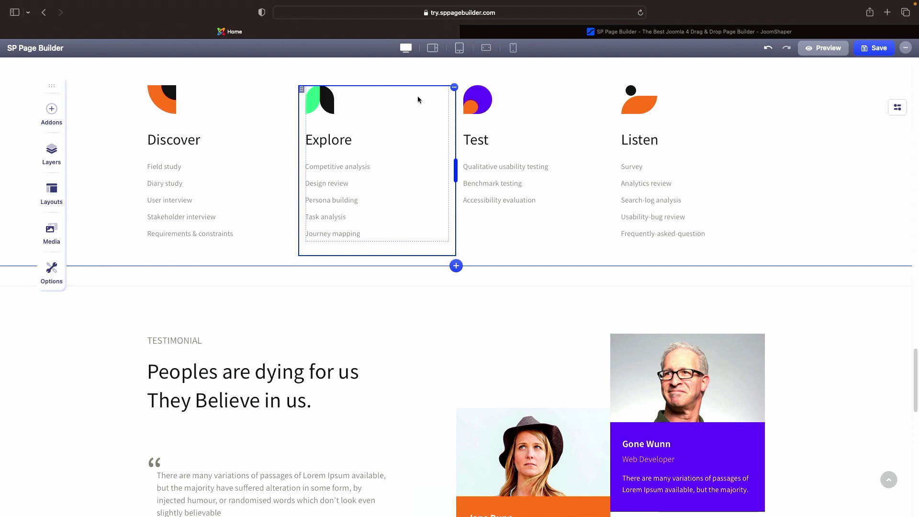
scroll(418, 96, up, 2)
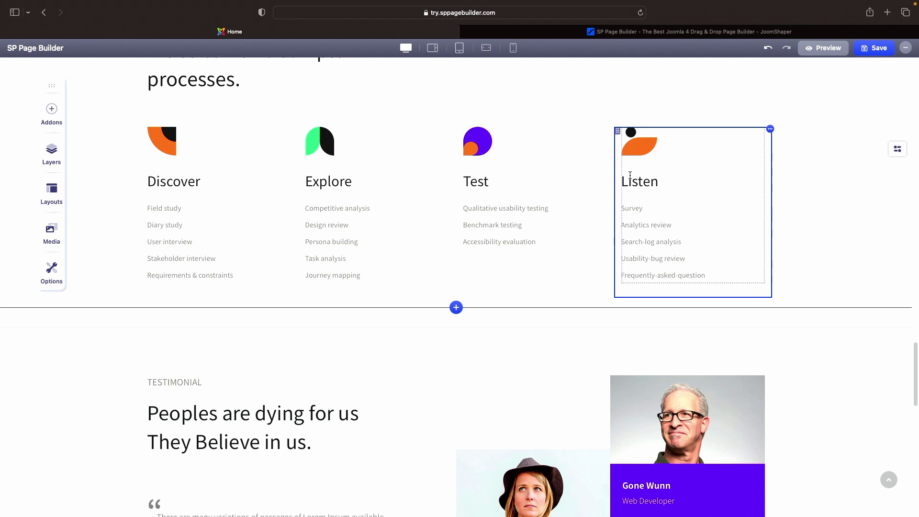
scroll(630, 176, up, 3)
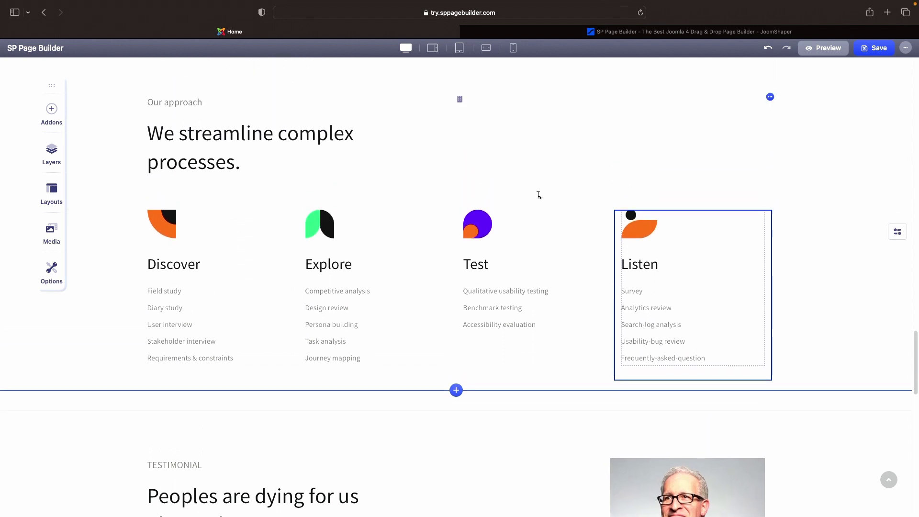
Compare the page in tablet landscape, tablet, mobile landscape and mobile views, and return to the desktop view at the page's beginning.
click(431, 48)
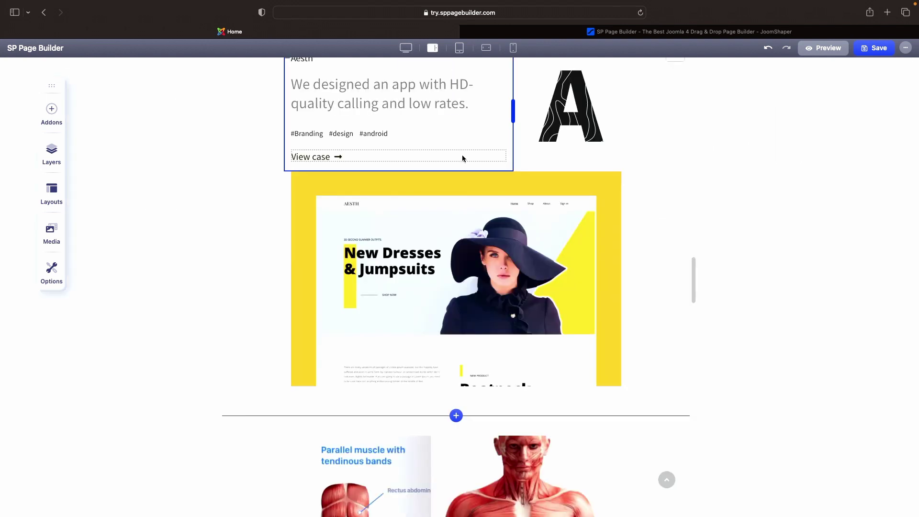
click(460, 50)
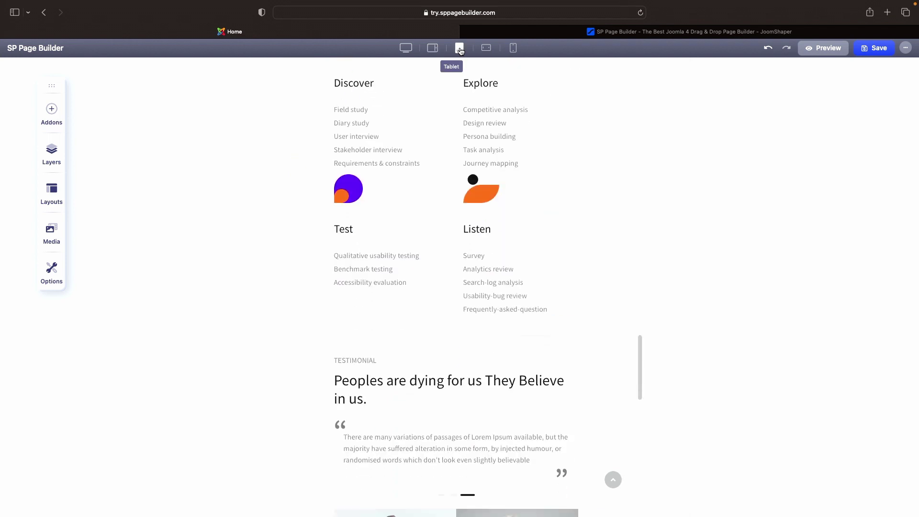
click(486, 48)
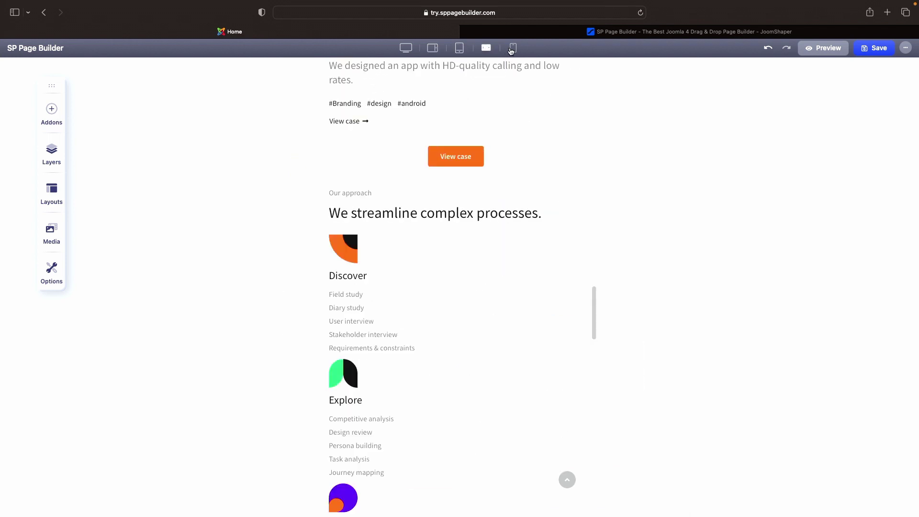
click(513, 49)
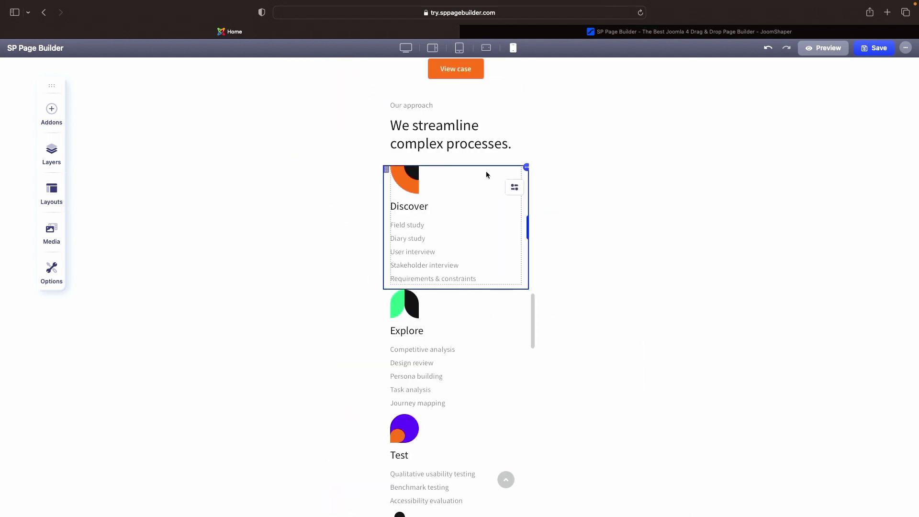
scroll(486, 162, up, 15)
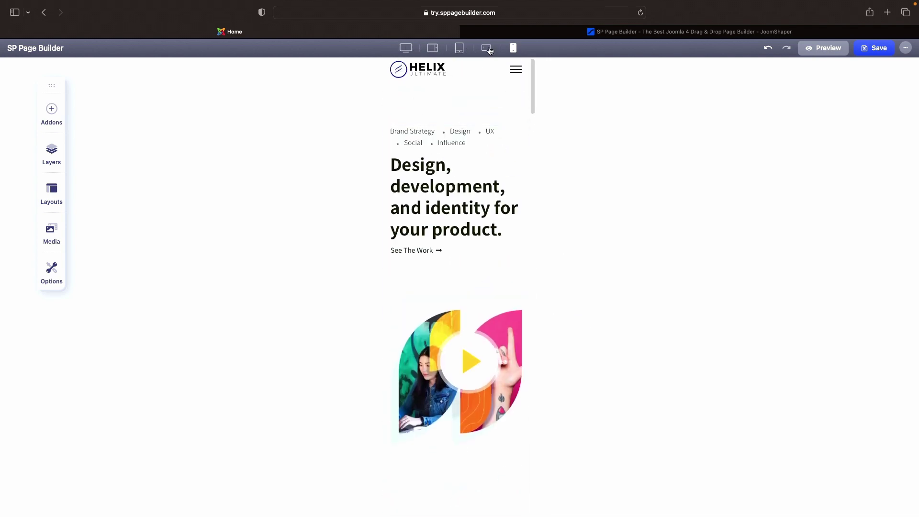
click(407, 51)
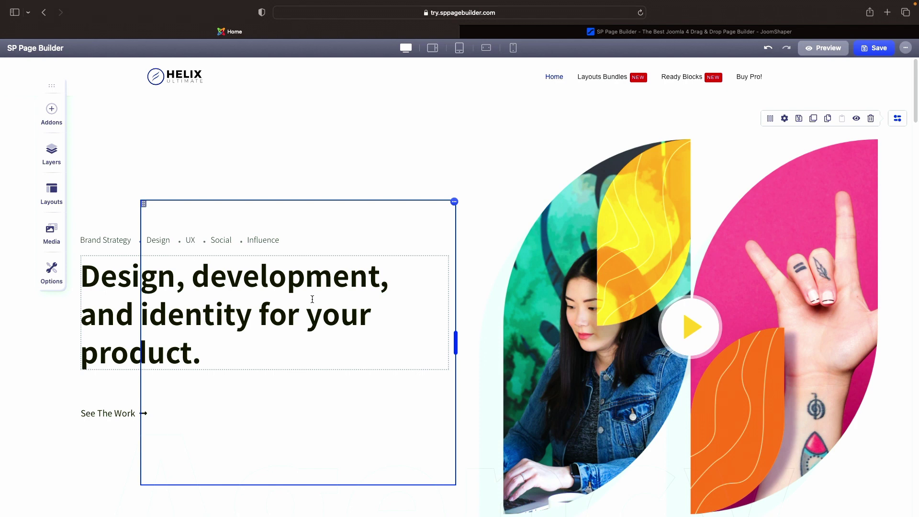
Delete the hero section's text column and undo the deletion.
click(455, 202)
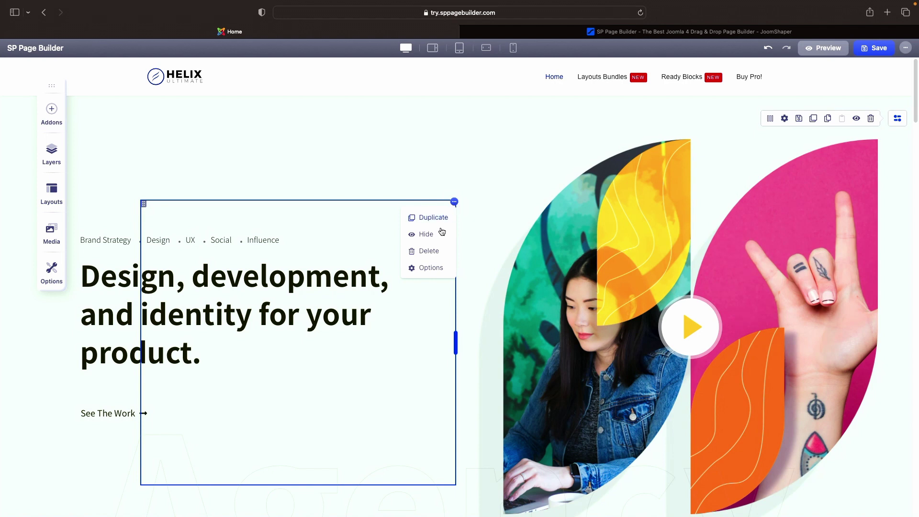
click(431, 254)
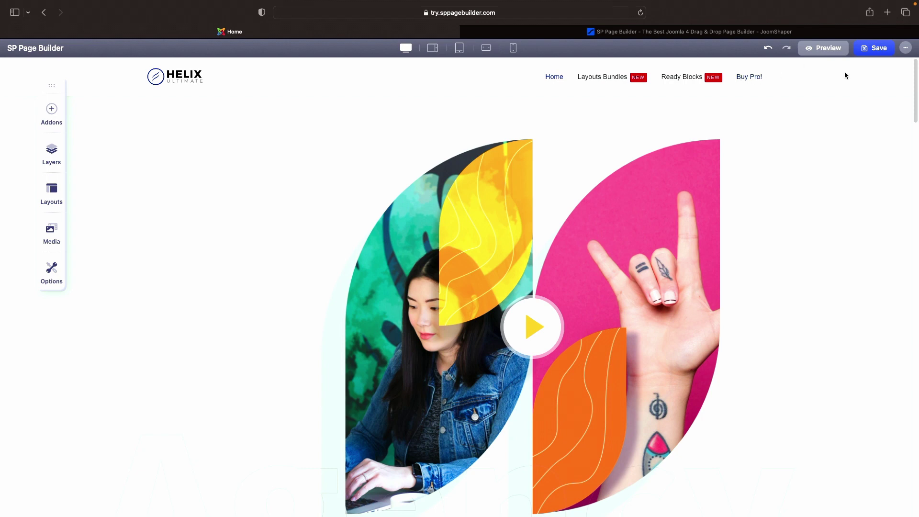
mouse_move(855, 128)
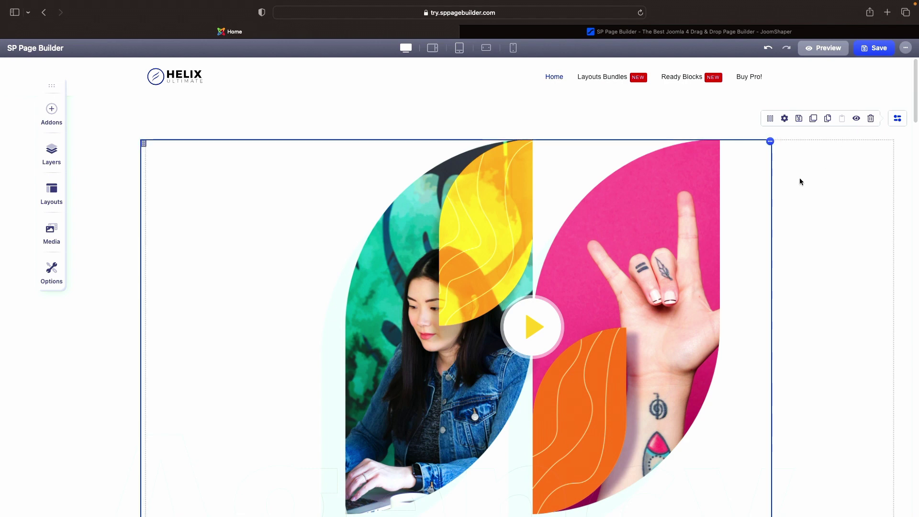
click(769, 52)
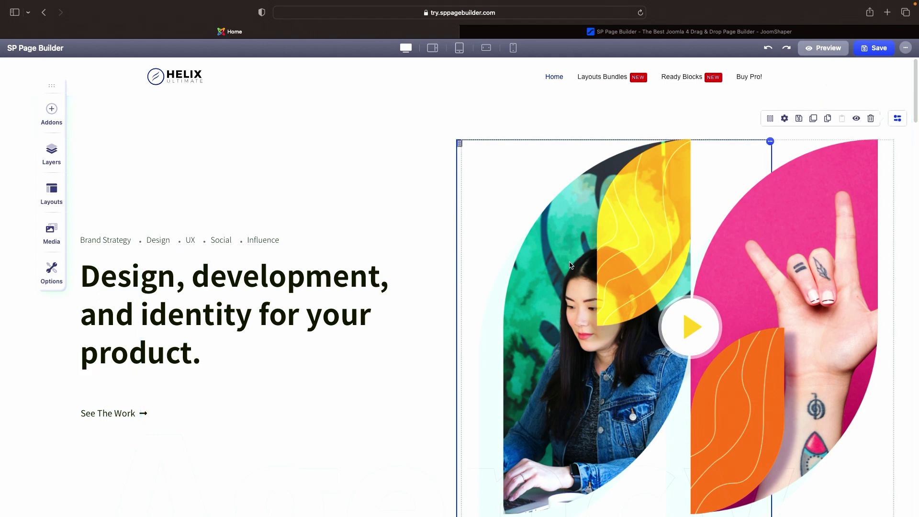
Review the agency introduction, the three service cards and the work section in the desktop view, and return to the hero.
scroll(569, 265, down, 5)
scroll(570, 265, down, 6)
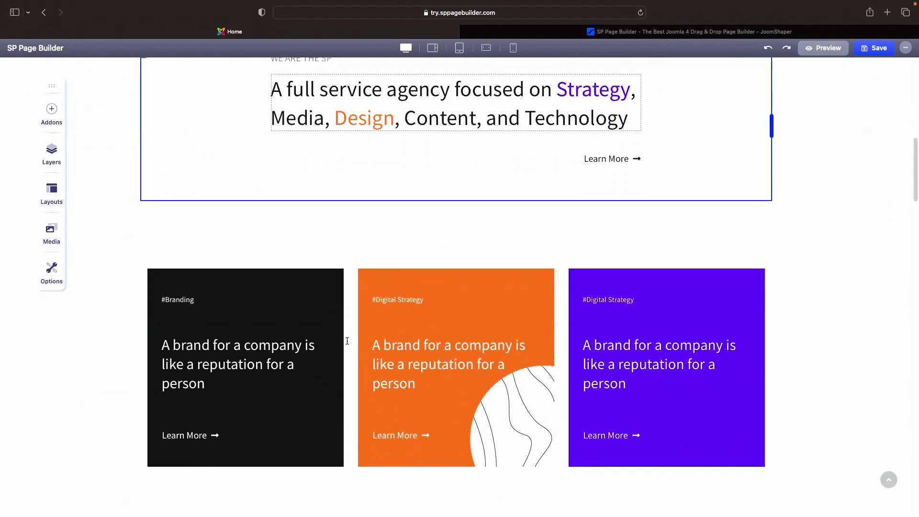
scroll(617, 315, up, 2)
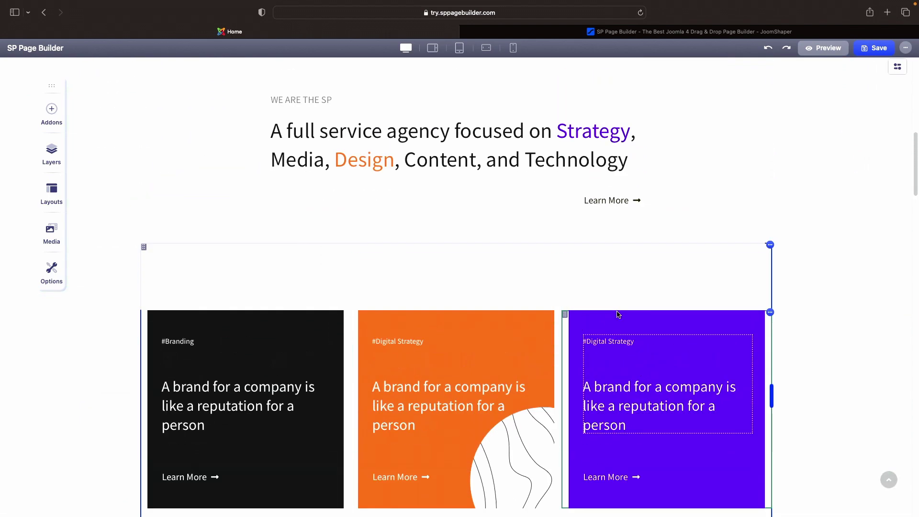
scroll(617, 314, down, 5)
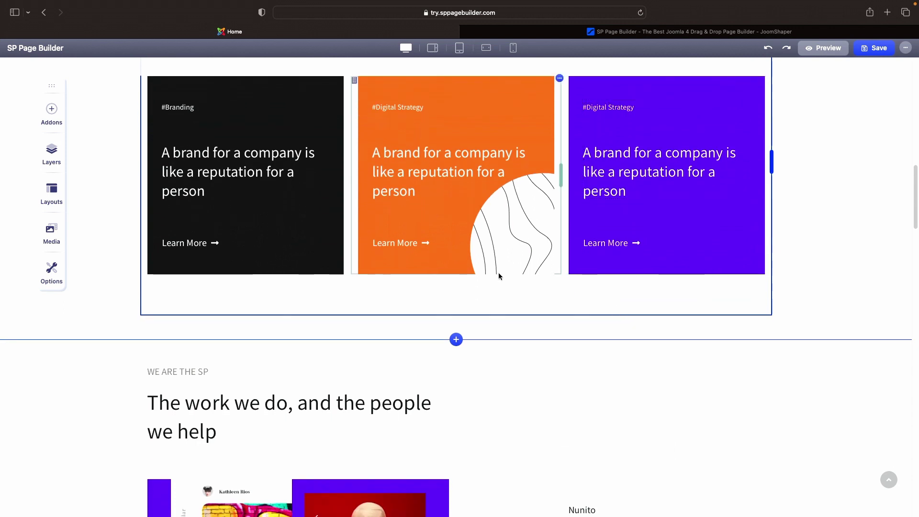
scroll(554, 394, down, 3)
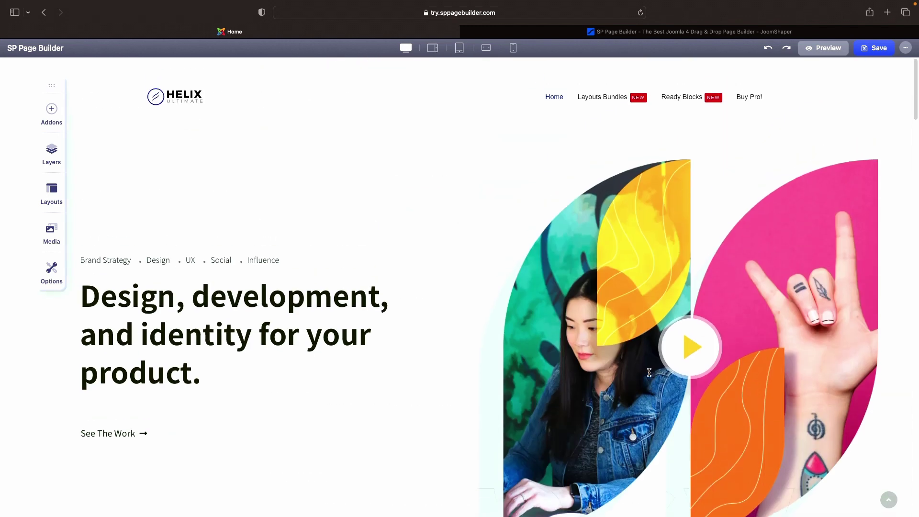
scroll(649, 372, down, 1)
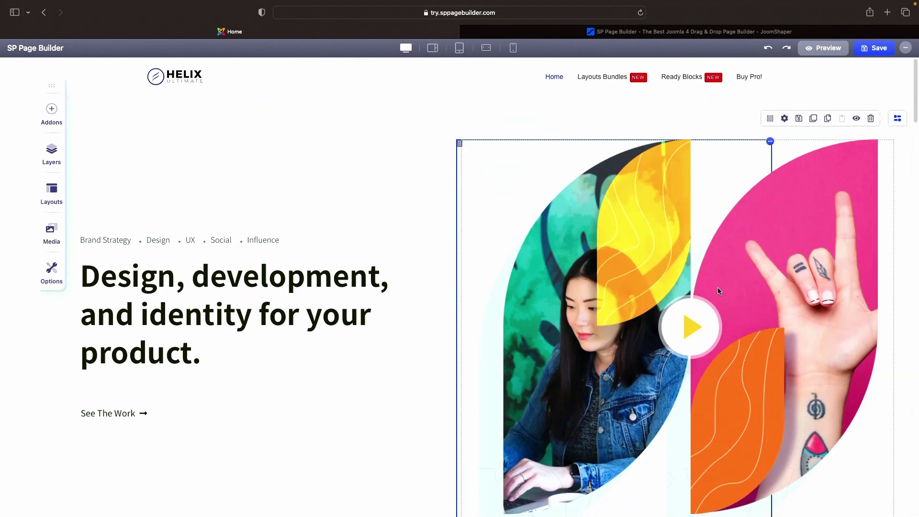
Open the page preview and review the service cards and the portfolio cases as they appear to visitors.
click(821, 49)
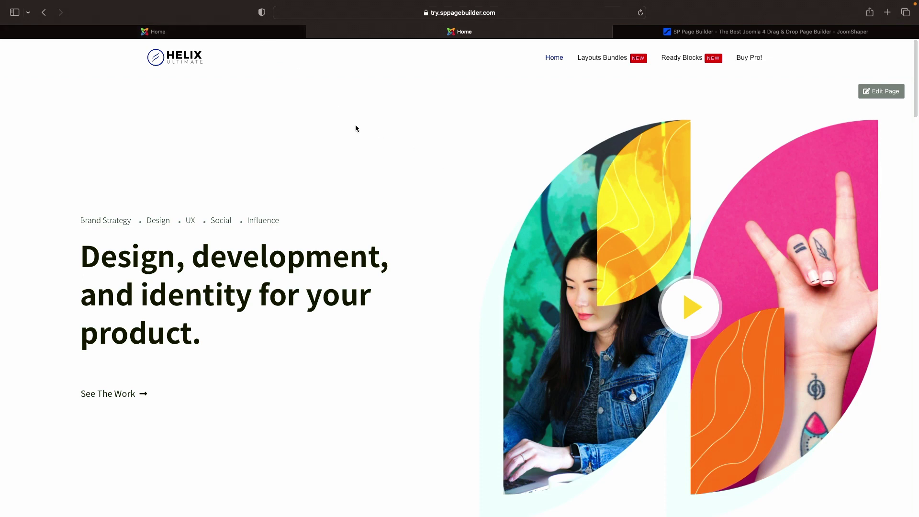
scroll(356, 128, down, 15)
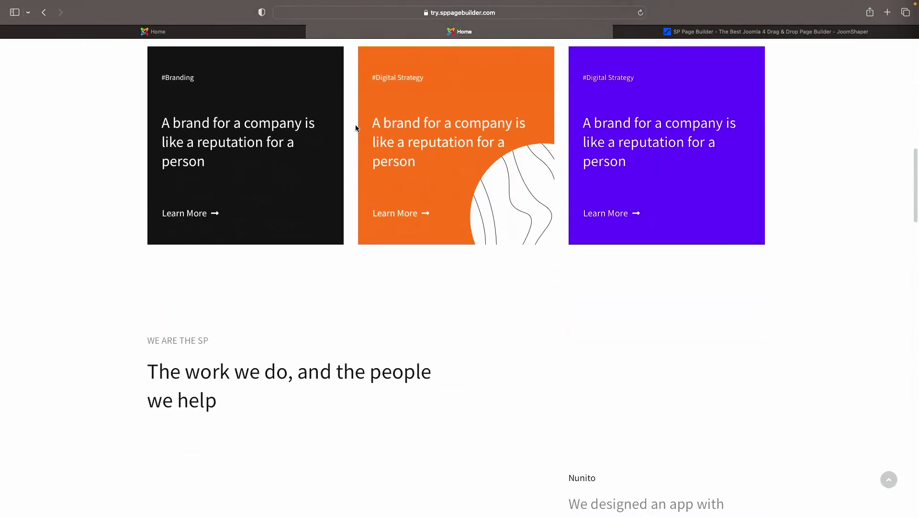
scroll(356, 128, down, 3)
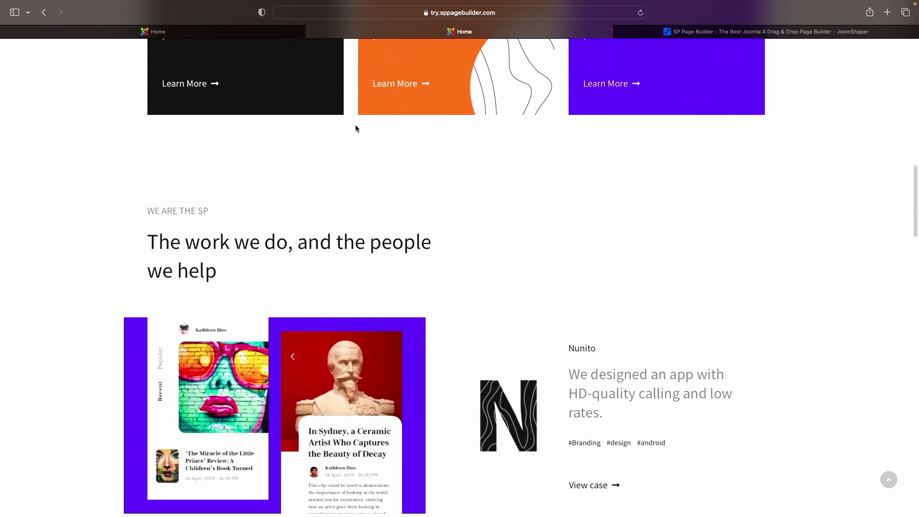
scroll(355, 128, down, 8)
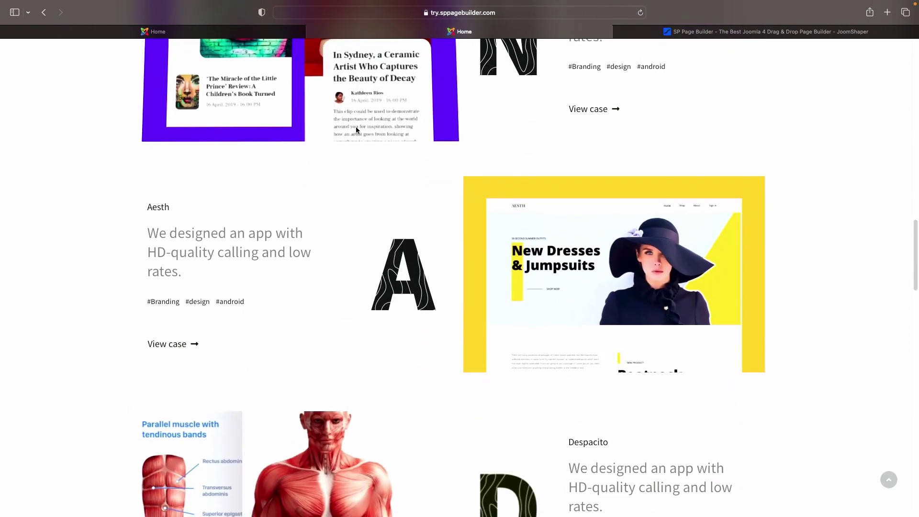
scroll(355, 127, up, 20)
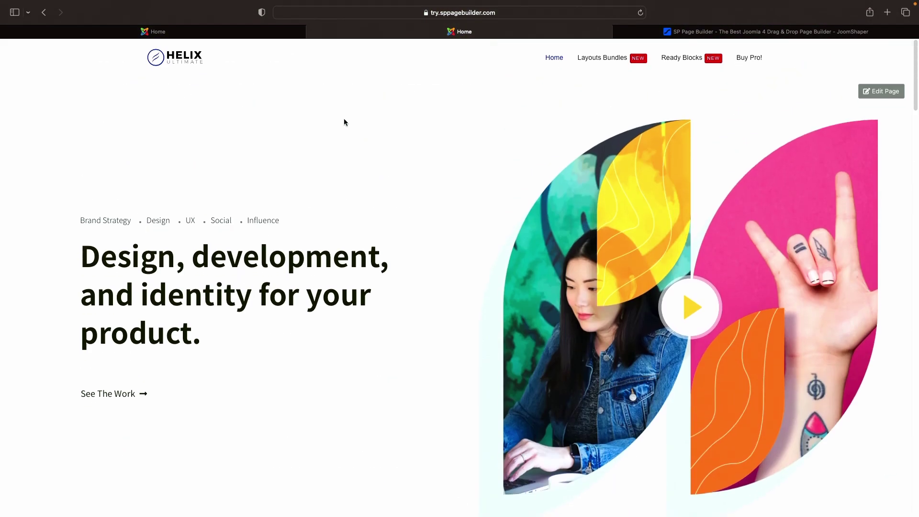
Return to the page in the editor and review its portfolio, Our approach and testimonial sections.
click(242, 32)
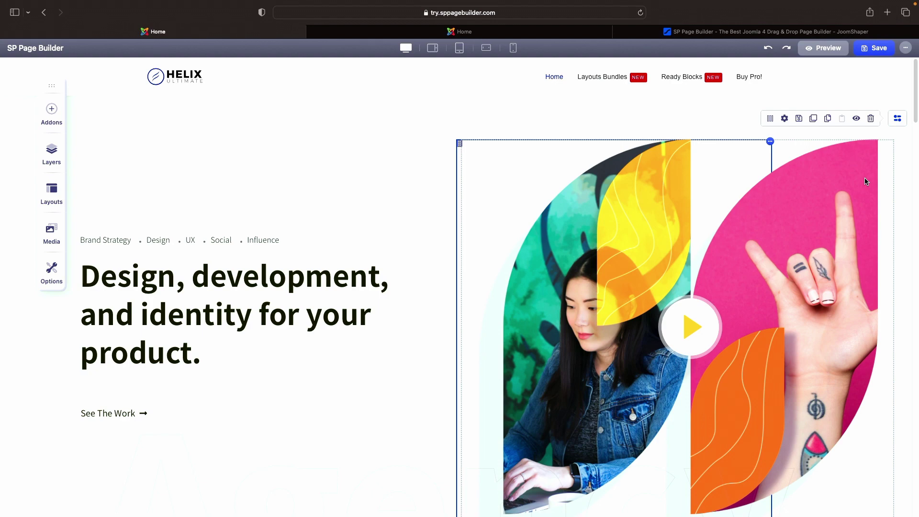
scroll(865, 181, down, 20)
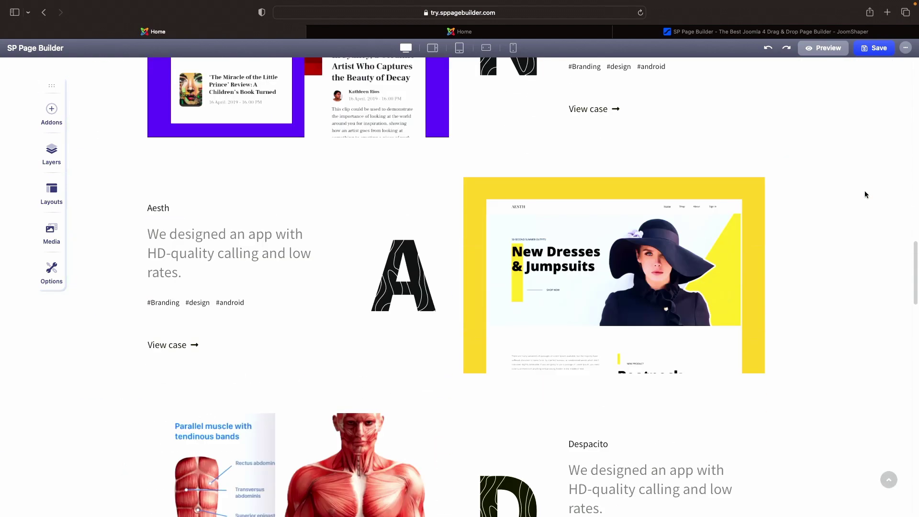
scroll(866, 194, down, 15)
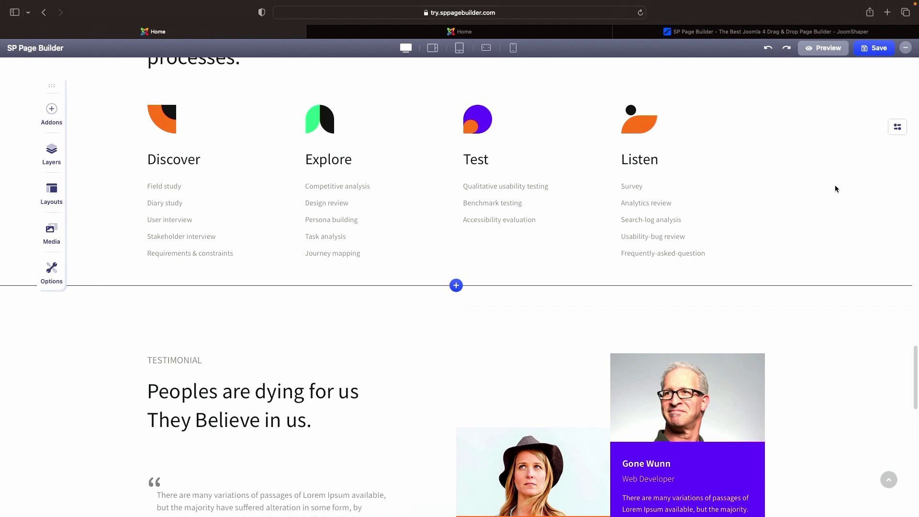
scroll(836, 187, up, 10)
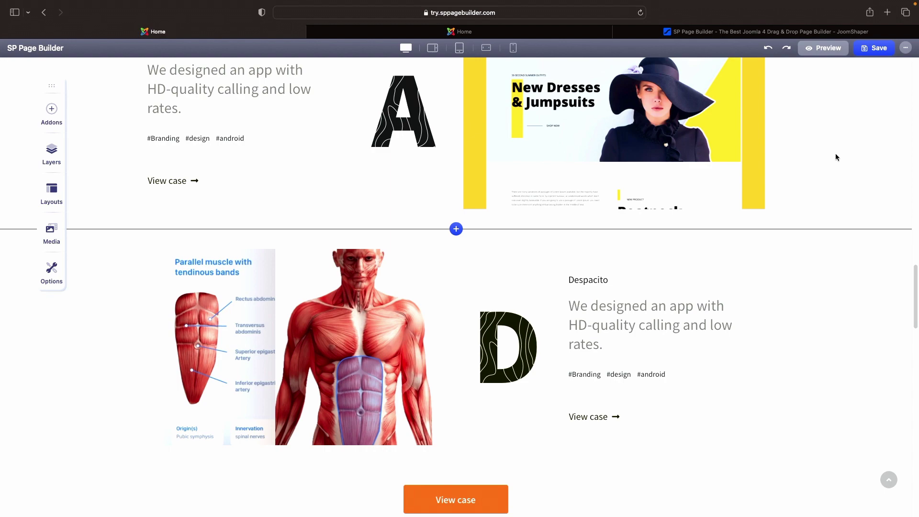
scroll(836, 153, up, 20)
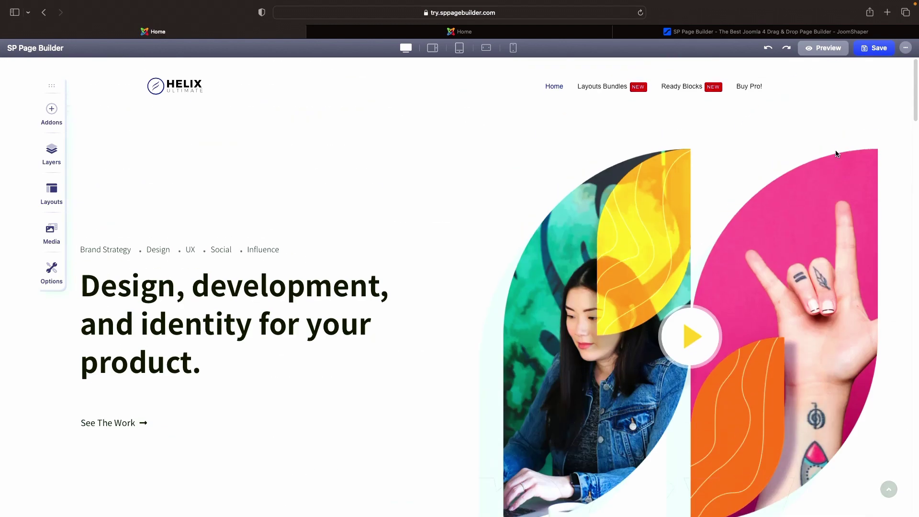
Close the page editor, confirm leaving the page, and reopen the same page for editing.
mouse_move(846, 117)
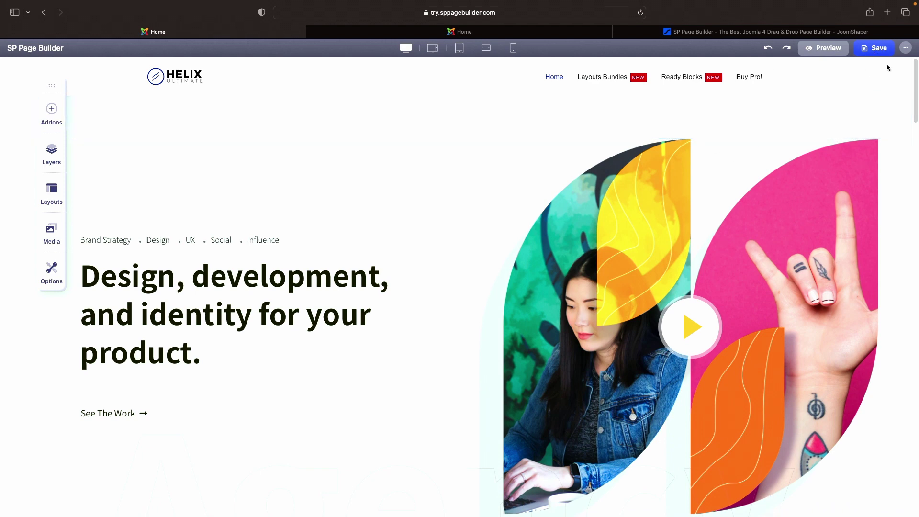
click(905, 50)
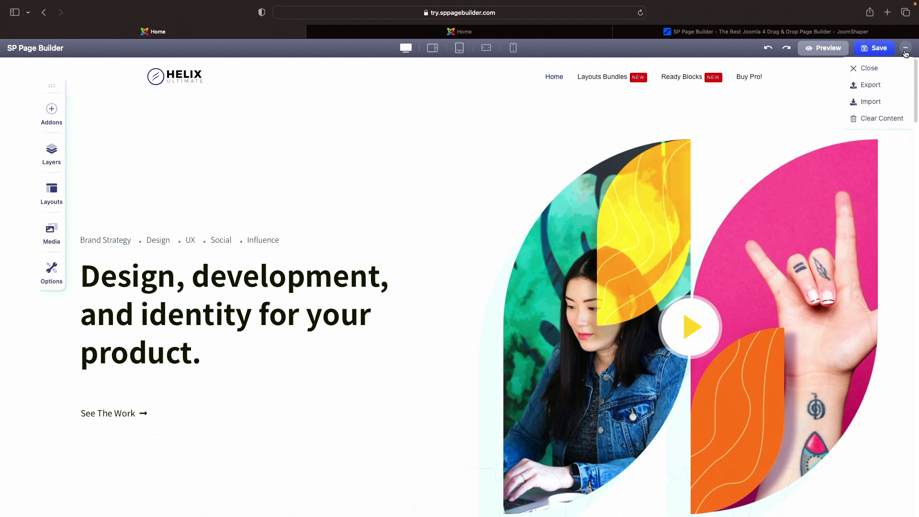
click(876, 72)
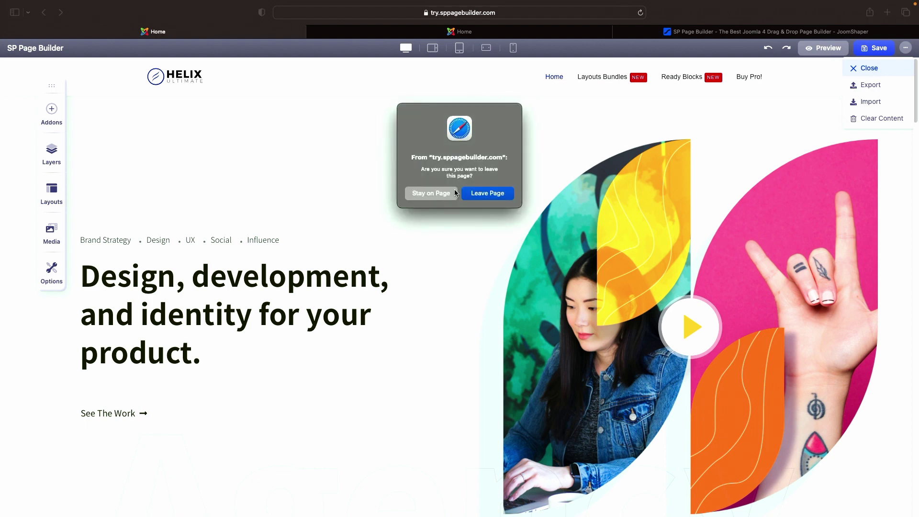
click(478, 193)
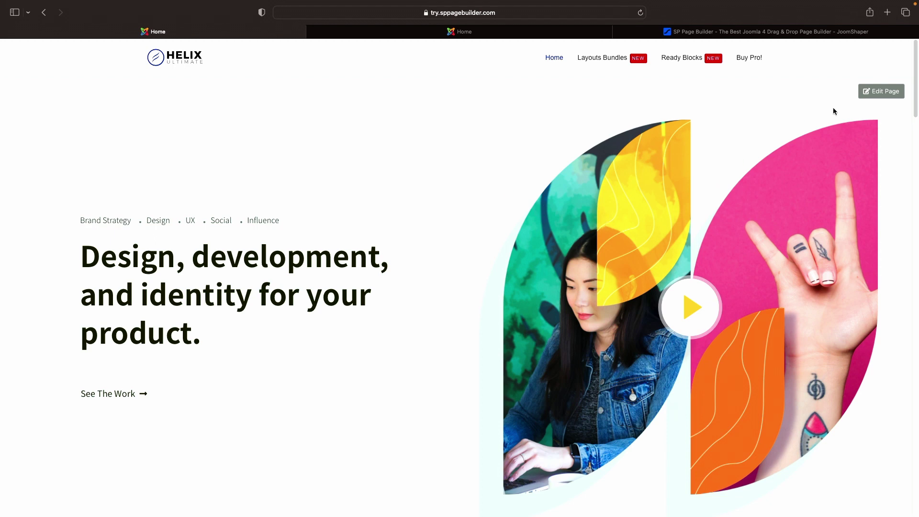
click(880, 94)
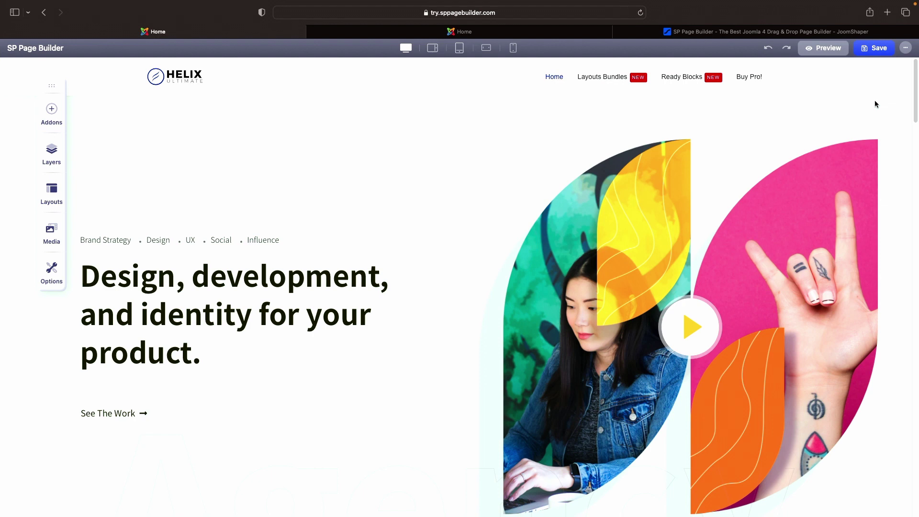
Open the file chooser for importing page content and cancel the import.
click(905, 52)
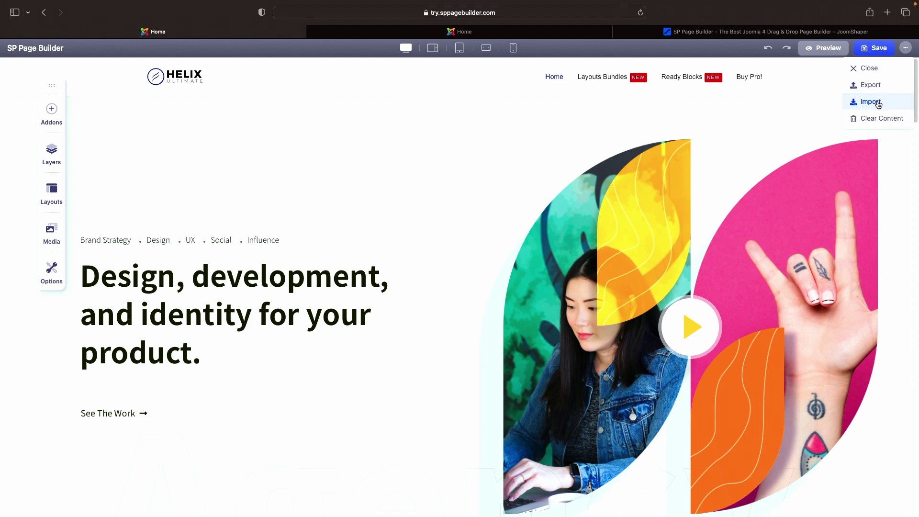
click(878, 103)
scroll(616, 236, down, 1)
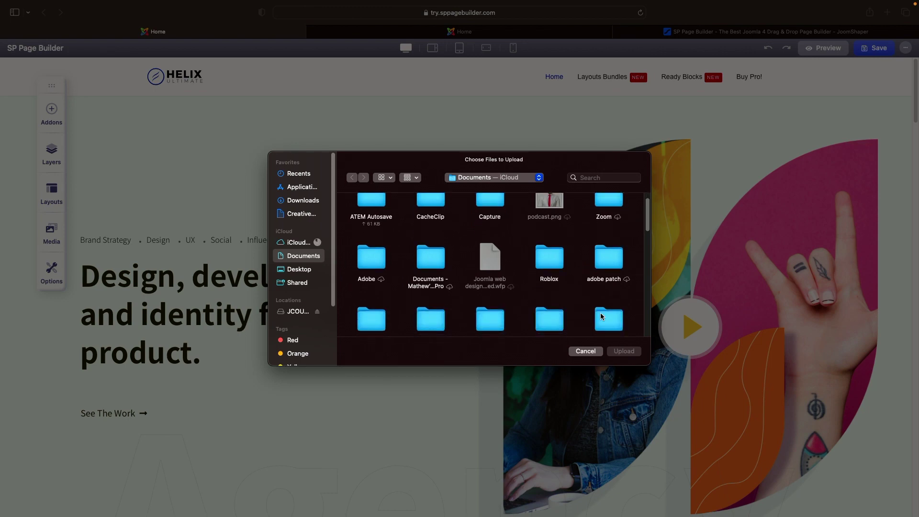
click(585, 351)
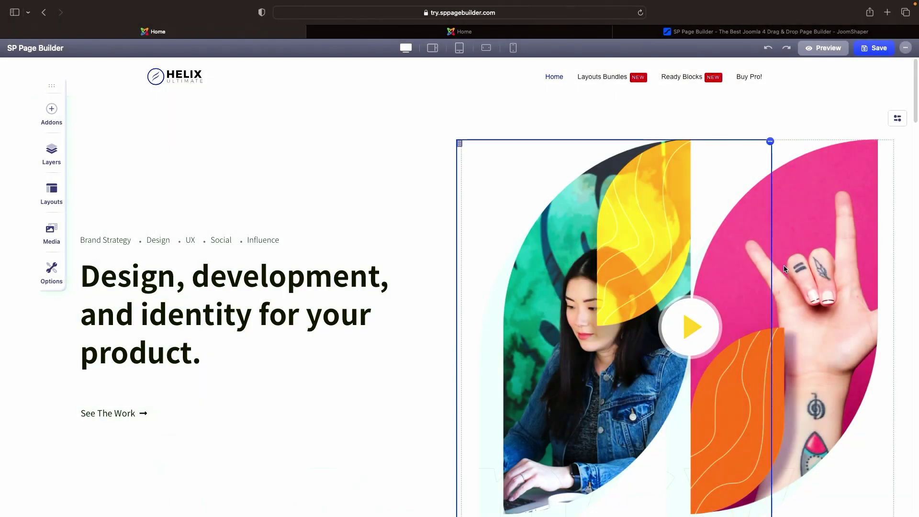
Clear all content from the page and confirm the removal.
click(906, 49)
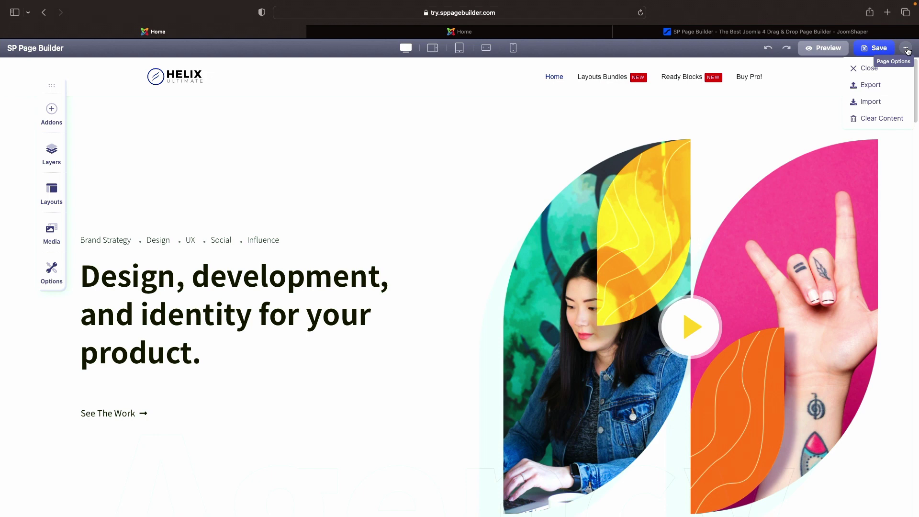
click(881, 119)
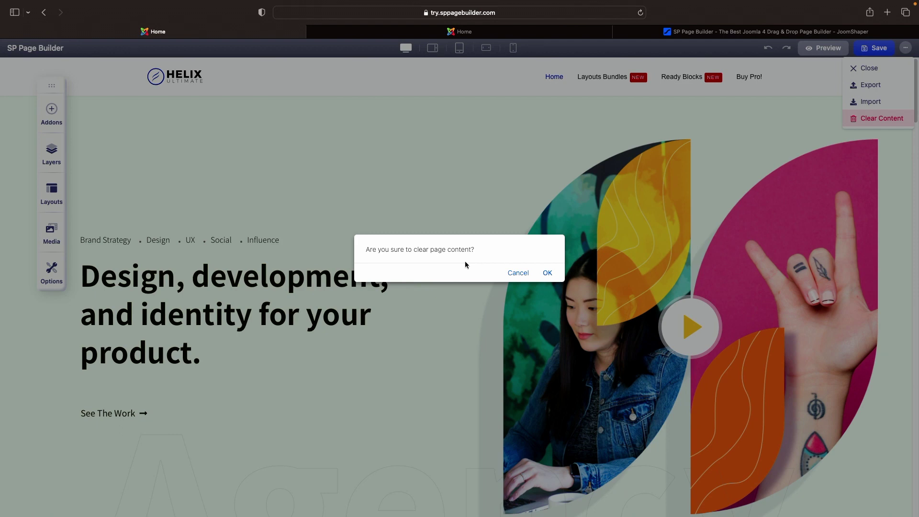
click(548, 274)
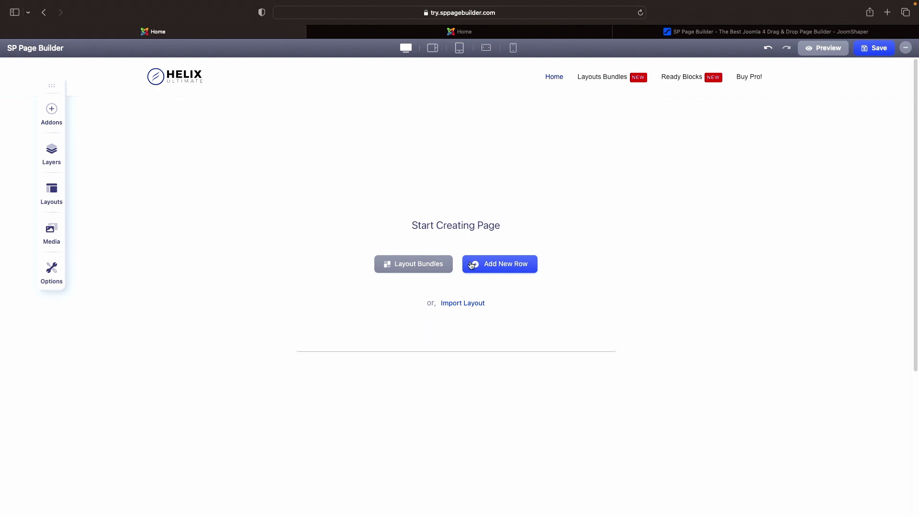
Browse the layout bundles, open Digital Agency, and review the live demo of its Home layout from header to footer.
click(431, 266)
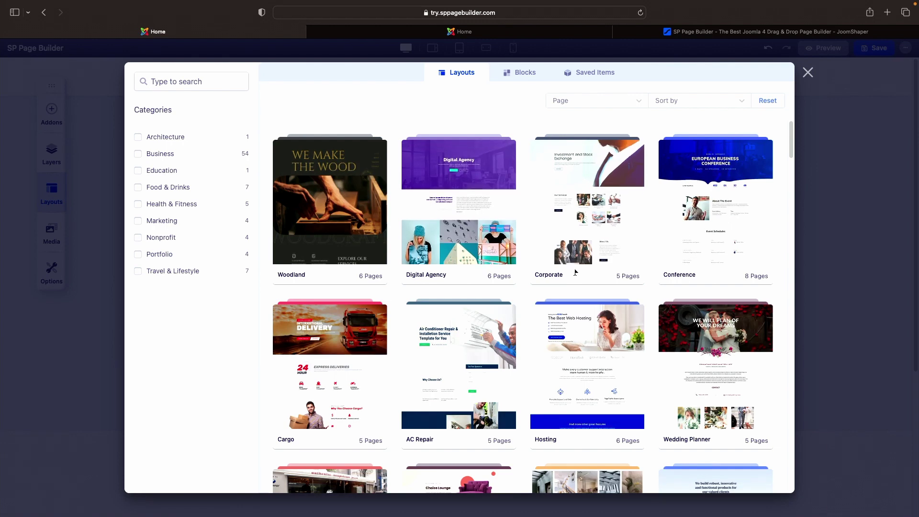
click(480, 237)
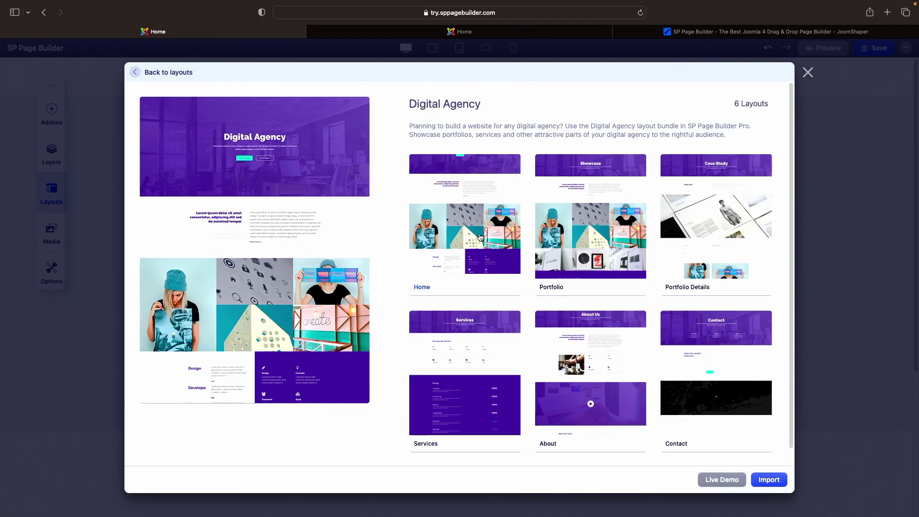
click(724, 481)
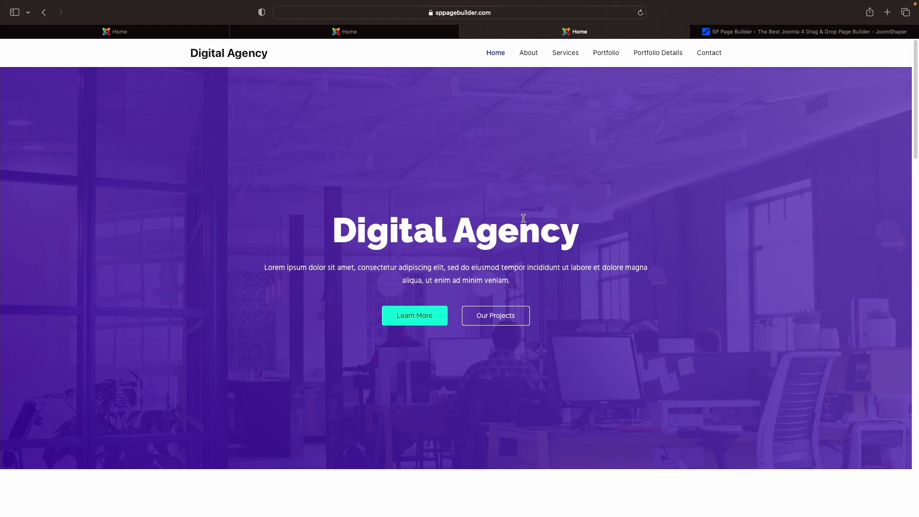
scroll(654, 198, down, 10)
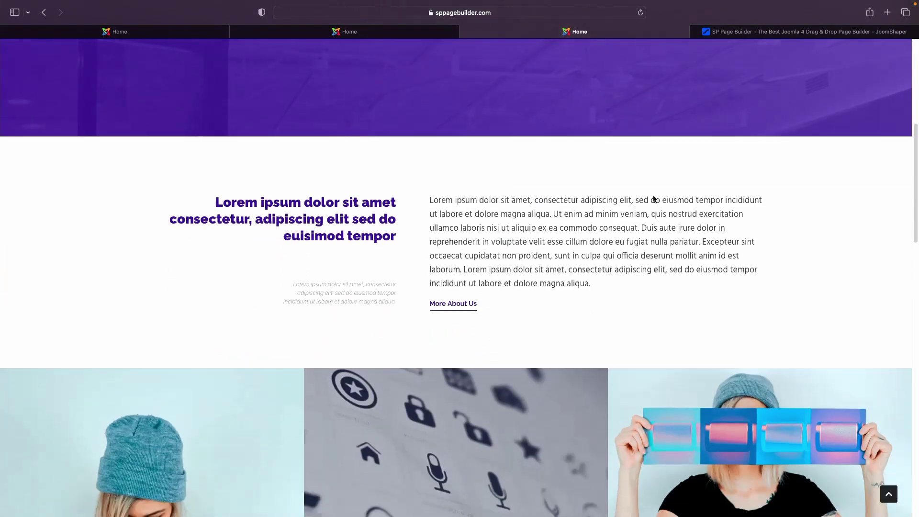
scroll(654, 199, down, 15)
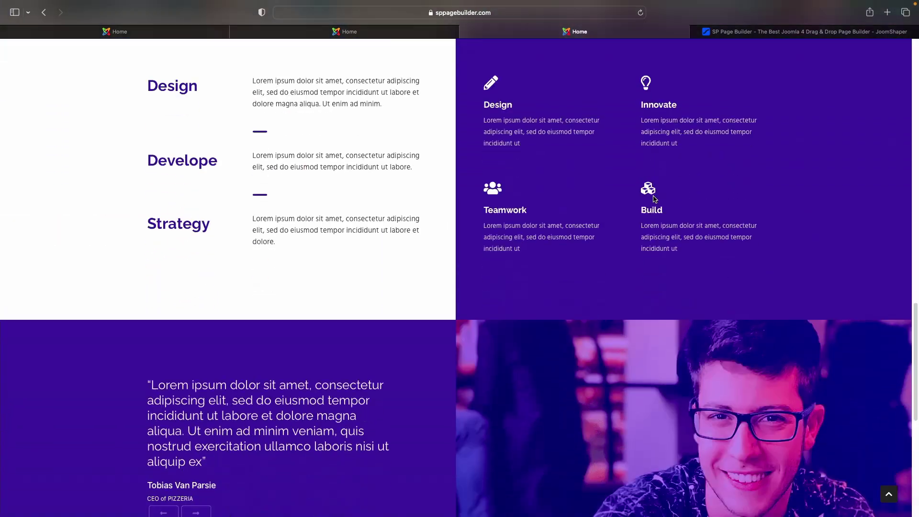
scroll(653, 198, down, 5)
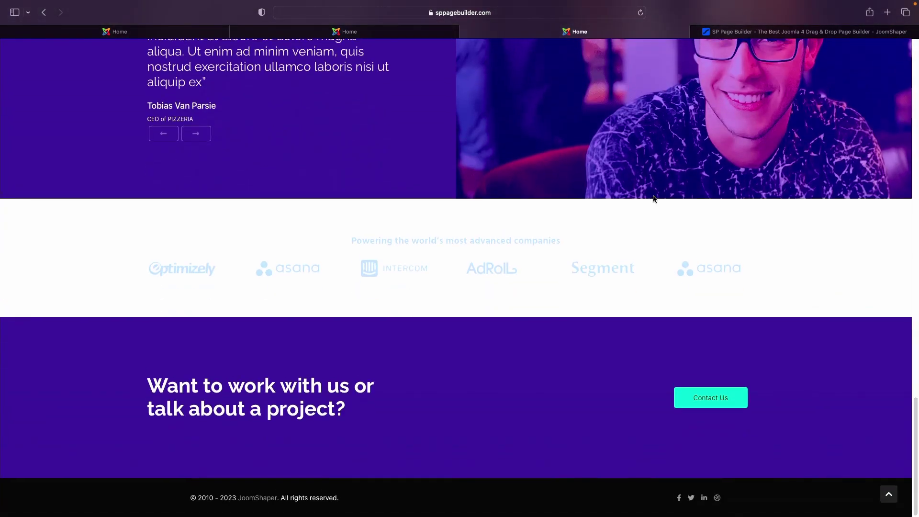
scroll(654, 199, up, 15)
scroll(653, 195, up, 15)
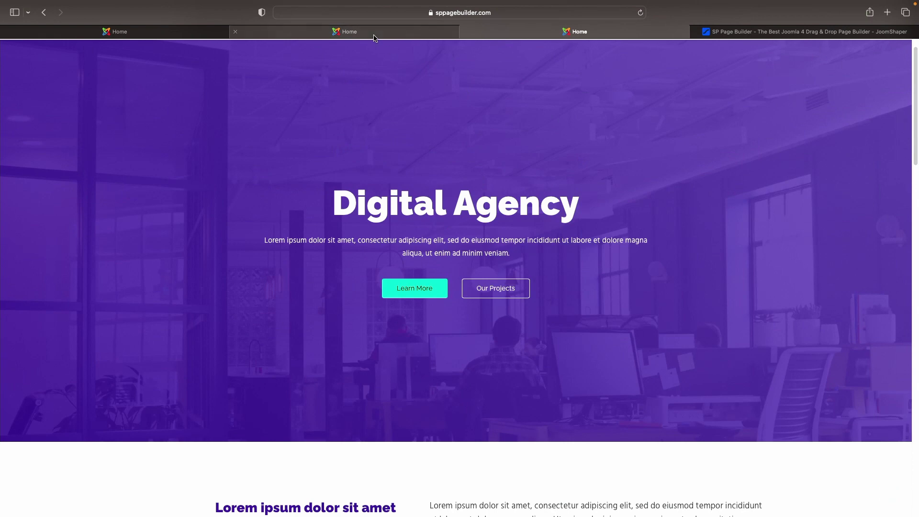
Return to the Digital Agency bundle in the editor and close one of the extra Home pages in the browser.
click(373, 34)
click(224, 33)
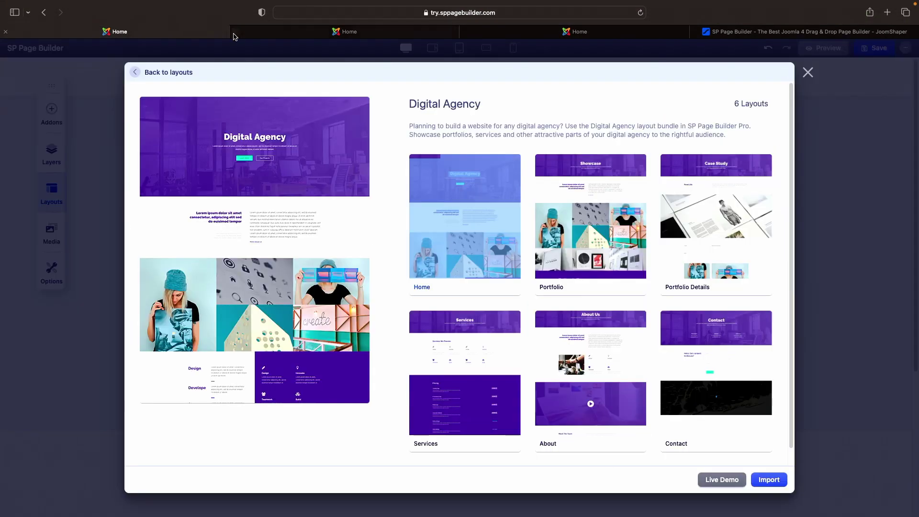
click(234, 32)
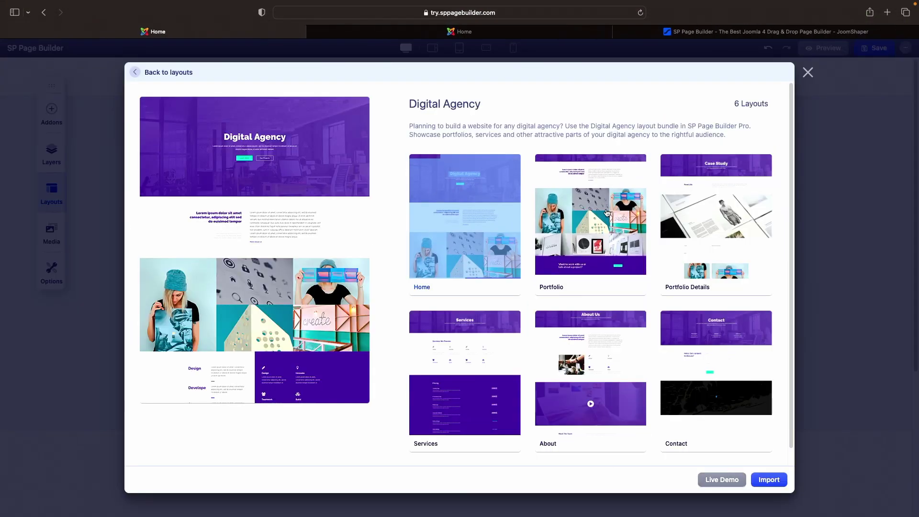
Review the live demo of the bundle's Portfolio layout, close the extra Home page, and return to the editor.
click(599, 229)
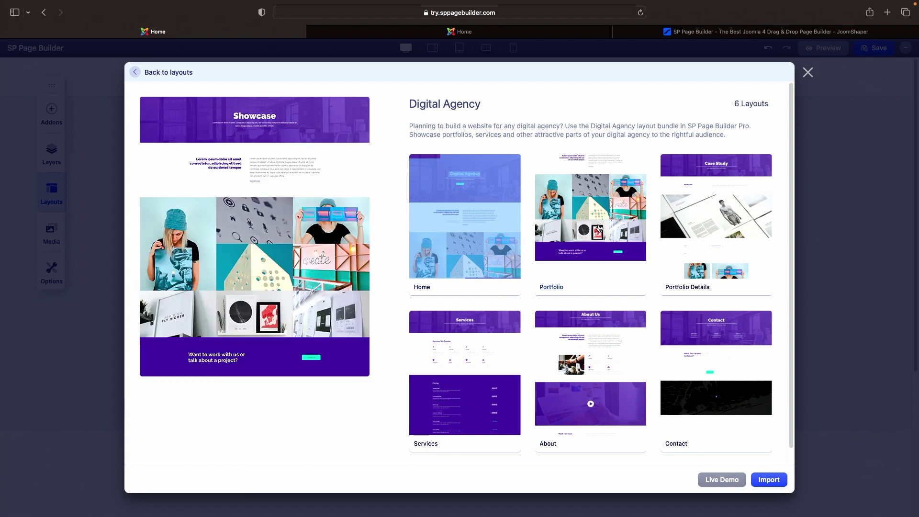
click(723, 480)
scroll(554, 239, down, 5)
scroll(553, 239, down, 3)
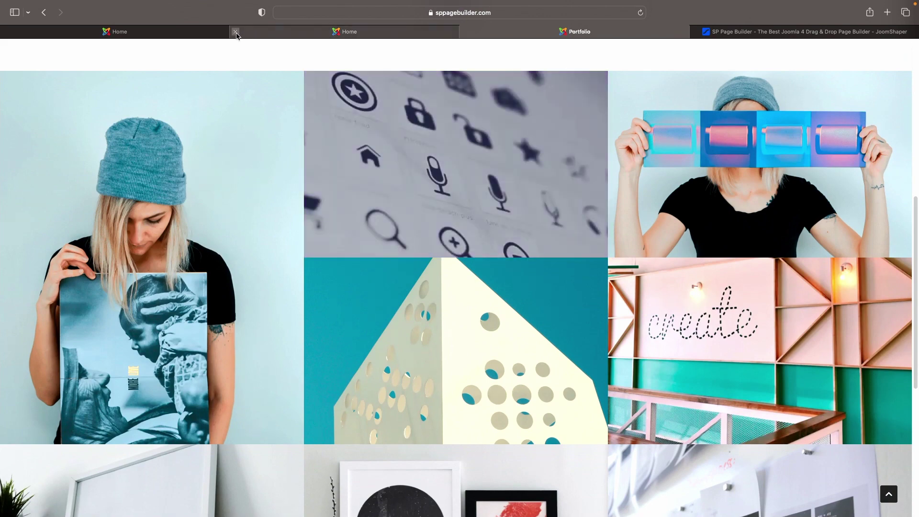
click(235, 32)
scroll(511, 191, down, 8)
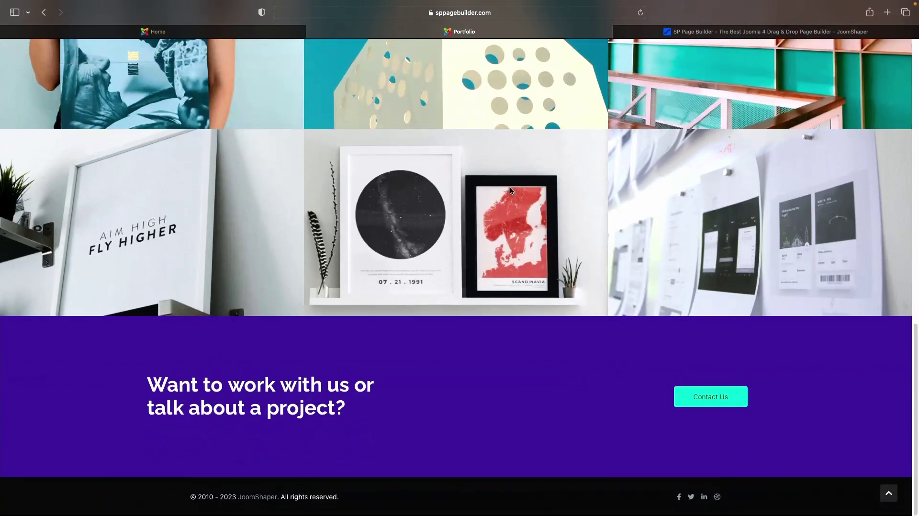
click(261, 35)
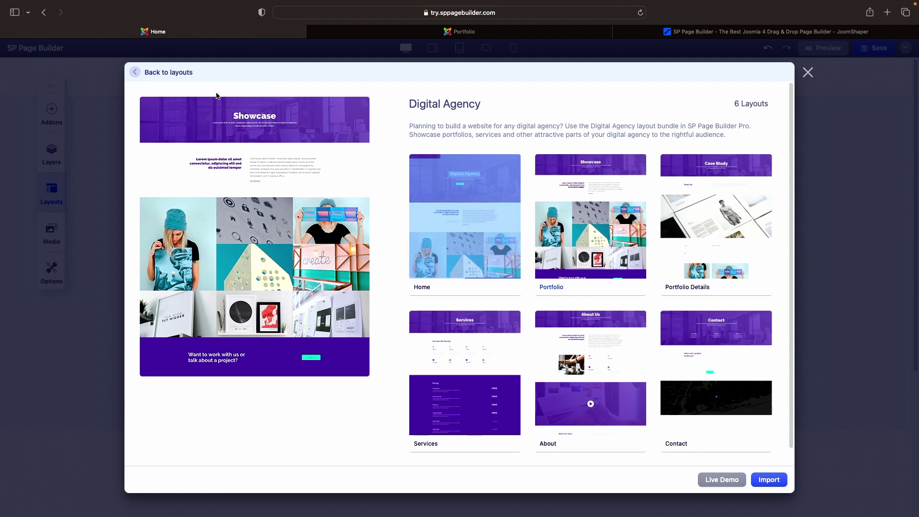
Go back to the layout list, open the Conference bundle, and review the live demo of its Home layout.
click(135, 73)
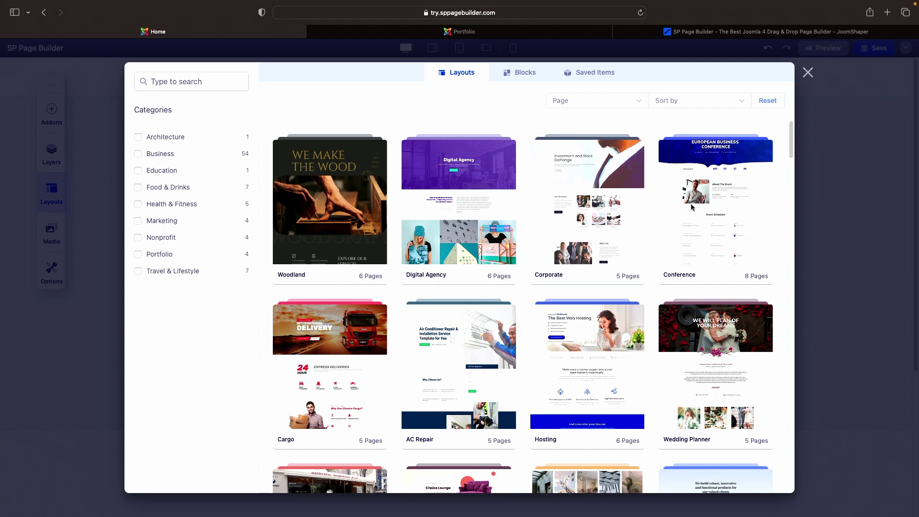
click(691, 207)
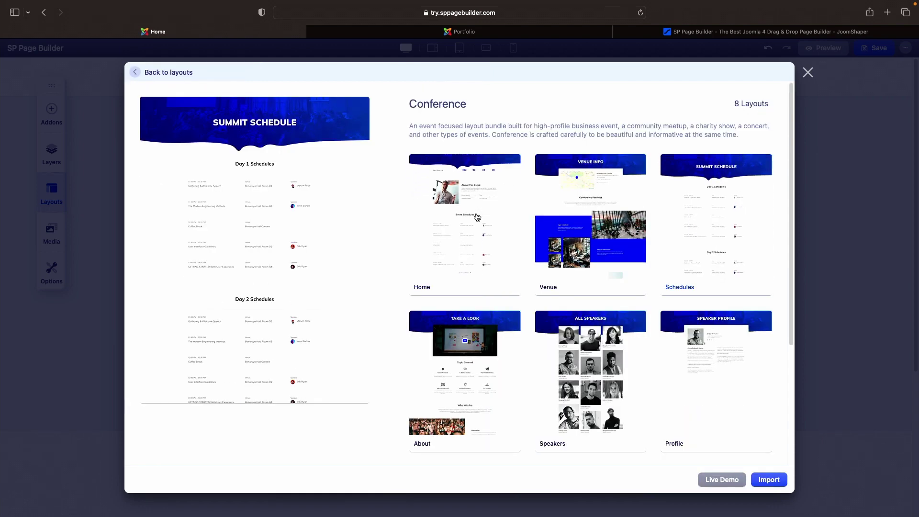
click(477, 217)
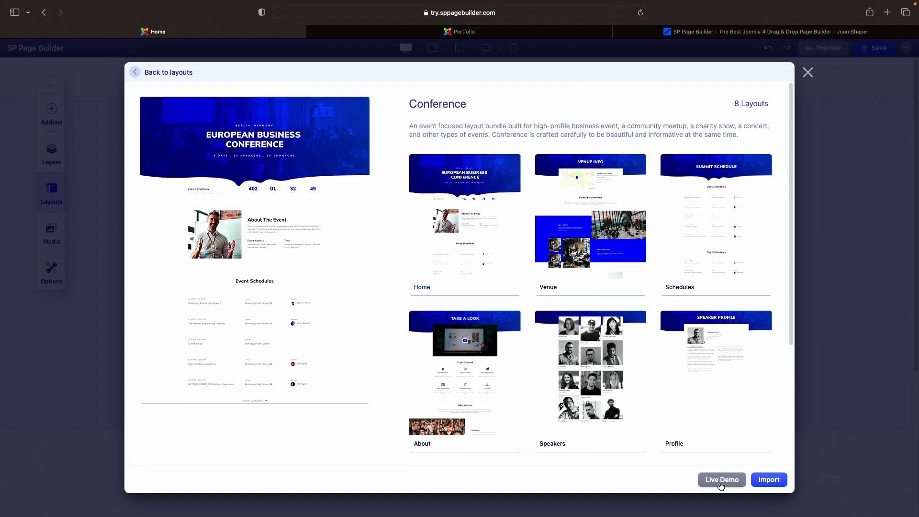
click(721, 480)
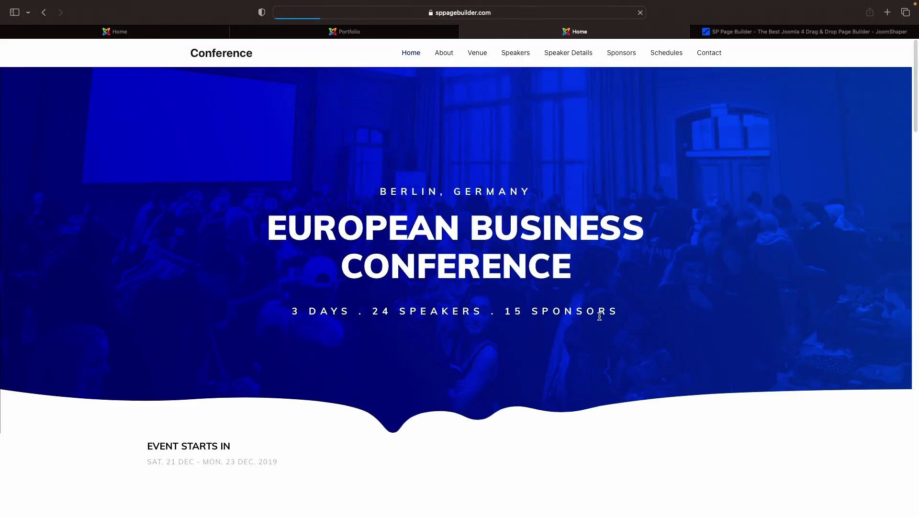
scroll(599, 317, down, 10)
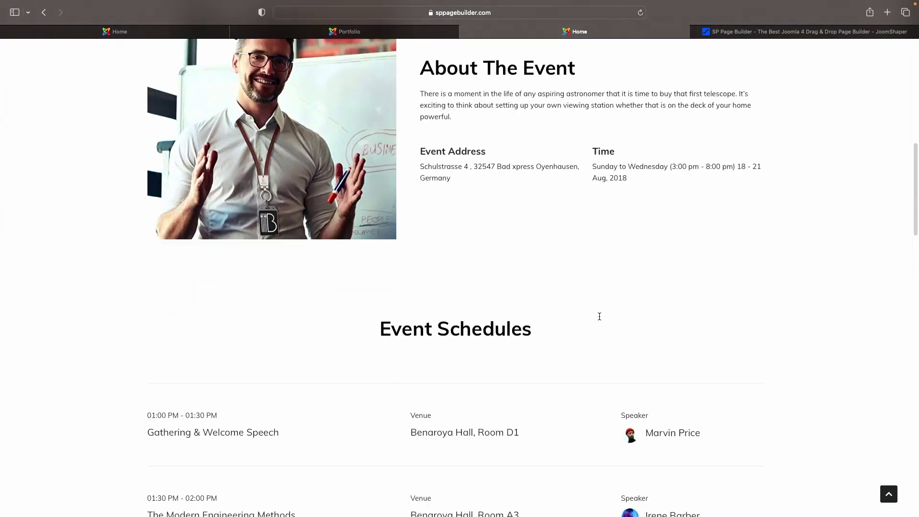
scroll(599, 316, down, 3)
scroll(599, 316, down, 8)
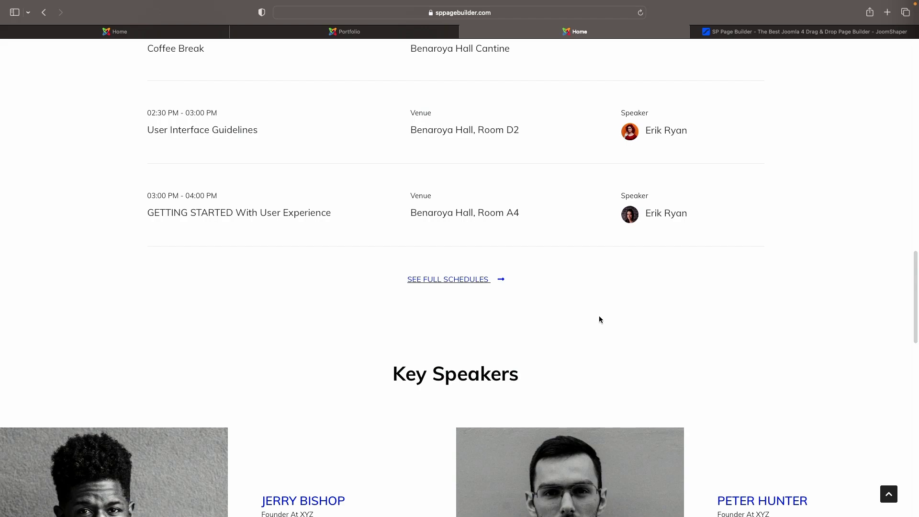
scroll(599, 319, down, 13)
scroll(599, 319, down, 5)
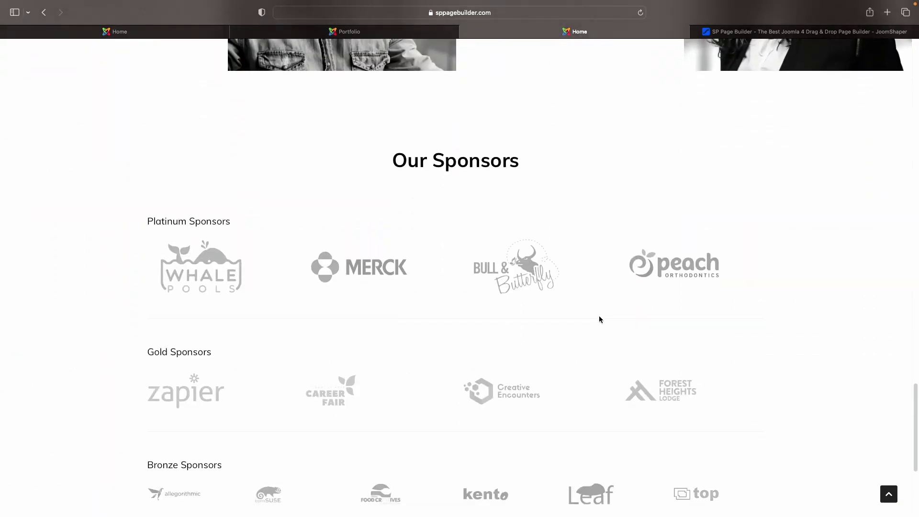
scroll(599, 318, up, 20)
scroll(589, 271, up, 3)
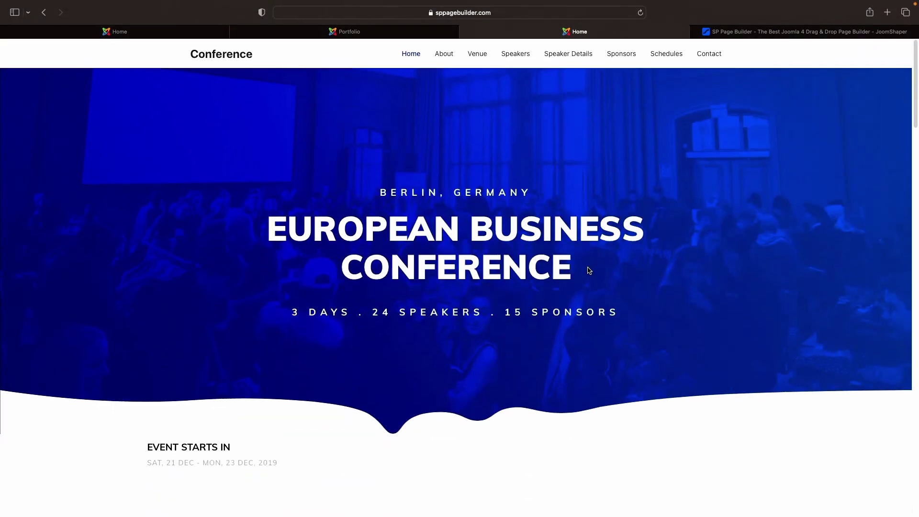
Close the Portfolio demo page, return to the editor, and leave the layout library without importing a layout.
click(385, 33)
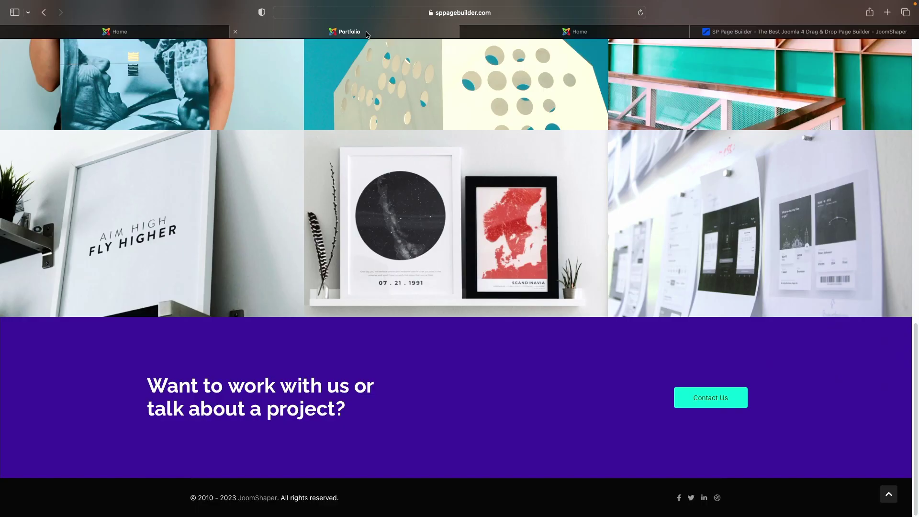
click(234, 31)
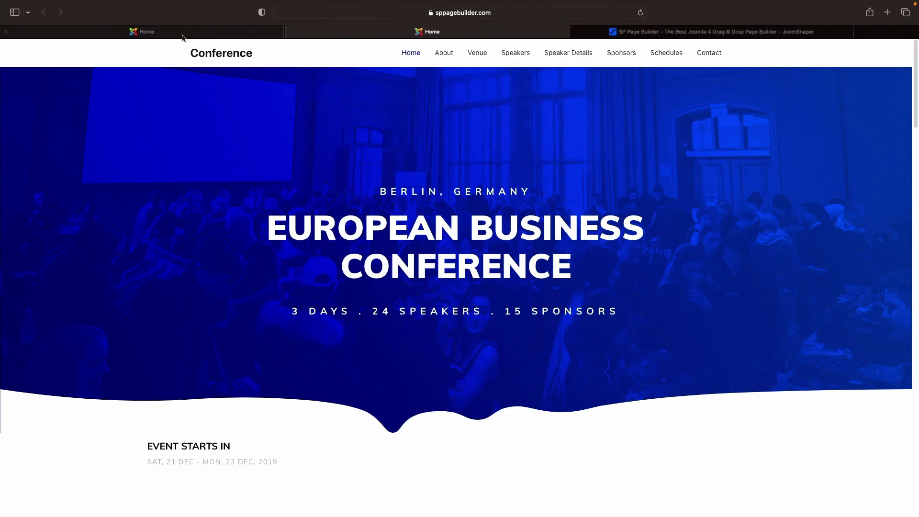
click(180, 33)
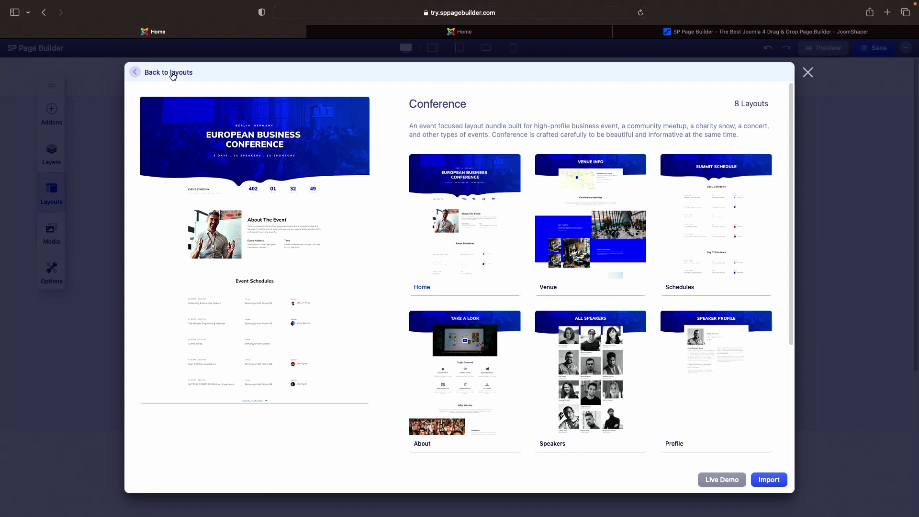
click(171, 74)
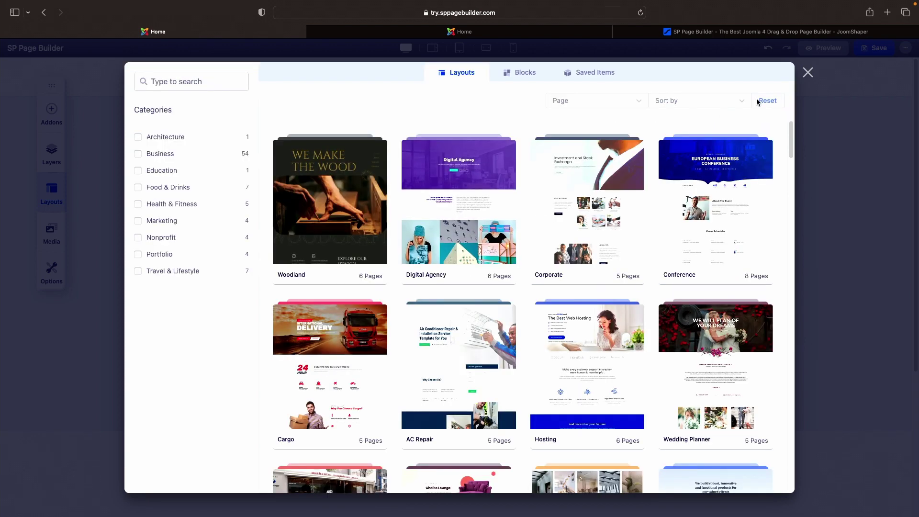
click(808, 72)
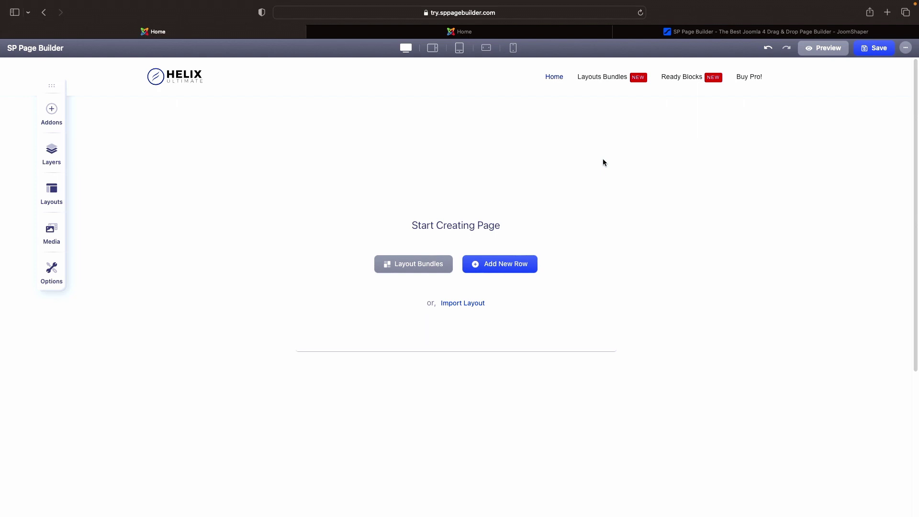
Add a new row to the empty page with a custom 9+3 column structure.
click(508, 270)
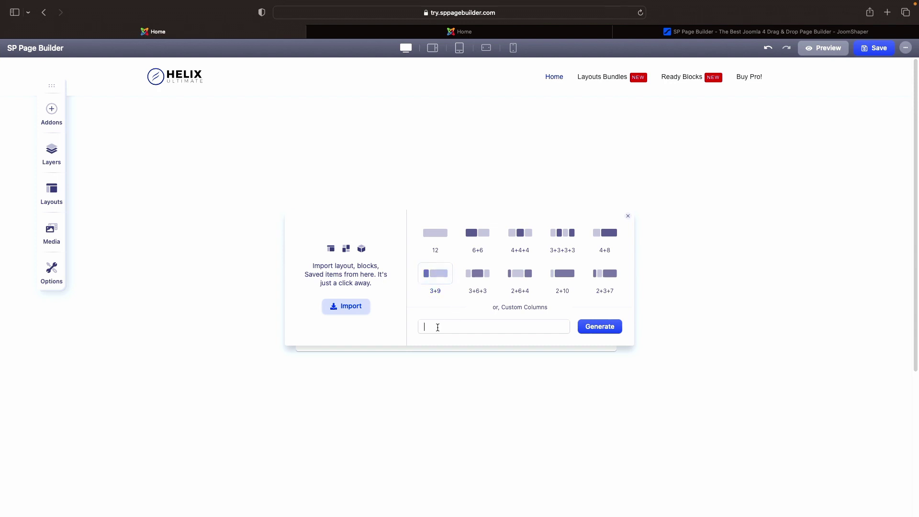
text(9+3)
click(599, 328)
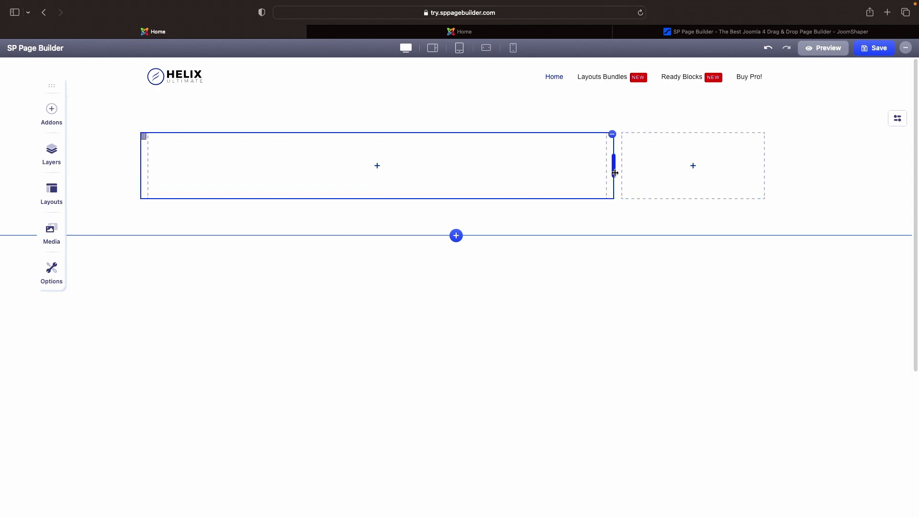
Try different widths for the row's two columns, ending with a split of about 39% and 61%.
drag(614, 168, 190, 159)
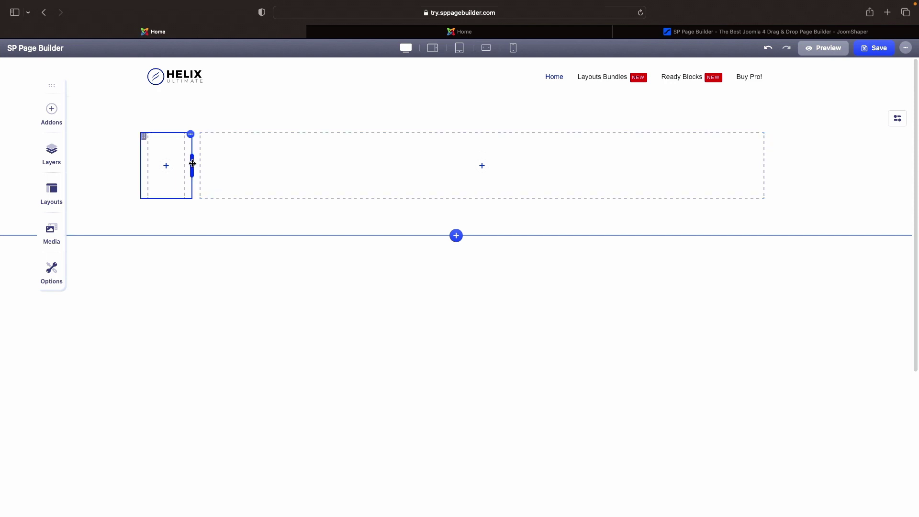
drag(192, 163, 543, 156)
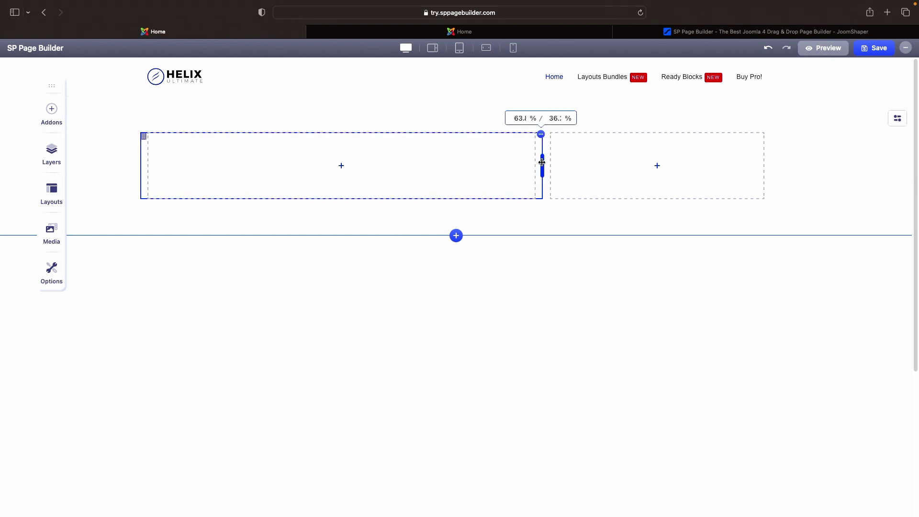
drag(542, 163, 386, 159)
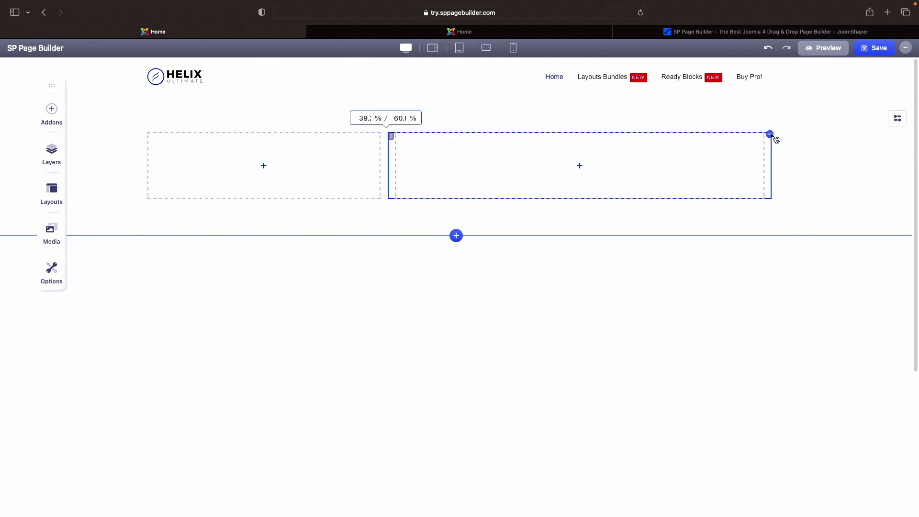
Clear the page's content and add a new row with the 4+4+4 column structure.
click(905, 48)
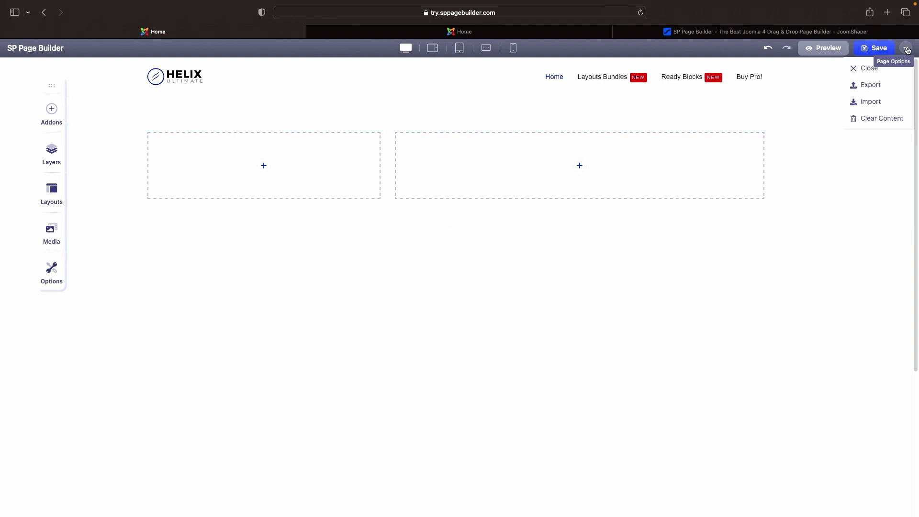
click(876, 120)
click(549, 277)
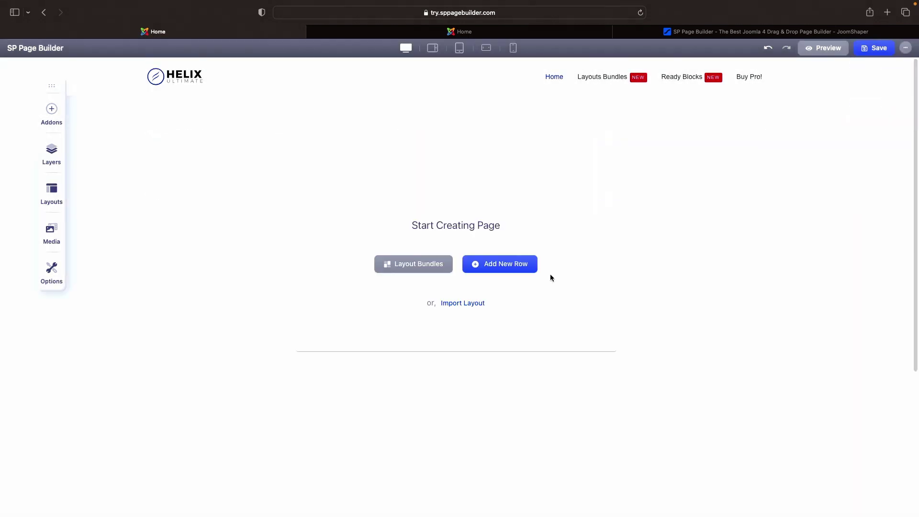
click(502, 266)
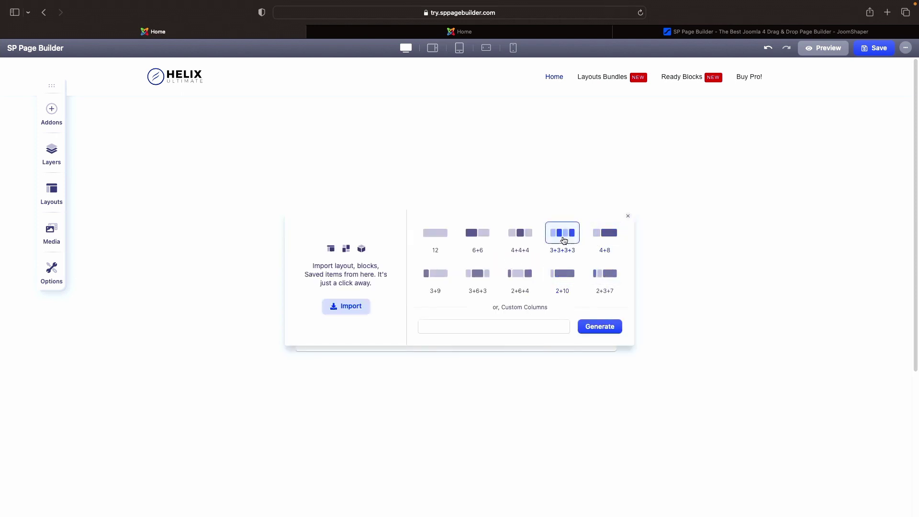
click(525, 238)
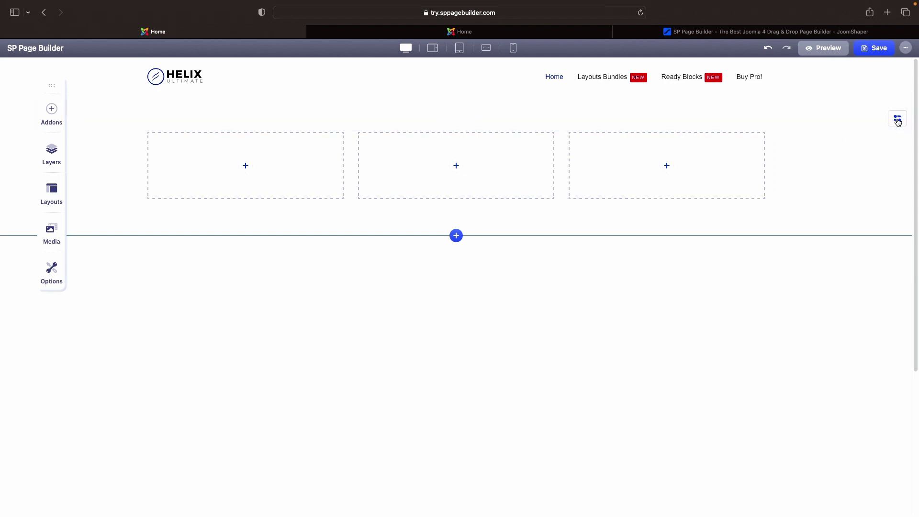
Change the row's column structure to 3+6+3 and then to 2+3+7.
mouse_move(898, 123)
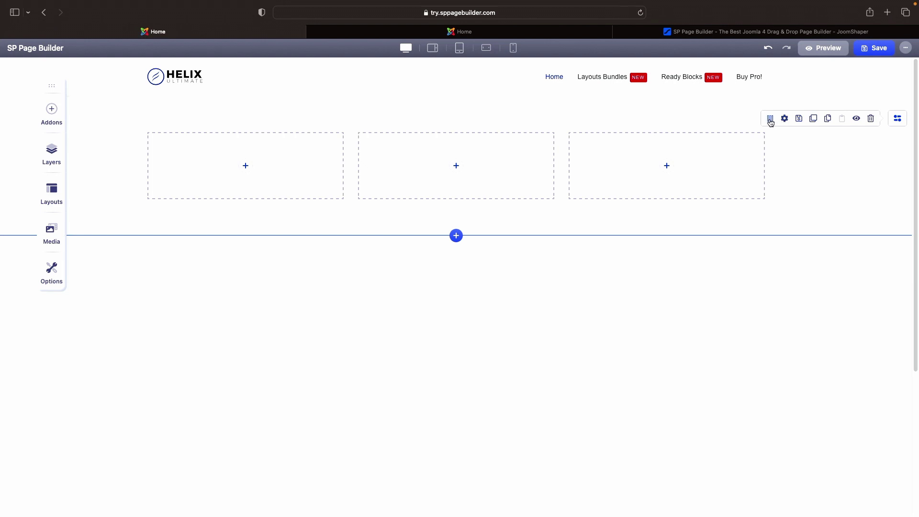
click(770, 120)
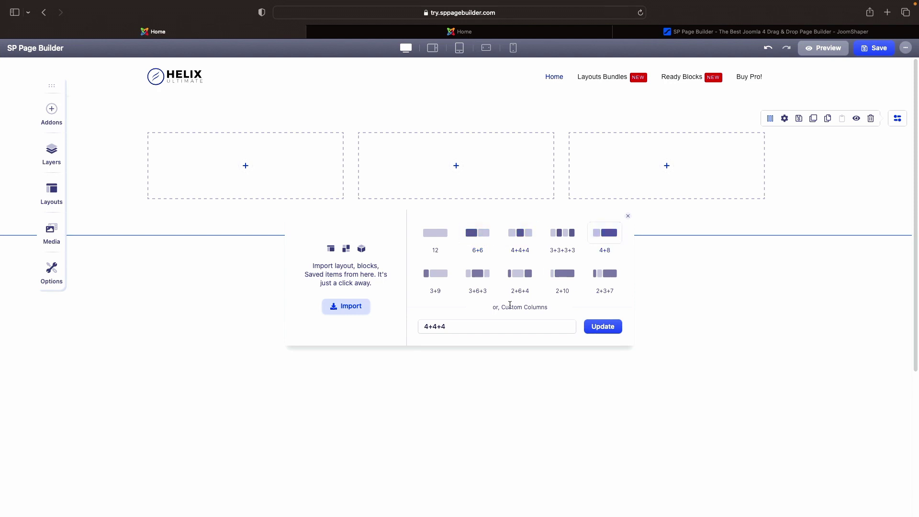
click(481, 275)
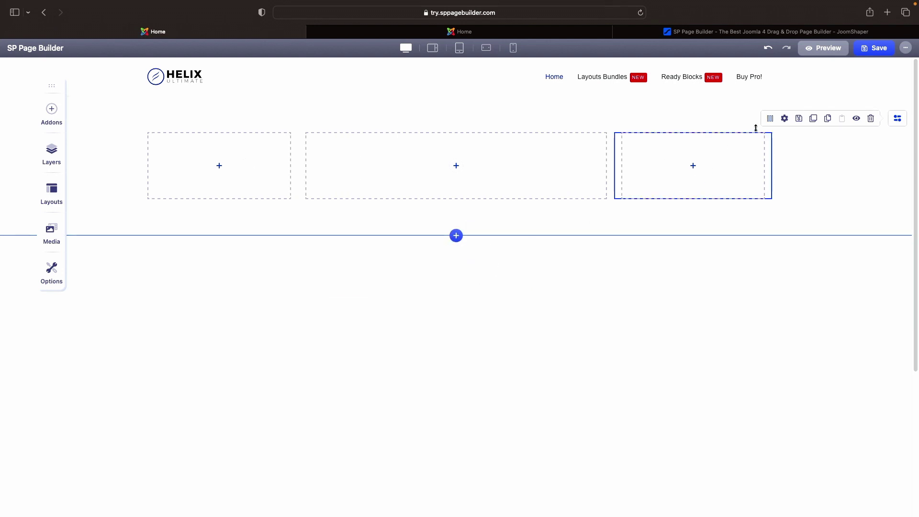
click(770, 120)
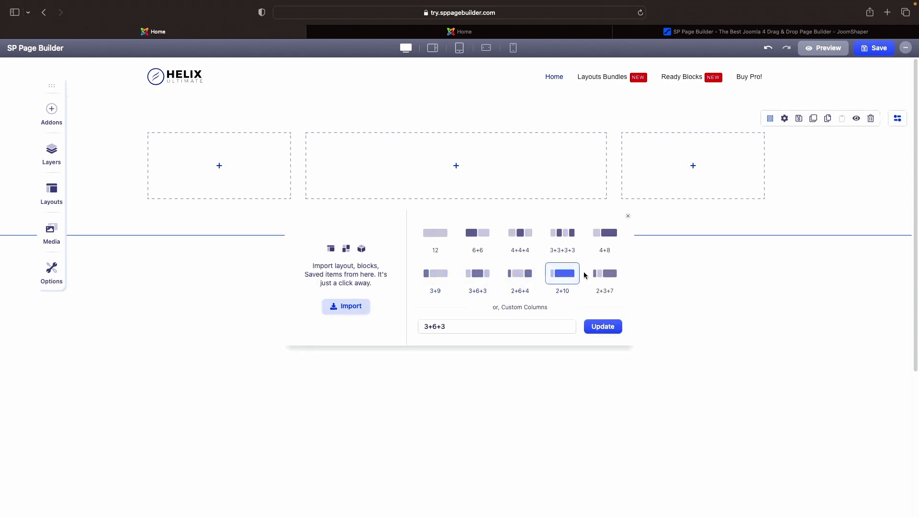
click(603, 277)
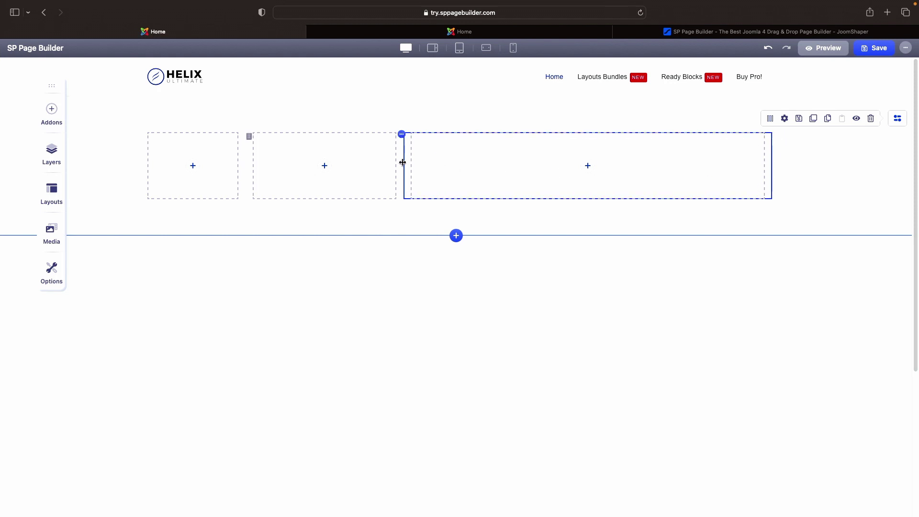
Resize the row's three columns to about 27%, 43% and 30%, and check the resulting custom column structure.
drag(403, 165, 585, 156)
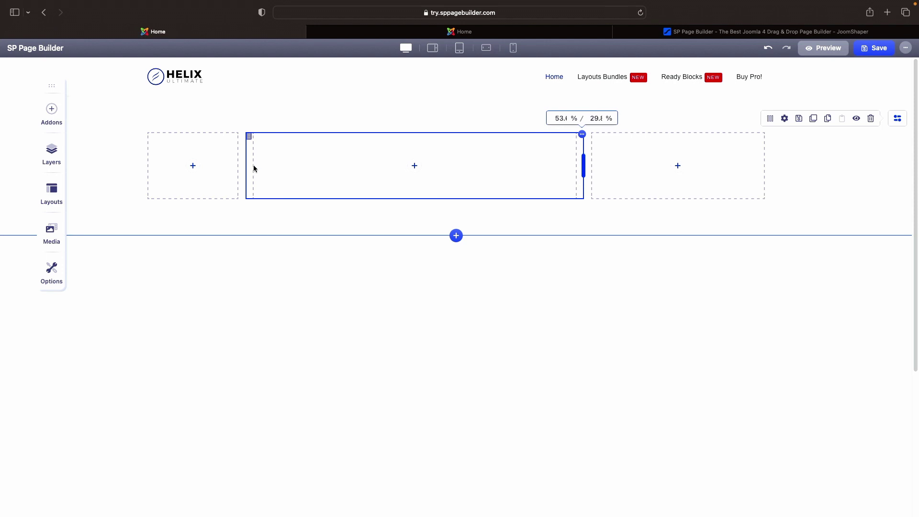
drag(247, 165, 312, 158)
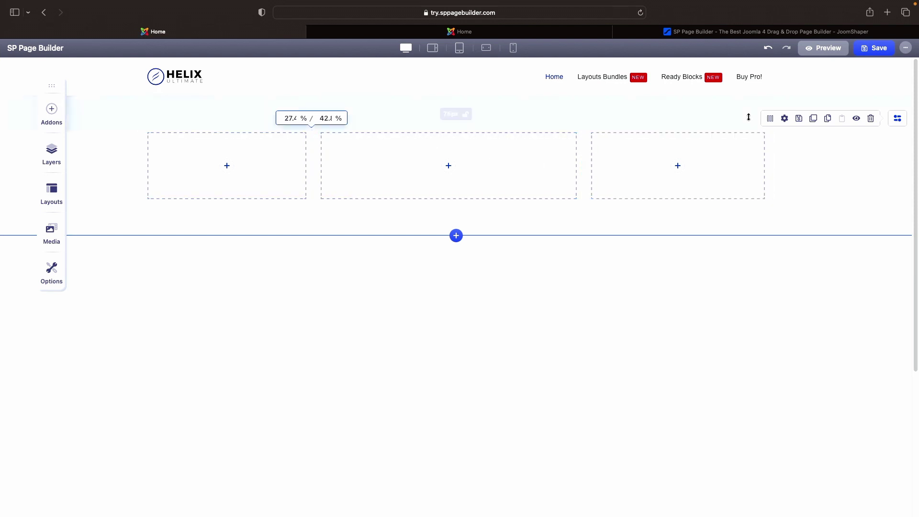
click(770, 118)
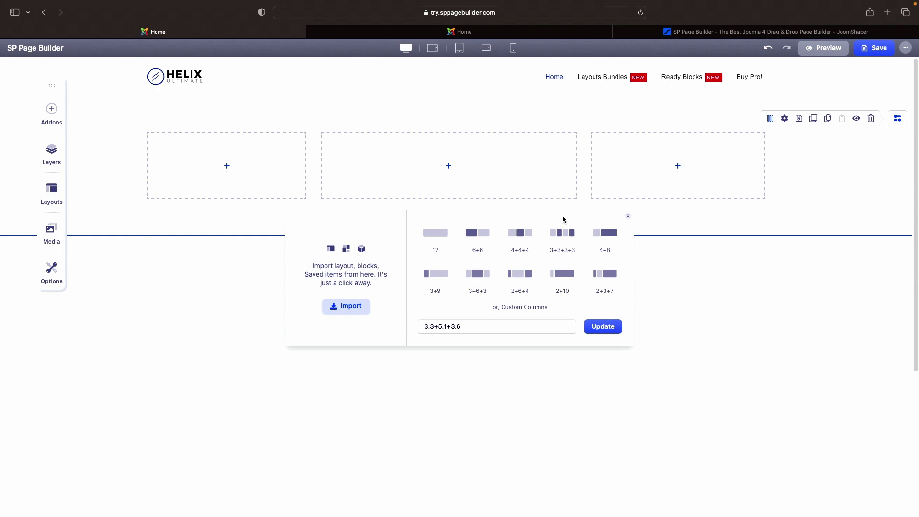
click(628, 216)
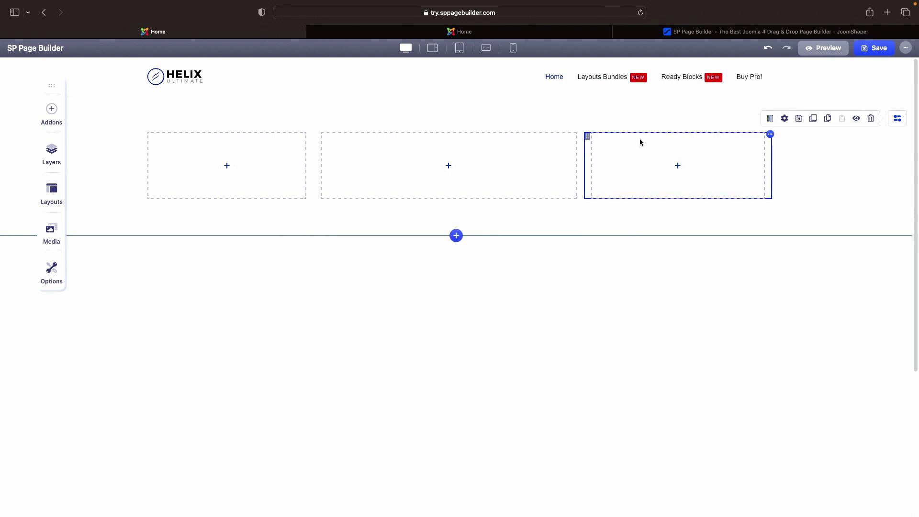
Reload the editor page to discard the unsaved changes, and slightly narrow the hero row's text column.
mouse_move(162, 107)
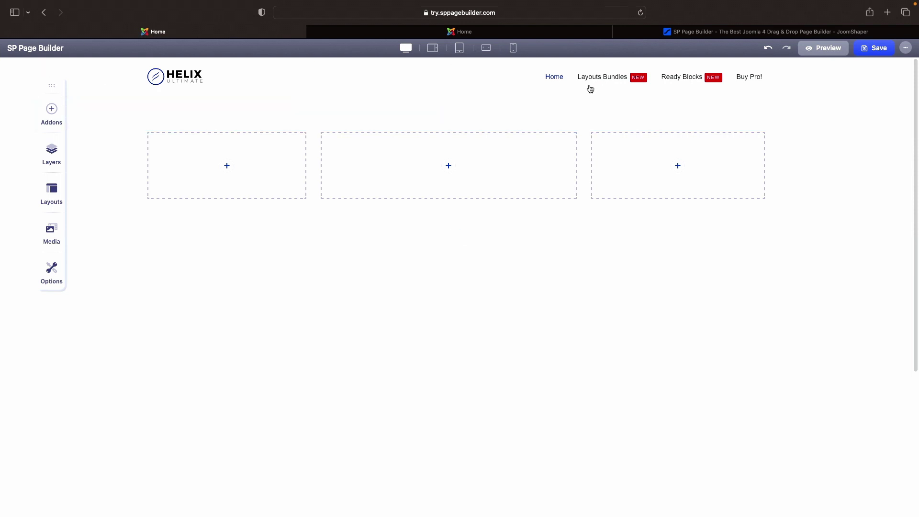
click(641, 13)
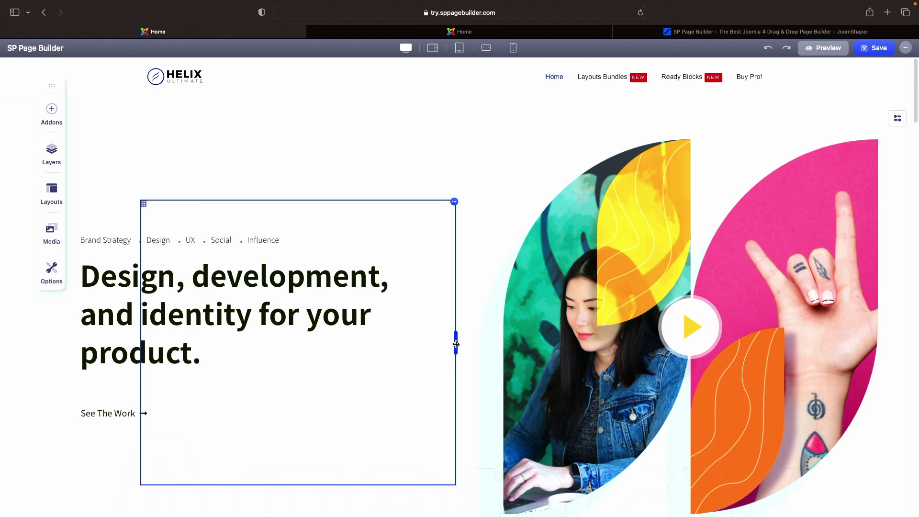
drag(456, 345, 442, 331)
Widen the orange card's column to about 42%, leaving about 25% for the purple card's column.
scroll(583, 251, down, 10)
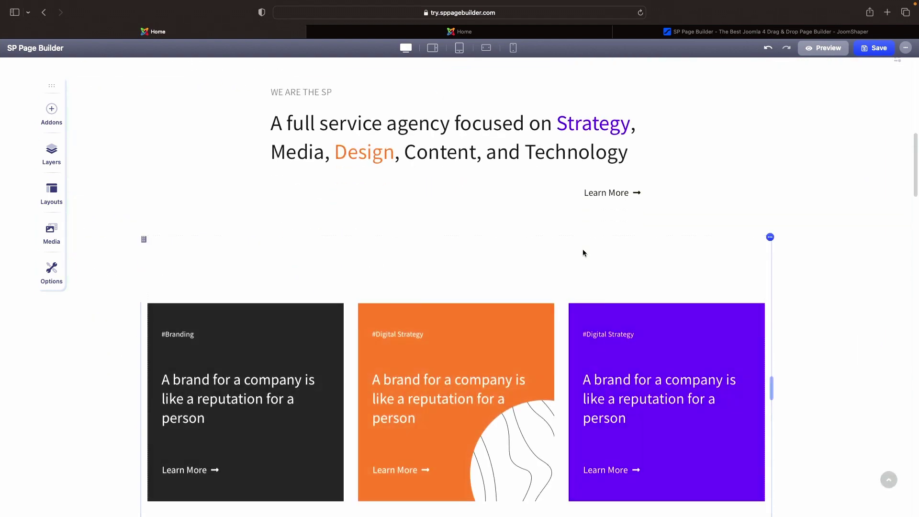
scroll(441, 304, down, 5)
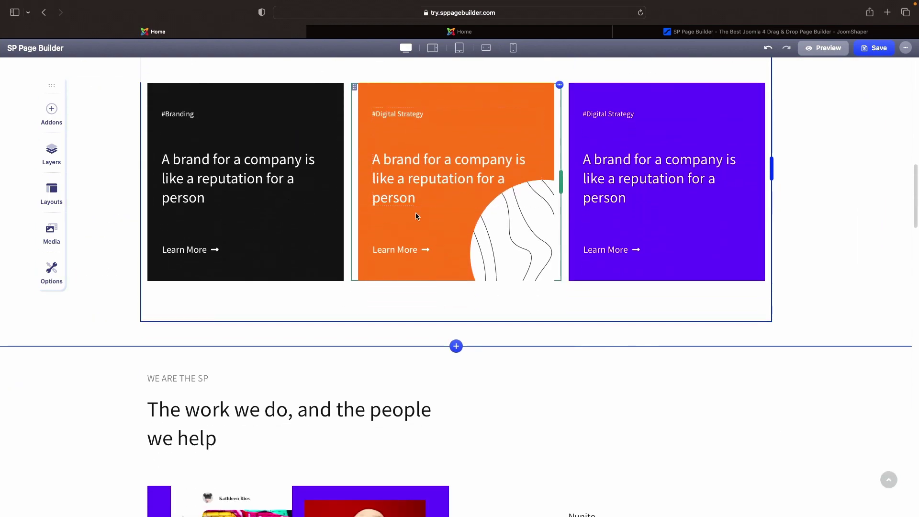
scroll(577, 185, up, 2)
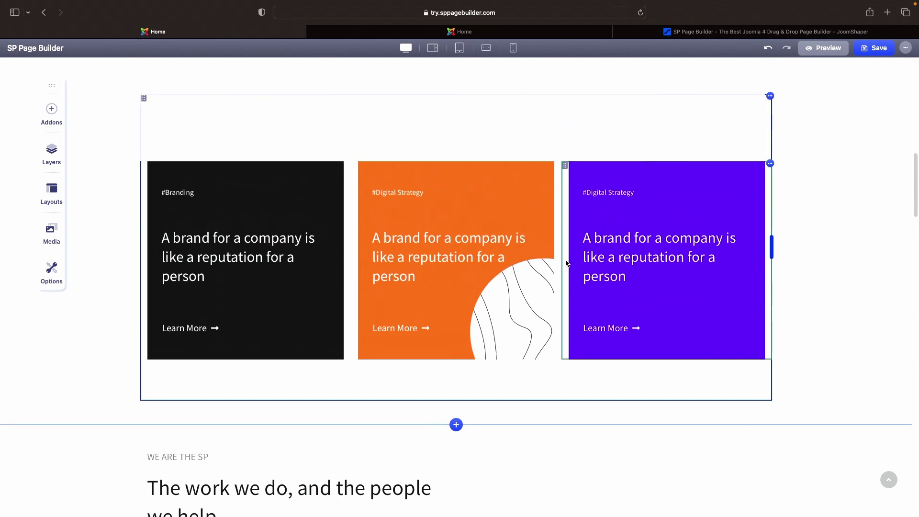
drag(561, 256, 614, 245)
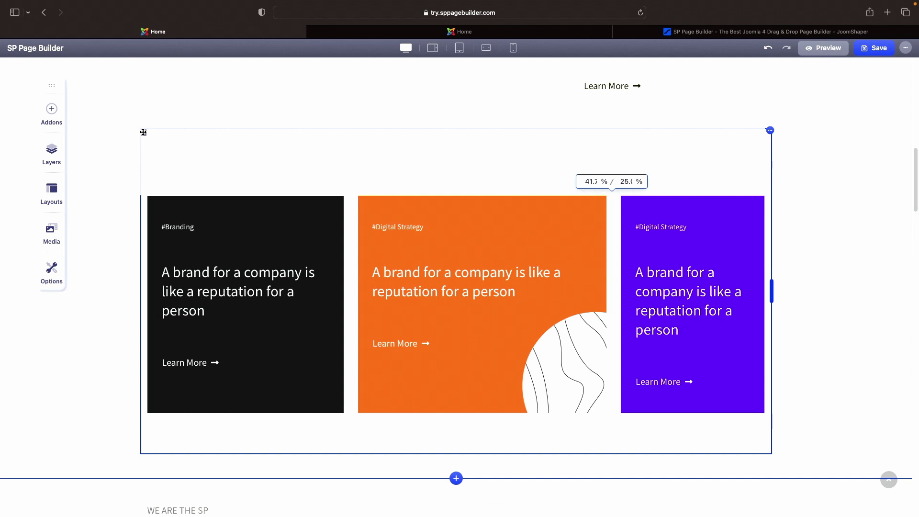
Try the move handles of the column holding the cards and the column holding the agency heading.
mouse_move(143, 132)
mouse_down()
mouse_move(216, 238)
mouse_move(325, 332)
mouse_move(141, 139)
mouse_up()
scroll(374, 197, up, 7)
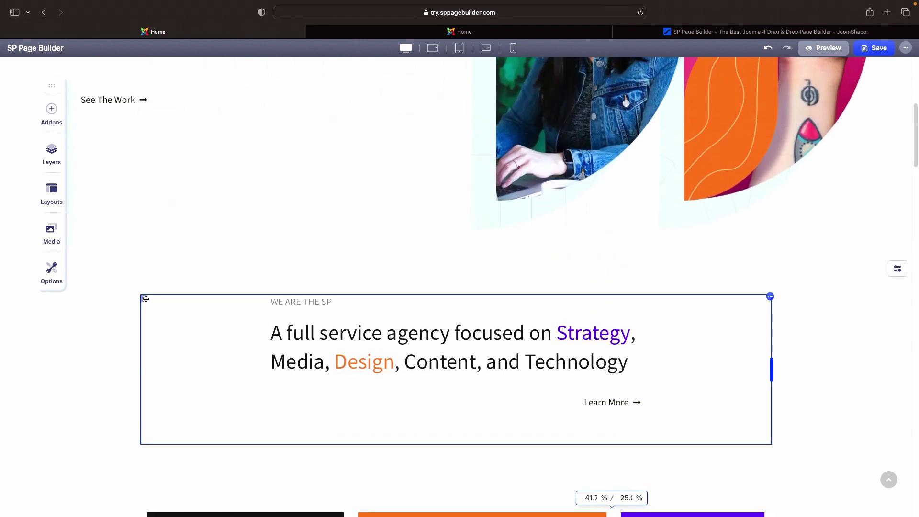
mouse_move(146, 299)
mouse_down()
mouse_move(174, 320)
mouse_move(161, 240)
mouse_move(160, 305)
mouse_move(142, 299)
mouse_move(144, 262)
mouse_move(152, 302)
mouse_up()
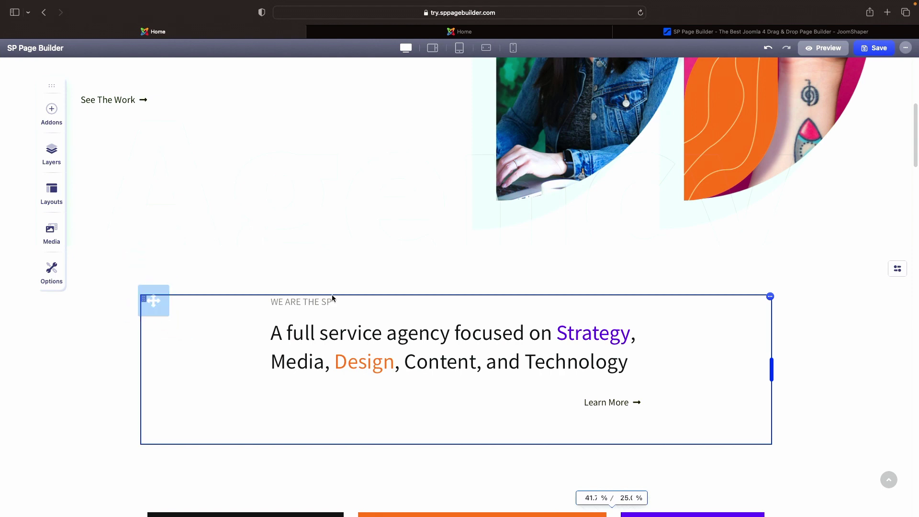
Set the hero row's column structure to 6+6.
scroll(609, 272, up, 7)
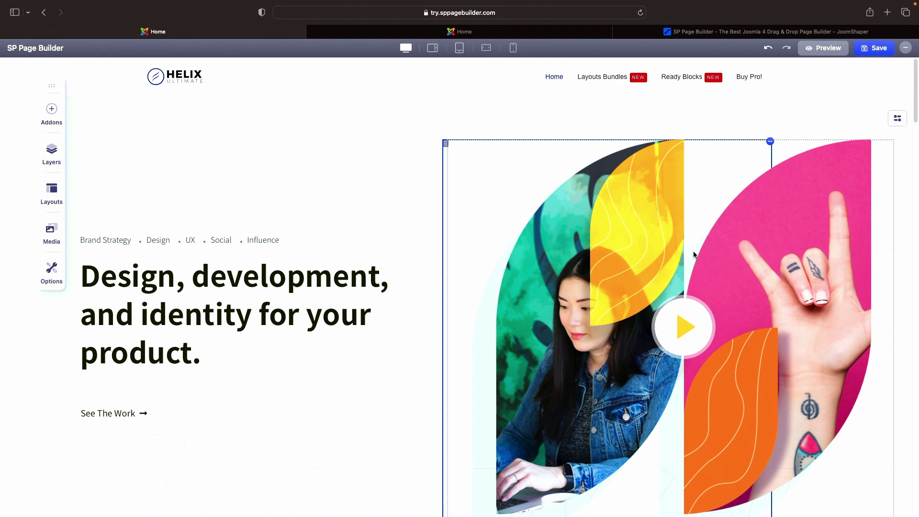
click(897, 119)
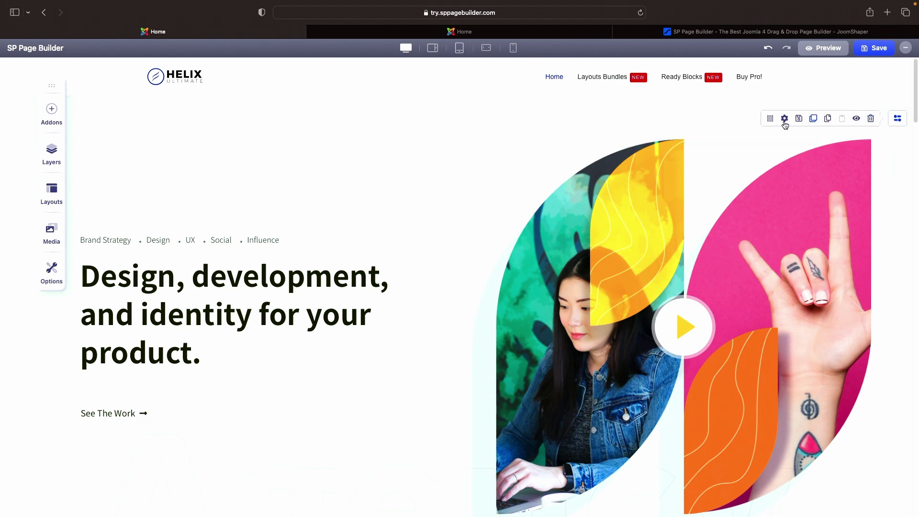
click(769, 122)
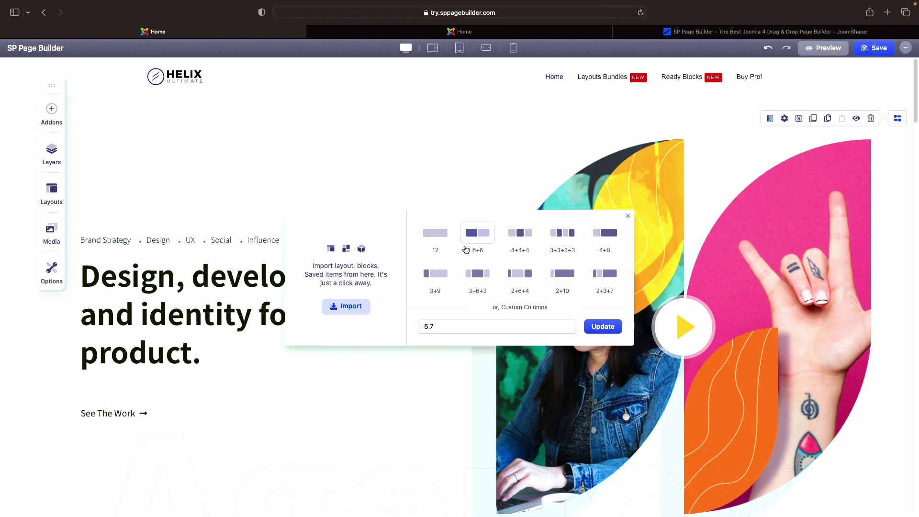
click(478, 240)
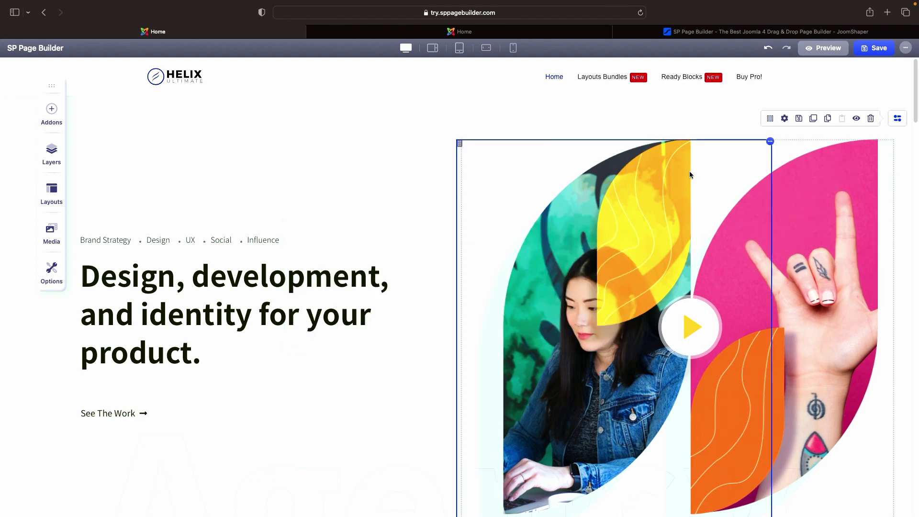
Try the 3+3+3+3 column structure on the hero row and undo it.
click(770, 119)
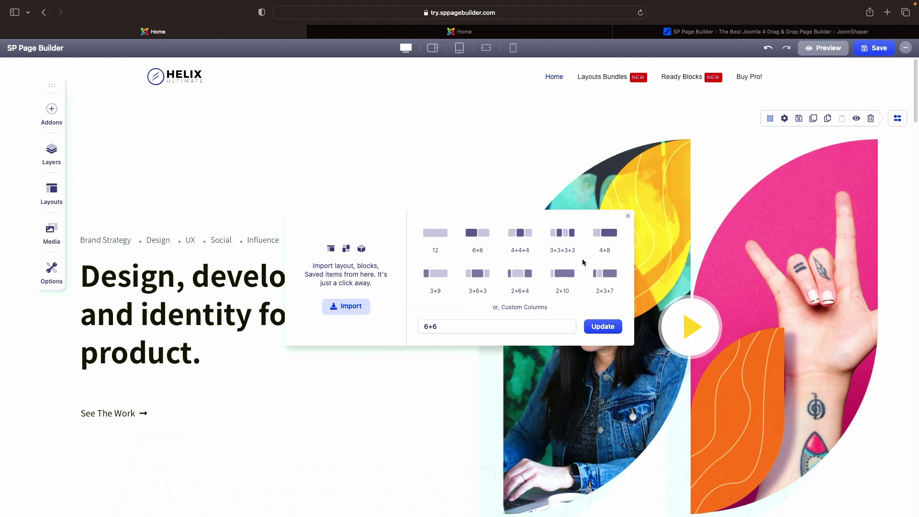
click(564, 233)
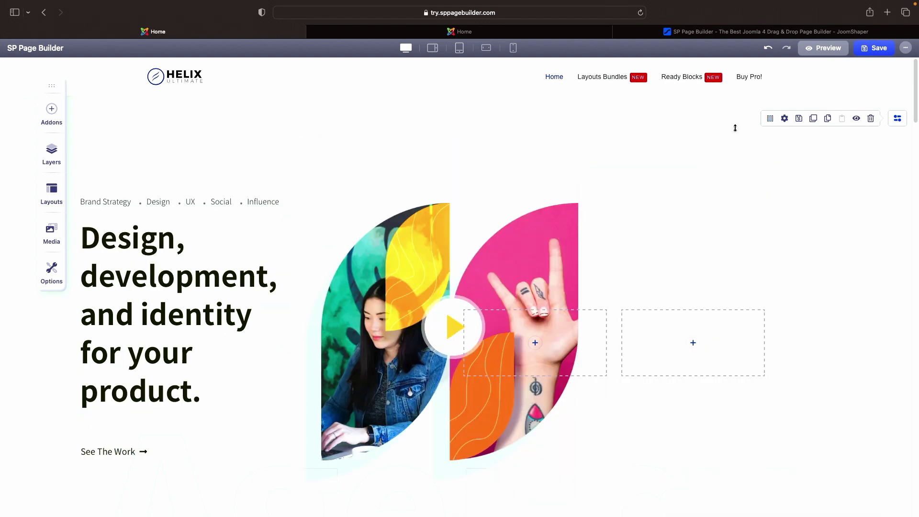
click(768, 50)
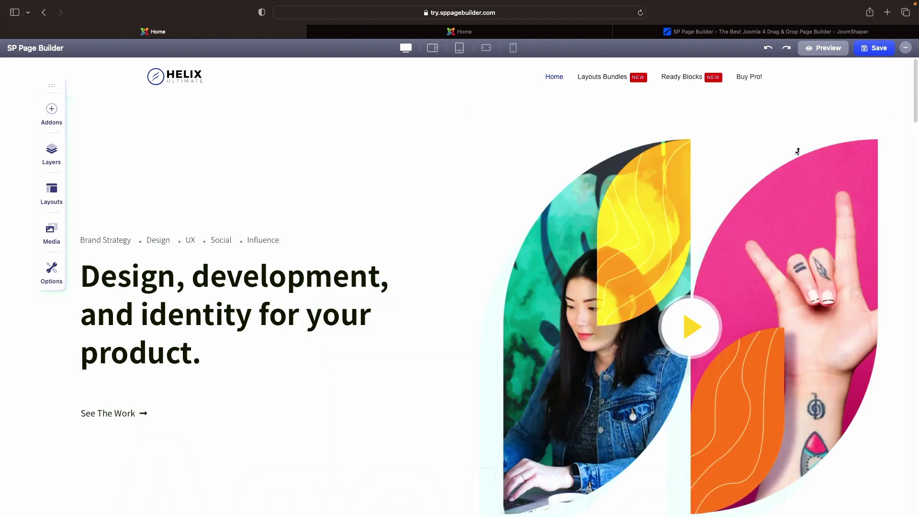
Open the hero row's settings, move the settings window clear of the sidebar, and set the admin label to Hero.
click(784, 119)
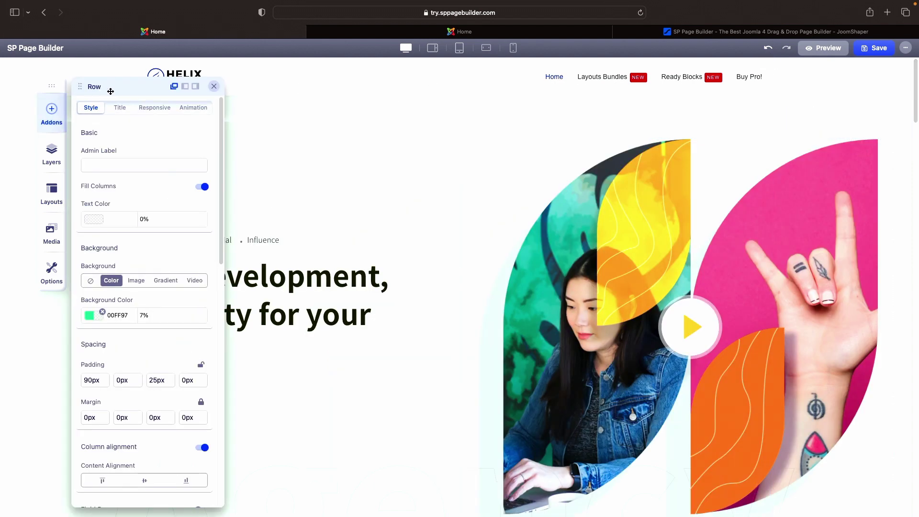
drag(104, 87, 224, 89)
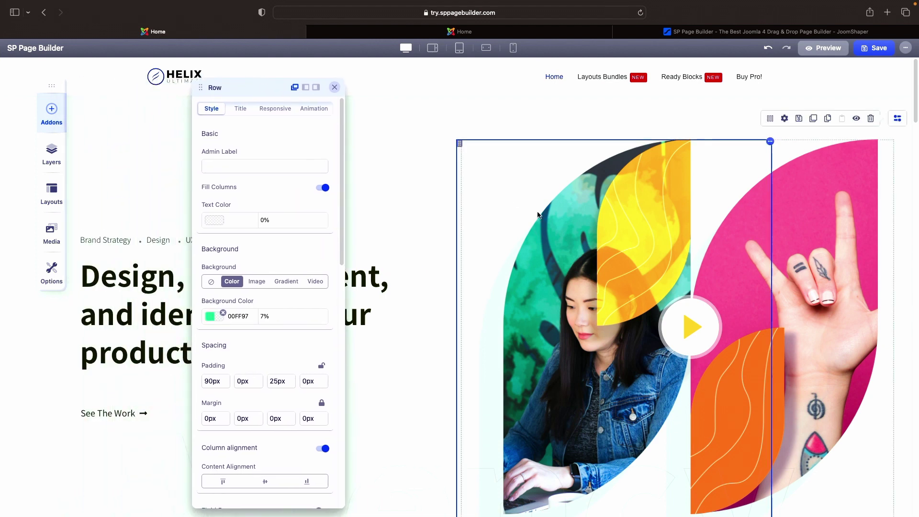
scroll(548, 234, down, 5)
scroll(566, 261, down, 3)
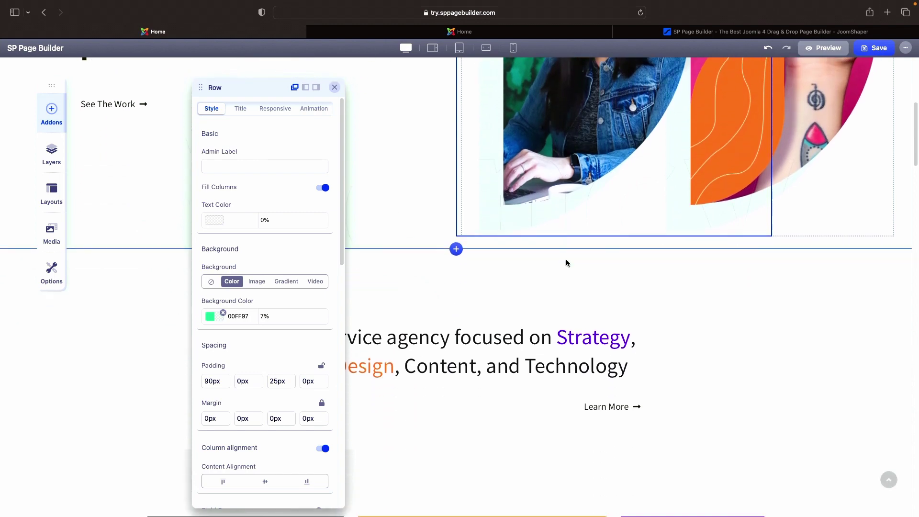
scroll(566, 260, up, 8)
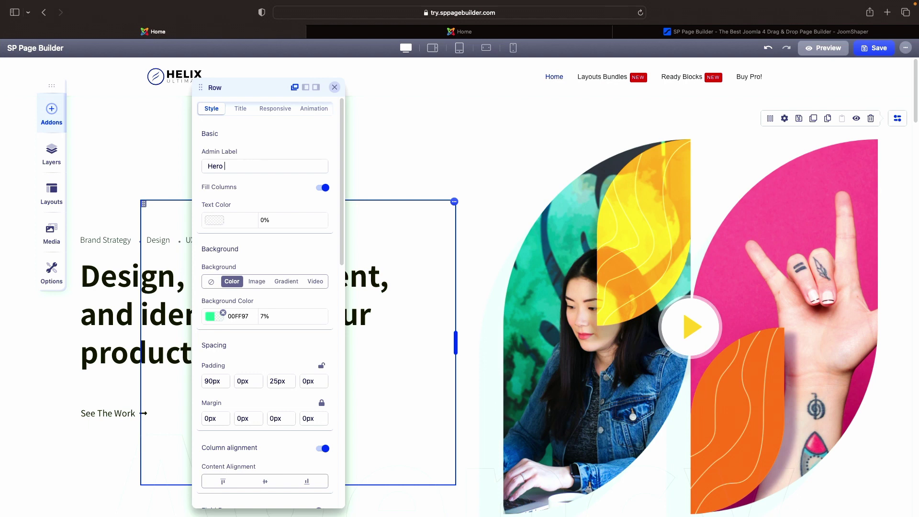
click(215, 162)
Switch the hero row's Fill Columns option off and back on twice to compare the layout.
click(322, 188)
click(322, 188)
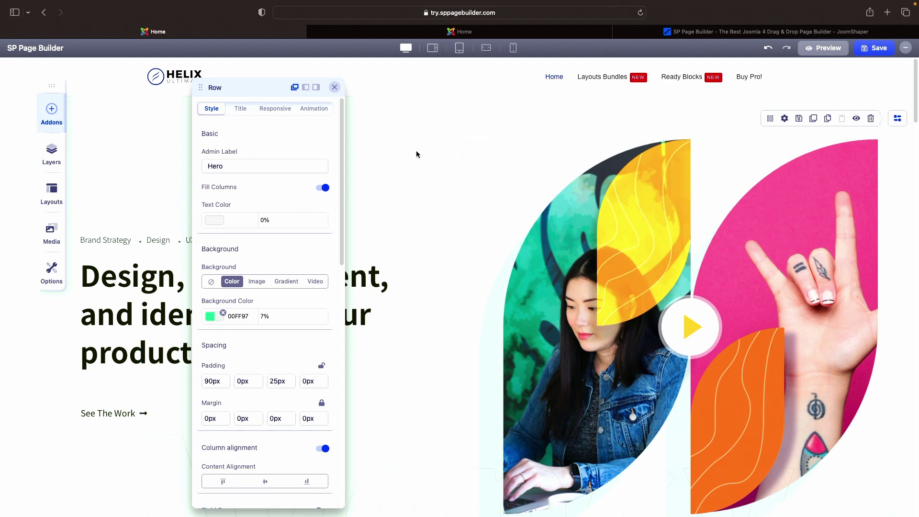
click(324, 189)
click(324, 189)
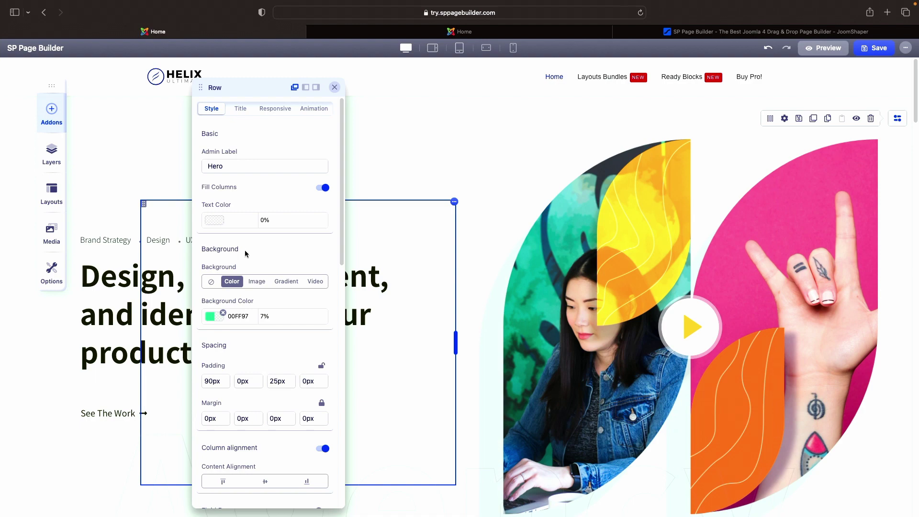
scroll(566, 209, down, 10)
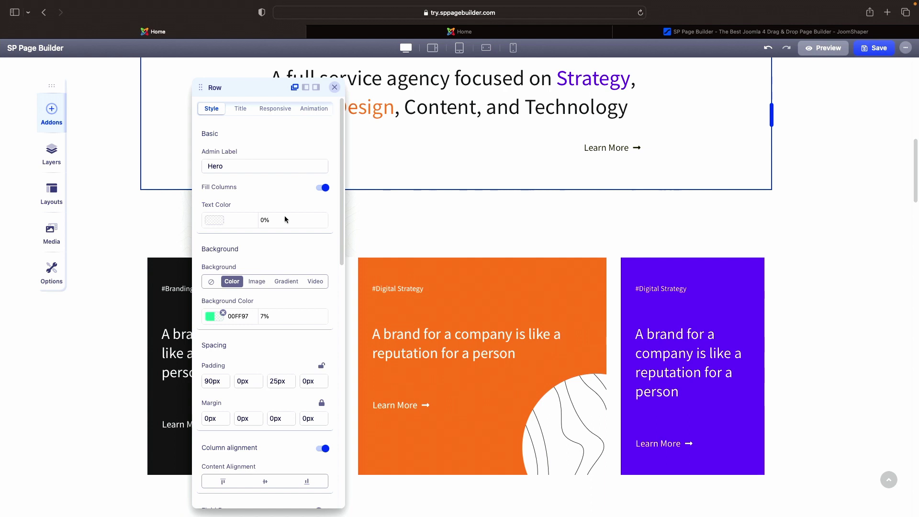
Examine the hero row's style options, from the basic and background settings to the CSS class, and look over the rest of the page.
scroll(285, 219, down, 5)
scroll(264, 191, up, 5)
scroll(235, 209, down, 2)
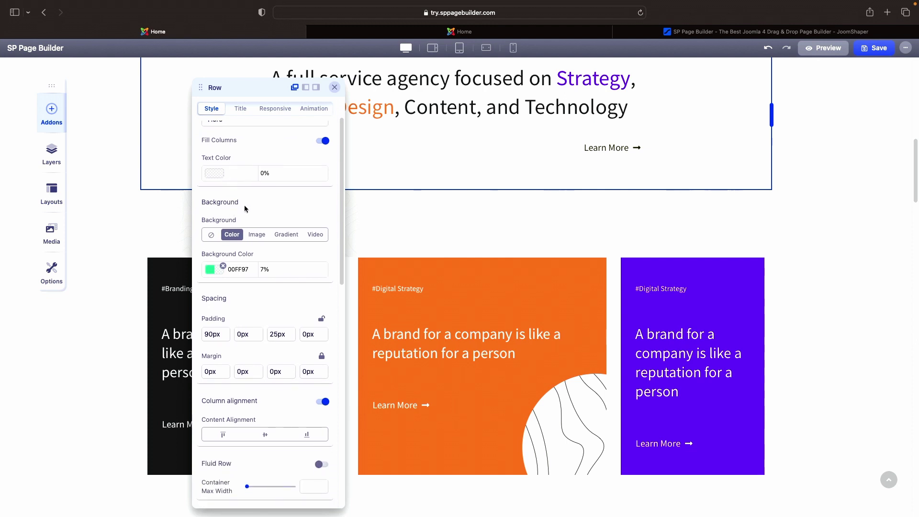
scroll(241, 210, down, 3)
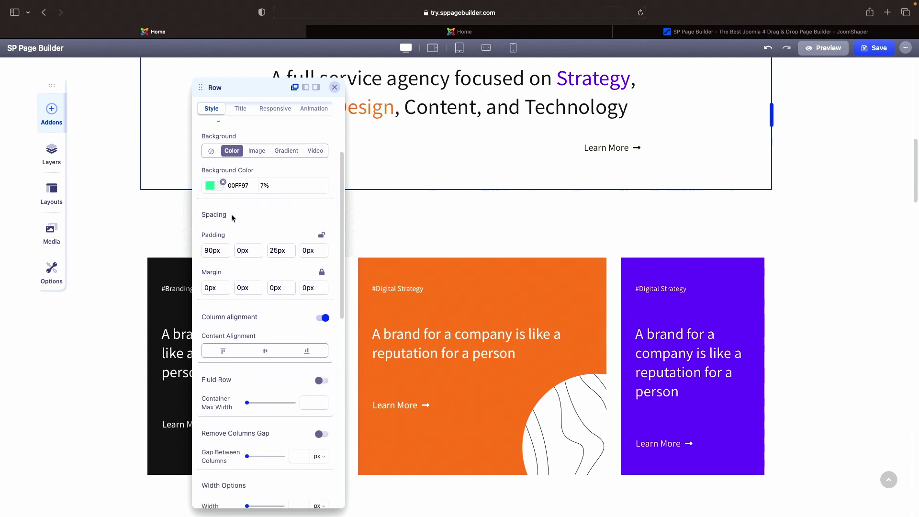
scroll(233, 218, down, 2)
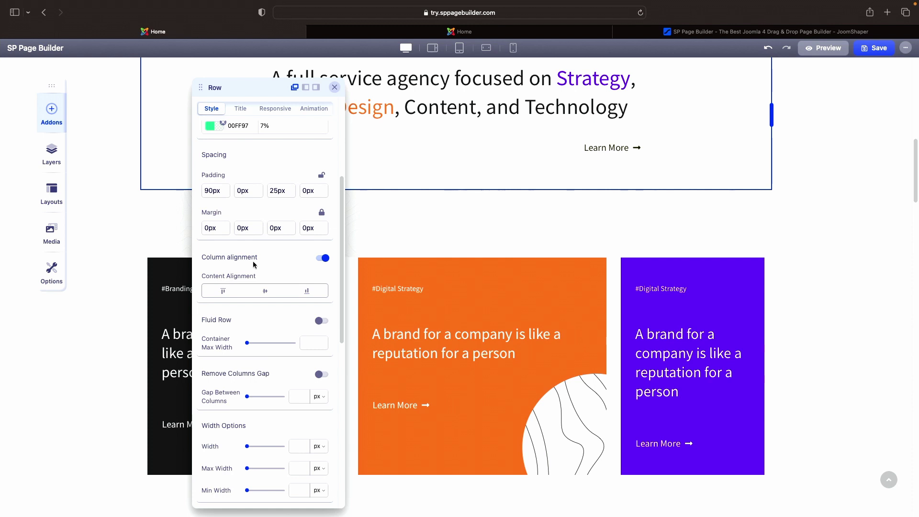
scroll(253, 265, down, 7)
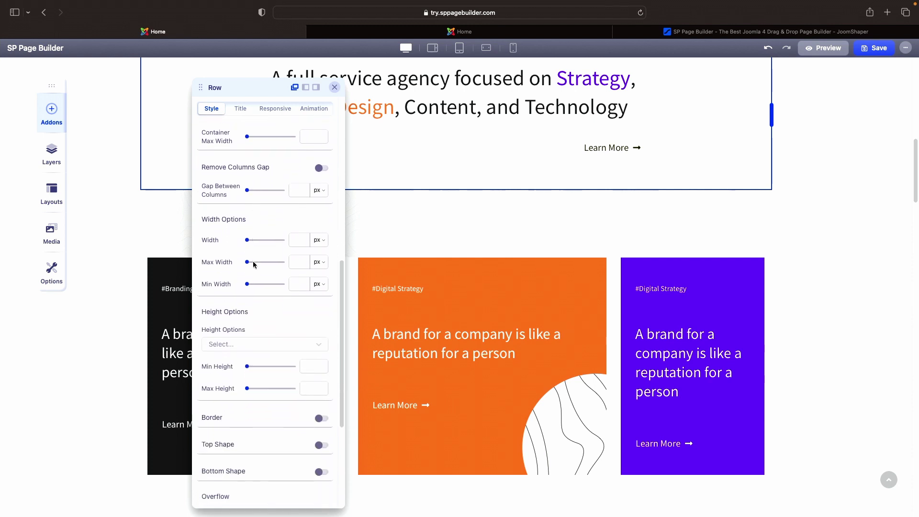
scroll(254, 264, down, 6)
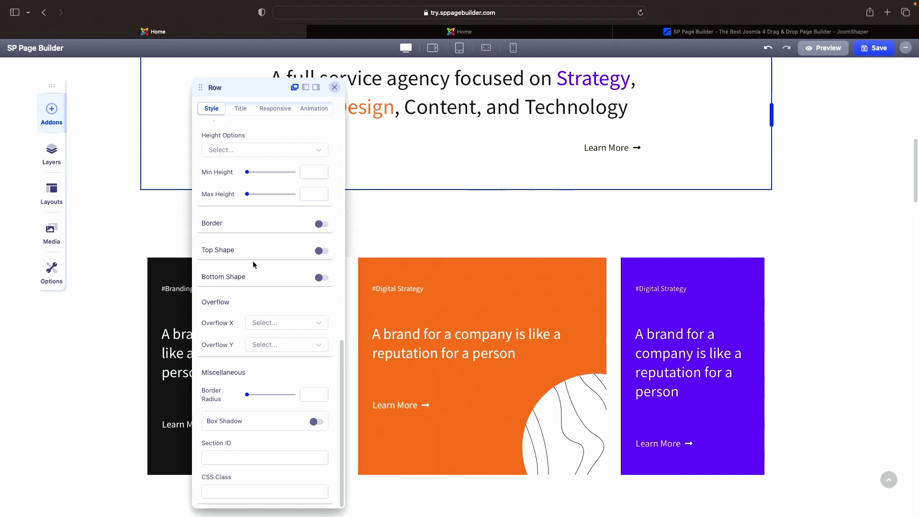
scroll(620, 115, up, 10)
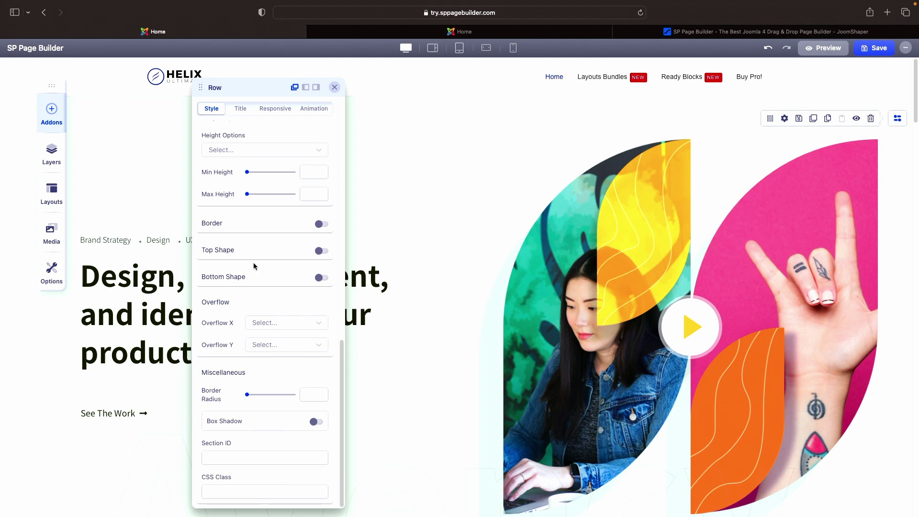
scroll(248, 235, up, 10)
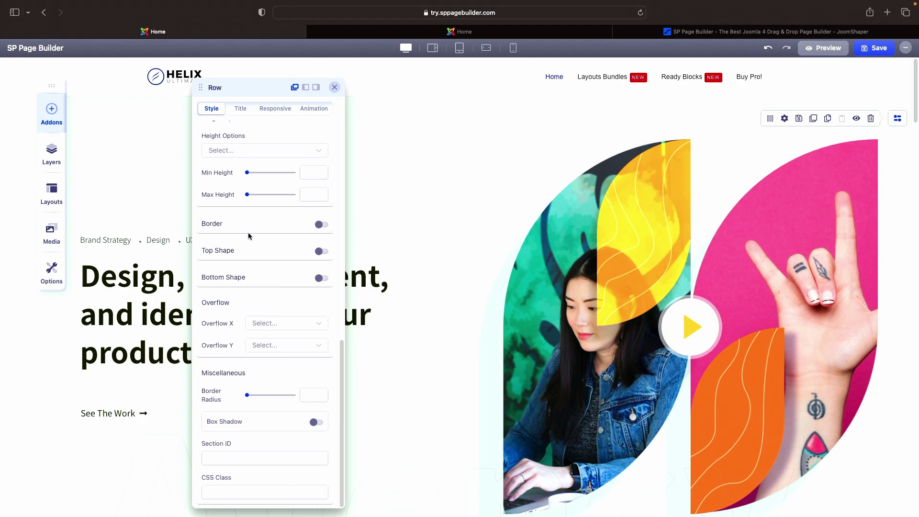
scroll(248, 235, up, 5)
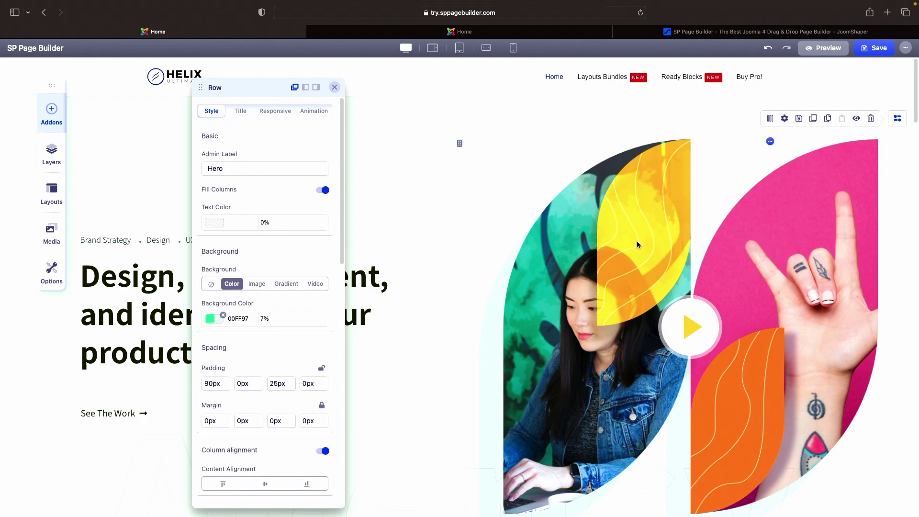
scroll(665, 255, down, 15)
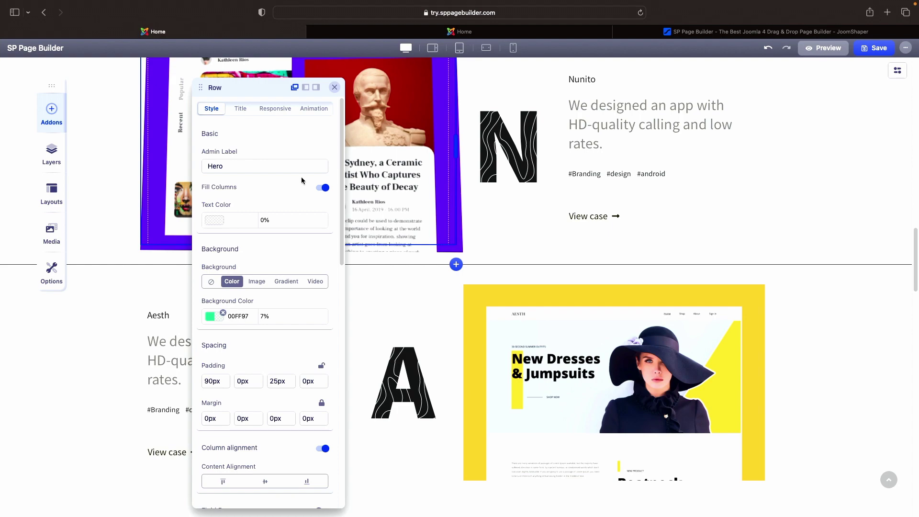
scroll(602, 304, down, 10)
scroll(602, 298, up, 20)
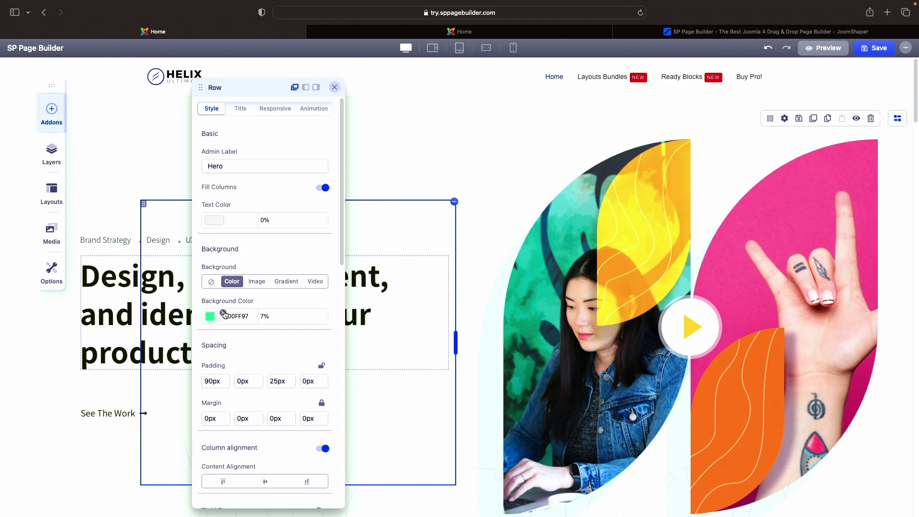
Clear the hero row's background color and replace it with near-black 140909 at 100% opacity.
click(224, 314)
click(218, 319)
click(438, 283)
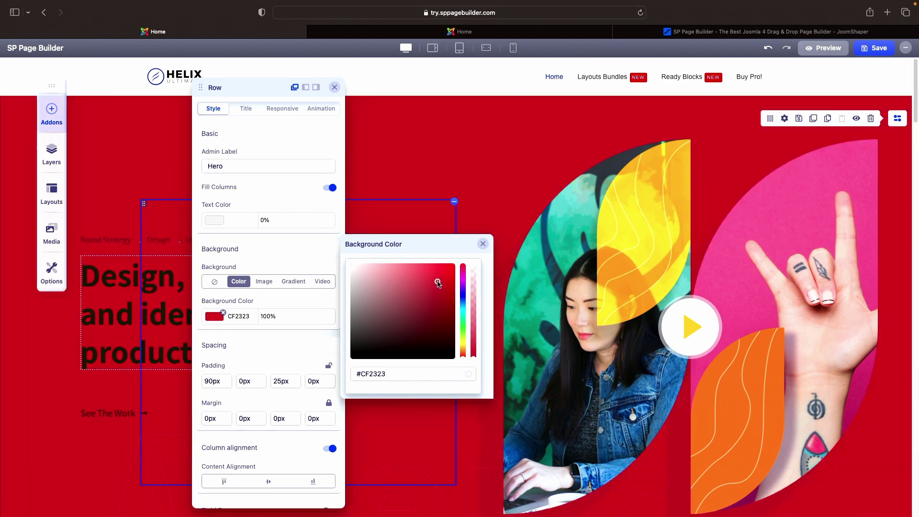
drag(438, 283, 447, 304)
drag(277, 317, 260, 317)
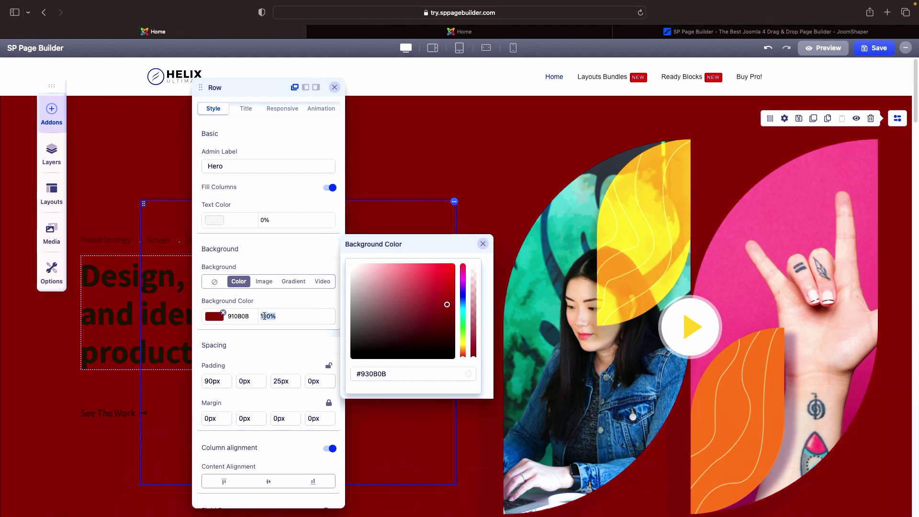
click(272, 319)
click(407, 351)
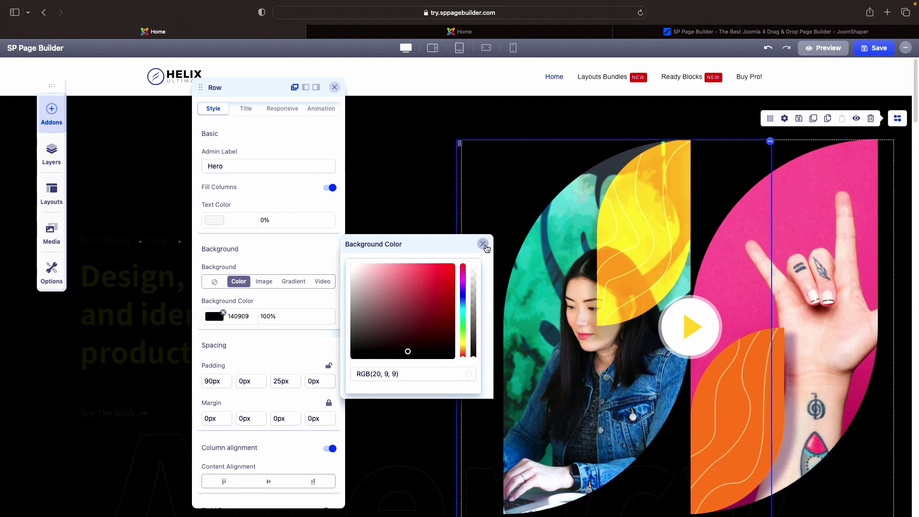
click(482, 244)
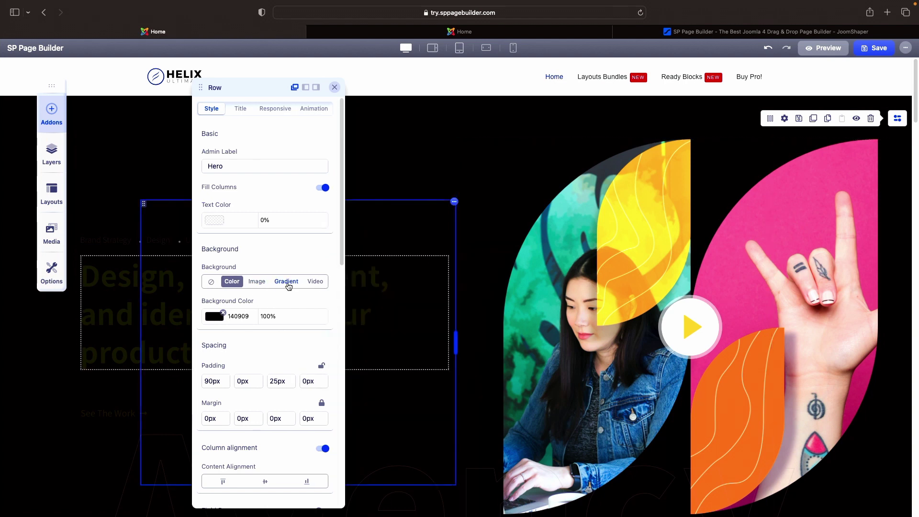
Switch the hero row's background to a gradient and set its first color to red-orange #FB5300.
click(287, 282)
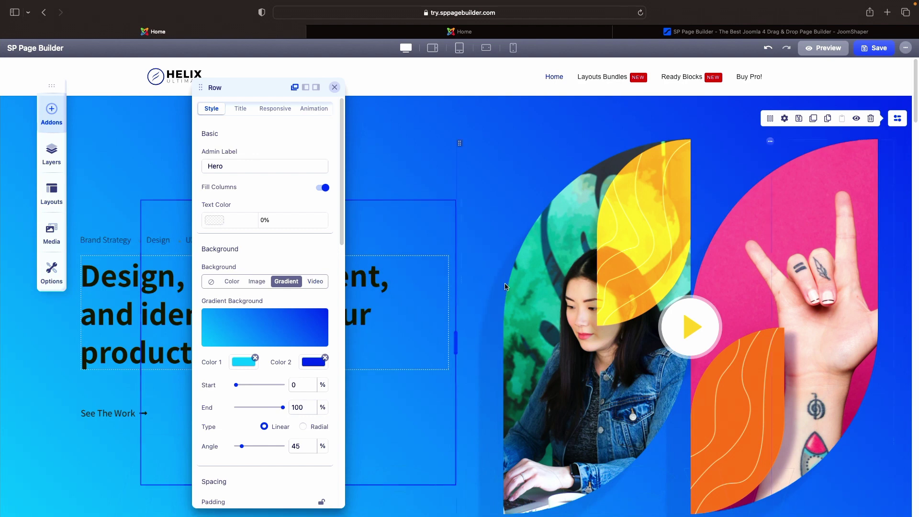
click(242, 365)
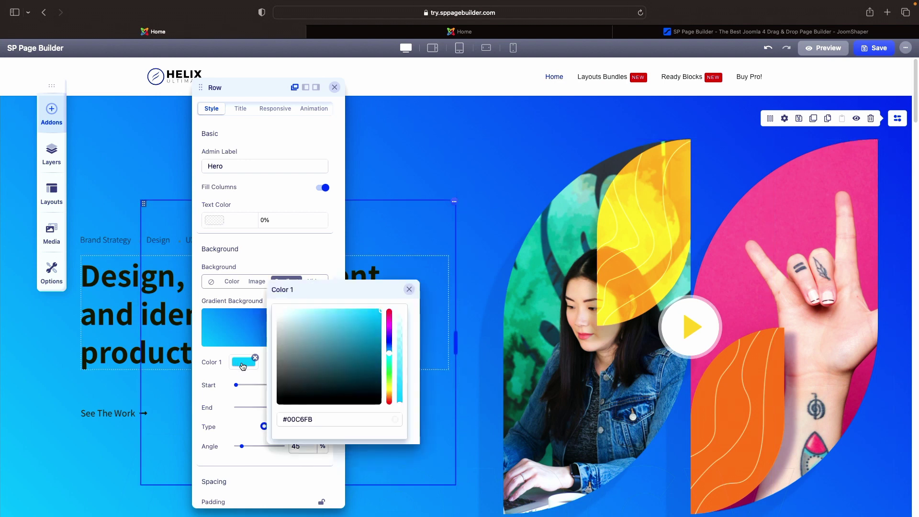
click(390, 401)
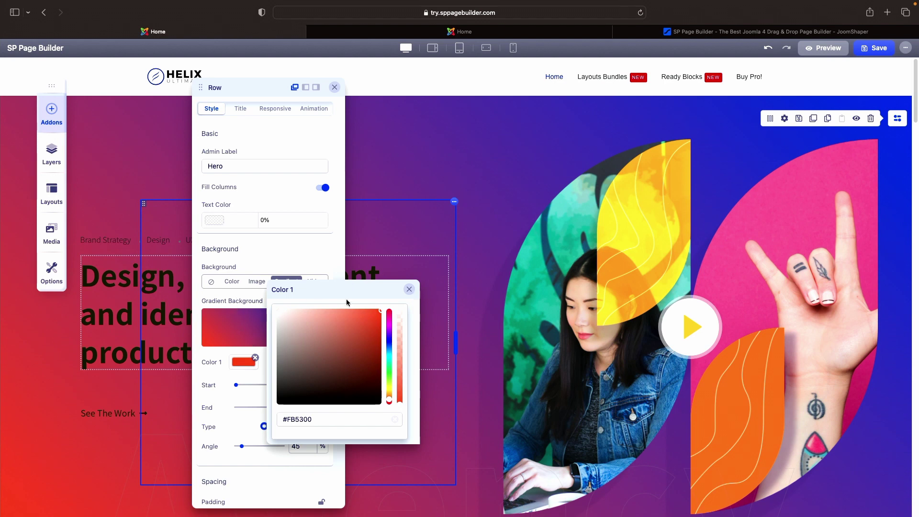
click(409, 289)
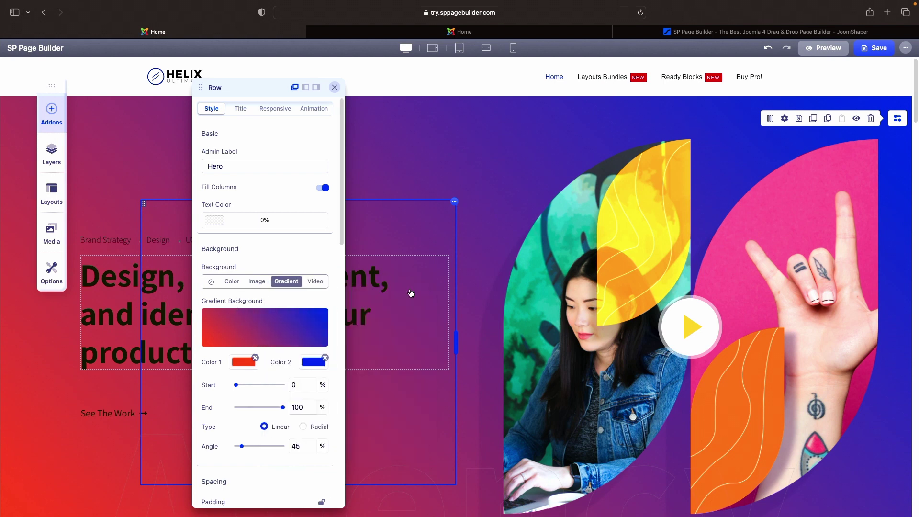
Set the second color of the hero row's gradient to olive brown #786423.
click(313, 366)
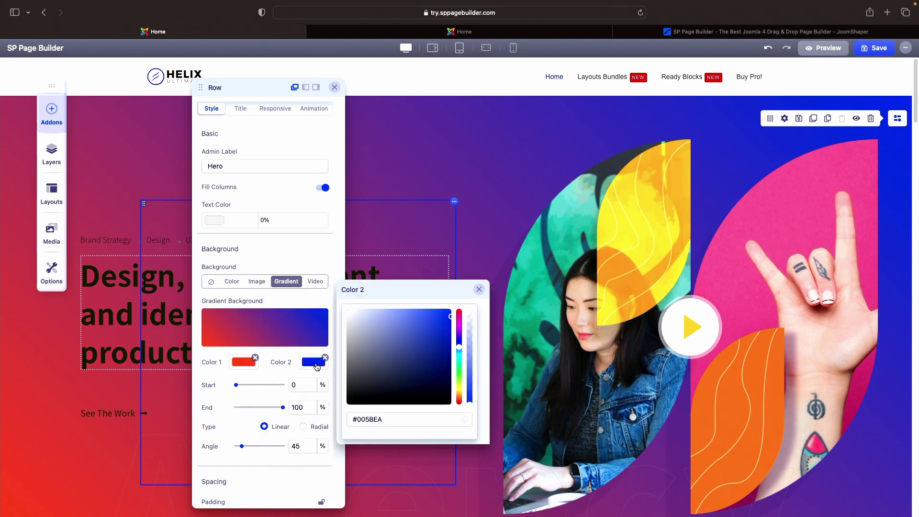
click(448, 391)
click(460, 394)
click(421, 359)
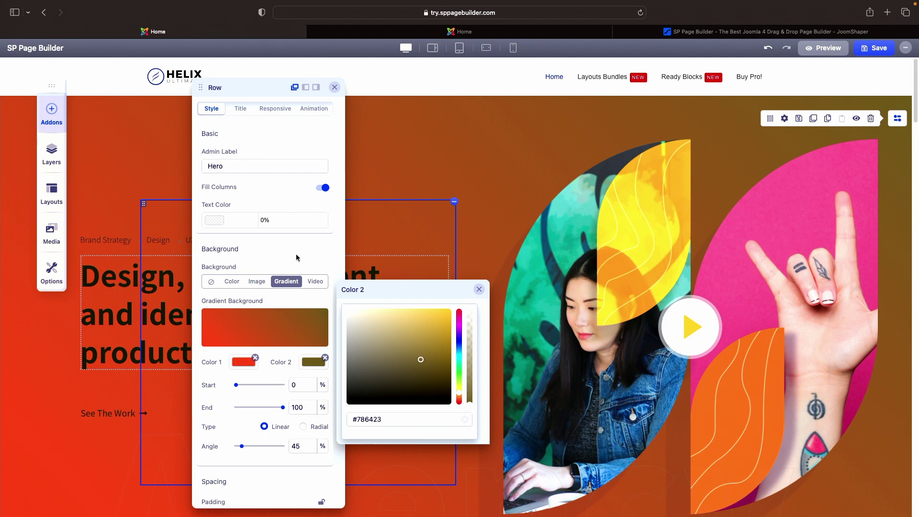
click(479, 289)
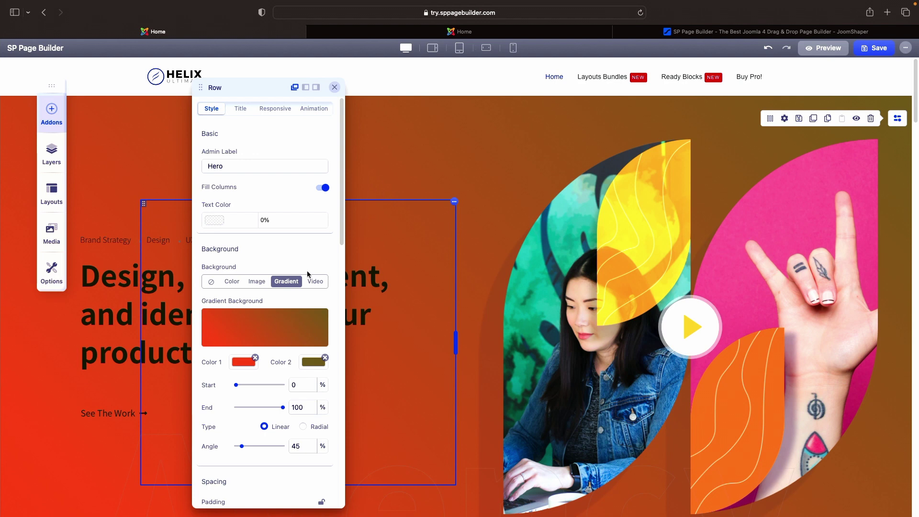
Try the Video background and its YouTube/Vimeo option on the hero row, and return the background to Gradient.
click(315, 284)
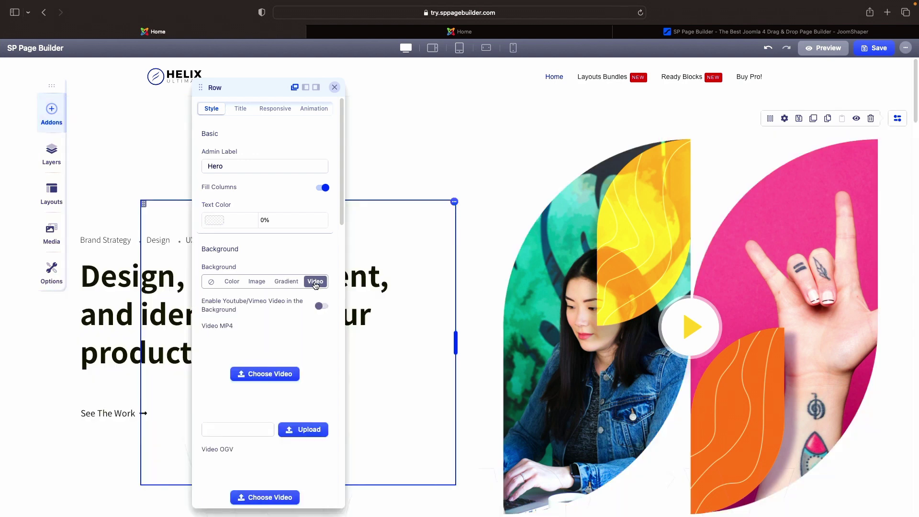
scroll(315, 285, down, 5)
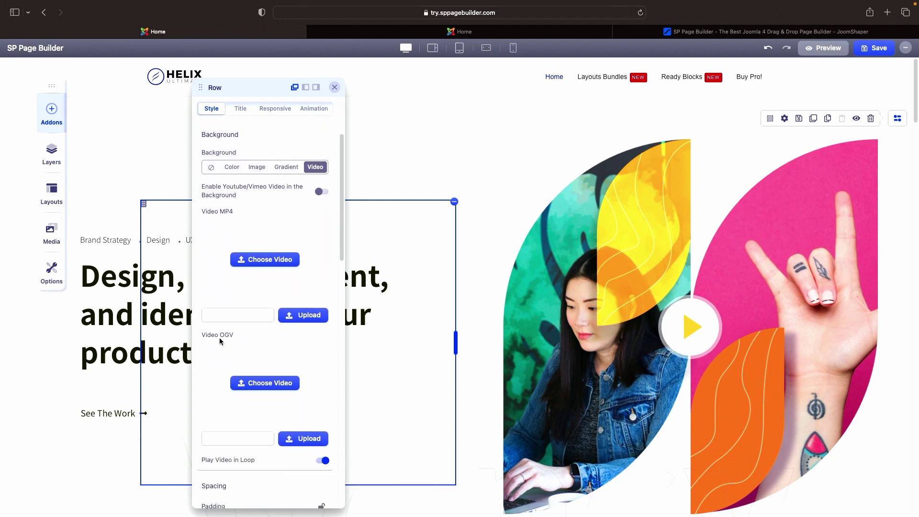
scroll(284, 385, down, 2)
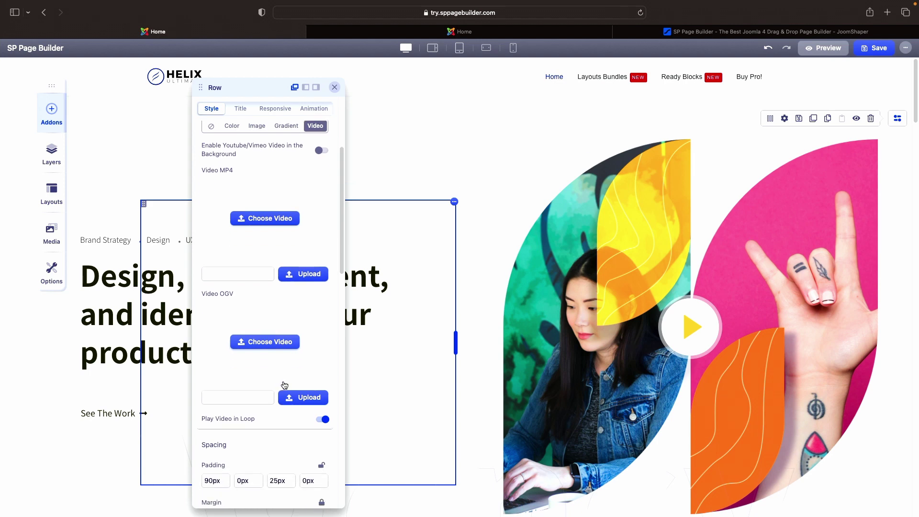
scroll(271, 409, up, 4)
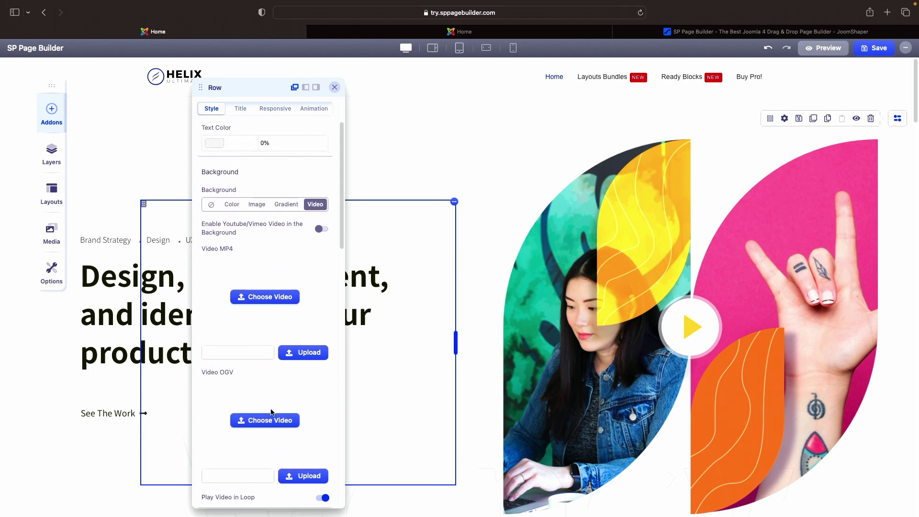
scroll(270, 387, up, 1)
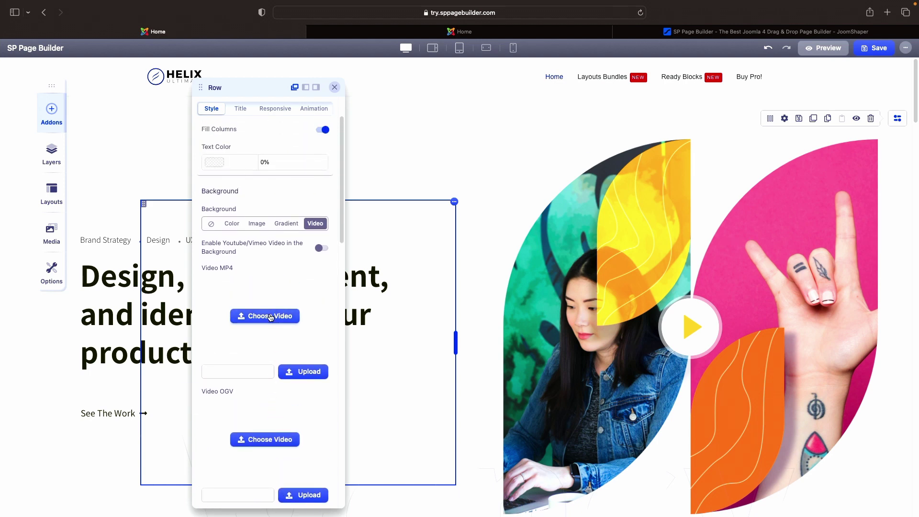
scroll(271, 317, down, 1)
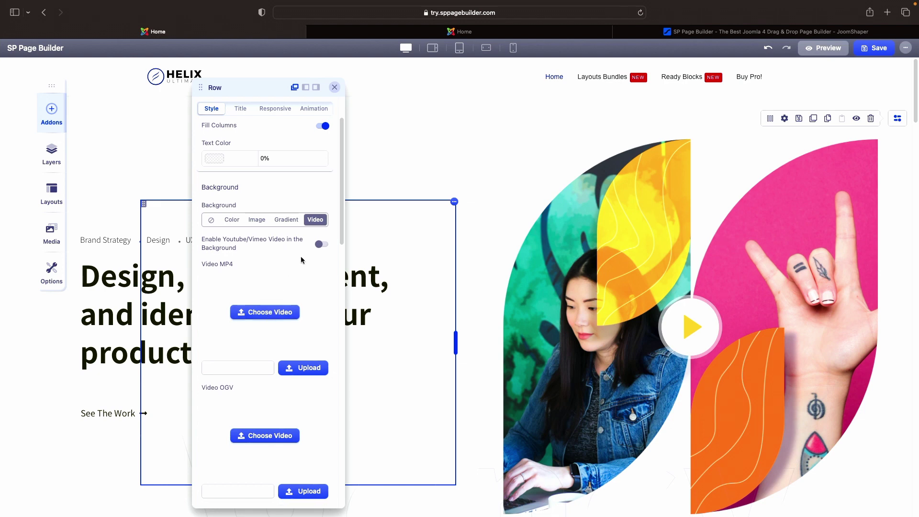
click(321, 245)
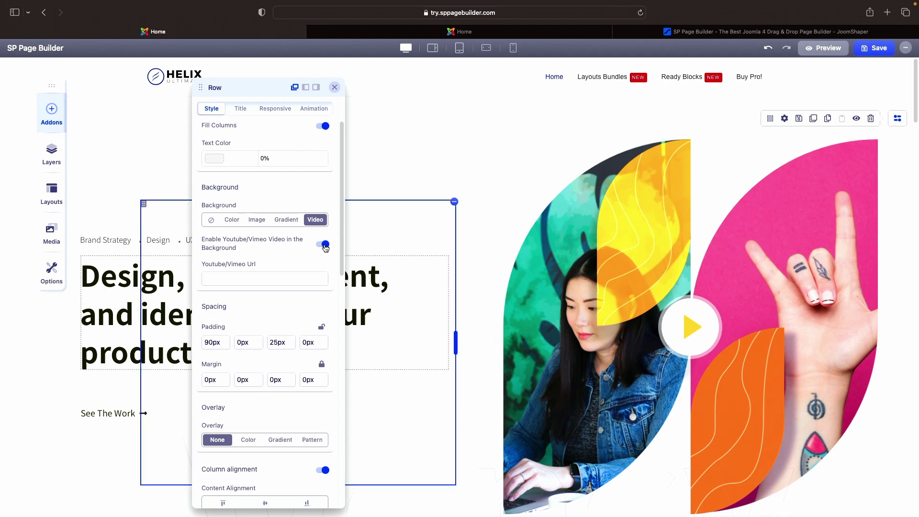
click(324, 247)
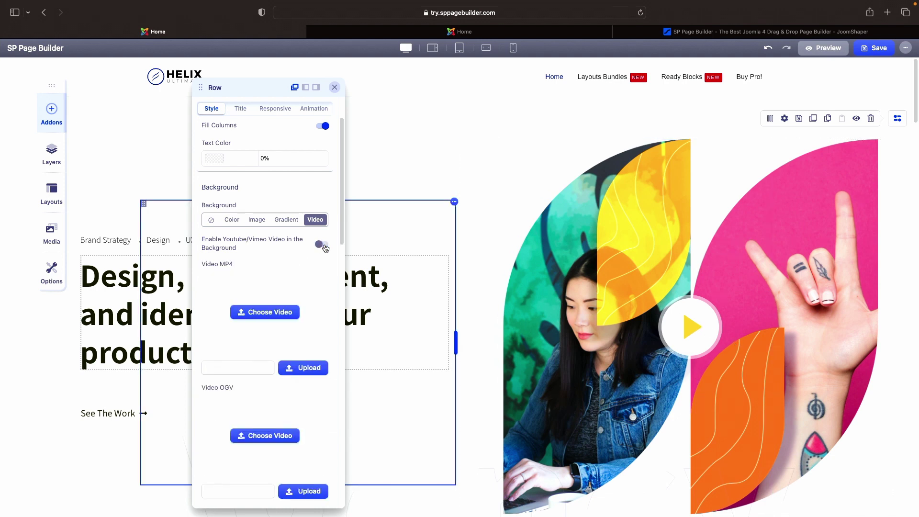
click(229, 220)
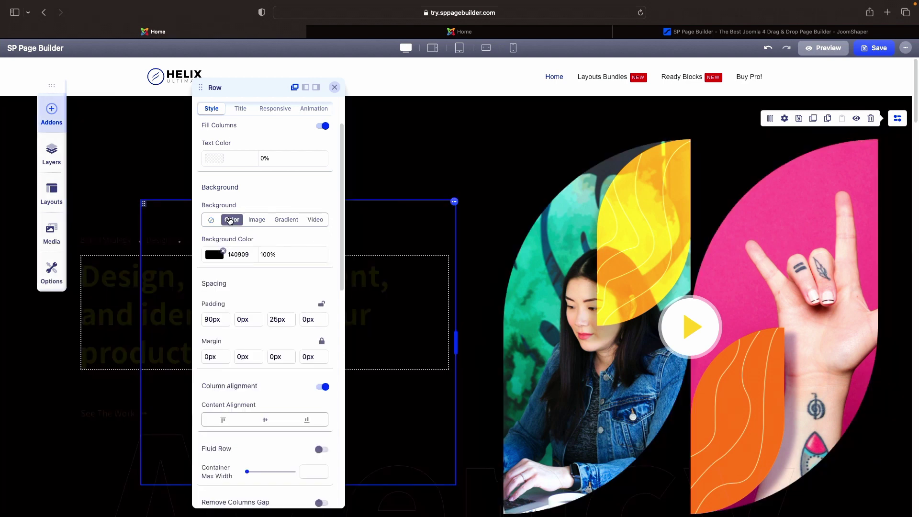
click(290, 220)
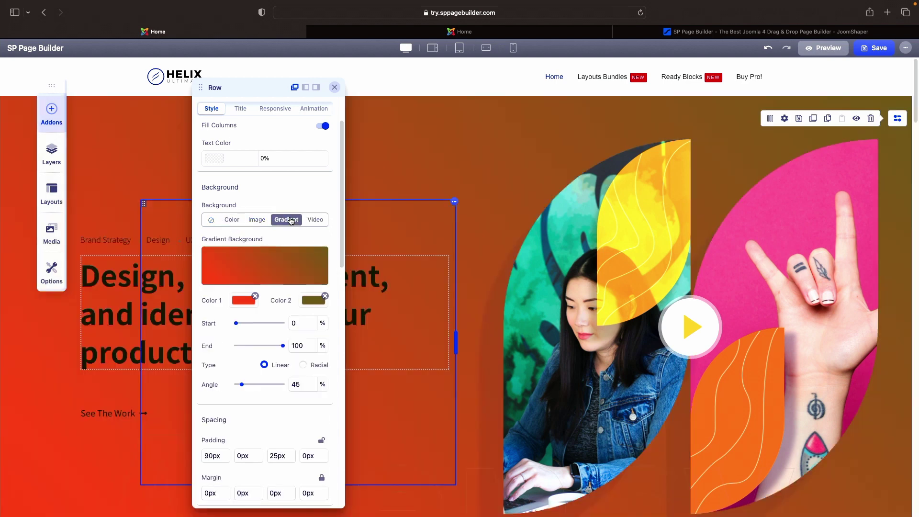
Check the padding values in the hero row's spacing settings and close the row settings.
scroll(312, 277, down, 1)
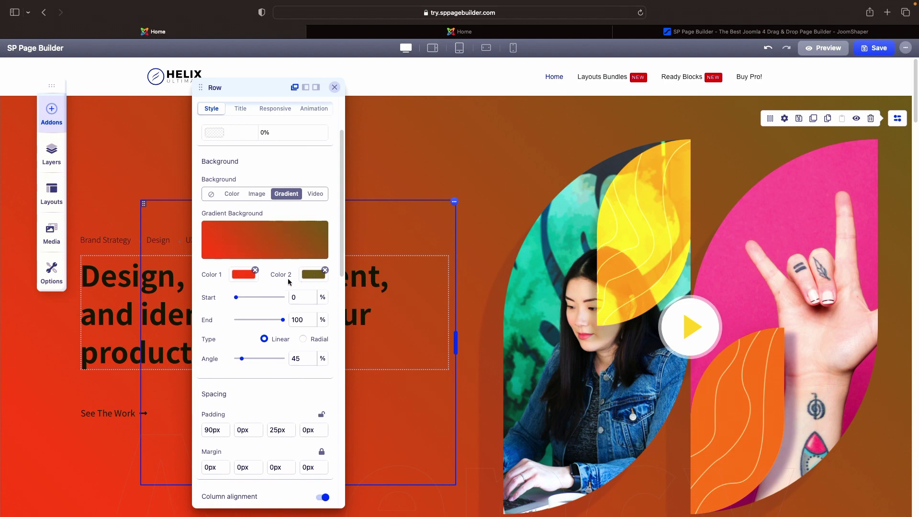
scroll(262, 301, down, 4)
scroll(262, 301, down, 1)
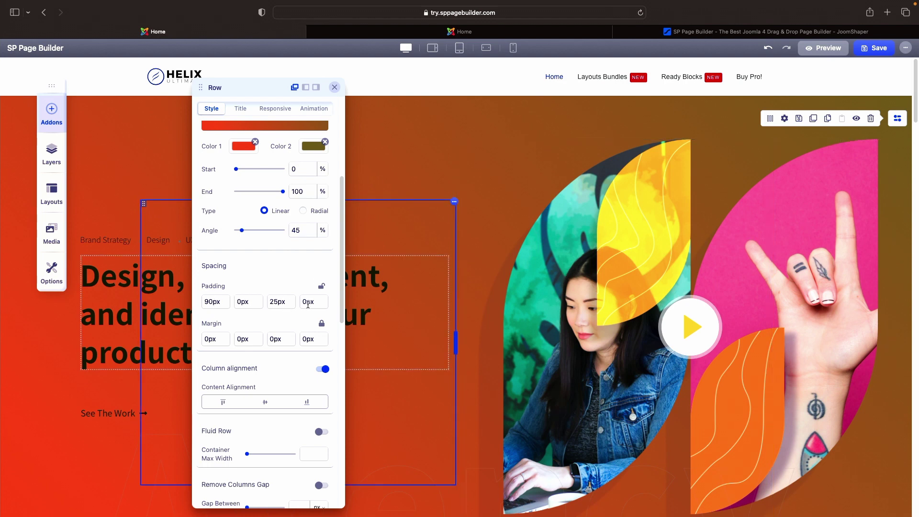
double_click(225, 302)
key(Tab)
click(309, 301)
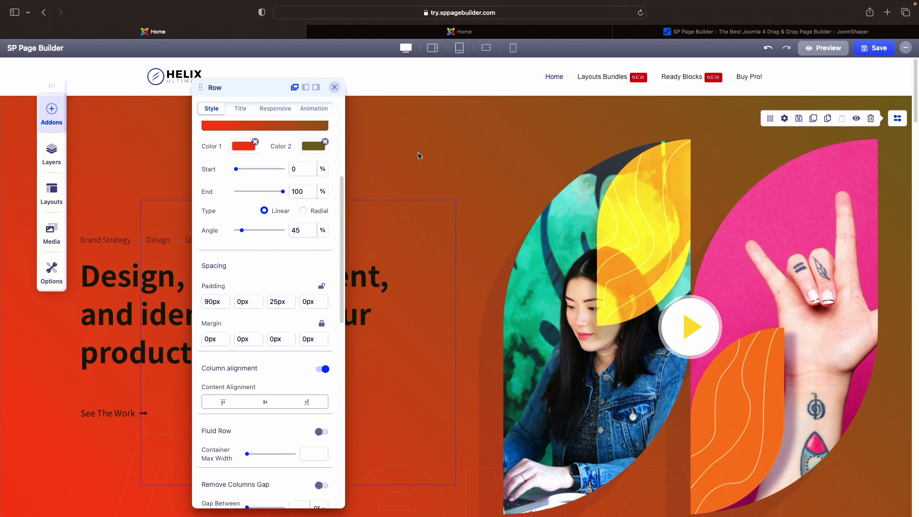
click(335, 87)
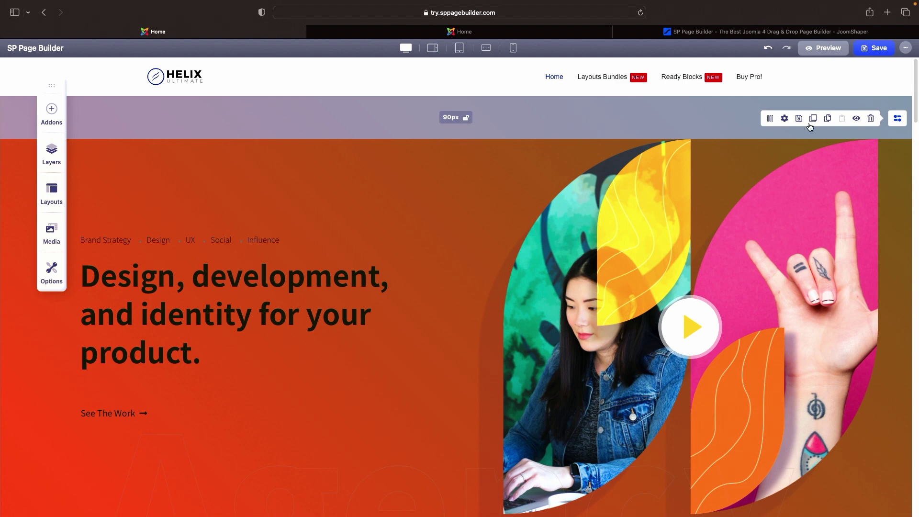
Set the hero row's padding to 30px on the right, 125px at the bottom and 400px on the left.
click(784, 118)
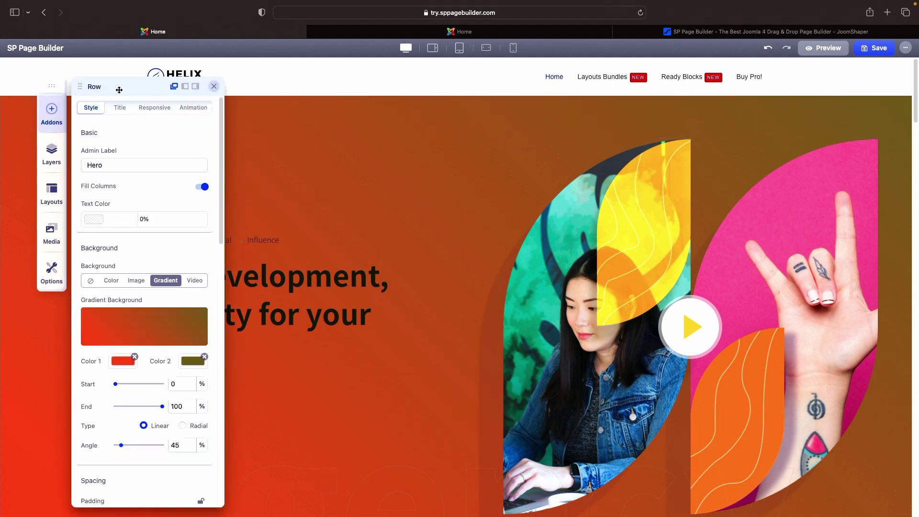
drag(122, 88, 340, 99)
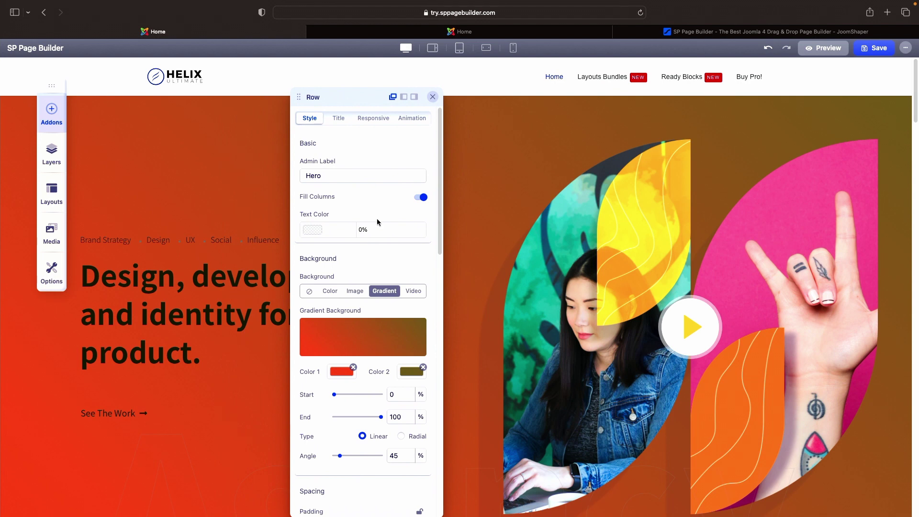
scroll(377, 222, down, 5)
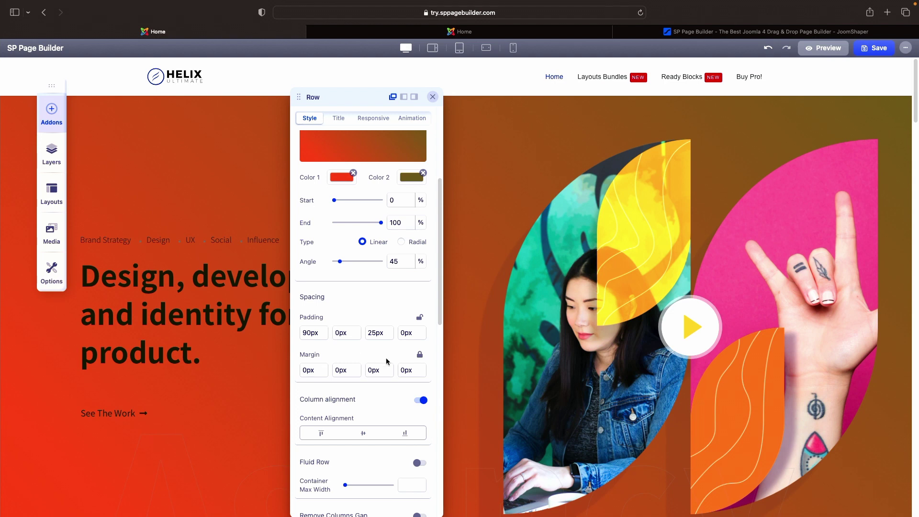
text(3)
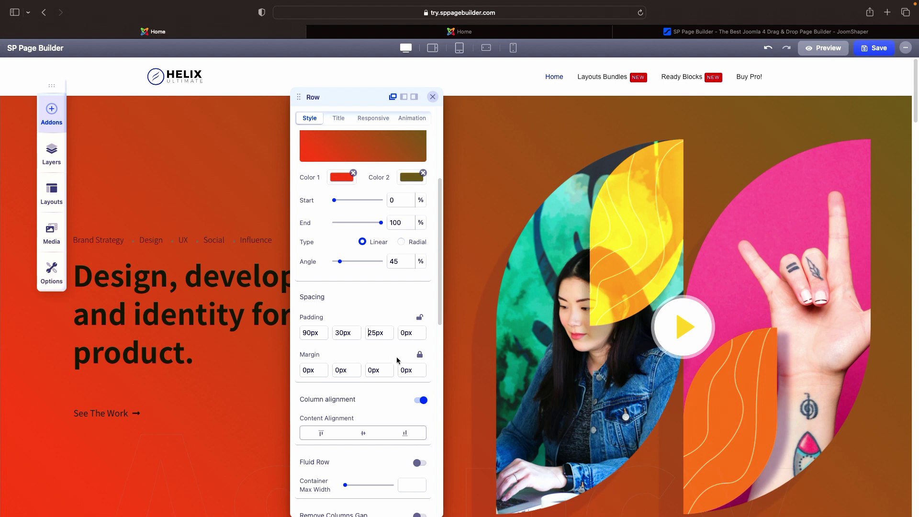
text(1)
click(401, 333)
text(40)
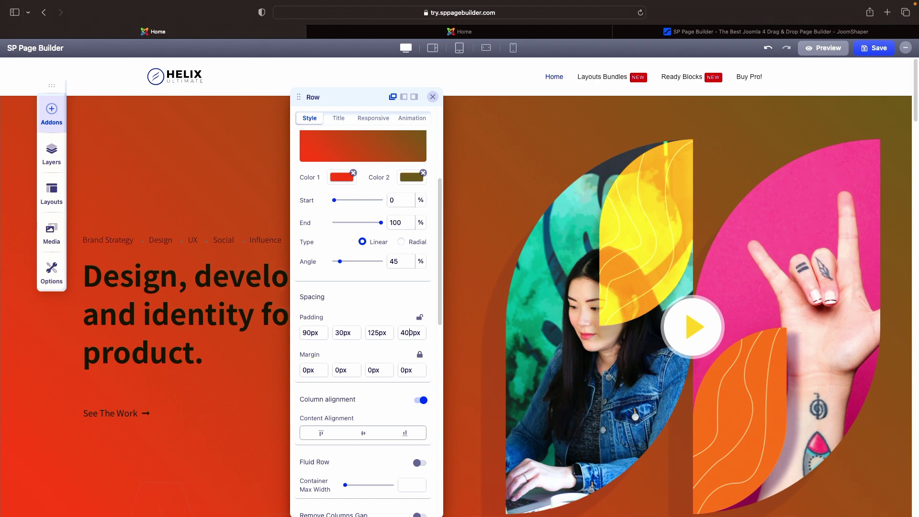
text(0)
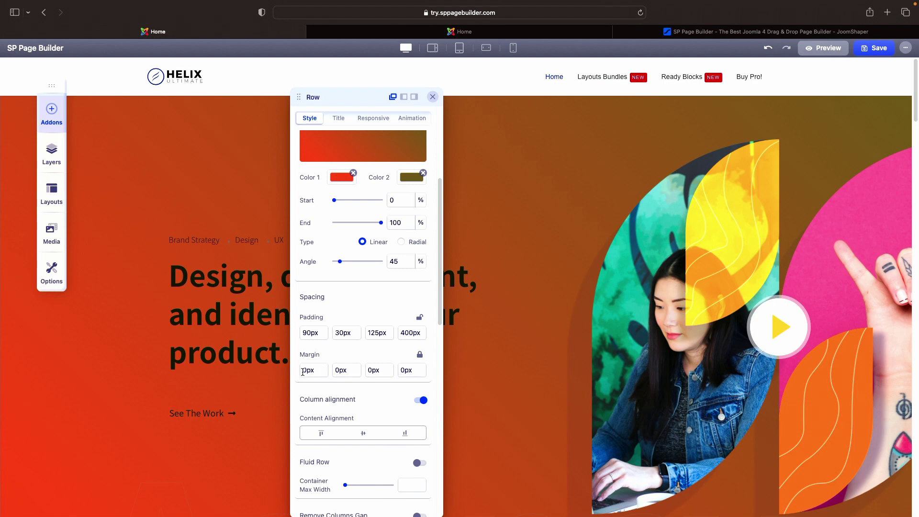
Try linked margins of 10px and 50px on the hero row, and return all margins to 0px.
text(1)
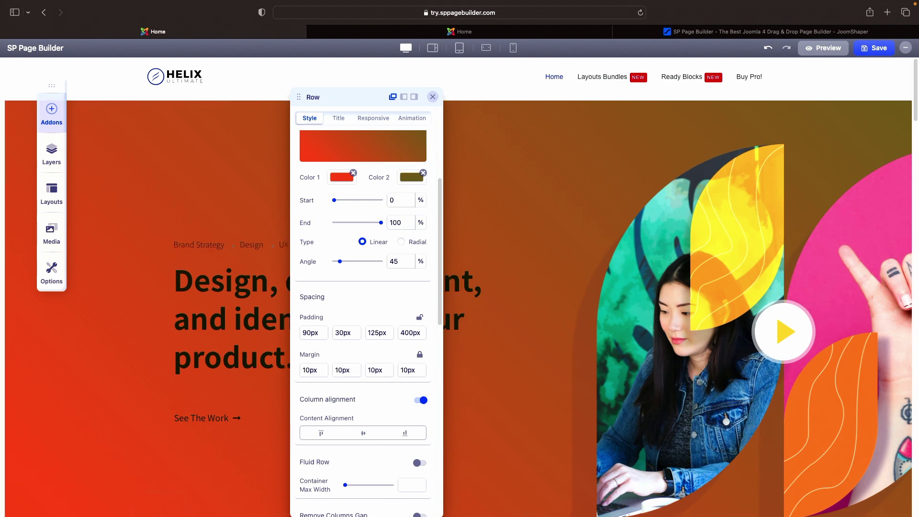
key(BackSpace)
text(5)
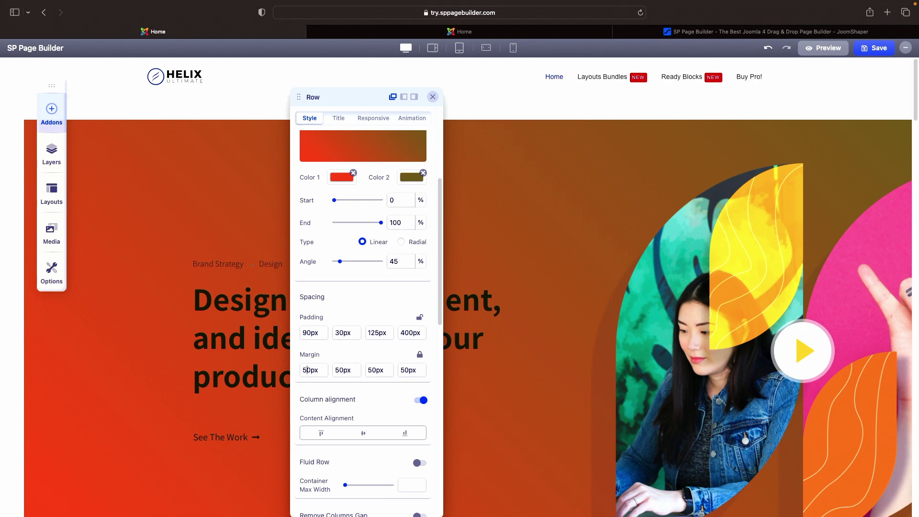
key(BackSpace)
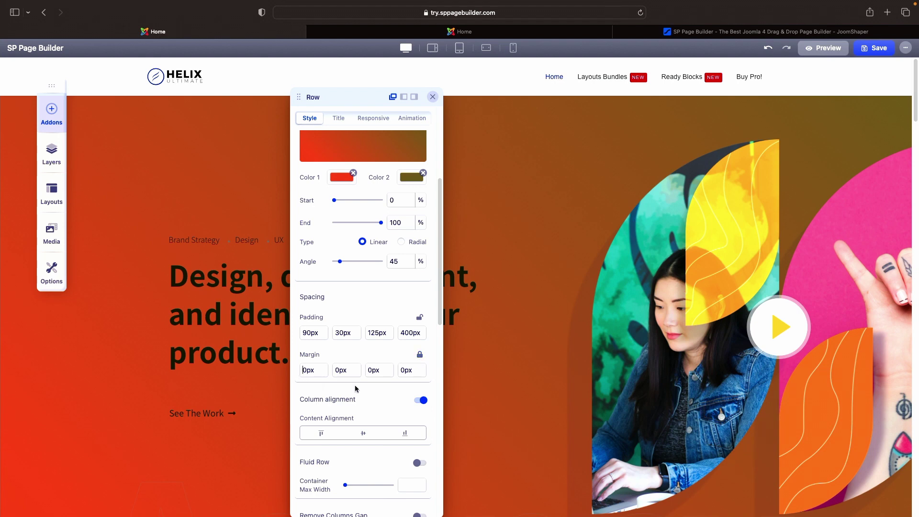
Reset the hero row's padding to 0px on the right, 25px at the bottom and 0px on the left.
scroll(357, 388, down, 3)
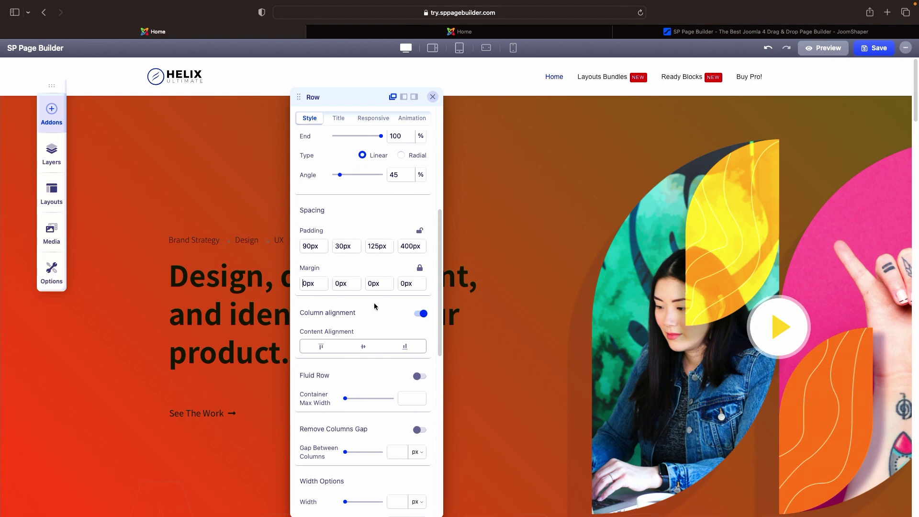
scroll(375, 306, up, 2)
scroll(375, 306, down, 2)
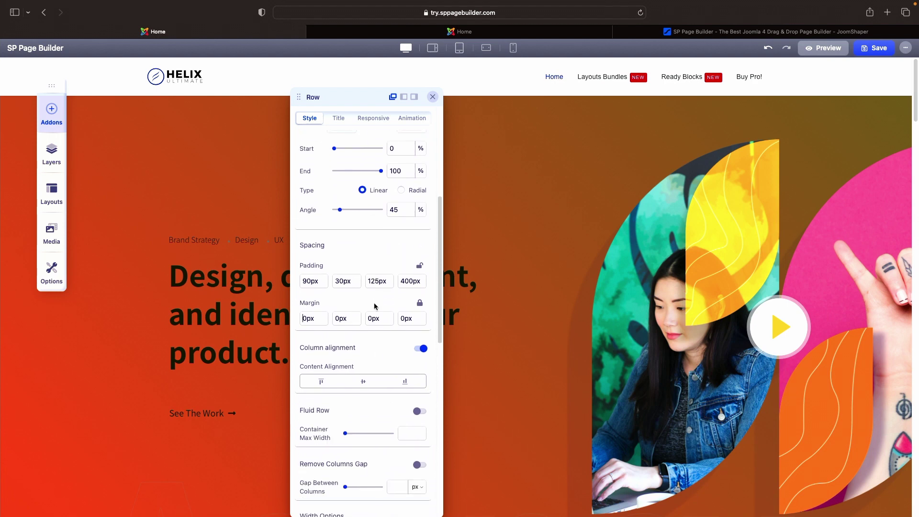
click(341, 281)
key(BackSpace)
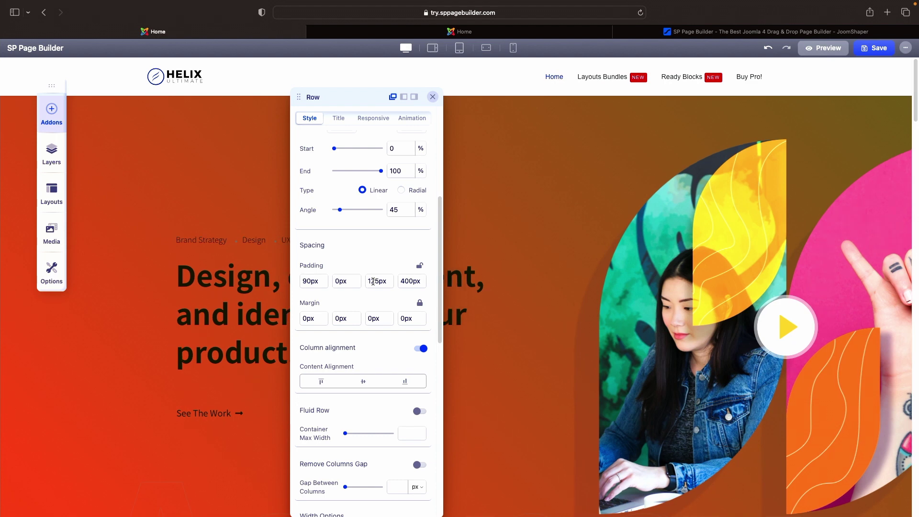
click(372, 281)
key(BackSpace)
click(407, 281)
key(BackSpace)
key(BackSpace)
scroll(349, 366, down, 1)
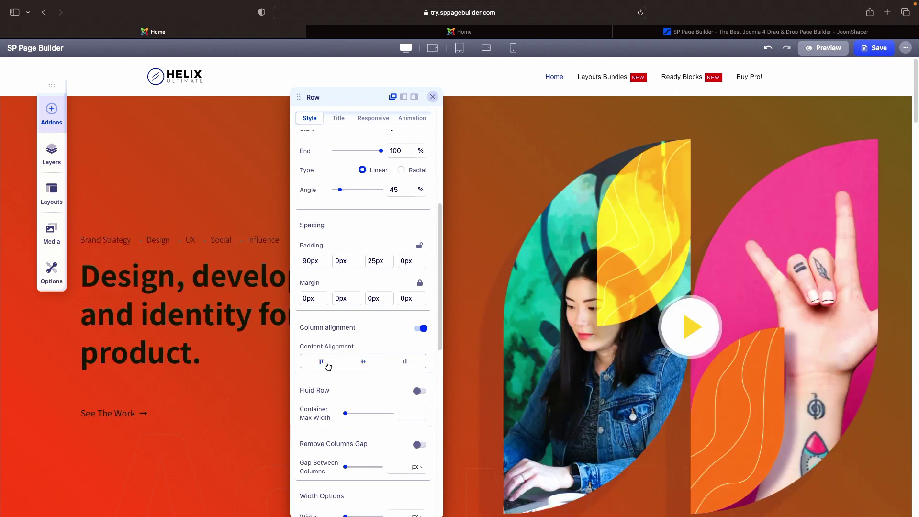
Try the middle and bottom content alignments on the hero row, and set the alignment to top.
click(328, 364)
click(359, 363)
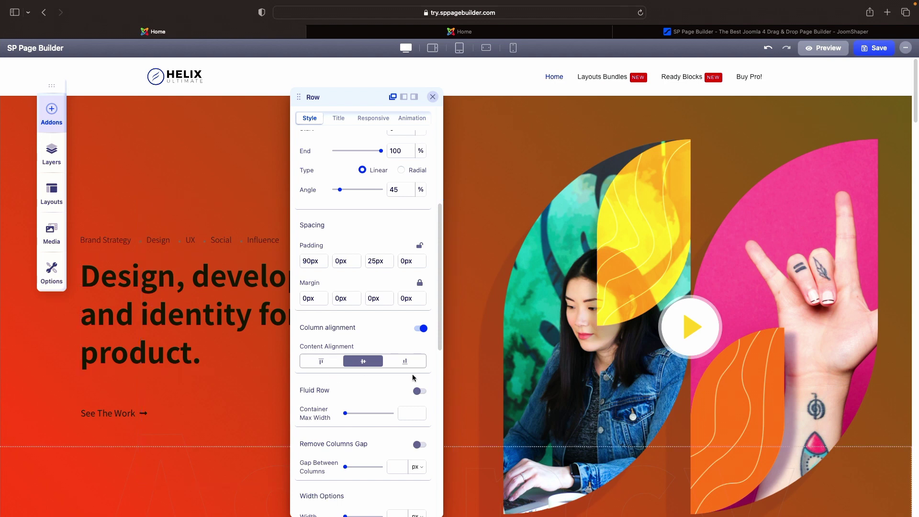
click(403, 362)
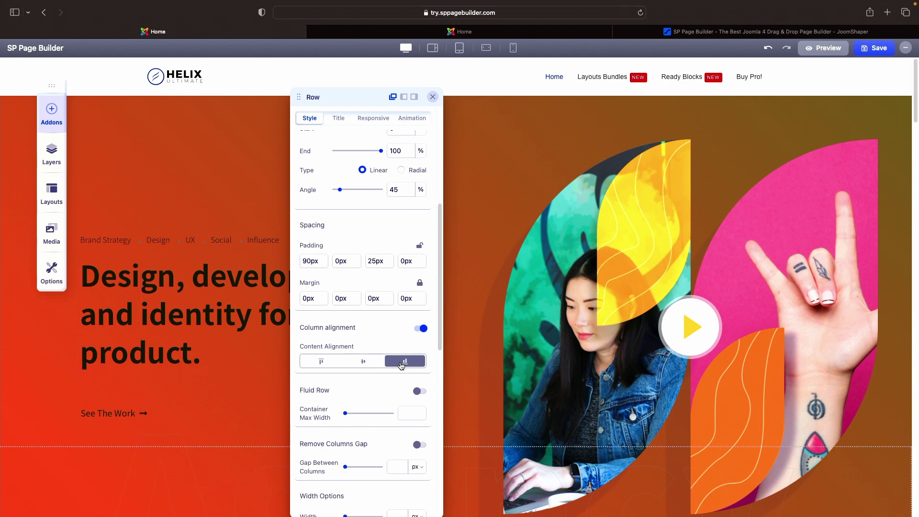
click(364, 364)
click(323, 363)
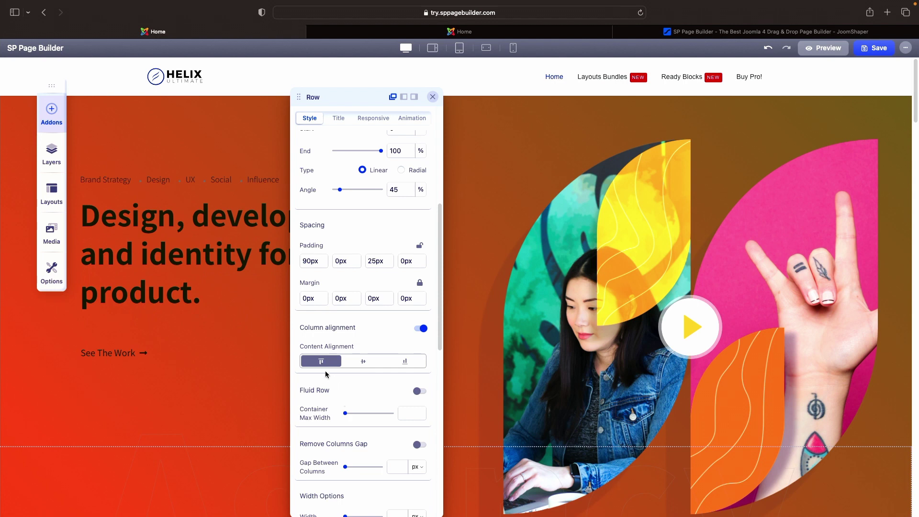
Enable Fluid Row and Remove Columns Gap for the hero row.
scroll(362, 367, down, 3)
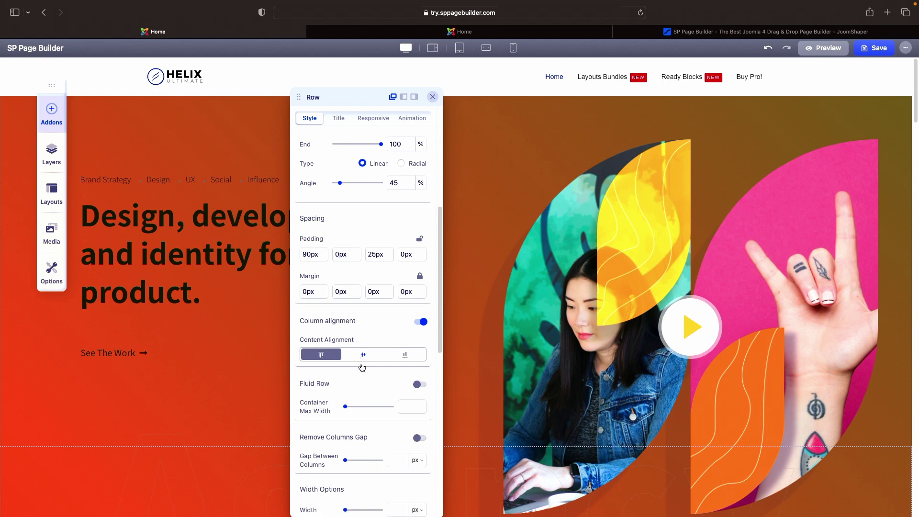
click(420, 341)
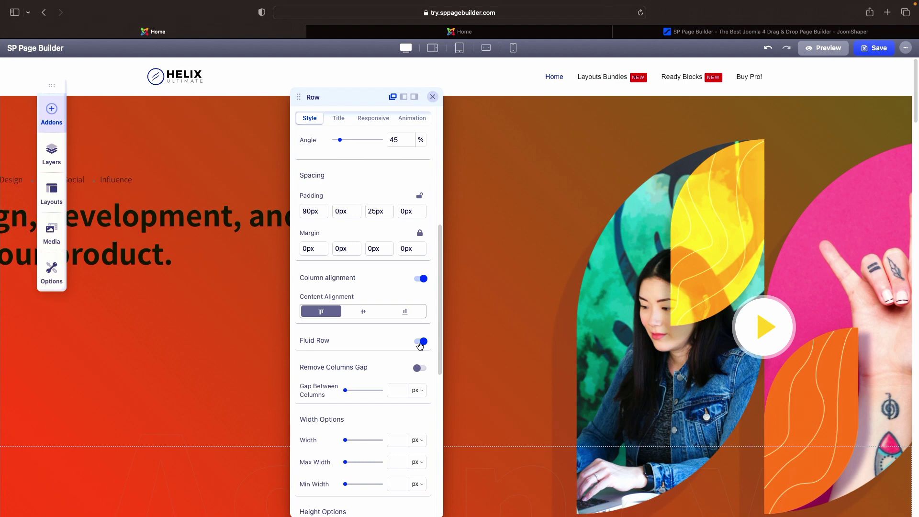
click(420, 343)
click(420, 342)
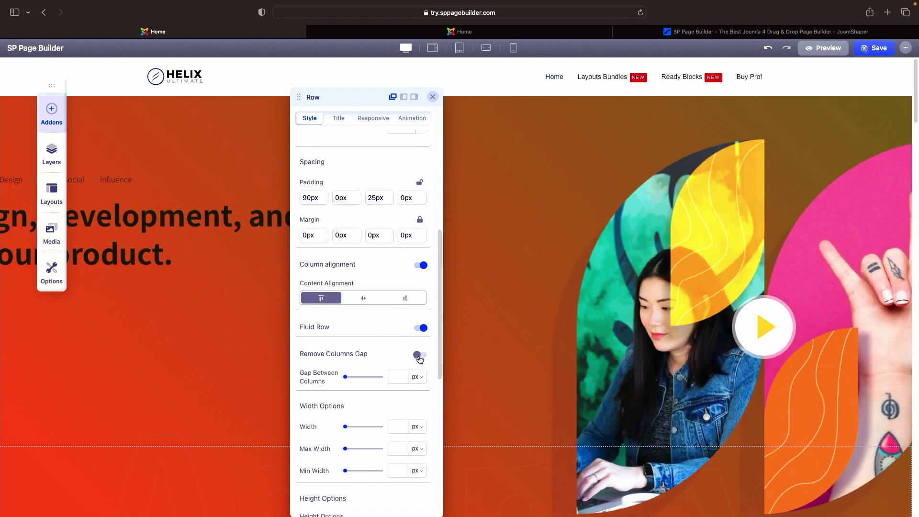
click(422, 355)
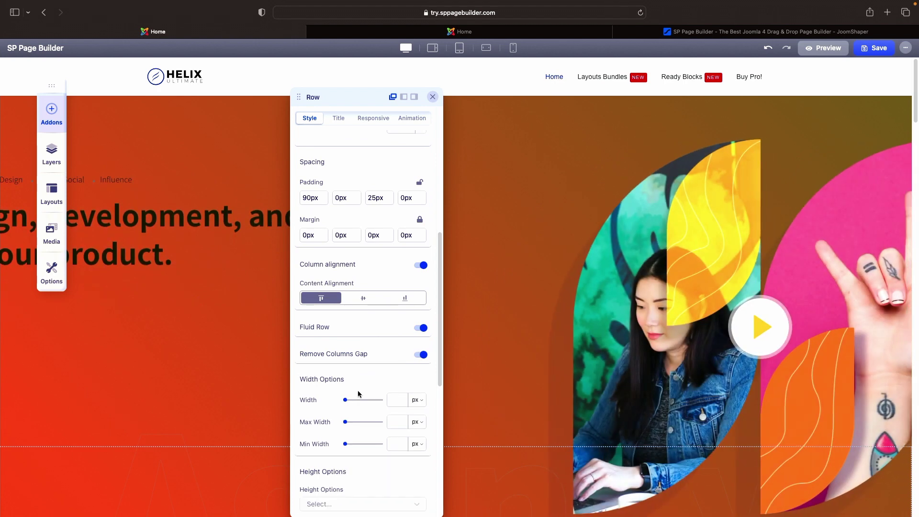
Set the hero row's width to 840 px, max width to 480 px and min width to 680 px, with Fluid Row and Remove Columns Gap off.
drag(345, 402, 354, 445)
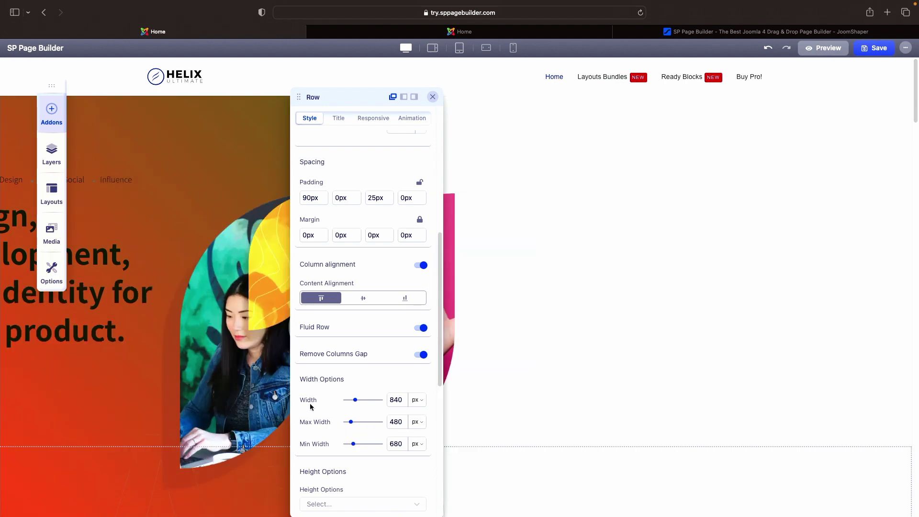
double_click(309, 402)
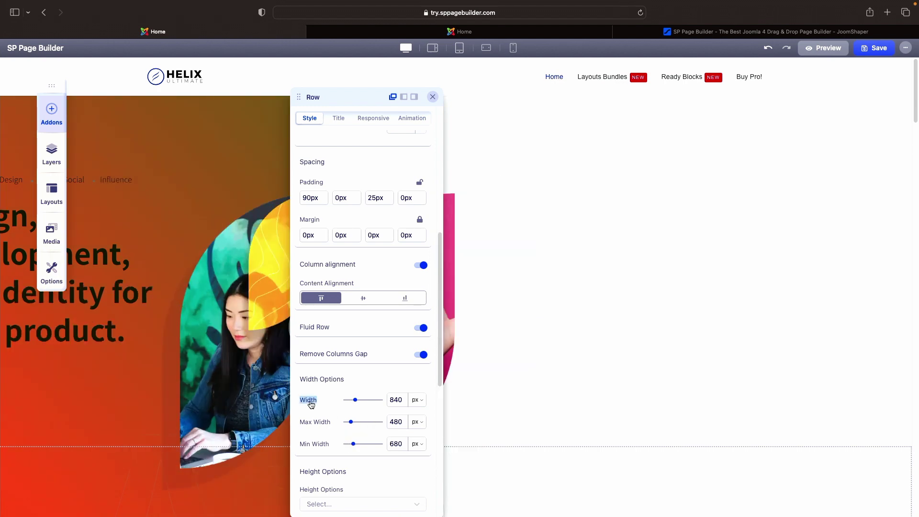
click(421, 355)
click(422, 329)
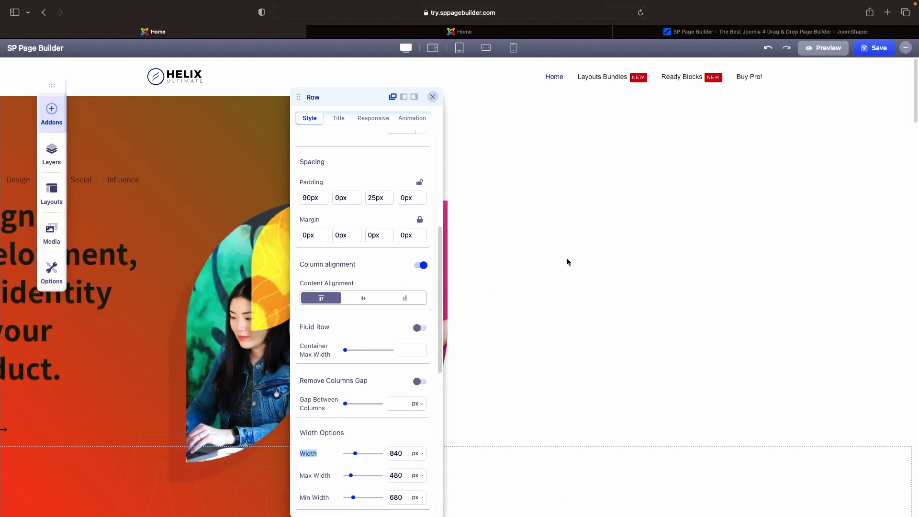
Set the hero row's width, max width and min width to 0 px with Remove Columns Gap on, trying Fluid Row on and off.
click(420, 382)
drag(355, 427, 326, 472)
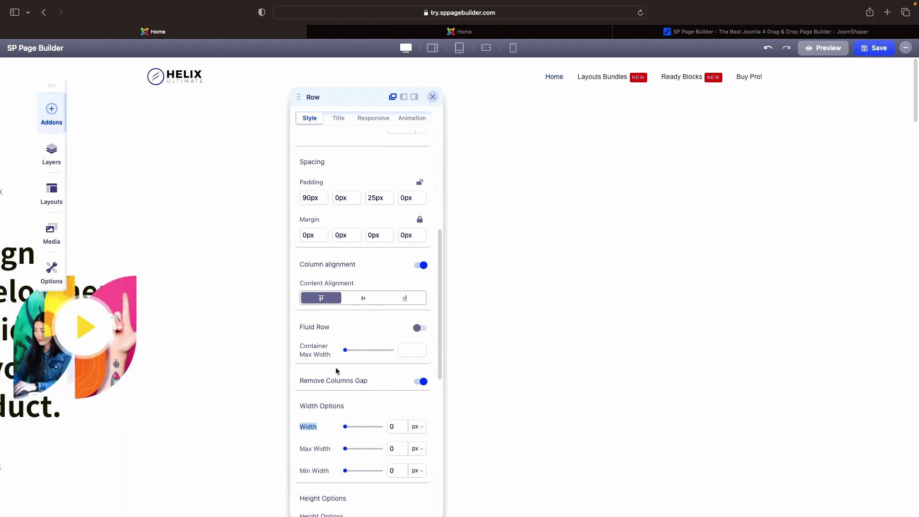
click(419, 329)
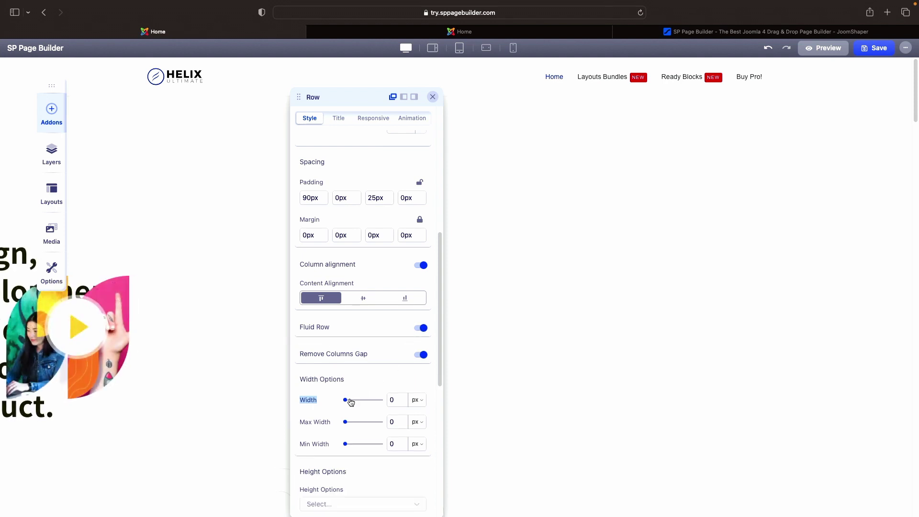
click(420, 328)
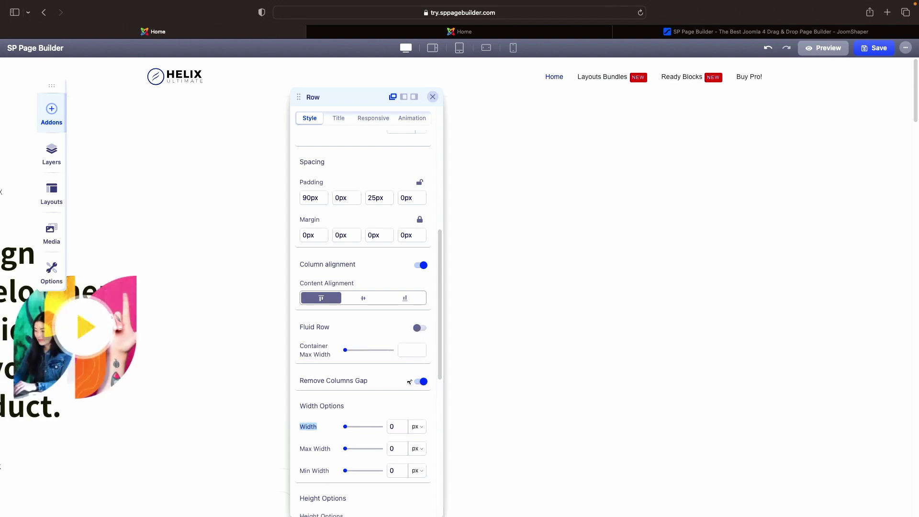
Set the hero row's Container Max Width to 1323 and disable Remove Columns Gap.
drag(344, 350, 360, 349)
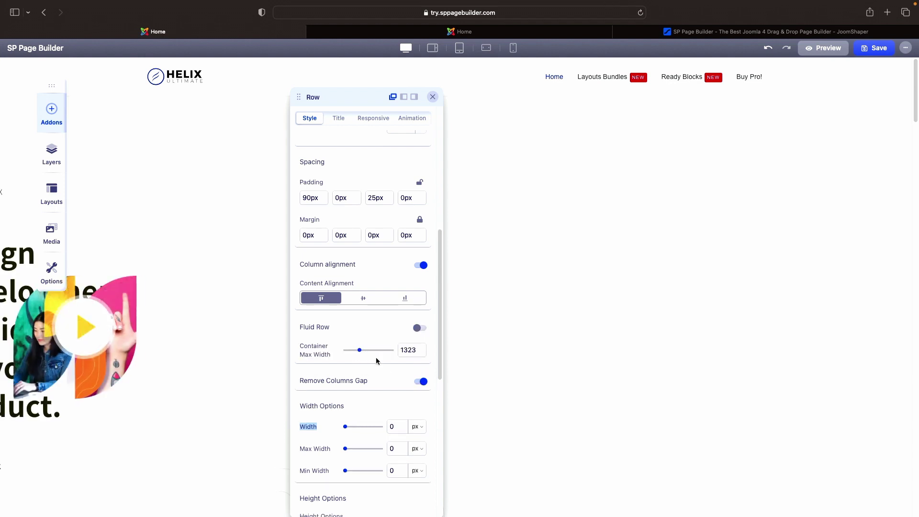
click(421, 382)
scroll(419, 384, down, 2)
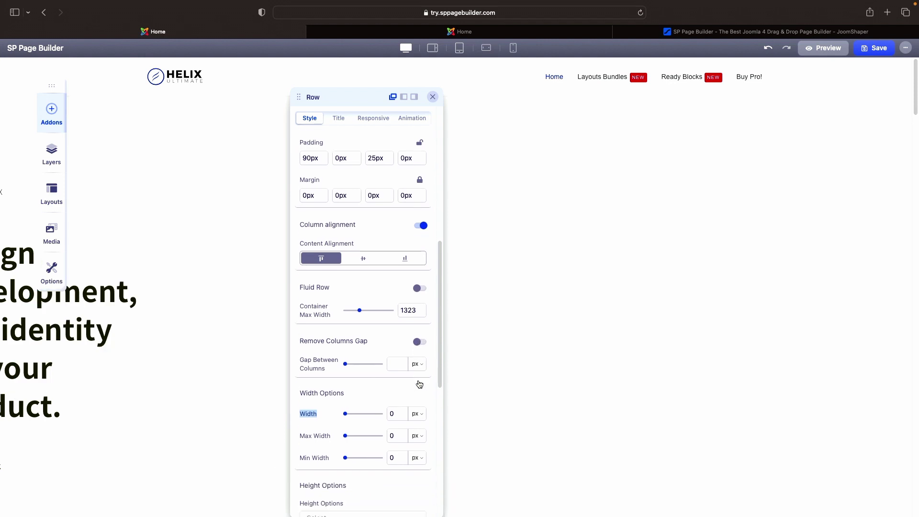
scroll(419, 382, down, 10)
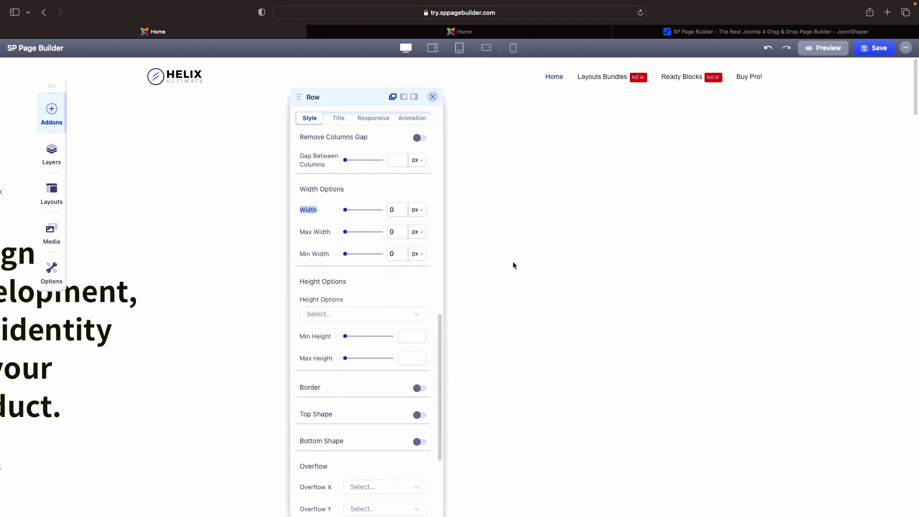
Undo the last row change and reload the page to discard the unsaved edits.
click(767, 48)
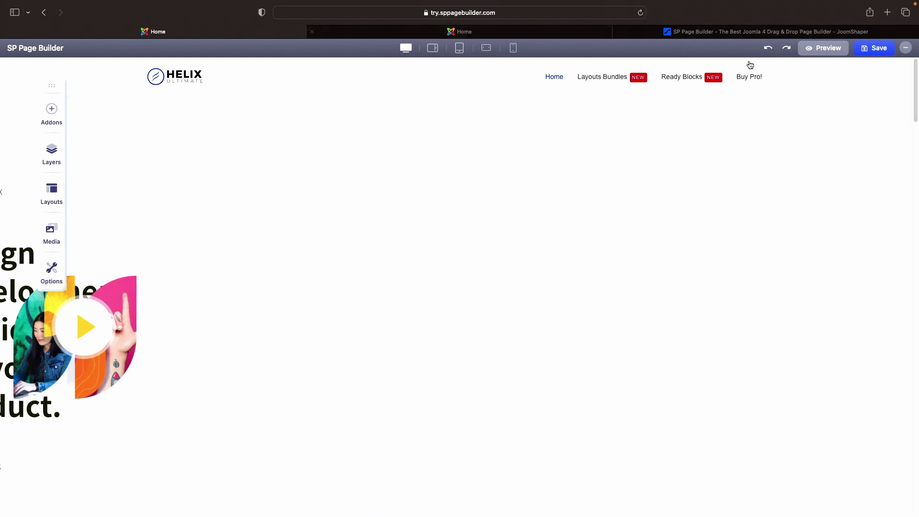
click(640, 13)
click(487, 194)
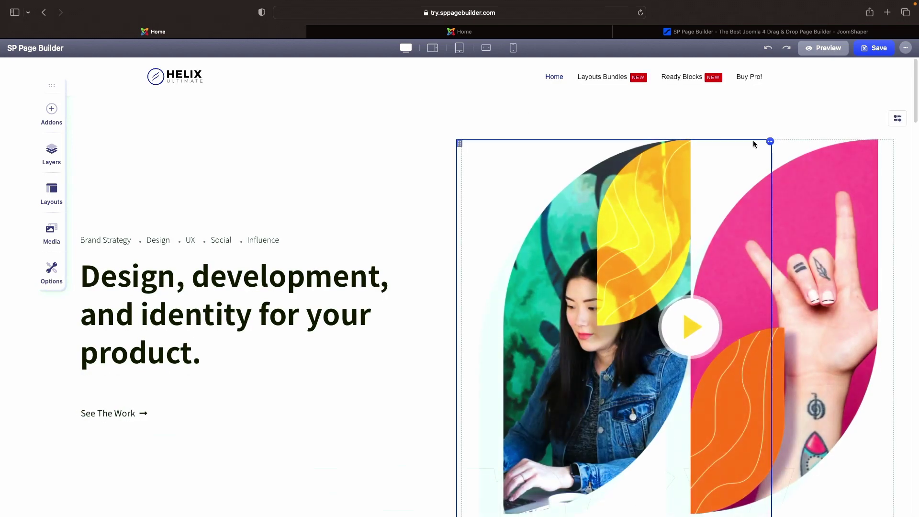
Reopen the hero row's settings and set its Height Options to Height.
click(897, 120)
click(785, 119)
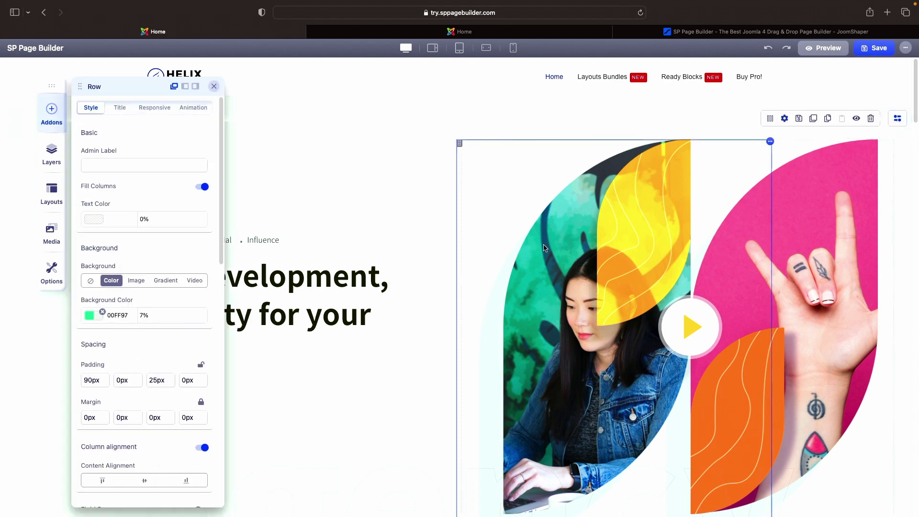
drag(136, 82, 460, 61)
scroll(471, 249, down, 15)
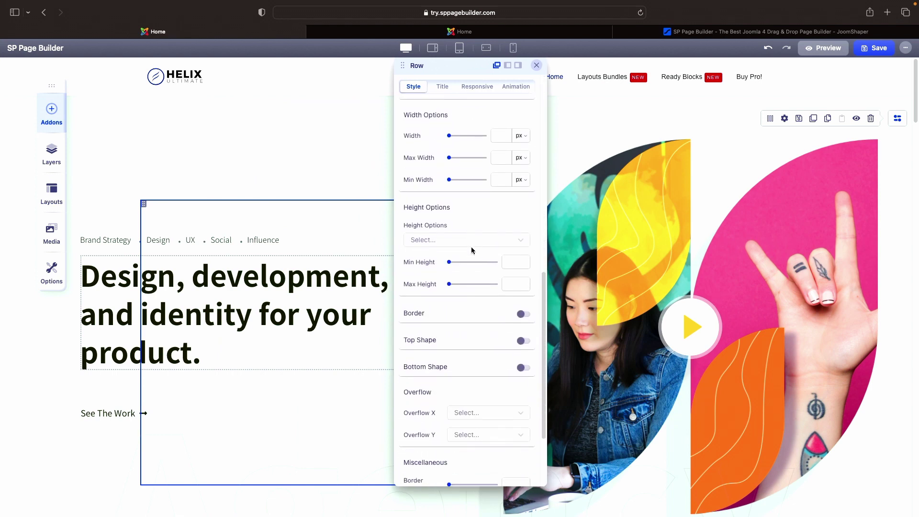
click(446, 181)
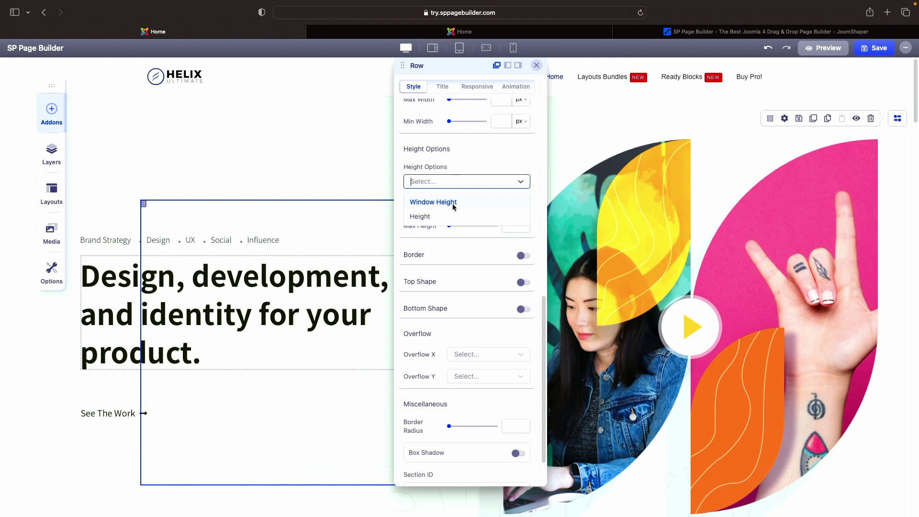
click(449, 218)
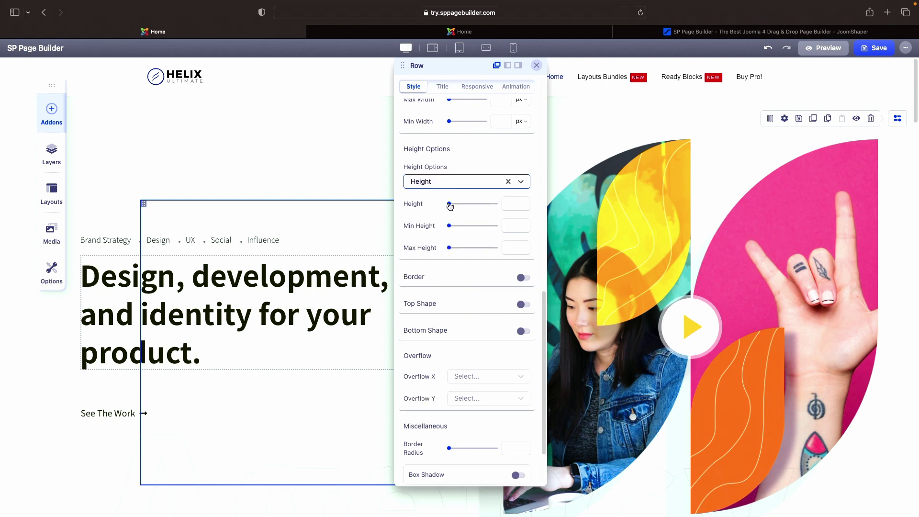
Set the hero row's height to 0 and check the effect on the page sections below it.
drag(450, 206, 454, 207)
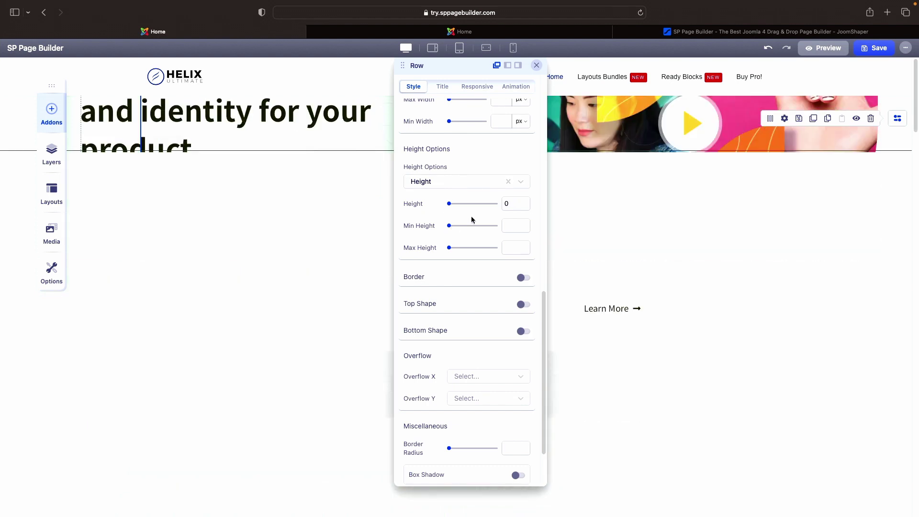
scroll(308, 215, down, 8)
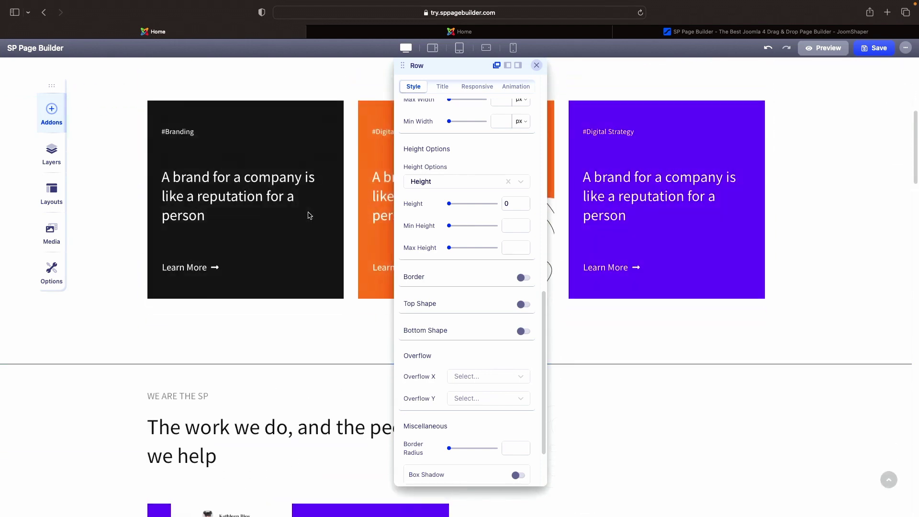
scroll(308, 215, up, 7)
scroll(449, 266, down, 1)
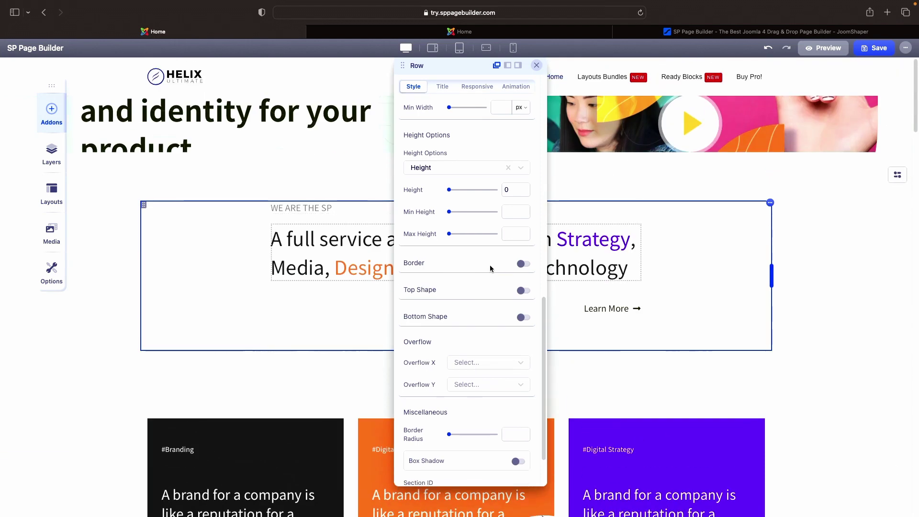
Switch the hero row's border on and off again, and enable its Top Shape.
click(523, 264)
click(522, 263)
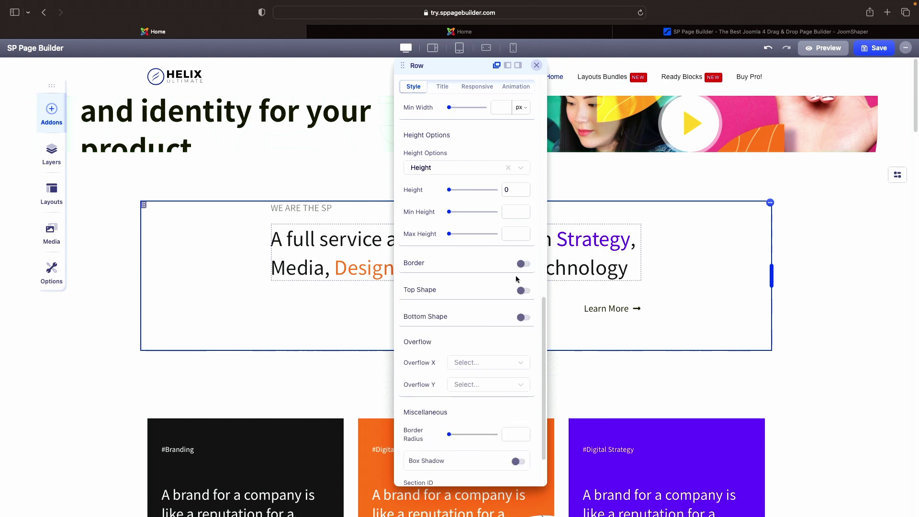
click(523, 291)
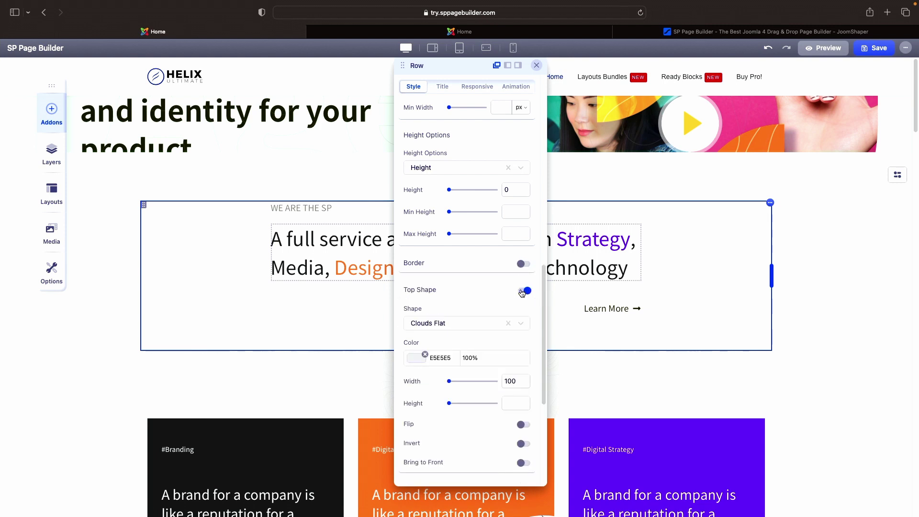
Reload the page to discard the unsaved edits and reopen the hero row's settings clear of the heading.
click(641, 12)
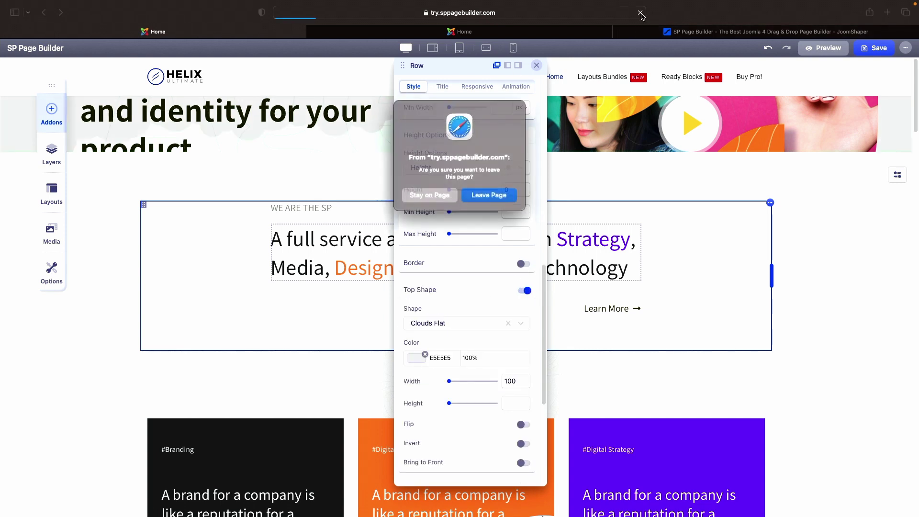
click(484, 191)
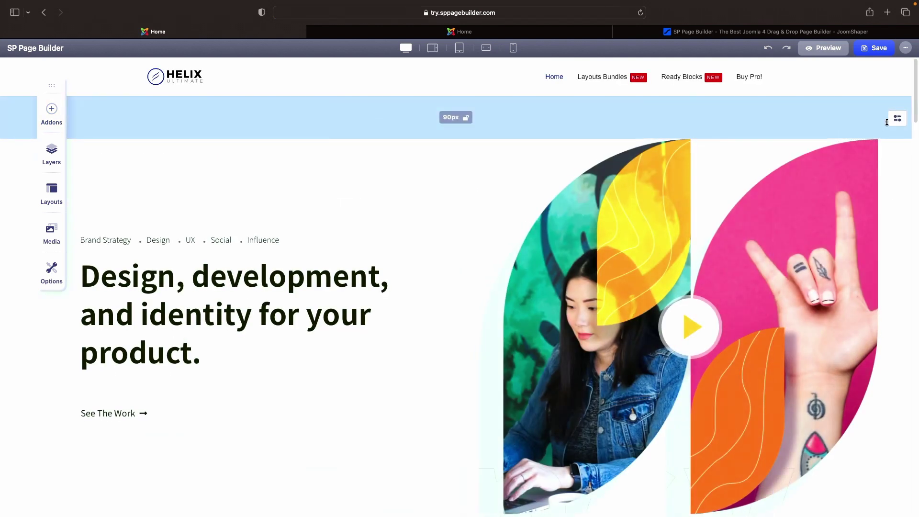
mouse_move(898, 119)
click(785, 118)
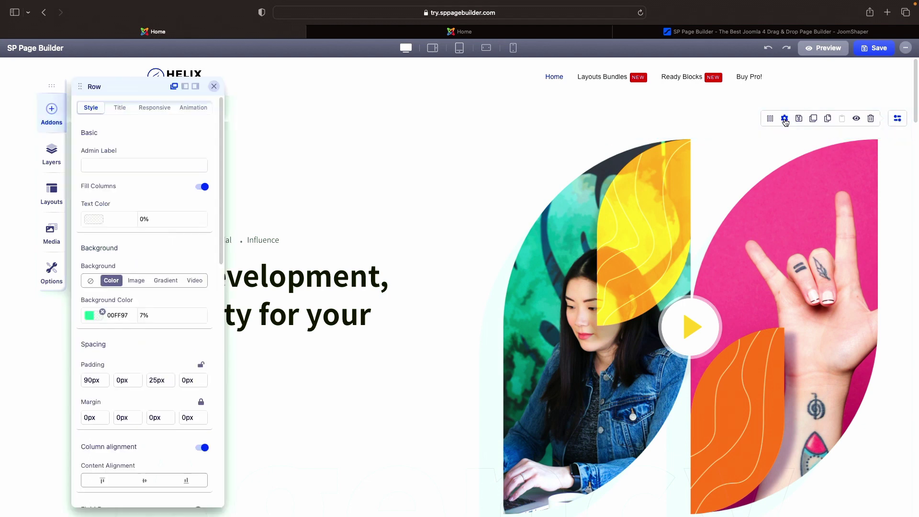
drag(135, 87, 523, 71)
Enable the Top Shape for the hero row.
scroll(548, 230, down, 8)
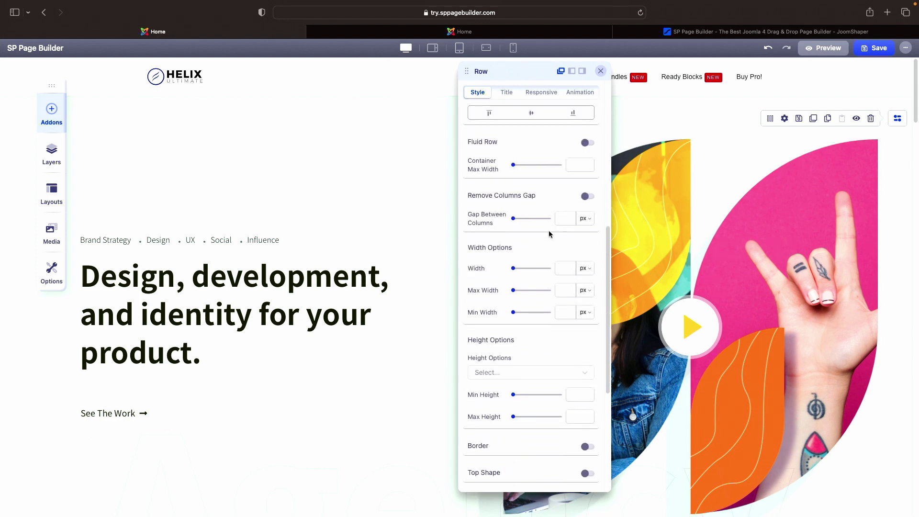
scroll(549, 231, down, 10)
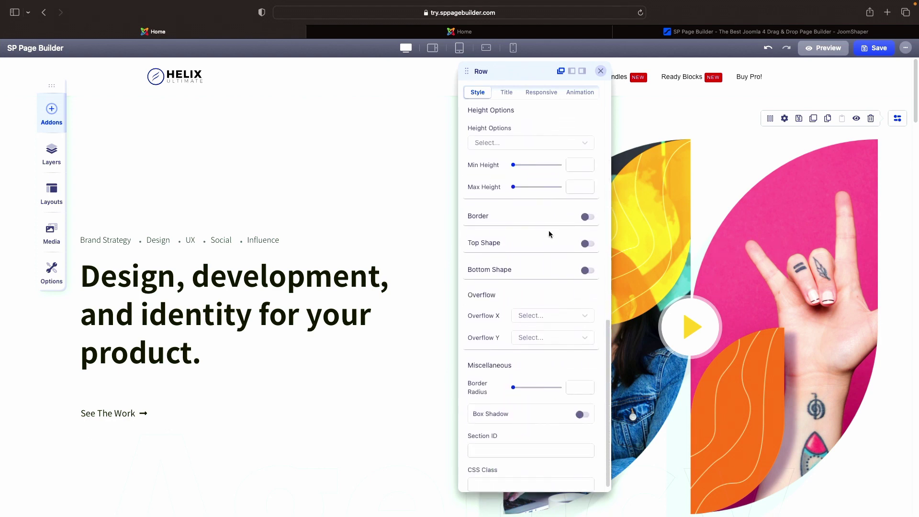
scroll(548, 233, down, 1)
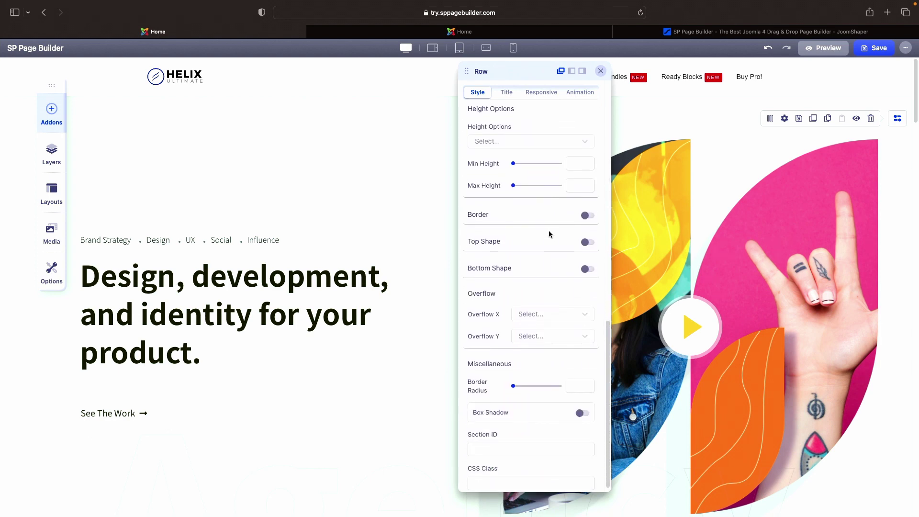
click(588, 236)
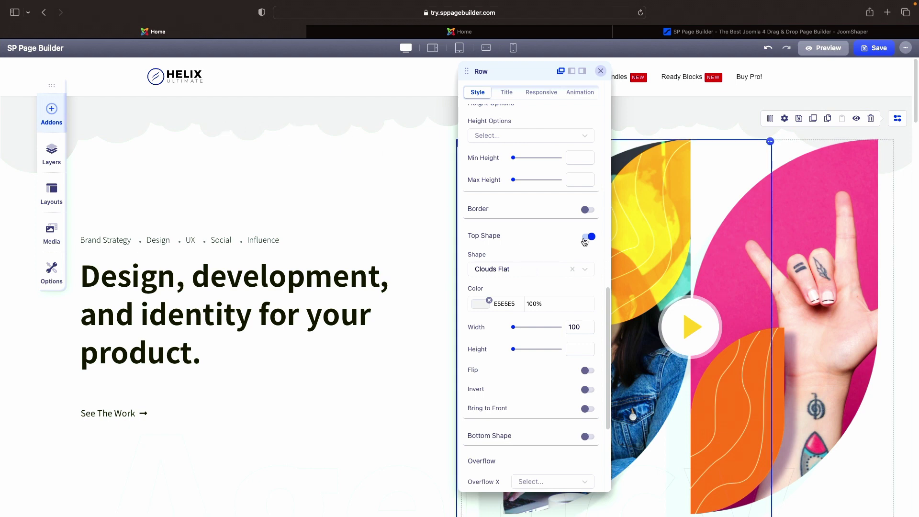
Set the top shape's color to cyan 15EFF6 at 100% opacity, after trying 740D0D and 050505.
double_click(505, 305)
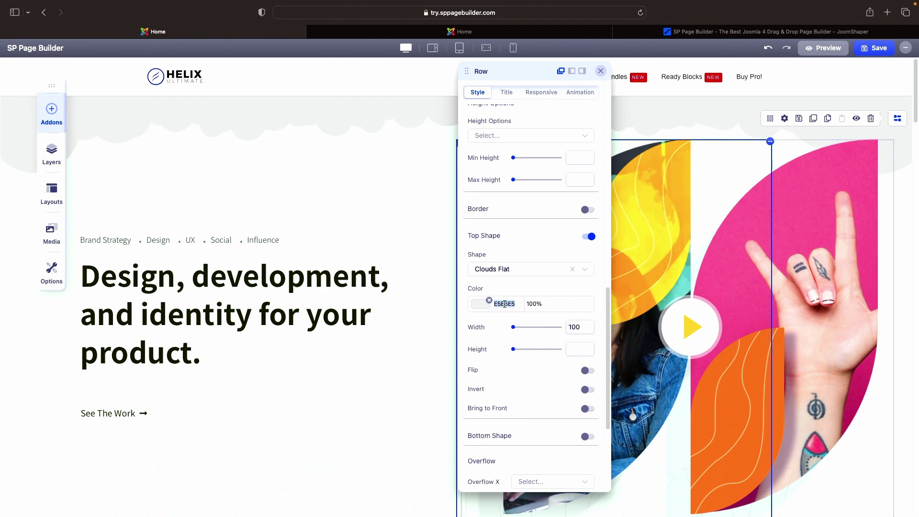
click(480, 304)
click(405, 305)
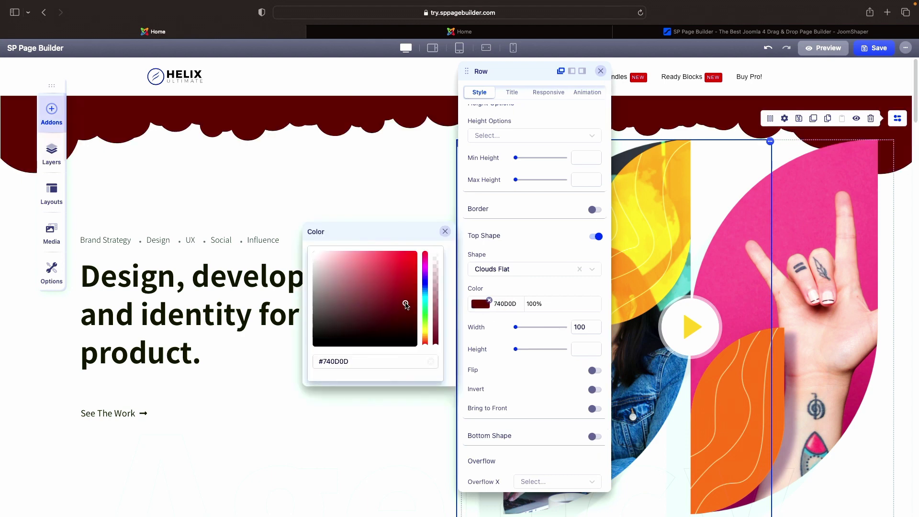
drag(406, 305, 314, 344)
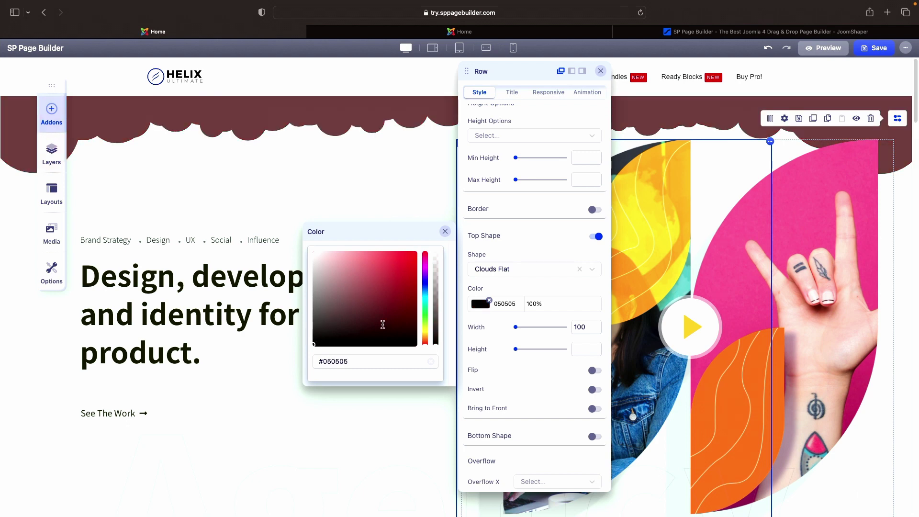
click(426, 308)
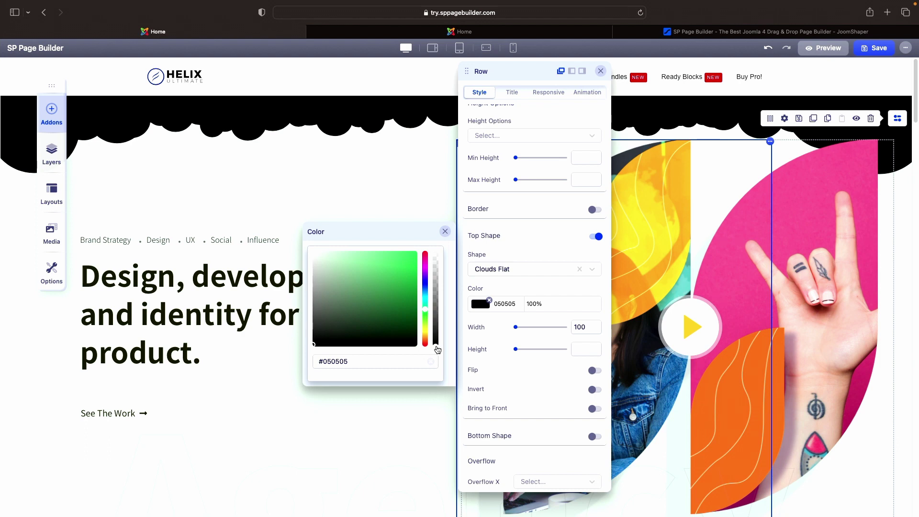
drag(435, 345, 435, 258)
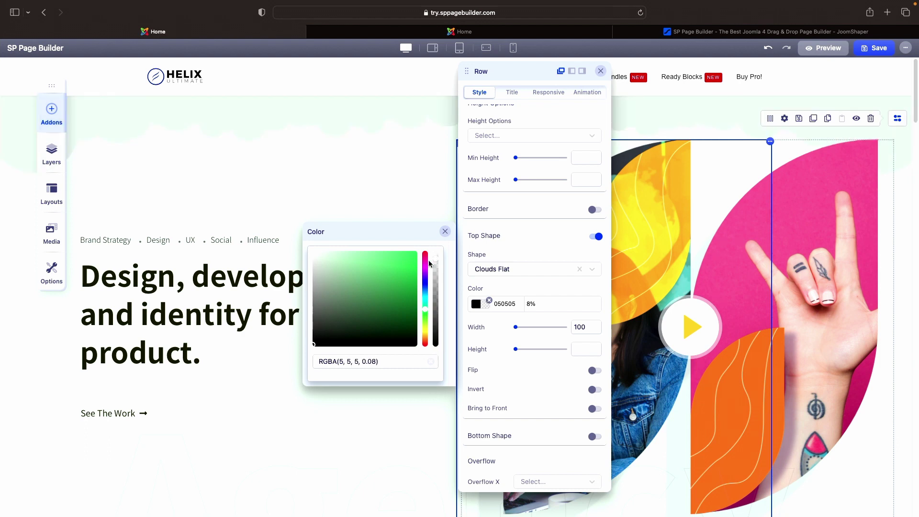
click(408, 253)
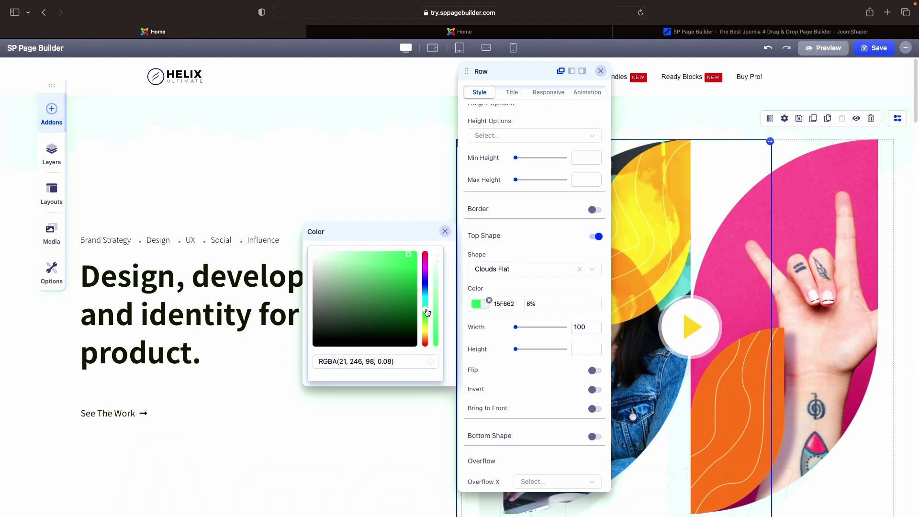
drag(425, 309, 425, 296)
drag(437, 259, 435, 357)
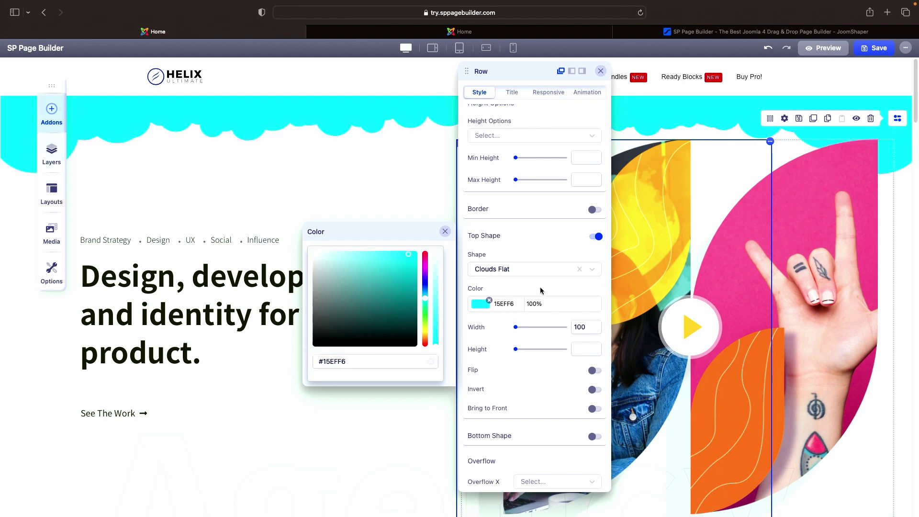
Try the Paper Torn and Shaggy styles for the hero row's top shape.
click(592, 270)
scroll(537, 327, down, 3)
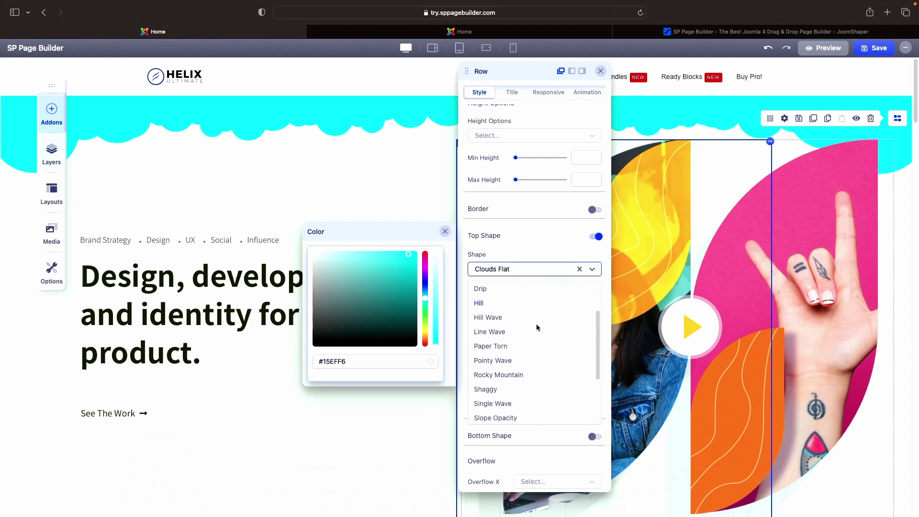
scroll(537, 327, down, 1)
click(498, 335)
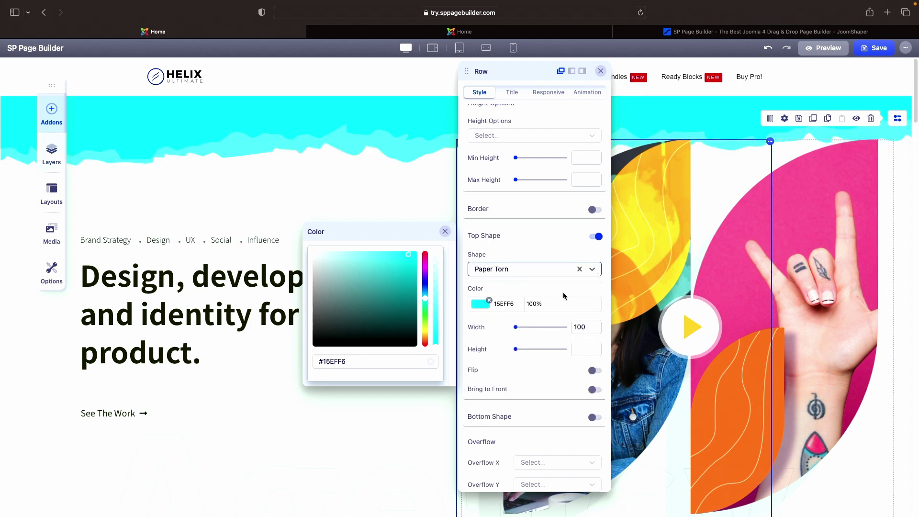
click(593, 271)
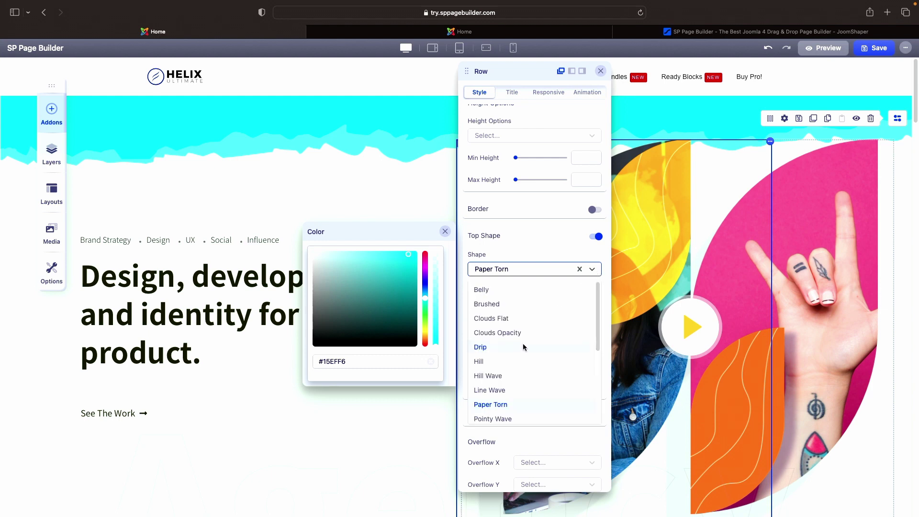
scroll(513, 369, down, 3)
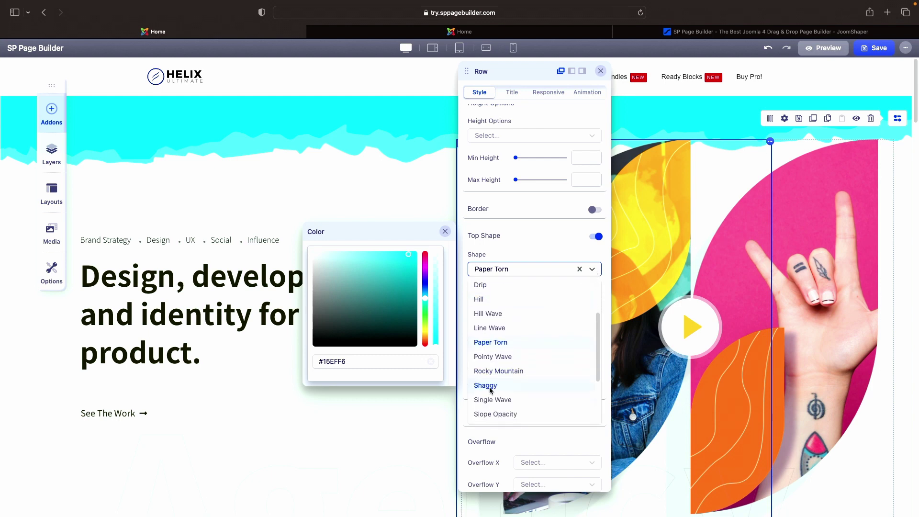
click(489, 385)
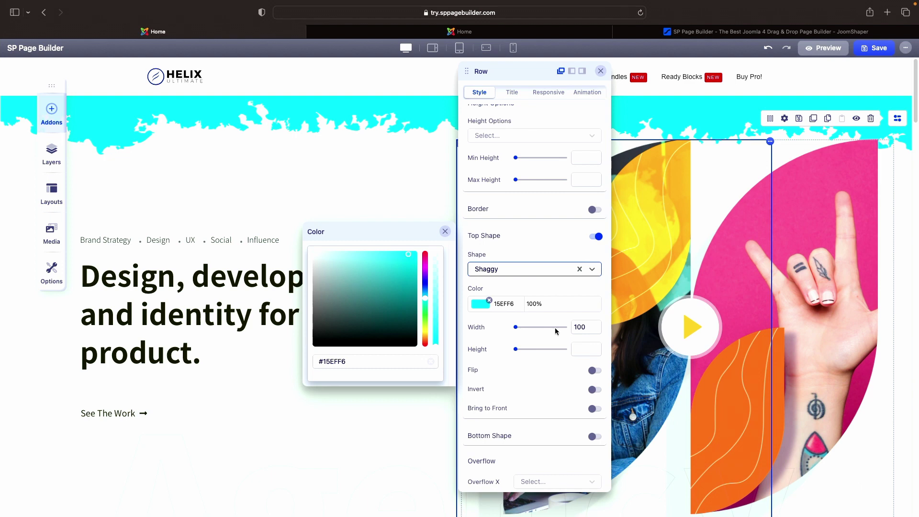
Set the top shape's style to Wavy Opacity, close the color picker and review the result on the page.
click(592, 271)
scroll(540, 341, down, 5)
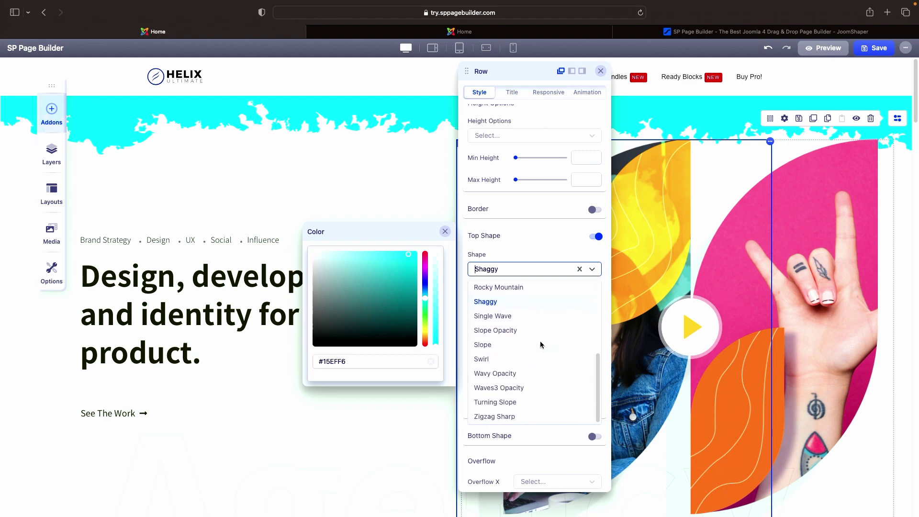
click(505, 370)
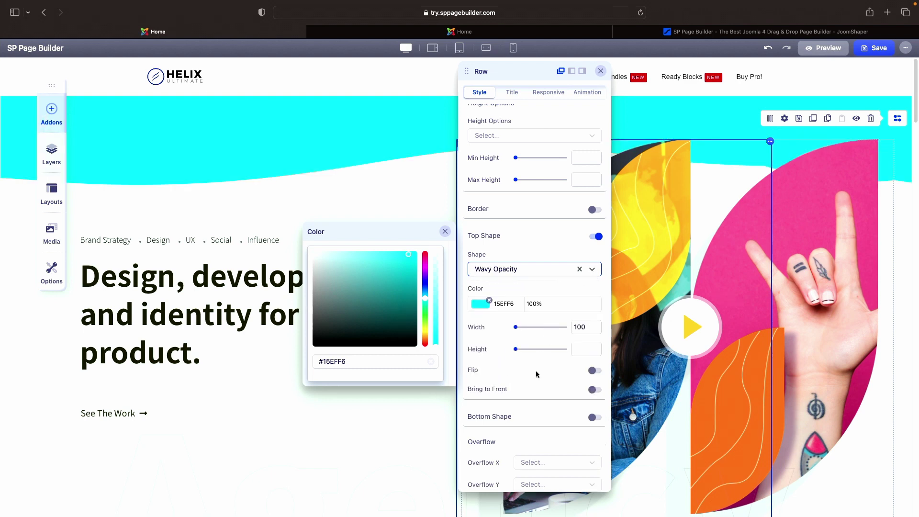
click(445, 231)
scroll(384, 287, down, 2)
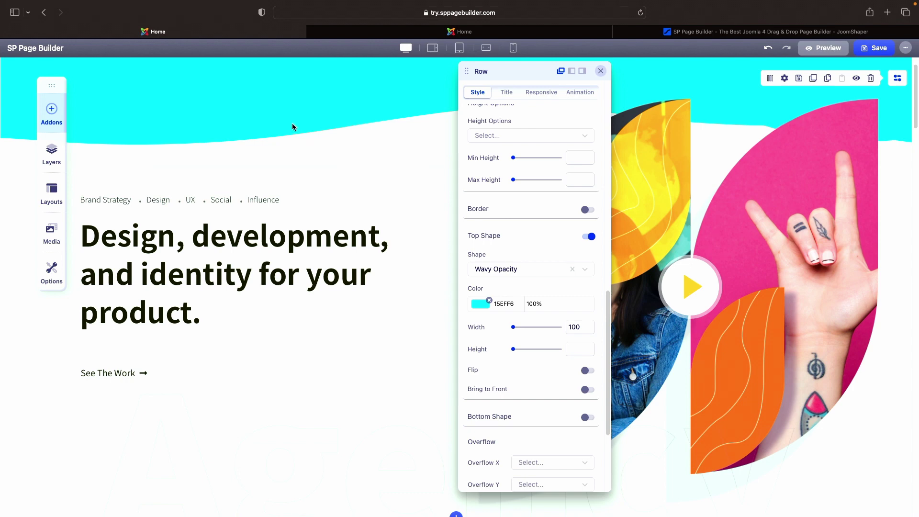
scroll(293, 126, down, 2)
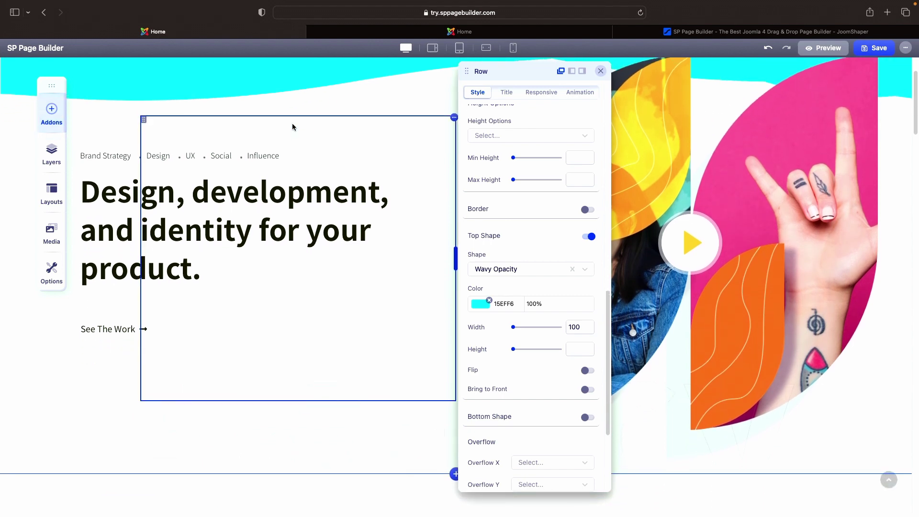
scroll(293, 126, up, 1)
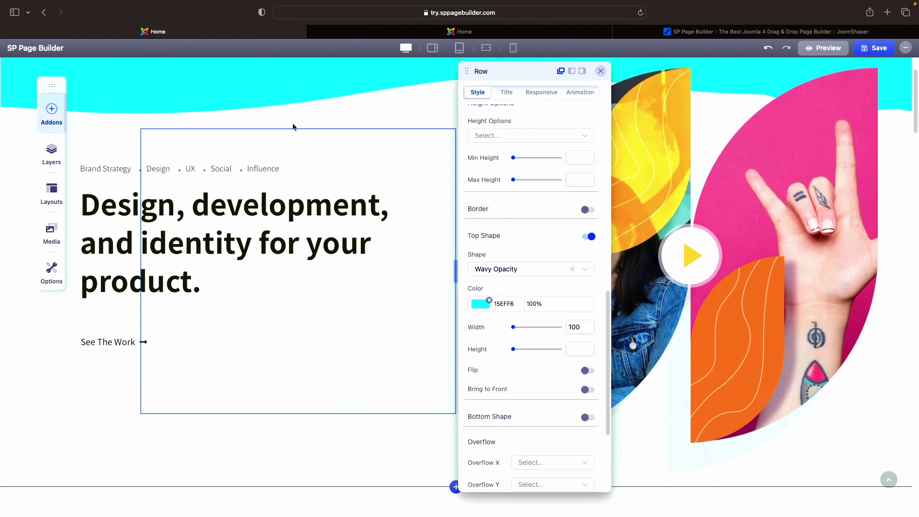
Enable the hero row's Bottom Shape and set its style to Line Wave.
click(587, 418)
scroll(554, 390, down, 2)
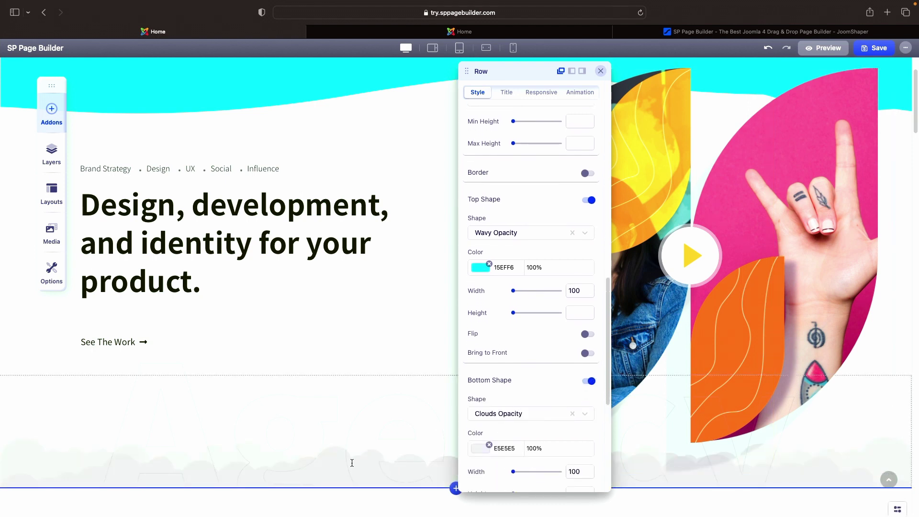
click(584, 415)
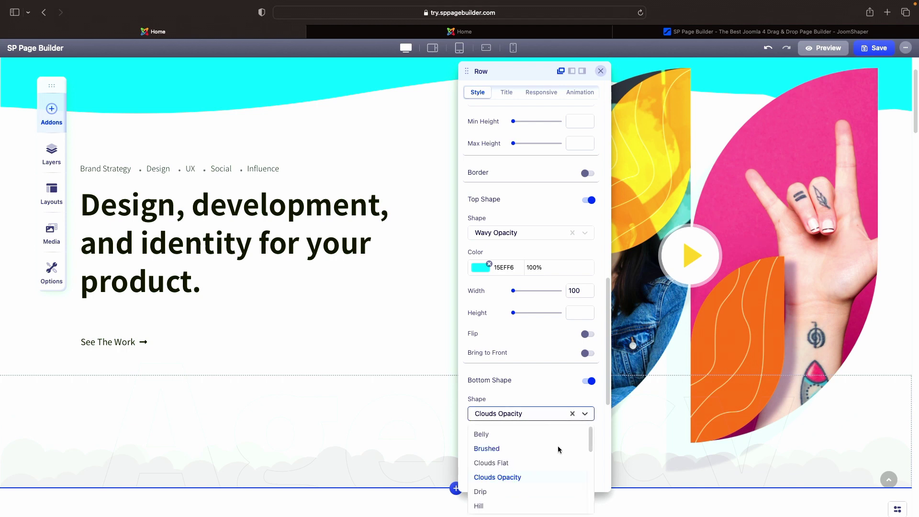
scroll(558, 448, down, 3)
click(492, 446)
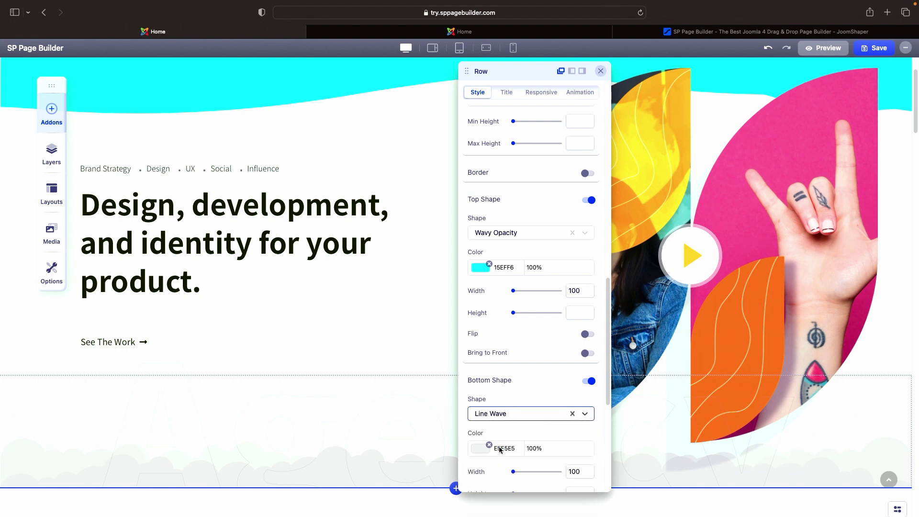
Change the hero row's bottom shape style to Rocky Mountain.
click(577, 414)
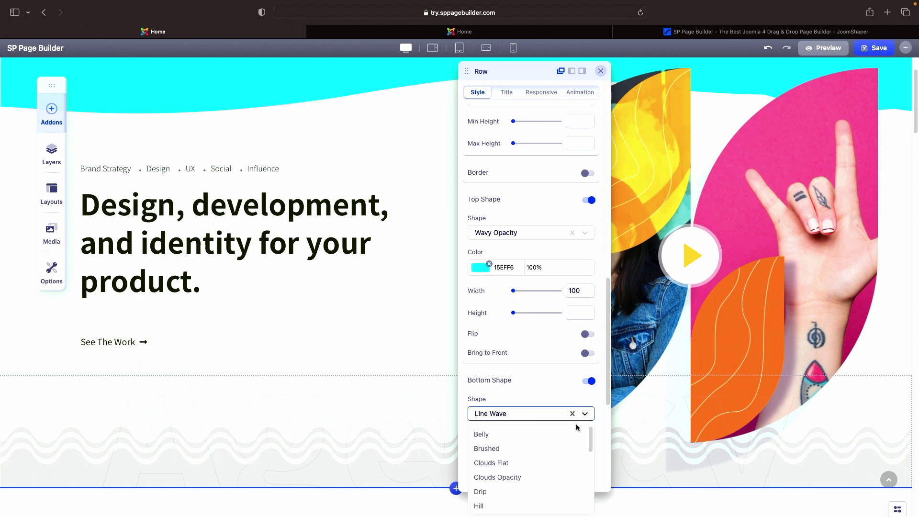
scroll(541, 450, down, 5)
scroll(542, 452, down, 1)
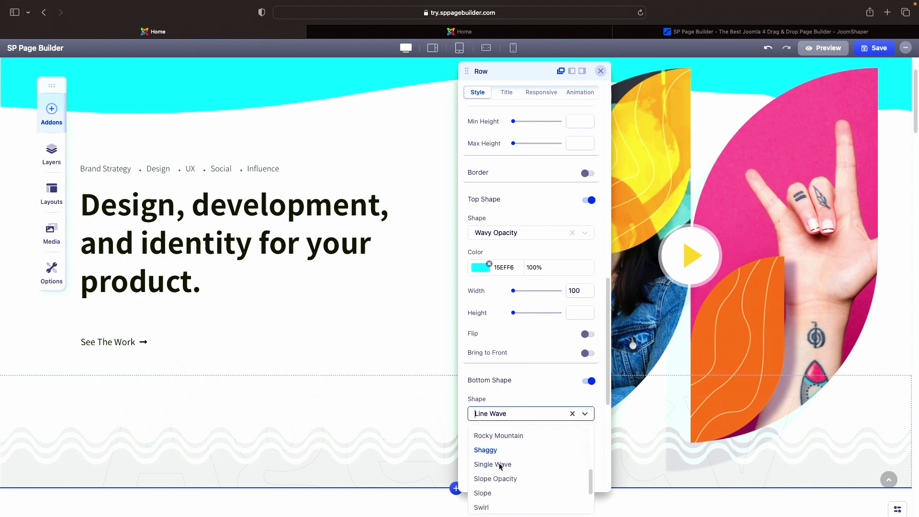
click(510, 437)
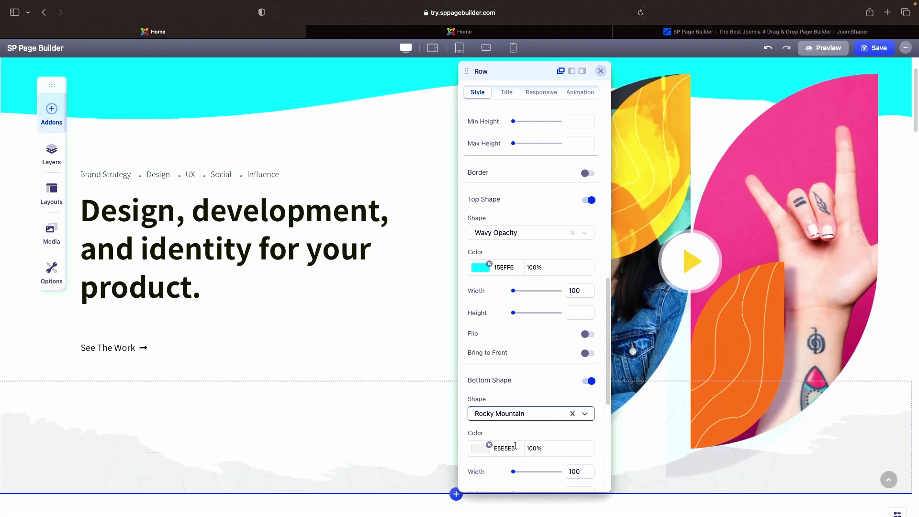
Set the hero row's bottom shape color to 830808 at 73% opacity and close the color picker and row settings.
scroll(522, 446, down, 1)
click(481, 420)
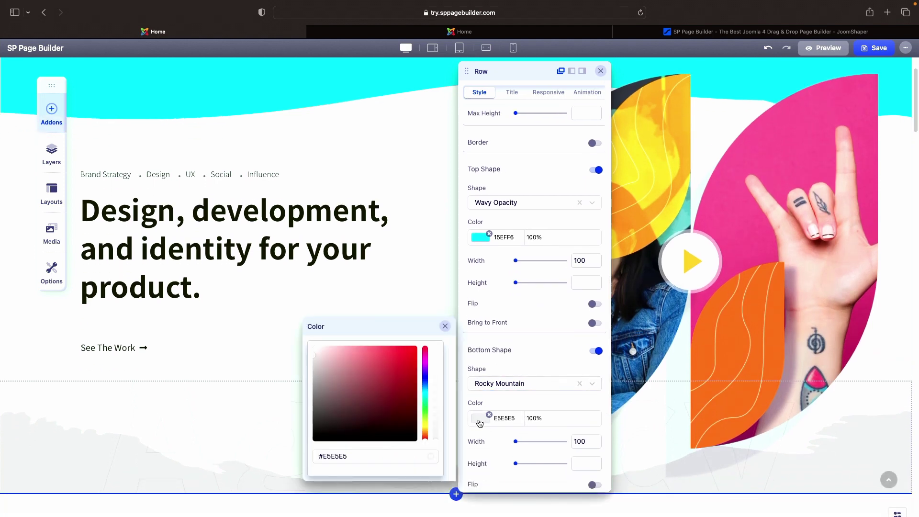
click(411, 393)
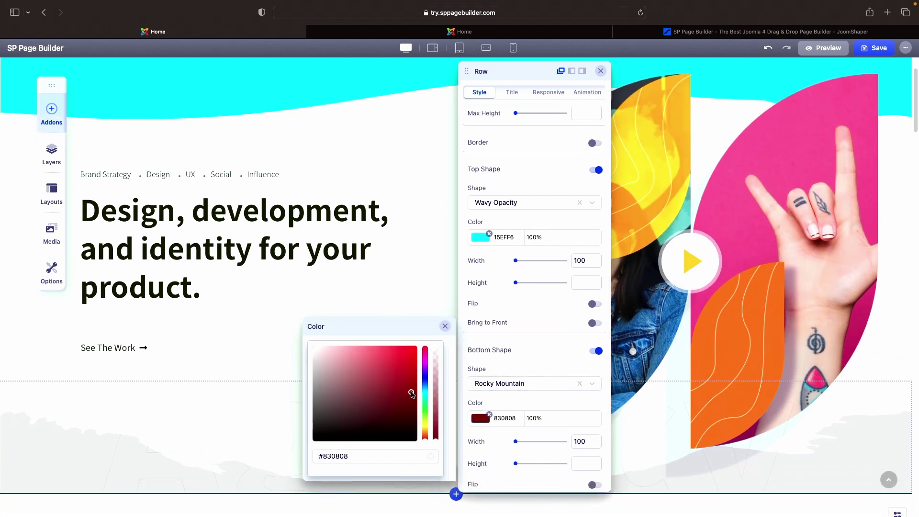
drag(436, 442, 436, 418)
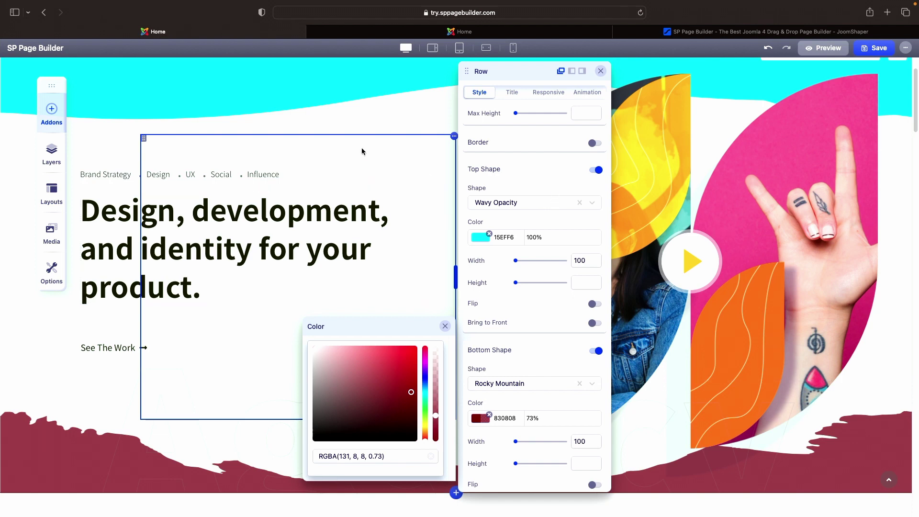
click(445, 326)
scroll(567, 364, down, 2)
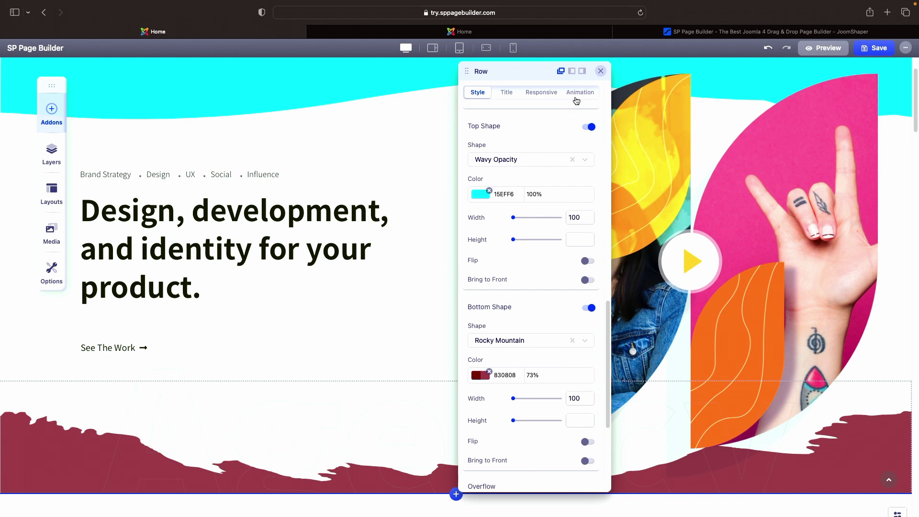
click(601, 71)
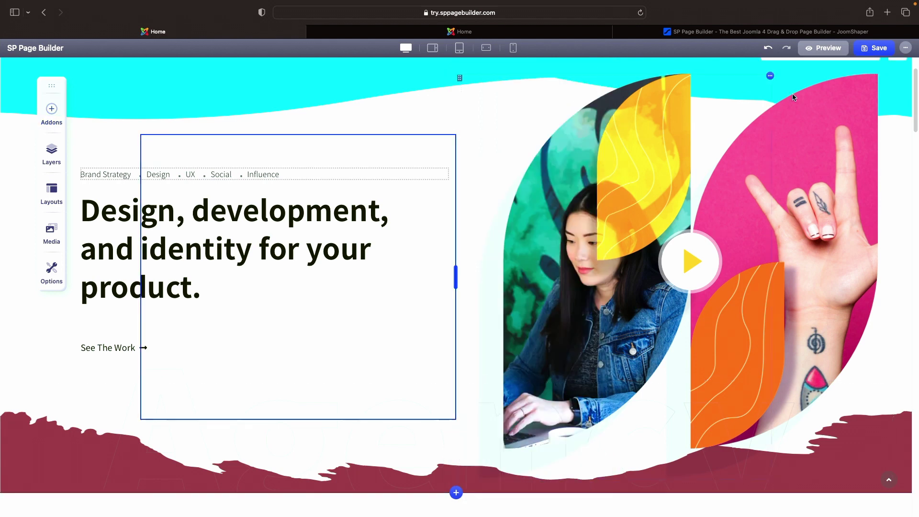
Reopen the hero row's settings and turn off both its Top Shape and Bottom Shape.
scroll(870, 134, up, 1)
scroll(869, 130, up, 3)
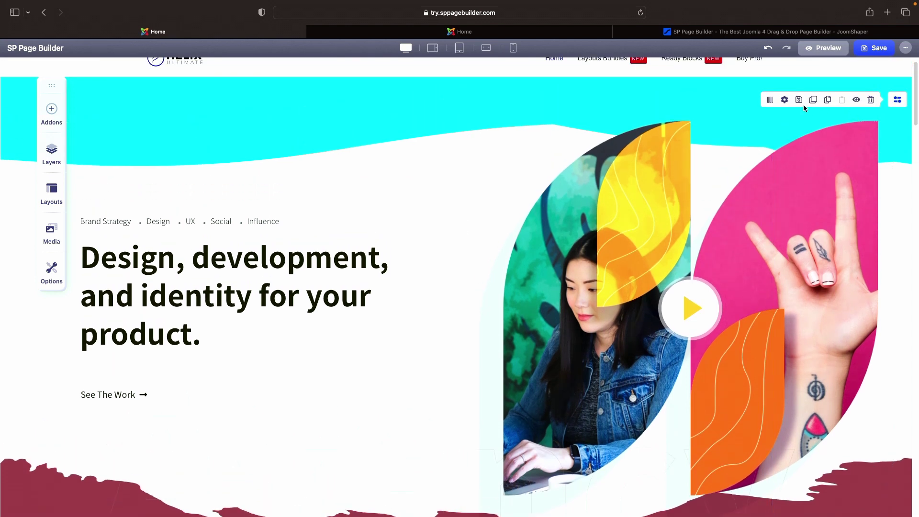
click(784, 99)
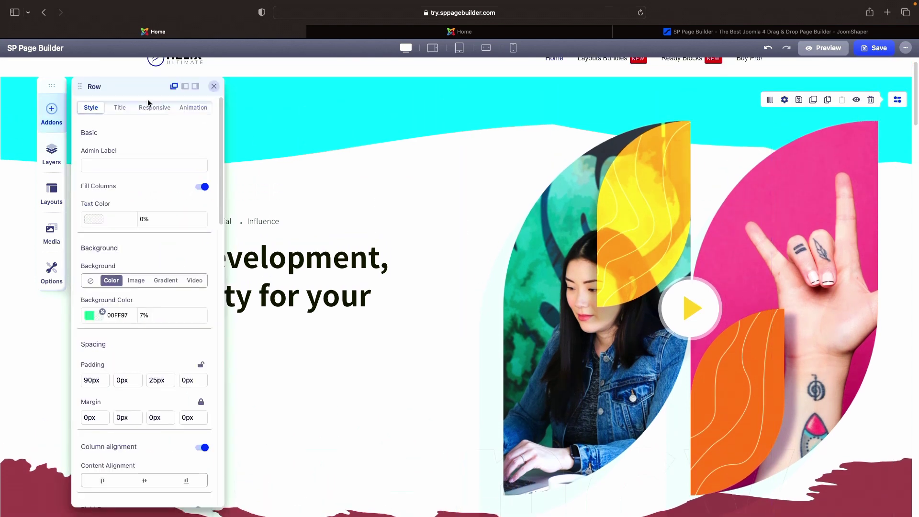
drag(134, 86, 406, 68)
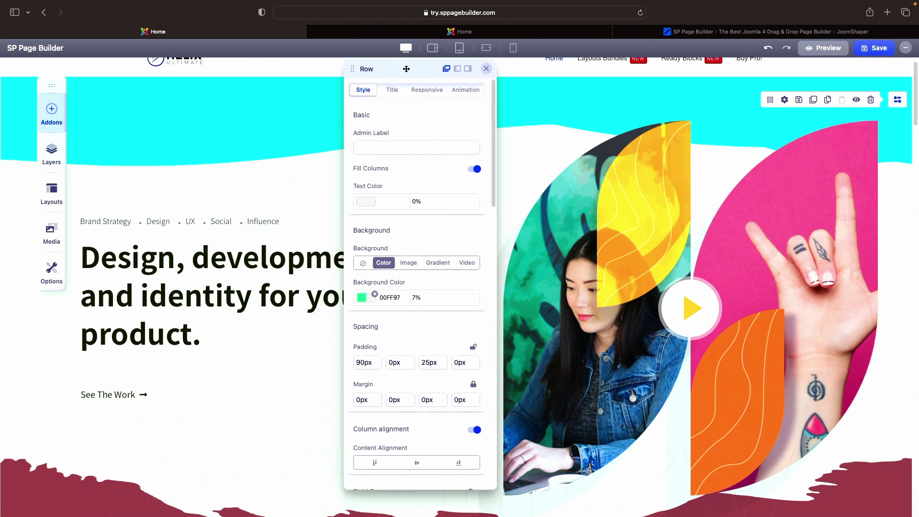
scroll(464, 222, down, 5)
scroll(464, 222, down, 10)
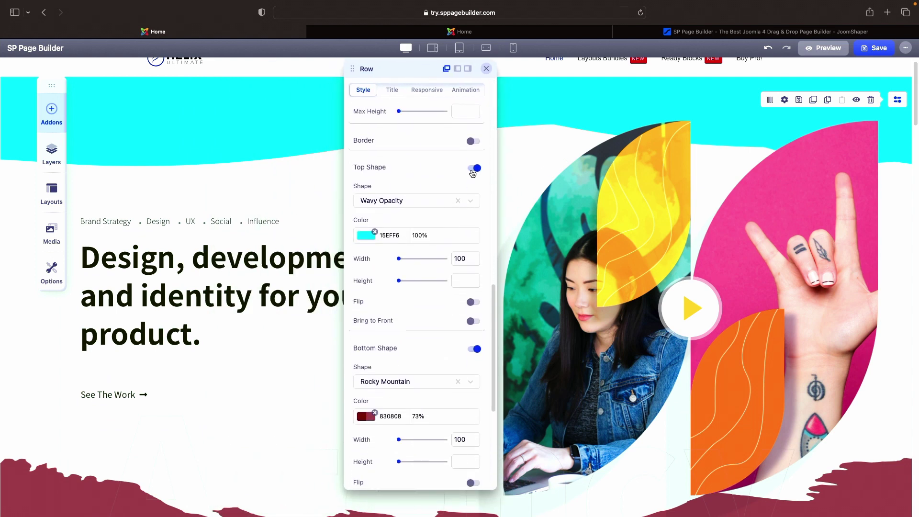
click(474, 168)
click(474, 194)
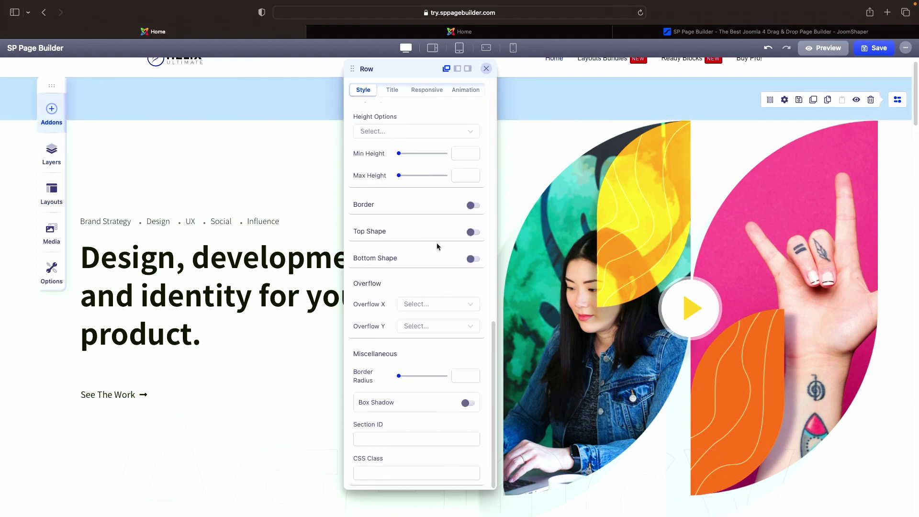
Try the Initial option for the hero row's Overflow X and clear the selection again.
click(446, 310)
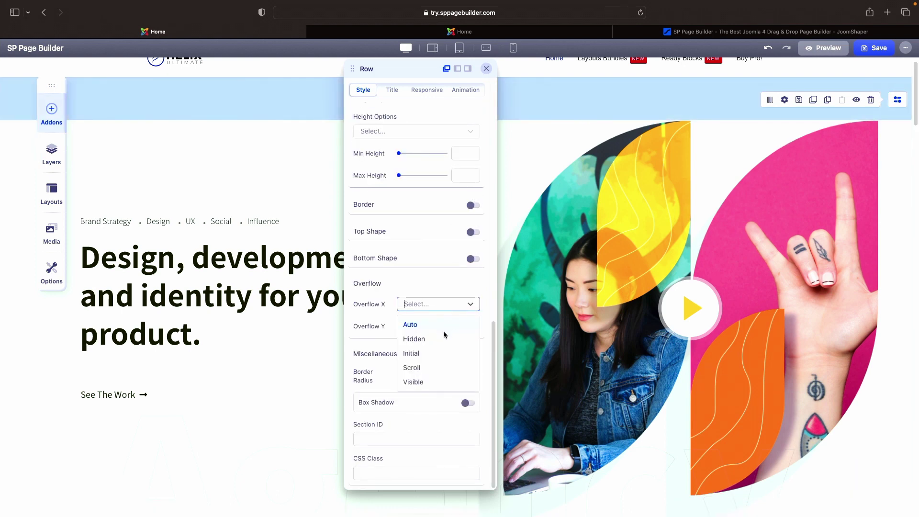
click(430, 353)
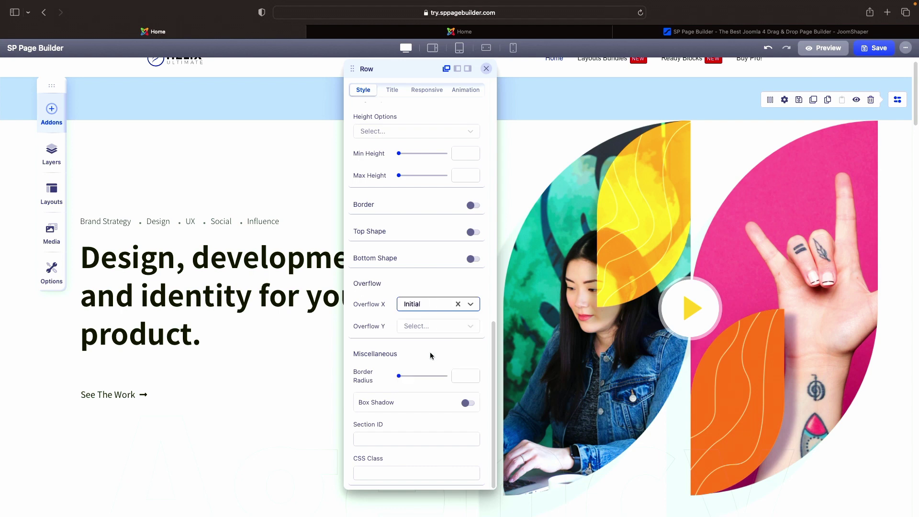
click(458, 305)
Set the hero row's border radius to 0 and look over the surrounding style settings.
mouse_move(400, 377)
mouse_down()
mouse_move(408, 377)
mouse_move(385, 378)
mouse_up()
scroll(407, 263, up, 3)
scroll(408, 263, up, 3)
scroll(408, 260, down, 7)
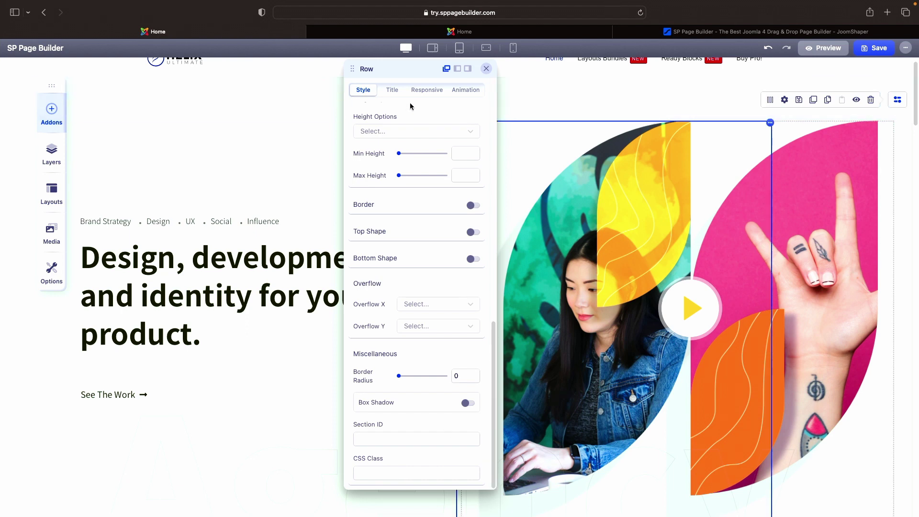
Enter "llll" as the hero row's section title.
click(392, 91)
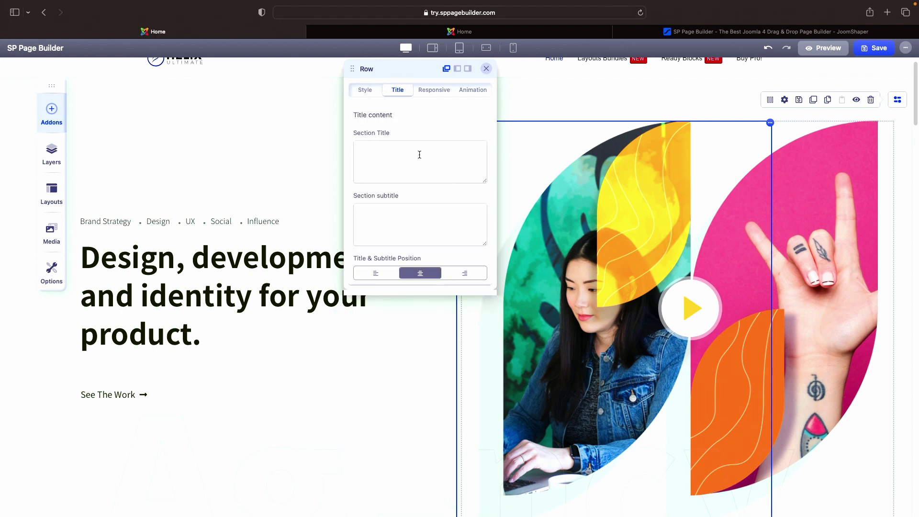
text(llll)
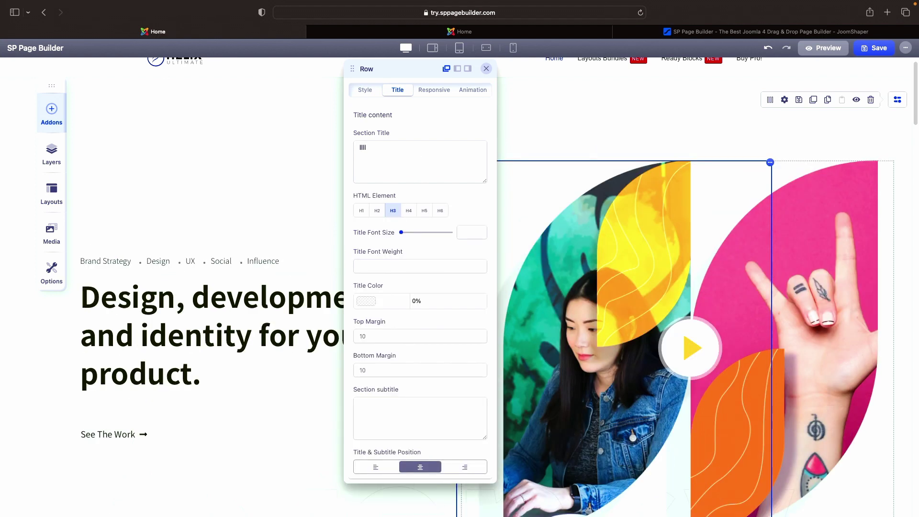
Move the Row settings clear of the section title and set the title color to #601B1B.
drag(408, 68, 565, 106)
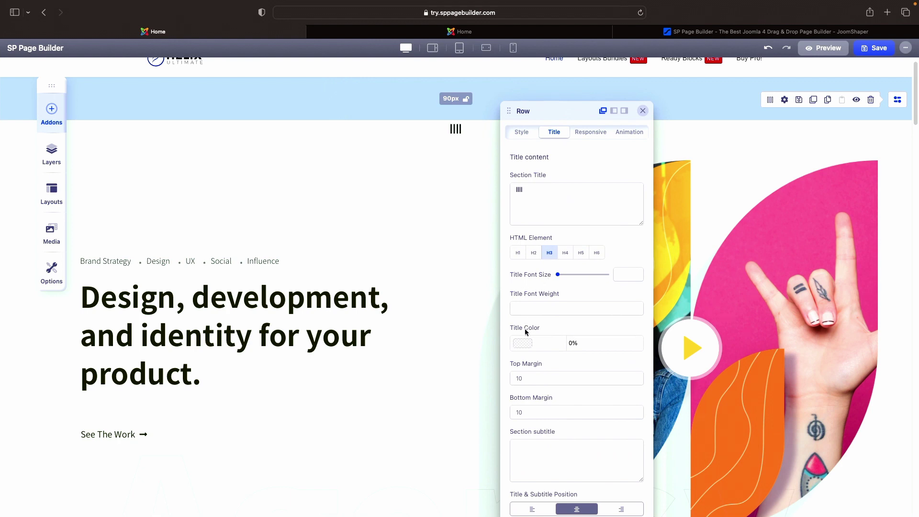
click(526, 345)
click(430, 351)
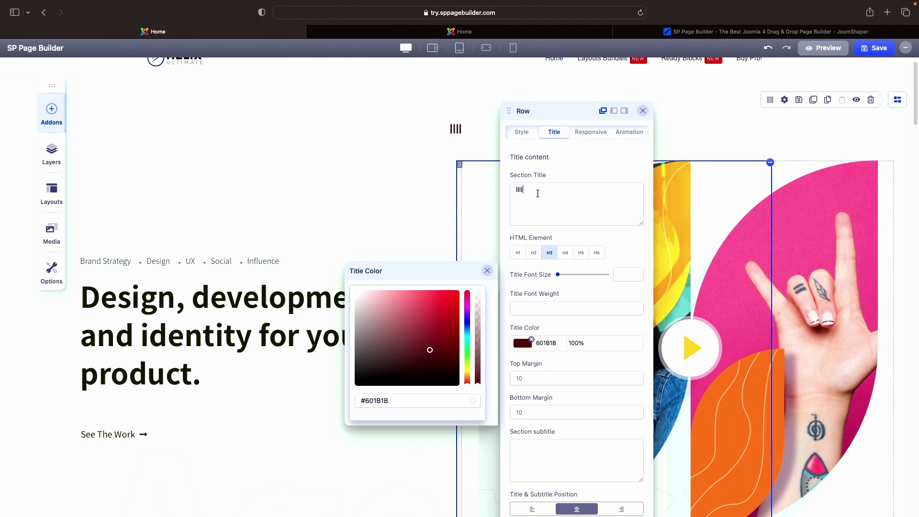
Extend the section title with a run of extra "I" characters and make it an H1 heading.
text(IIIIIIII)
click(566, 255)
click(520, 254)
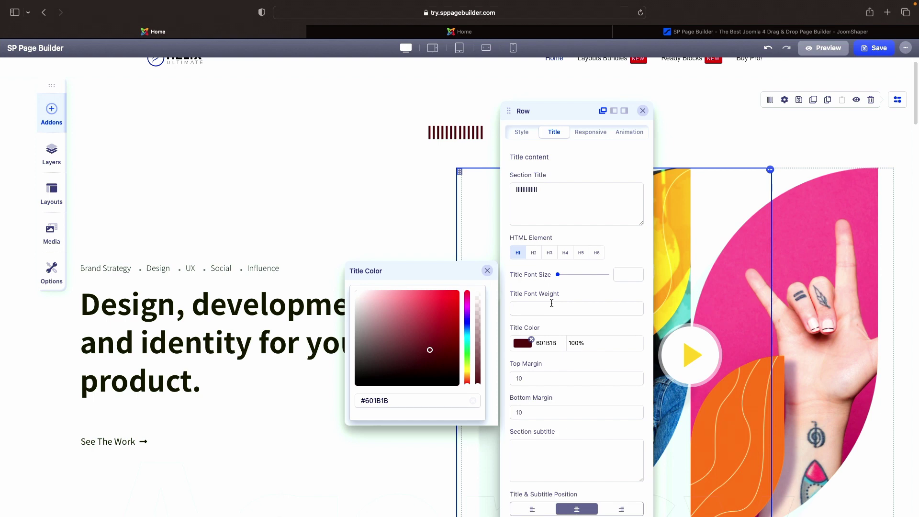
Try title font weights of 500, 900 and 0, and clear the value again.
text(500)
double_click(548, 306)
text(900)
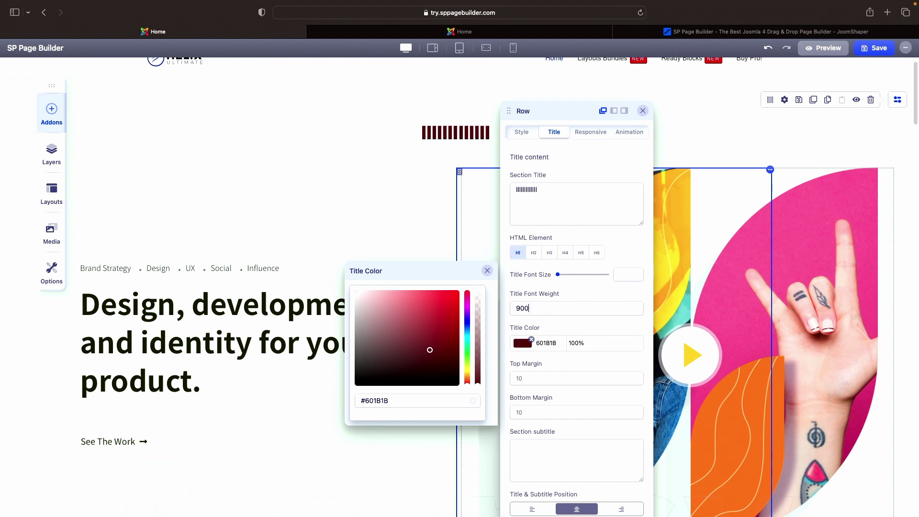
double_click(518, 309)
text(0)
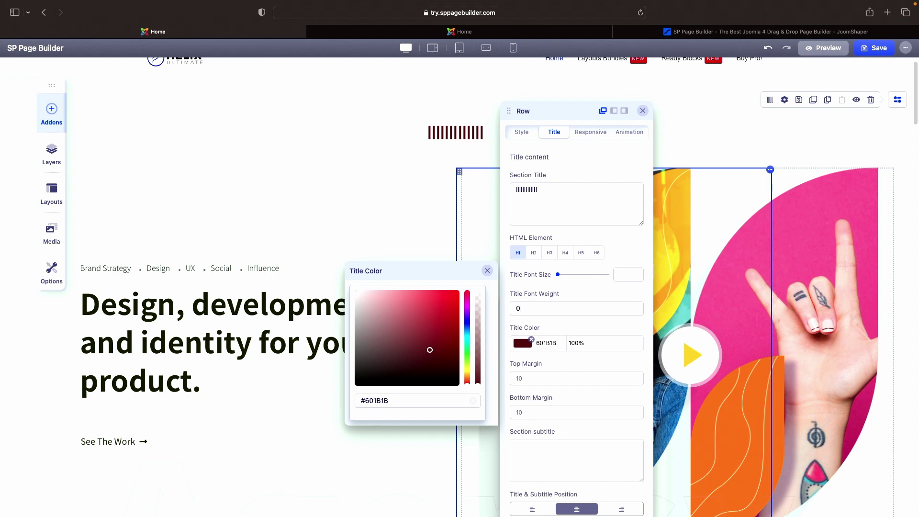
key(BackSpace)
Set the title's top margin to -30 and close the color picker.
click(524, 378)
text(-30)
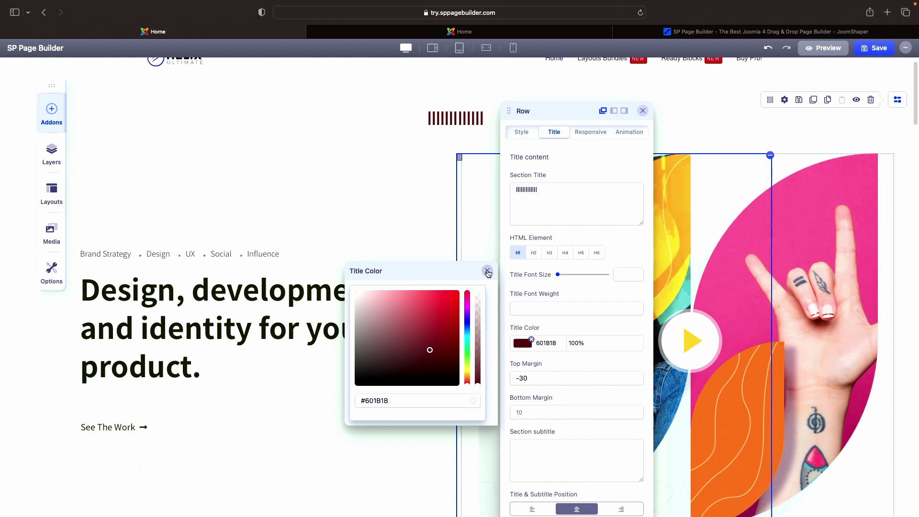
click(487, 271)
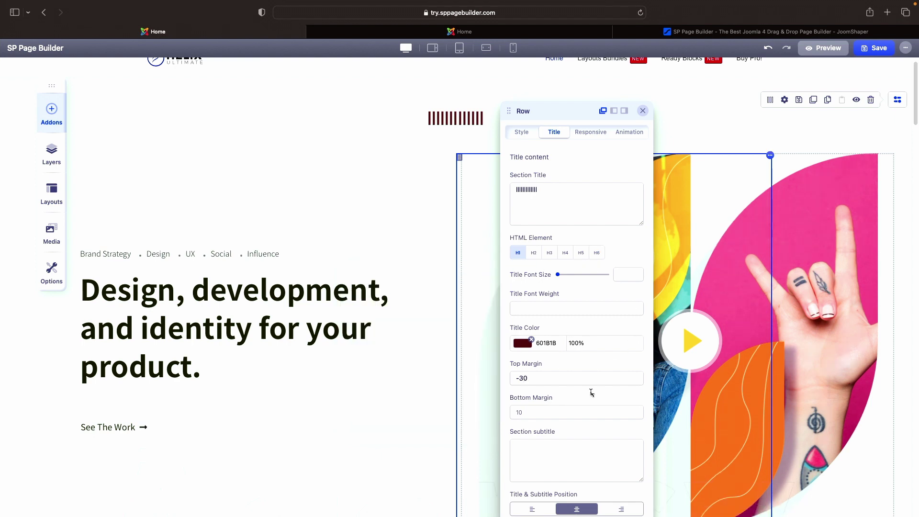
Try the right and center title positions, and leave the row's title and subtitle aligned left.
click(531, 510)
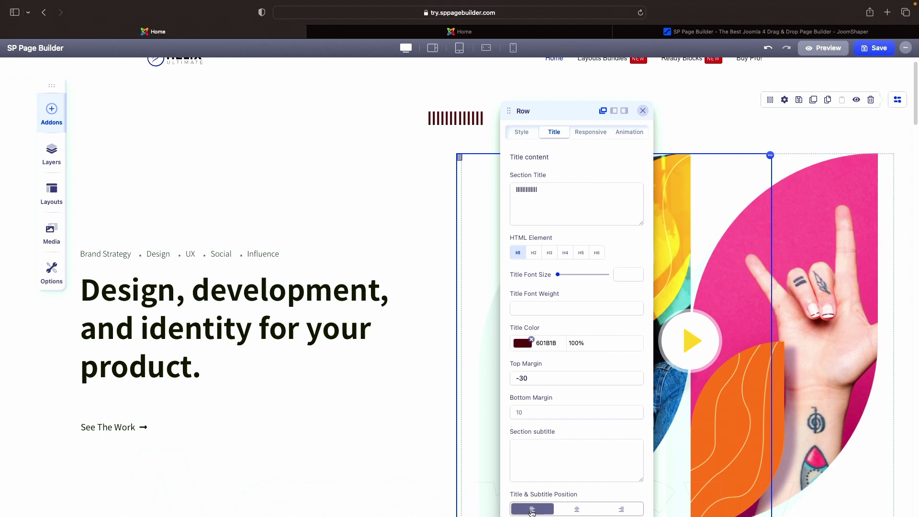
click(625, 509)
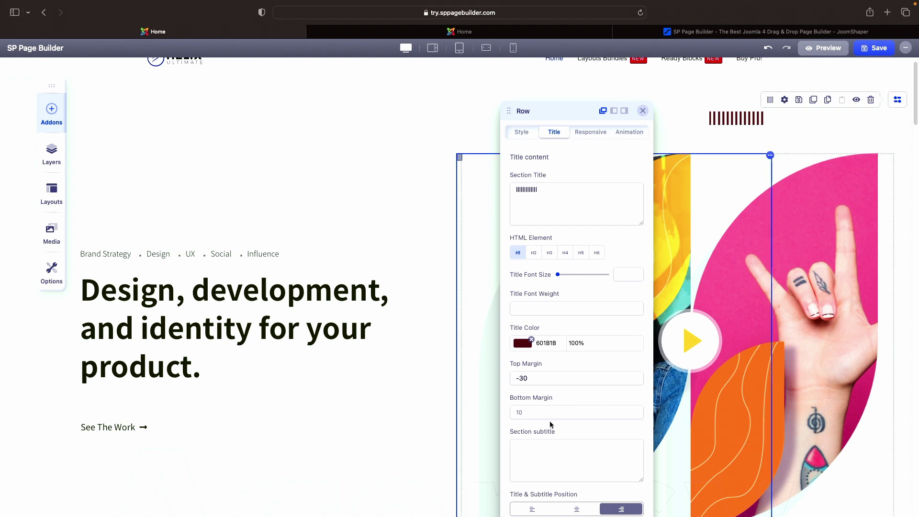
click(578, 510)
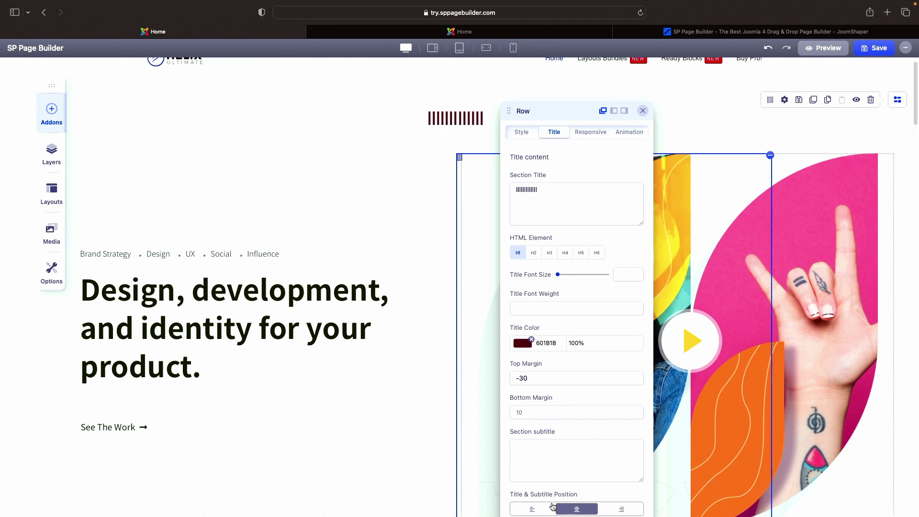
click(533, 510)
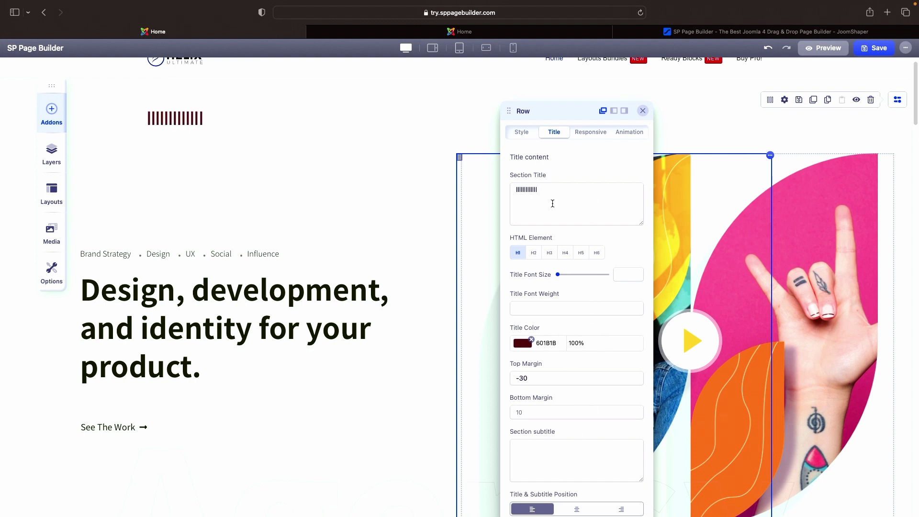
Try hiding the row on laptop and on mobile portrait, checking the mobile view, and restore both visibilities and the desktop view.
click(589, 134)
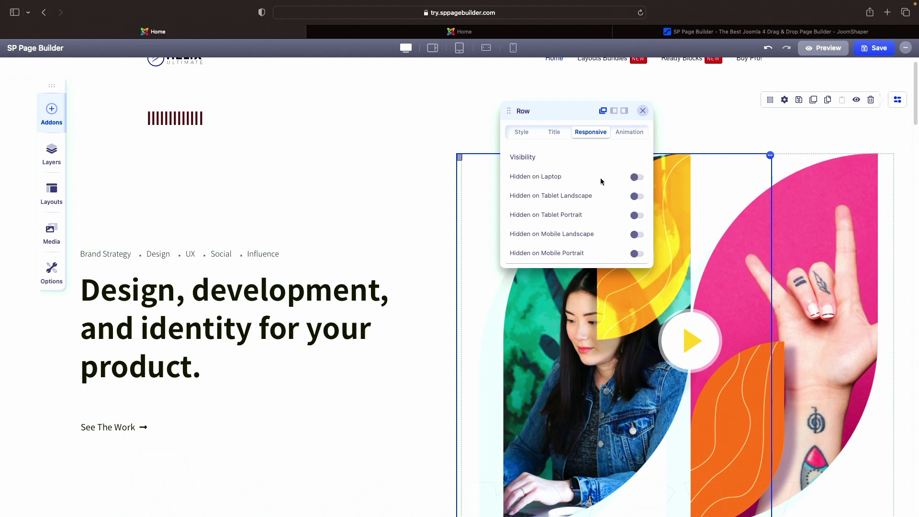
click(638, 178)
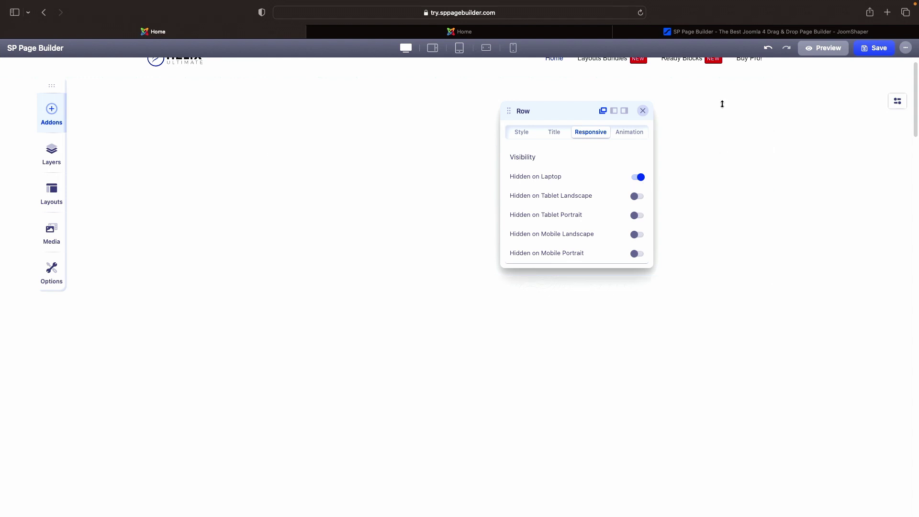
click(512, 49)
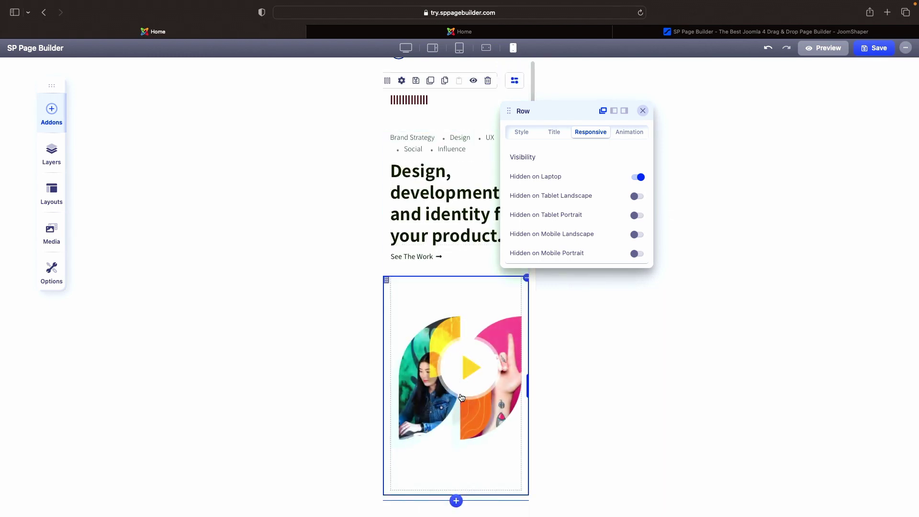
click(637, 254)
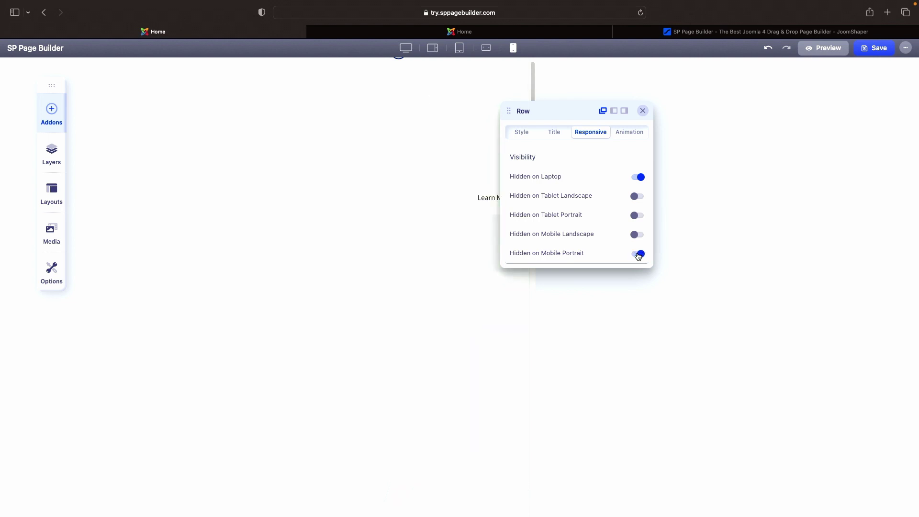
click(638, 255)
click(637, 178)
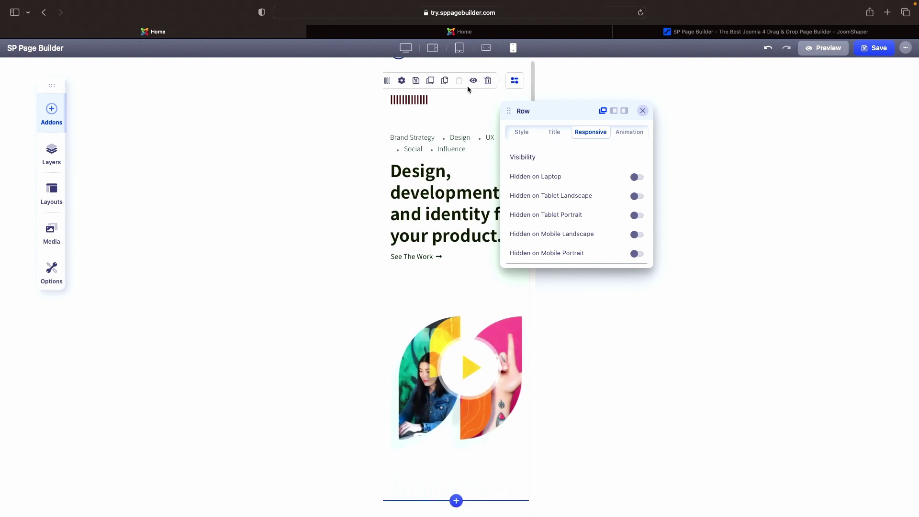
click(408, 48)
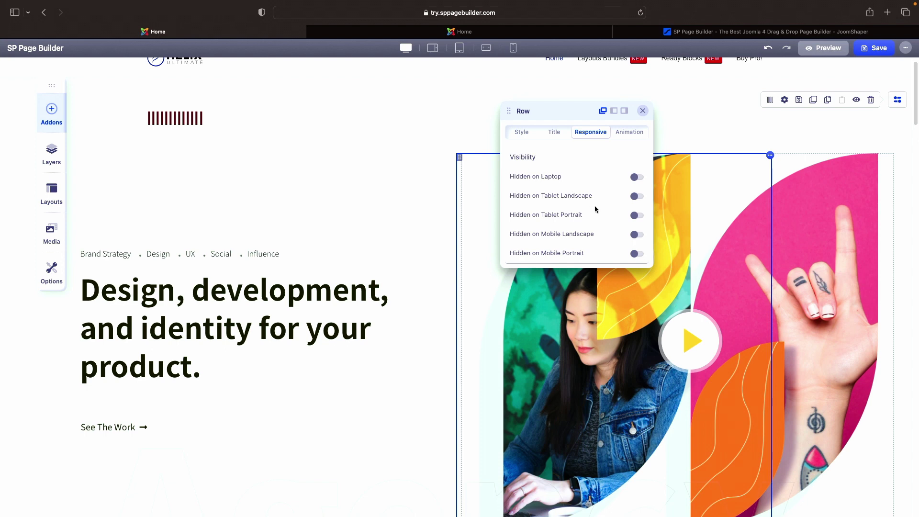
Try the Rotate, Fade, Flip and Special animations on the row, disable animation again and close the row settings.
click(631, 132)
click(634, 160)
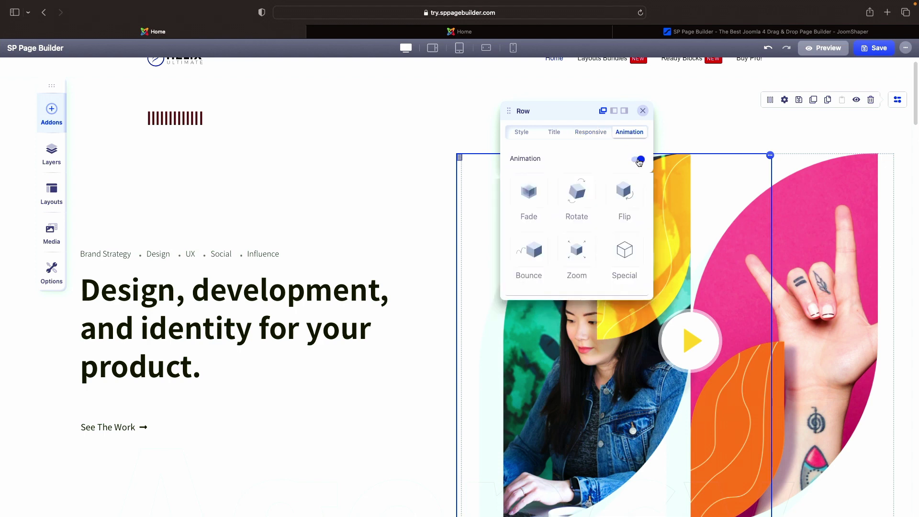
click(583, 202)
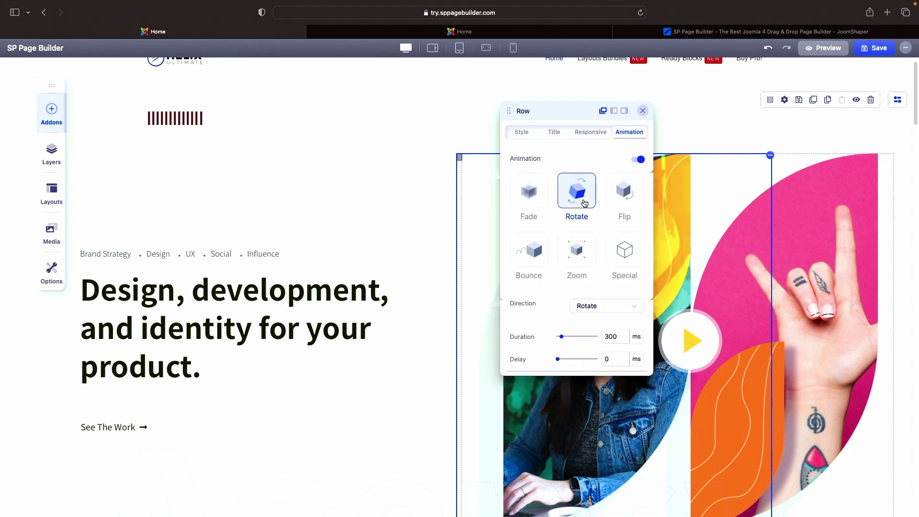
click(530, 198)
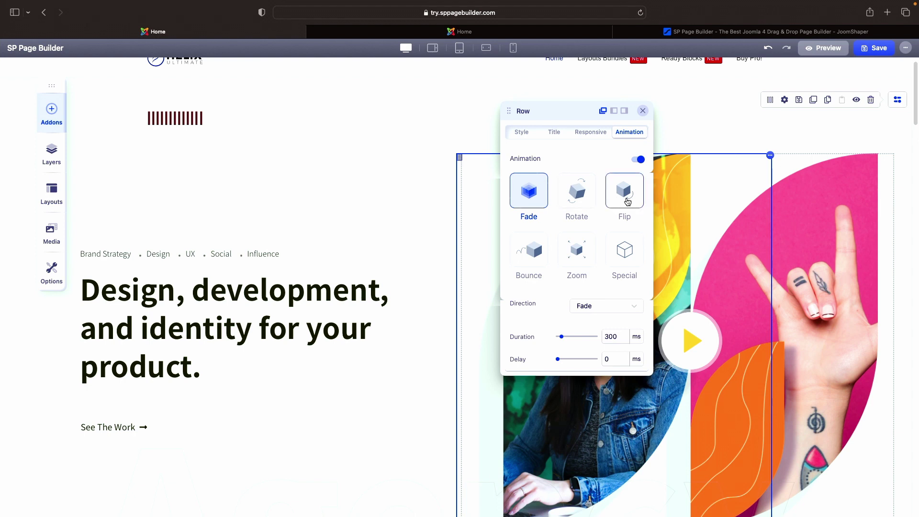
click(617, 194)
click(623, 271)
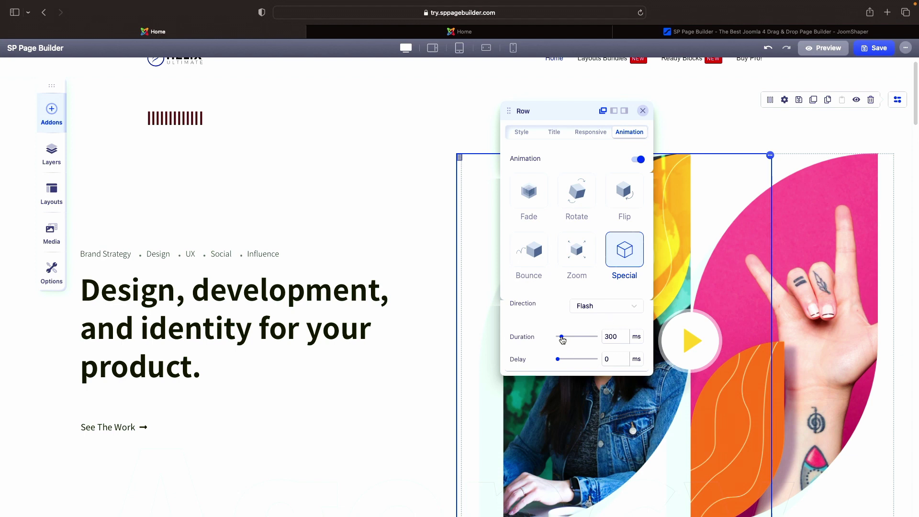
drag(562, 340, 563, 362)
click(638, 160)
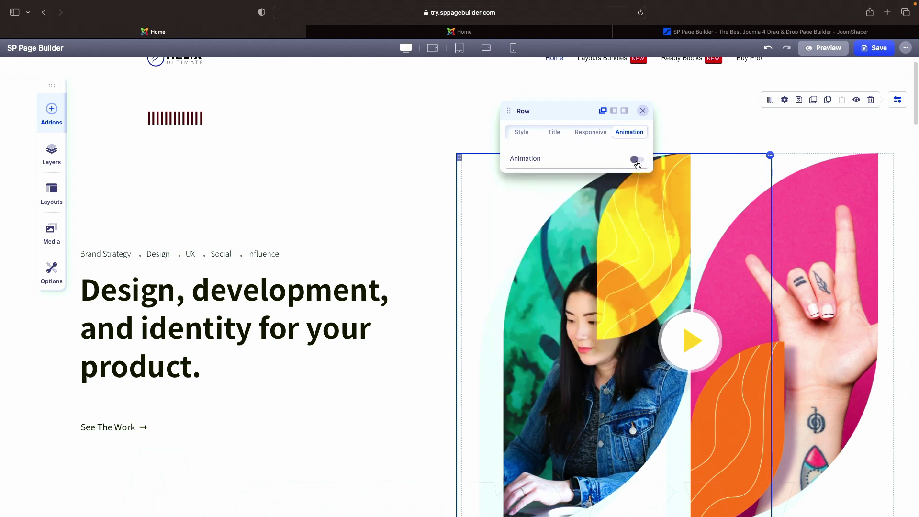
click(643, 112)
Save the "A full service agency" row as a reusable section named "Section 5".
scroll(607, 191, down, 6)
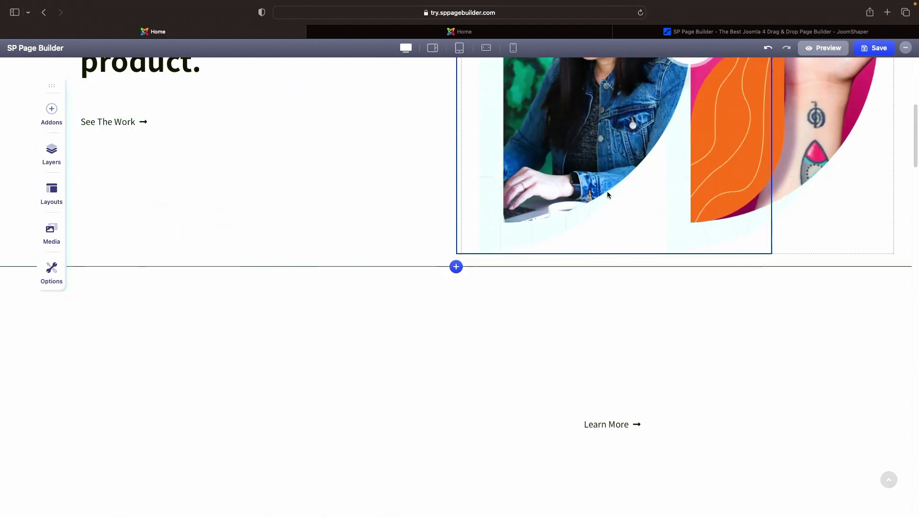
scroll(608, 194, up, 6)
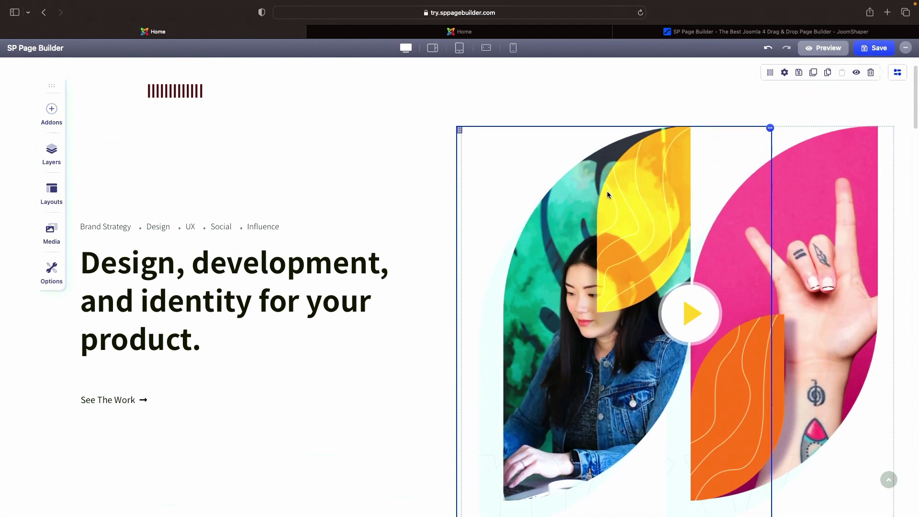
scroll(607, 195, down, 8)
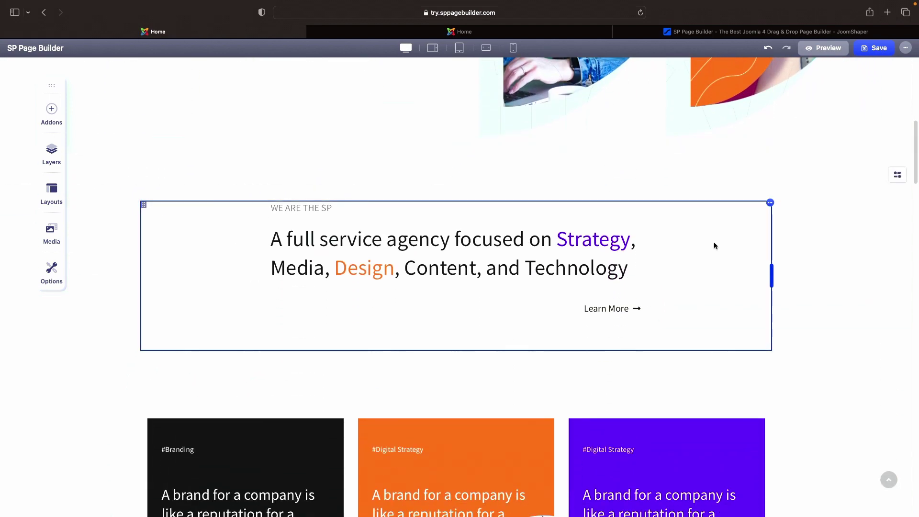
mouse_move(897, 179)
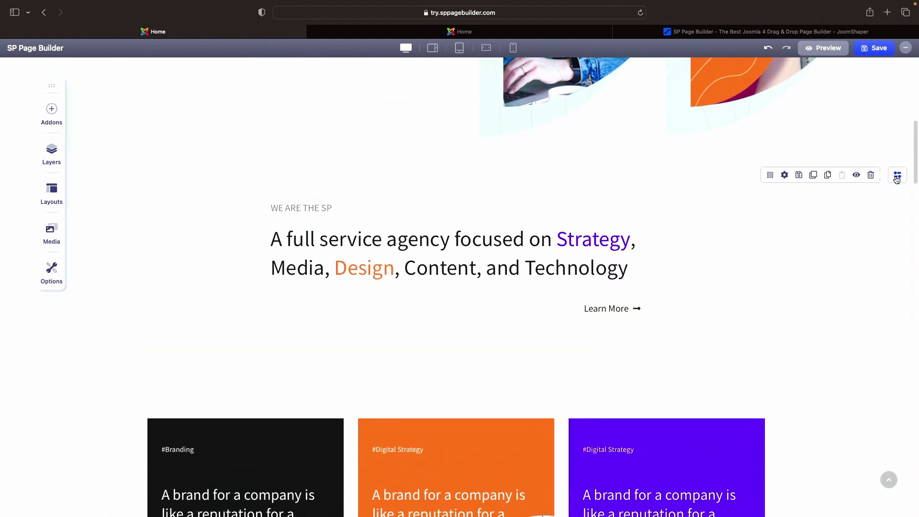
click(800, 175)
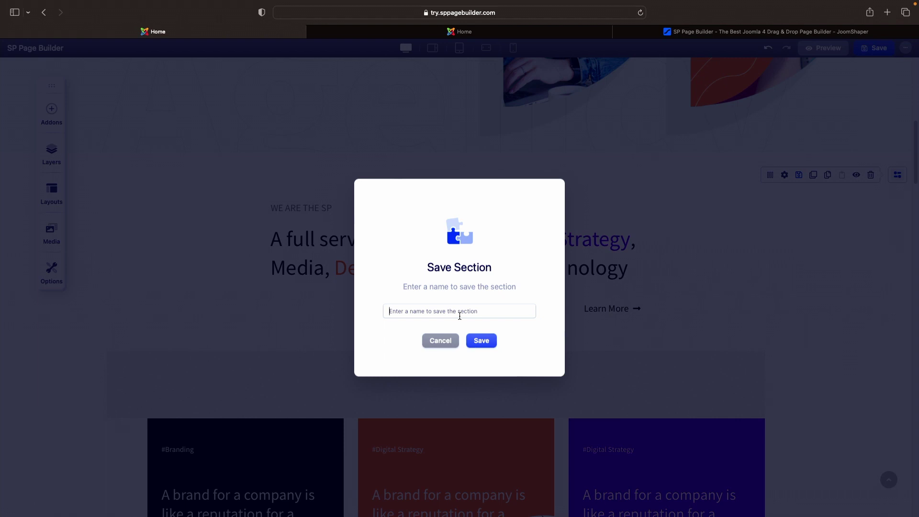
text(Section 5)
click(481, 341)
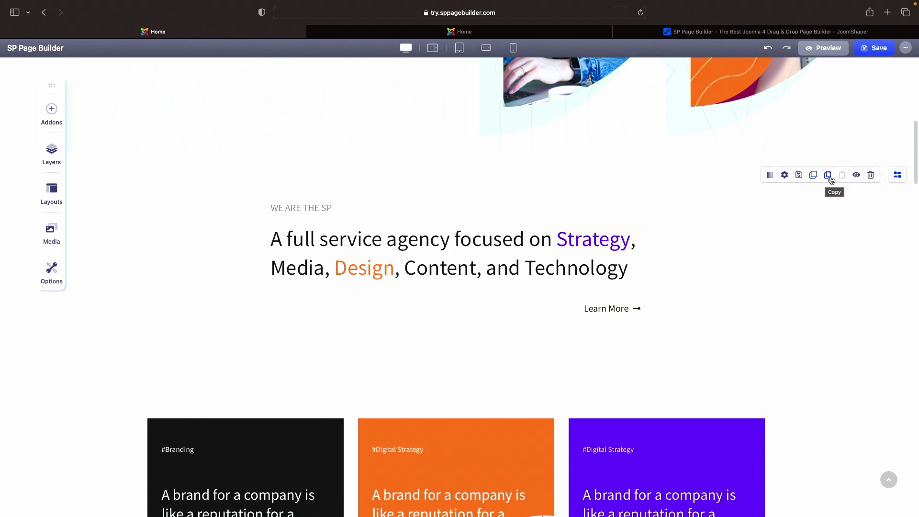
Try disabling and re-enabling the "A full service agency" row, and delete it and undo the deletion.
click(857, 175)
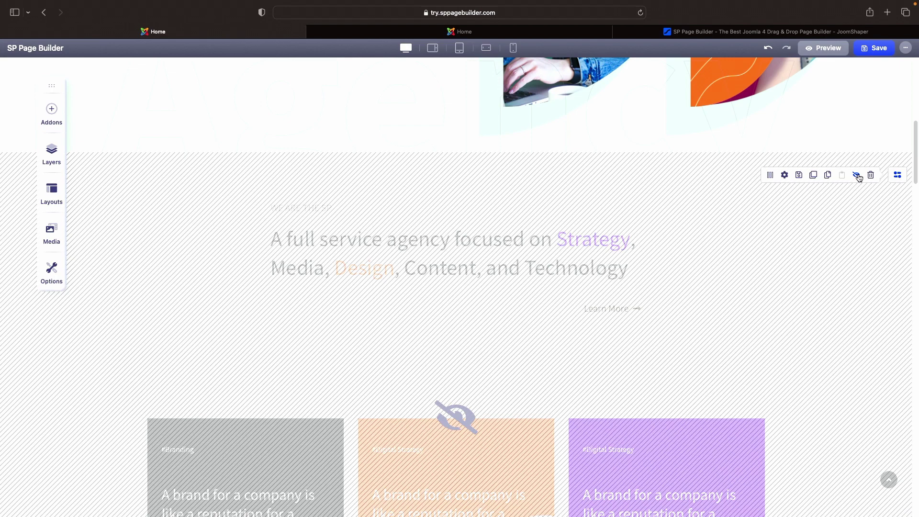
click(857, 175)
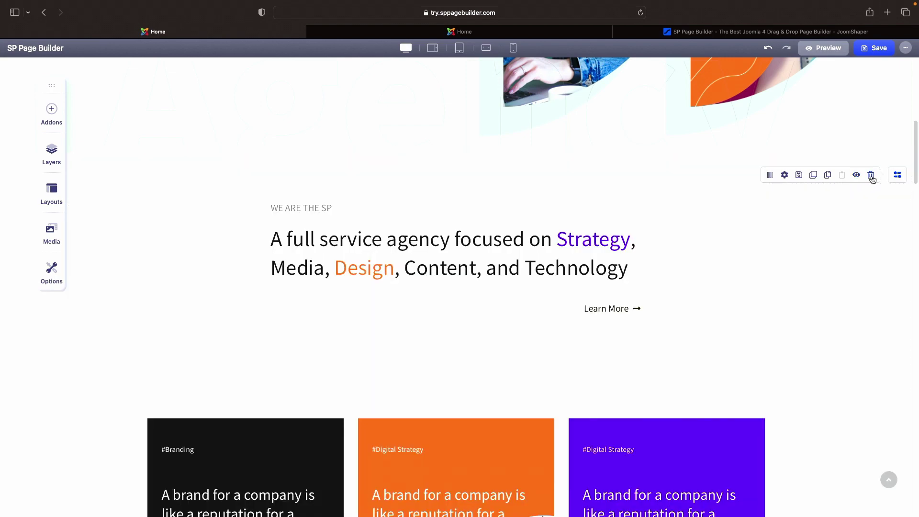
click(871, 177)
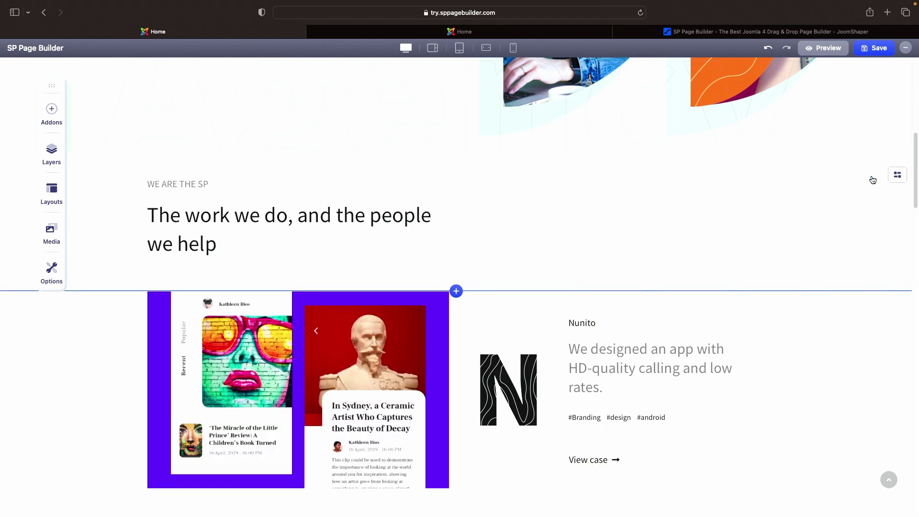
click(771, 50)
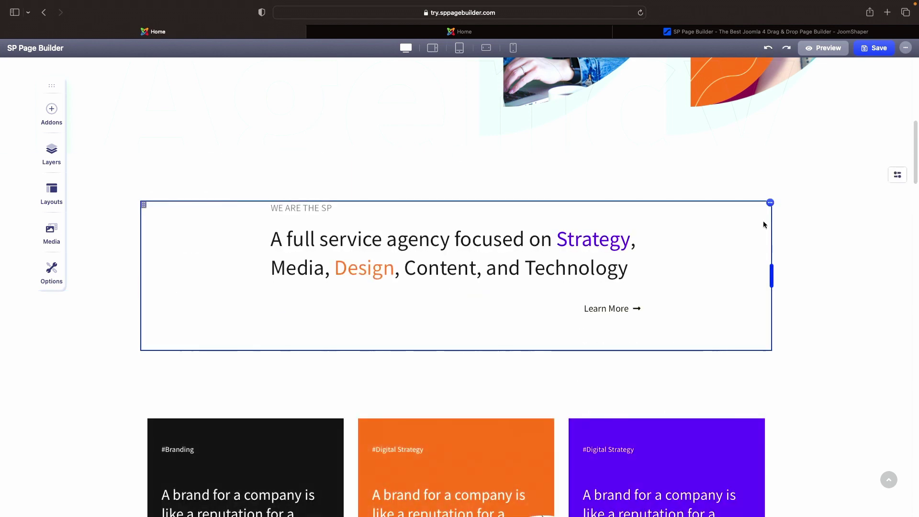
Examine the row tools of "The work we do, and the people we help" section and the orange View case button's row.
scroll(763, 224, down, 7)
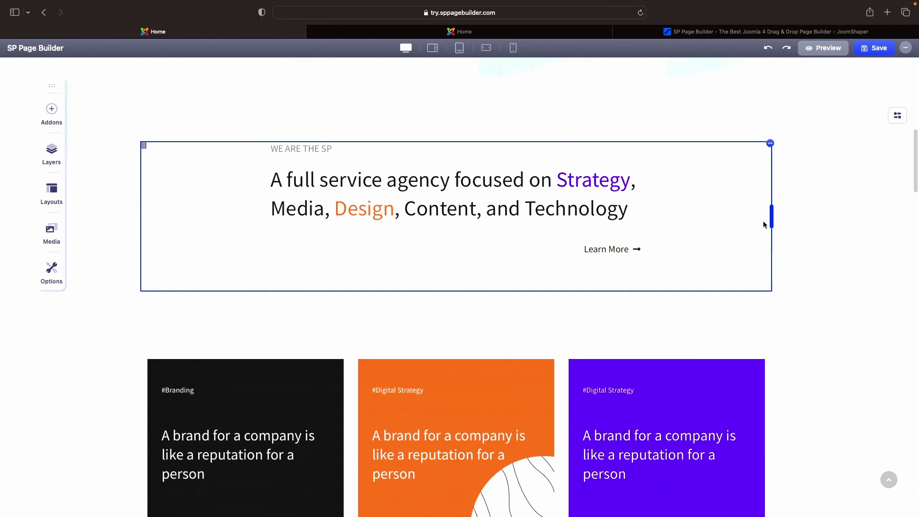
scroll(763, 225, down, 4)
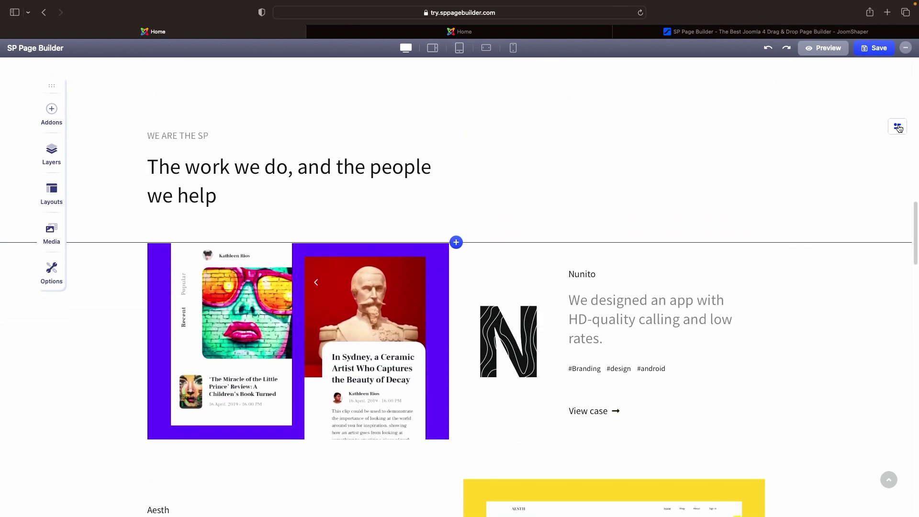
click(898, 127)
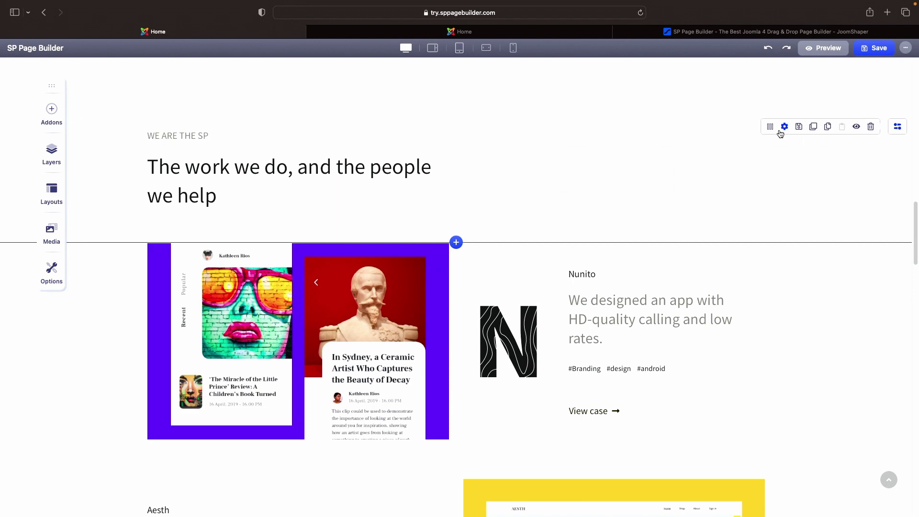
scroll(820, 244, down, 10)
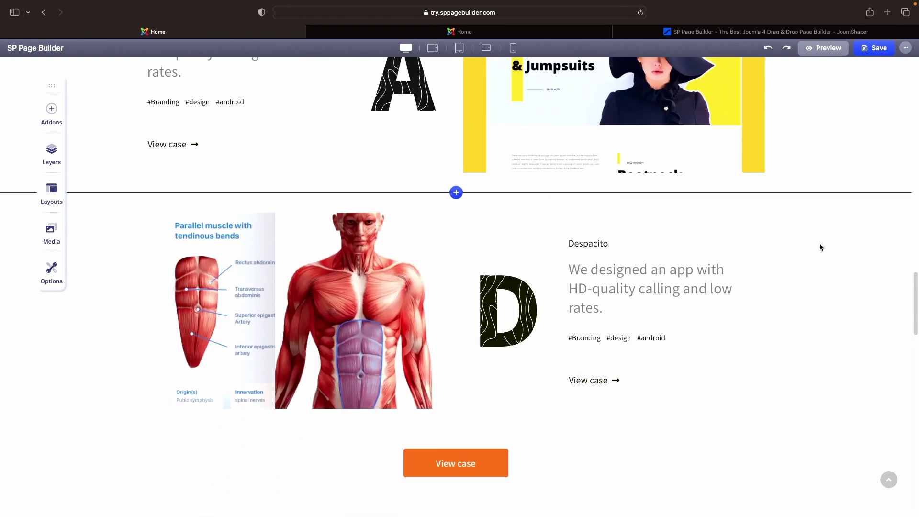
scroll(820, 247, down, 5)
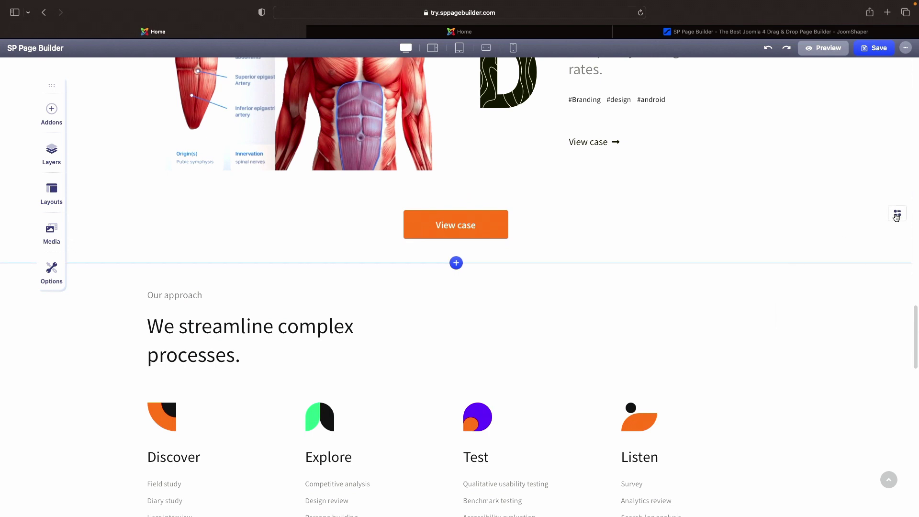
click(896, 217)
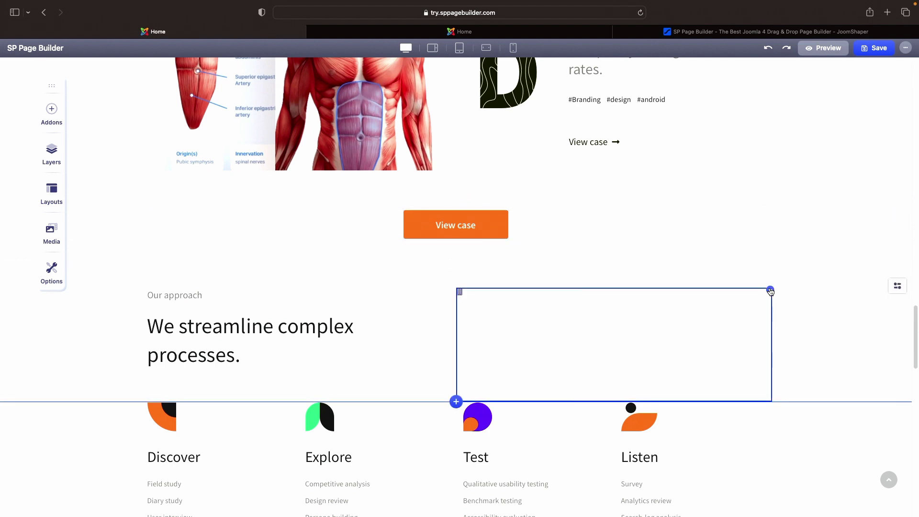
Try duplicating the column that holds the three brand cards and delete the copy.
scroll(820, 306, up, 15)
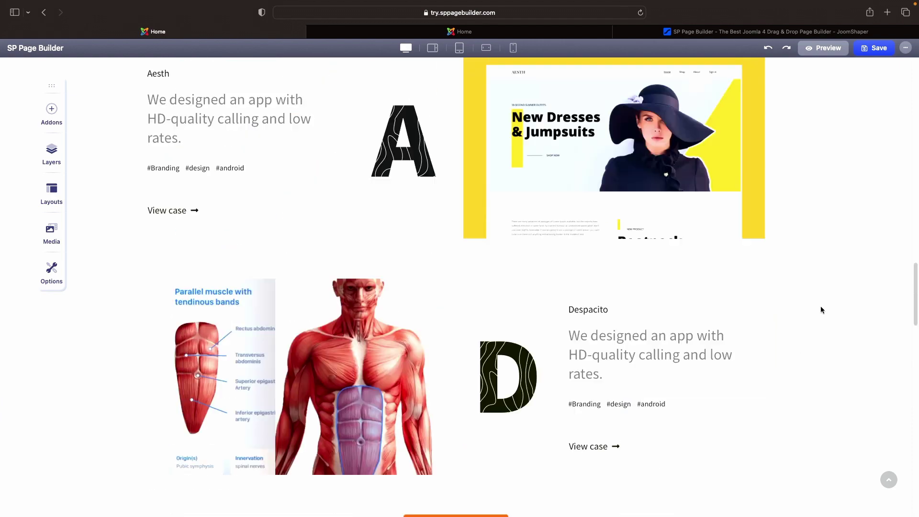
scroll(820, 310, up, 15)
scroll(820, 310, down, 12)
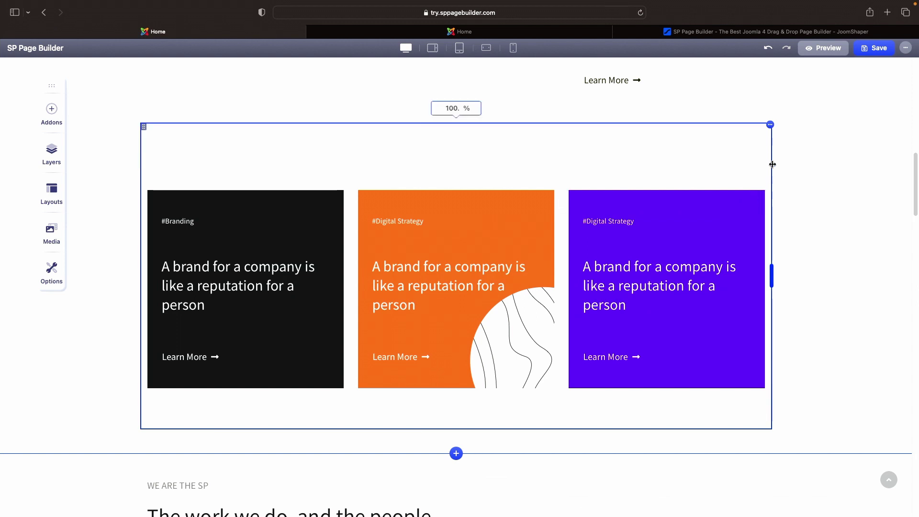
click(770, 125)
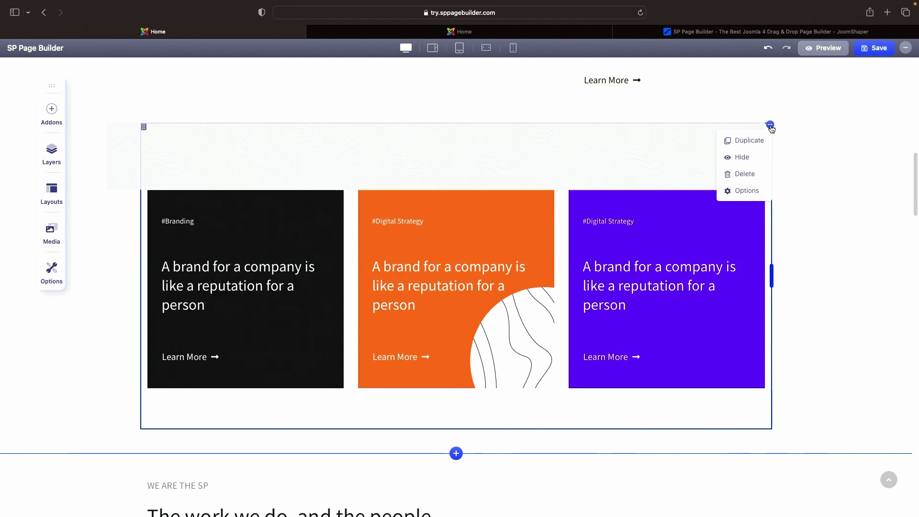
click(749, 141)
scroll(629, 288, down, 5)
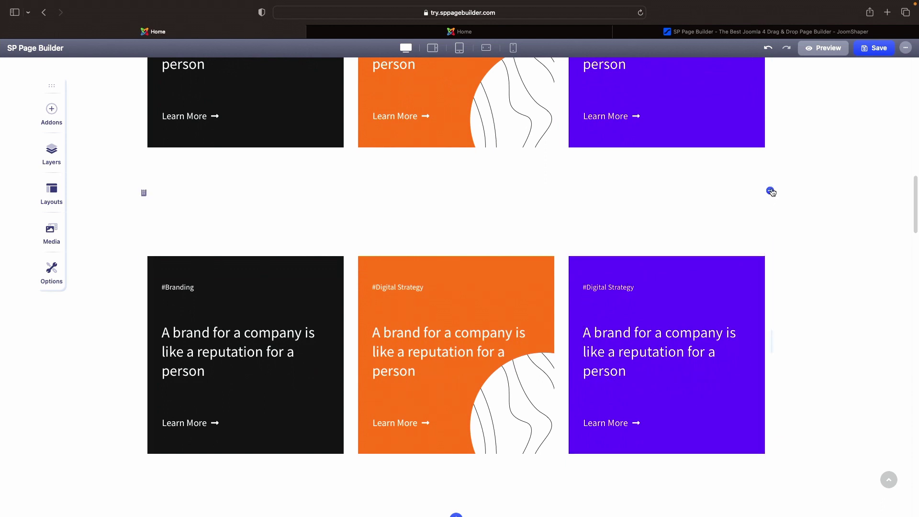
click(770, 192)
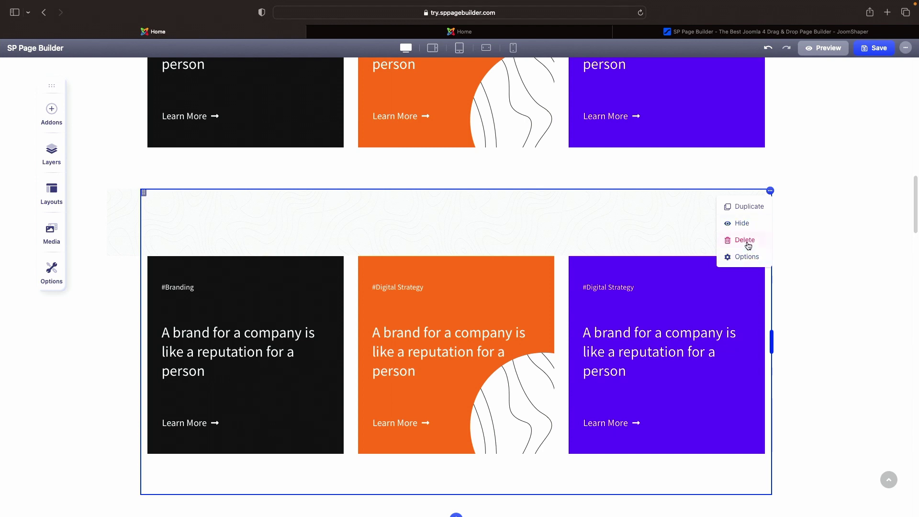
click(745, 241)
Examine the remaining sections down to the newsletter, including the column options of the client logos section, and return to the hero section.
scroll(732, 301, down, 10)
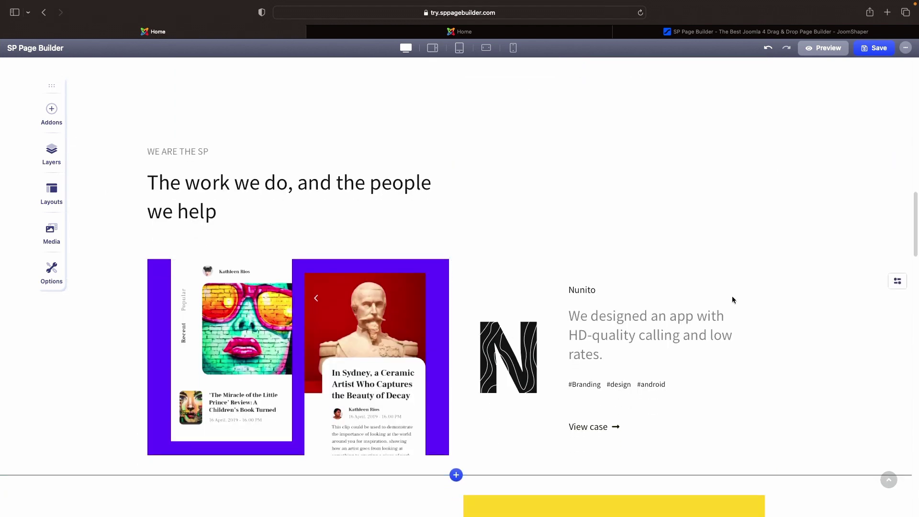
scroll(732, 299, down, 7)
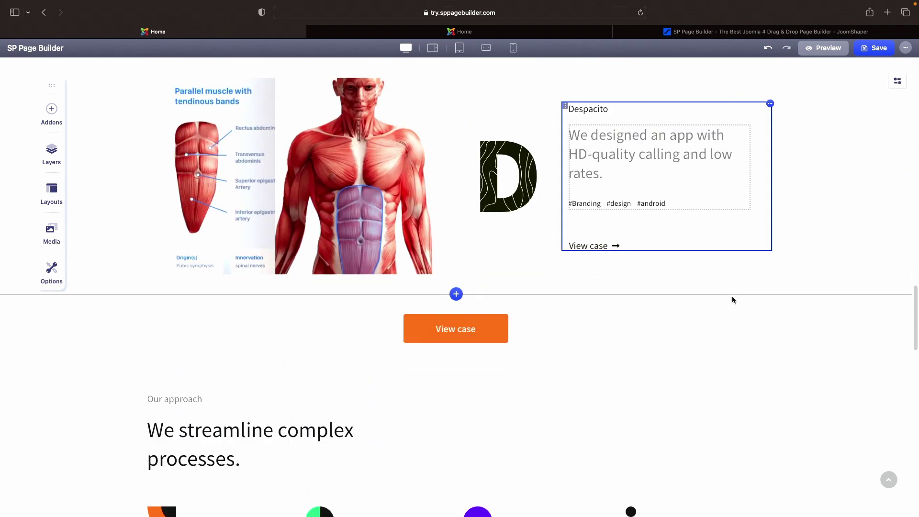
scroll(775, 279, down, 7)
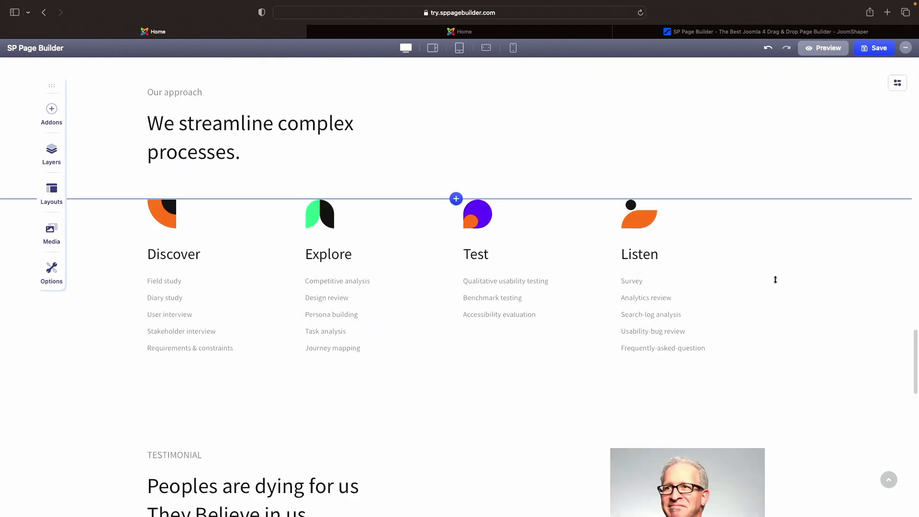
scroll(775, 281, down, 6)
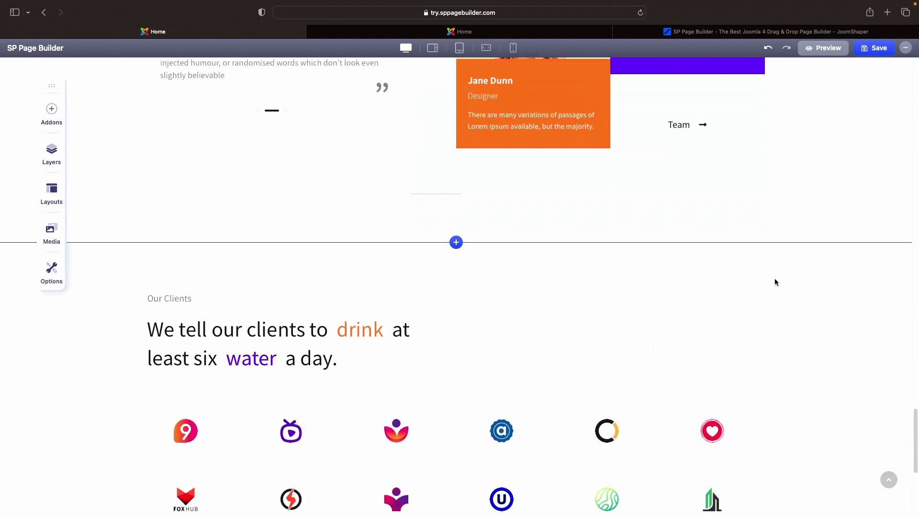
scroll(657, 321, down, 5)
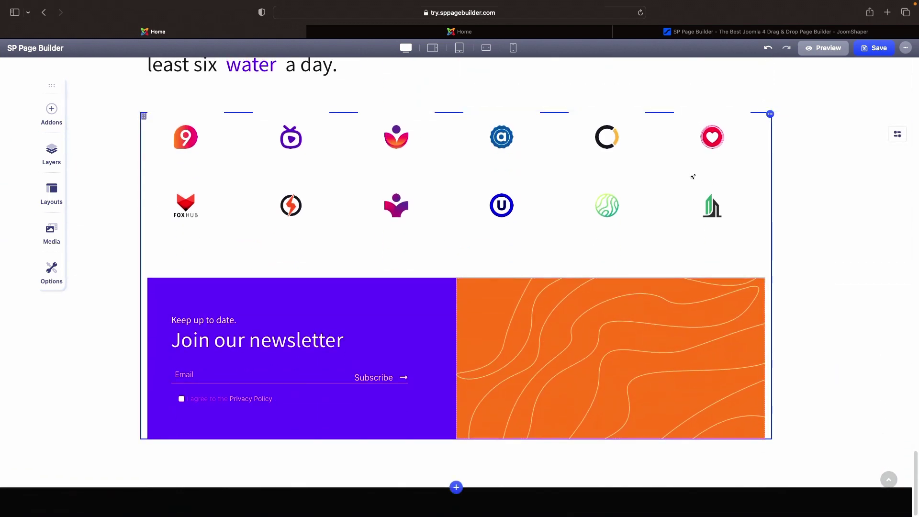
click(770, 114)
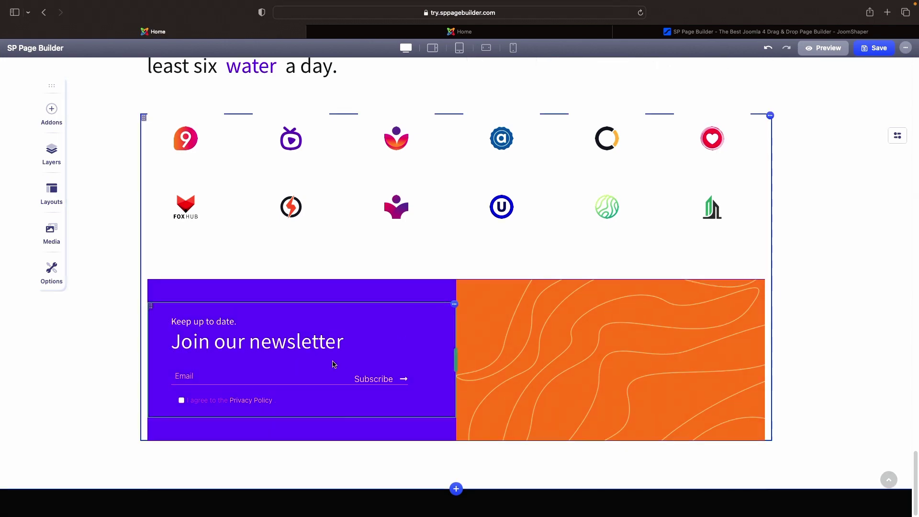
scroll(332, 360, up, 20)
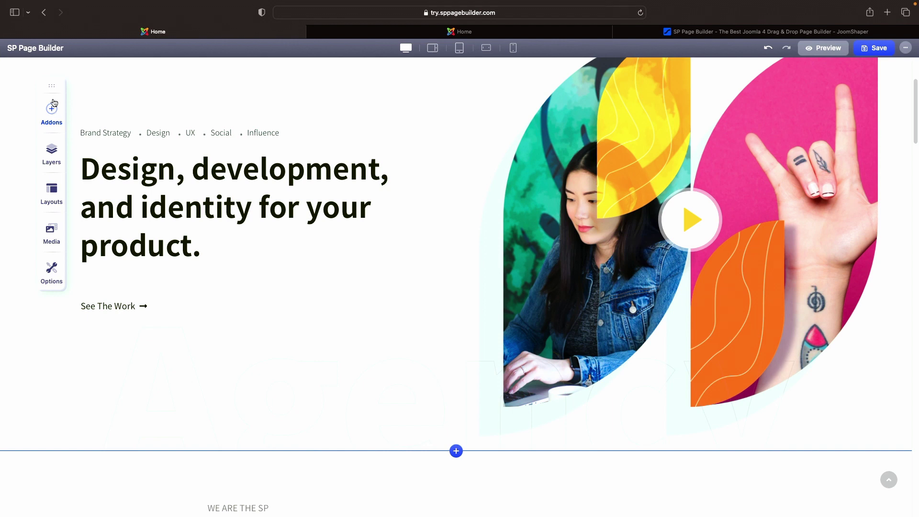
Open the addons list, try docking it on either side of the page, and restore it to a floating window.
mouse_move(52, 86)
mouse_down()
mouse_move(181, 105)
mouse_move(341, 98)
mouse_move(725, 127)
mouse_move(49, 103)
mouse_move(209, 113)
mouse_move(384, 157)
mouse_move(882, 148)
mouse_move(247, 94)
mouse_move(43, 91)
mouse_up()
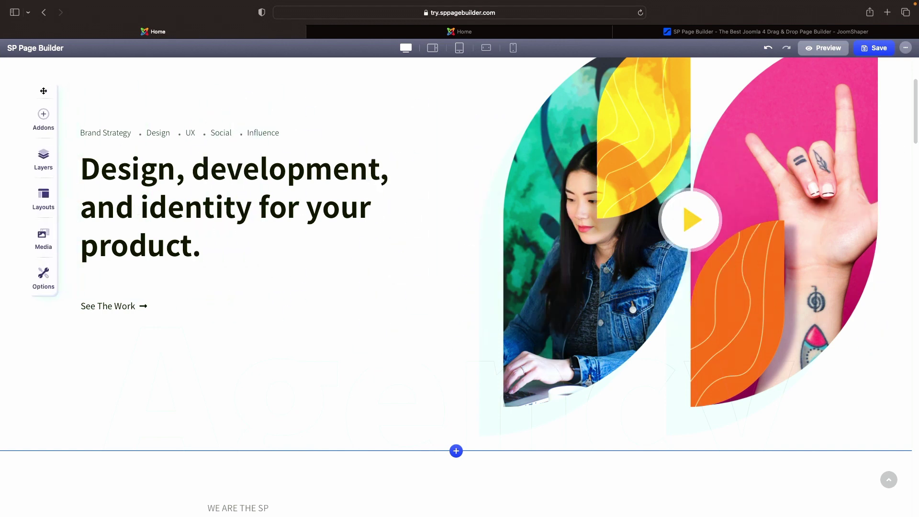
click(48, 118)
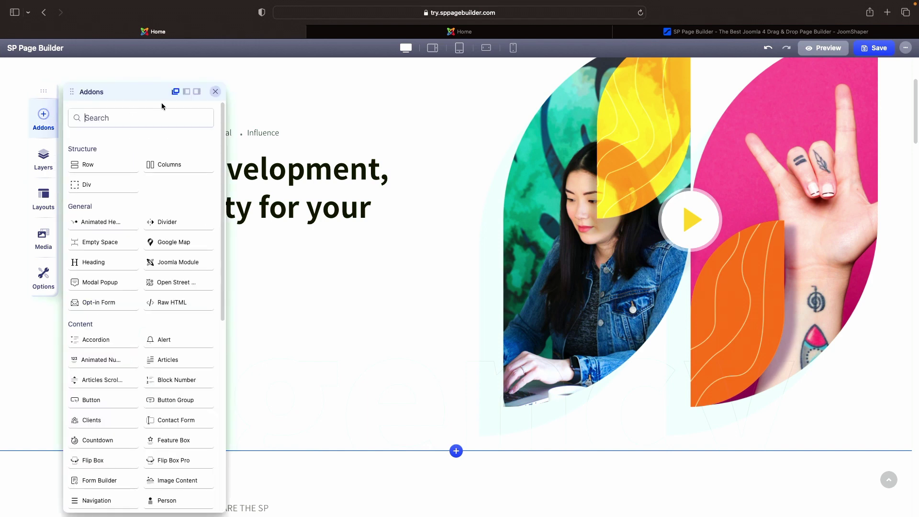
click(187, 93)
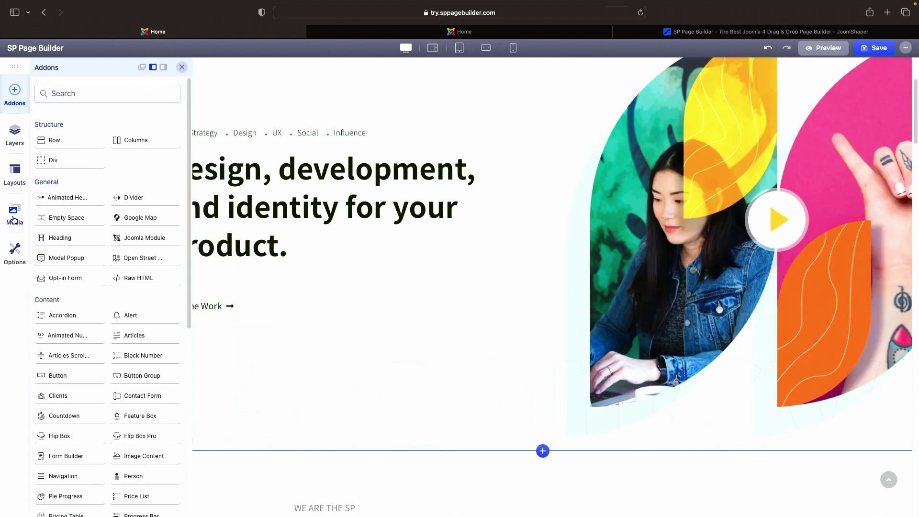
scroll(254, 264, down, 6)
scroll(326, 354, up, 9)
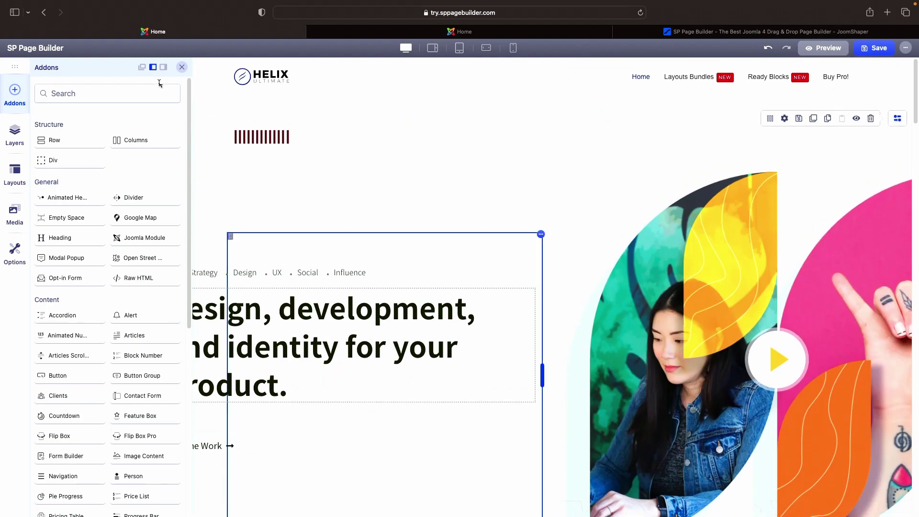
click(164, 68)
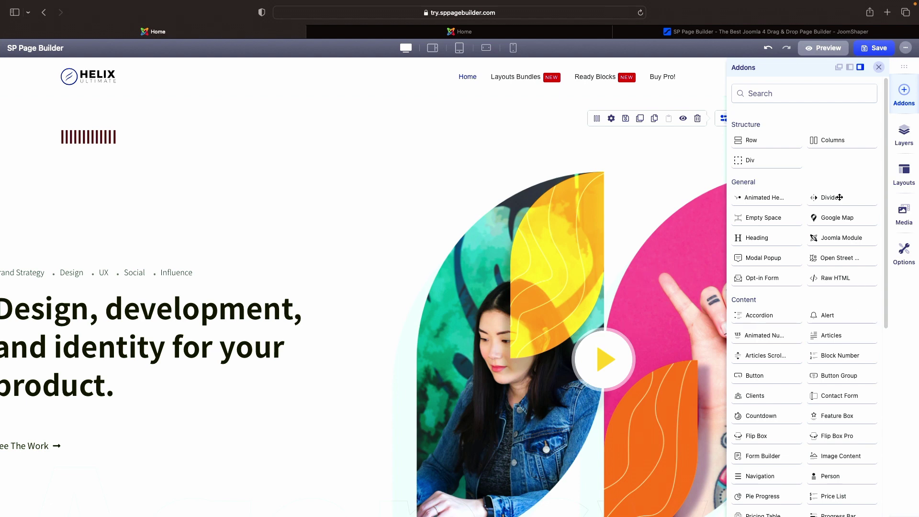
click(838, 67)
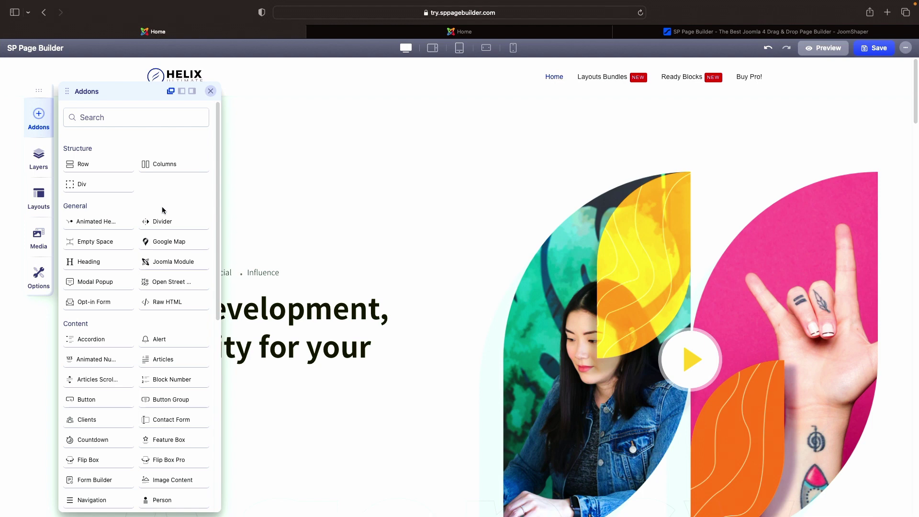
Search the addons for "Box" and for "Module", clearing the search after each.
text(Box)
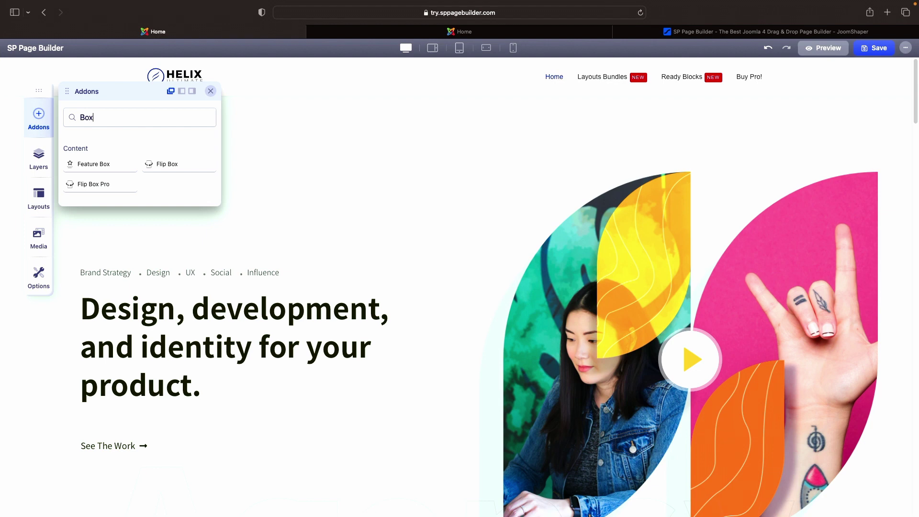
key(BackSpace)
key(BackSpace)
key(BackSpace)
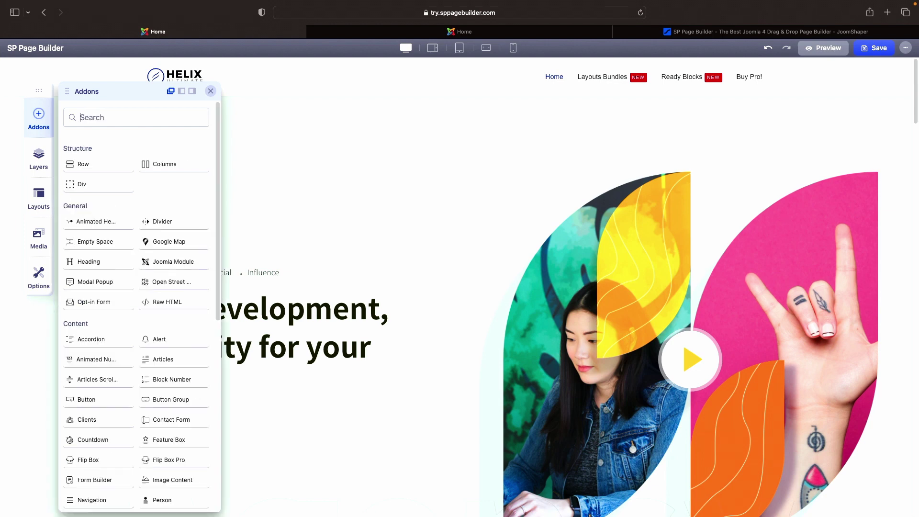
text(Module)
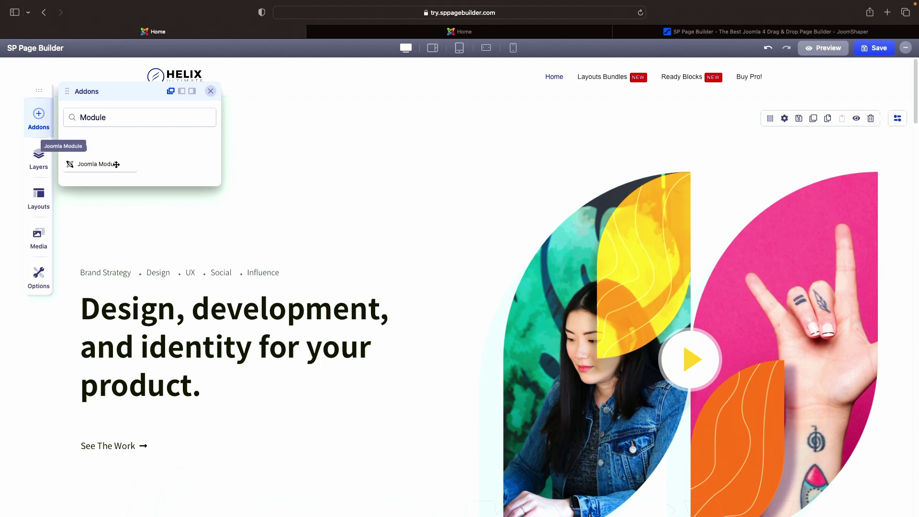
key(BackSpace)
key(BackSpace)
key(BackSpace)
key(BackSpace)
key(BackSpace)
key(BackSpace)
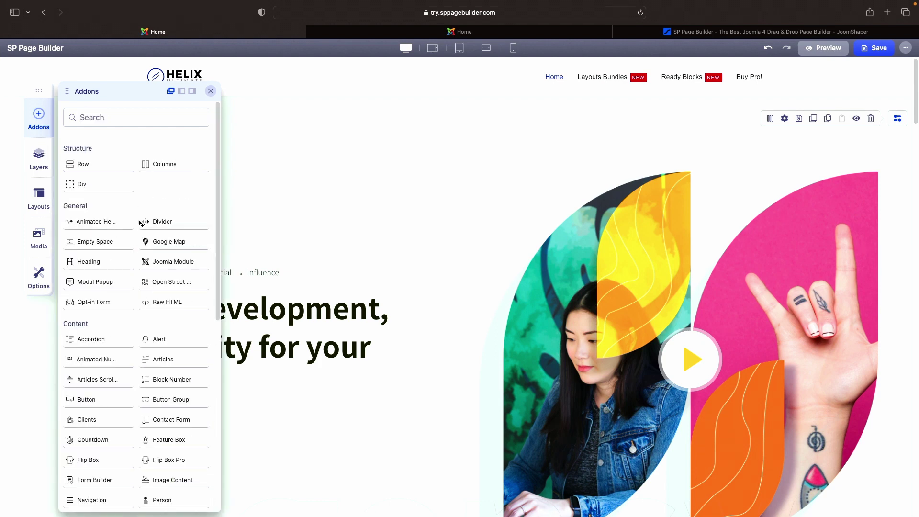
Search the addons for "Titl", clear the search and browse the full addon list.
text(Titl)
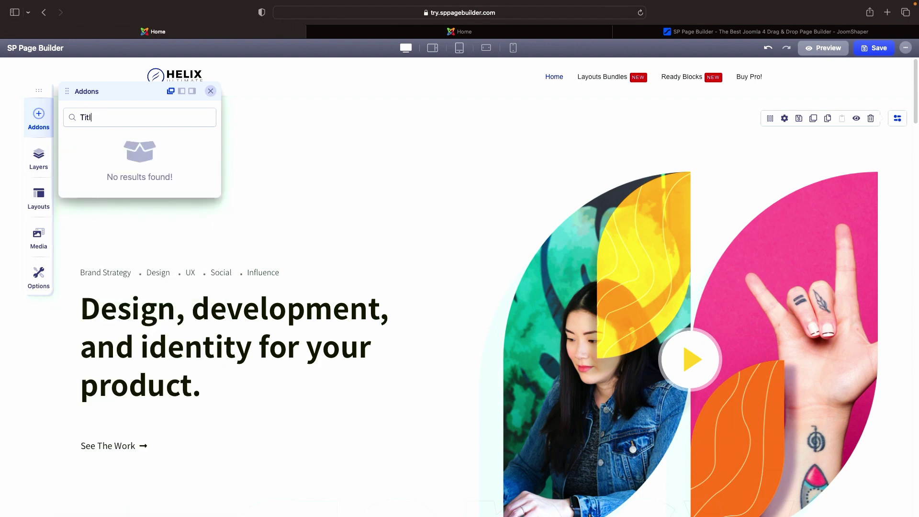
key(BackSpace)
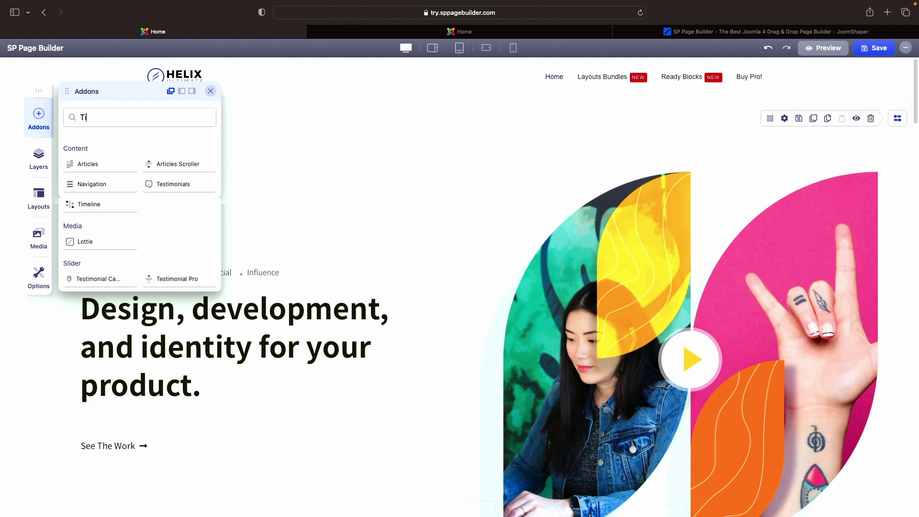
key(BackSpace)
key(BackSpace)
scroll(188, 300, down, 10)
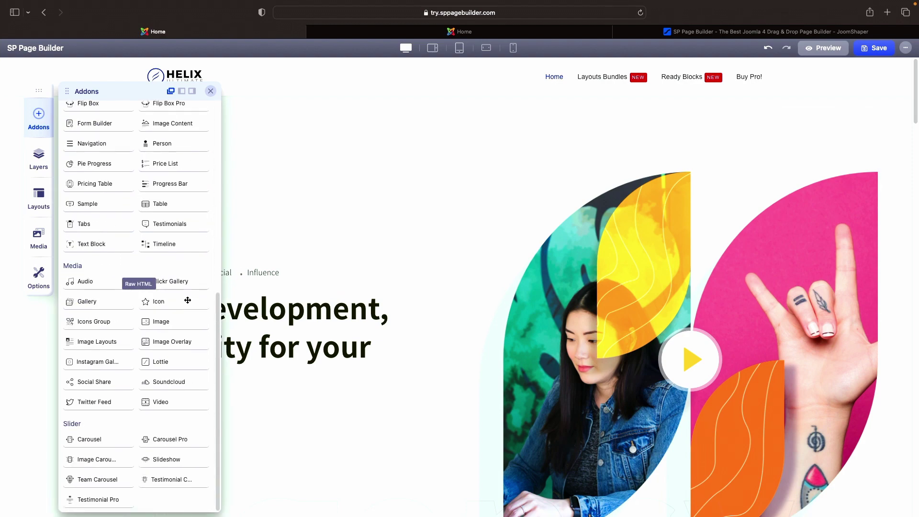
scroll(188, 300, up, 10)
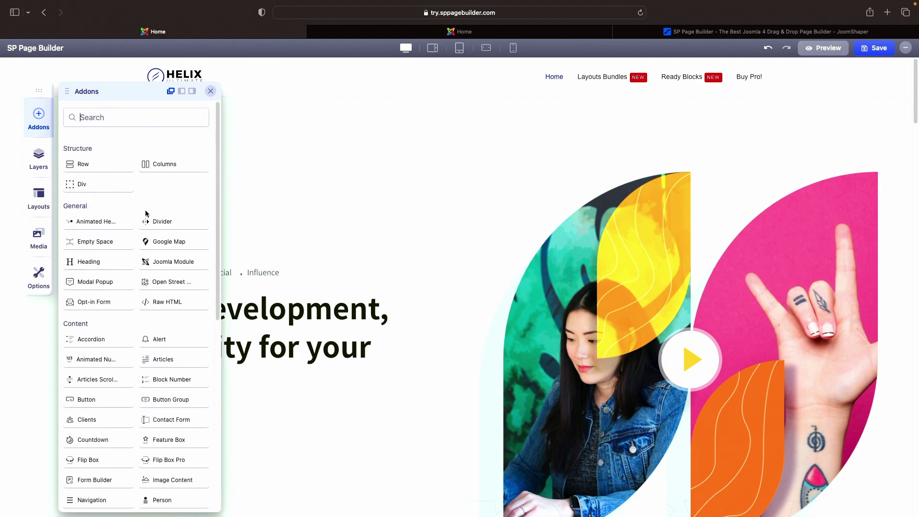
scroll(146, 214, down, 8)
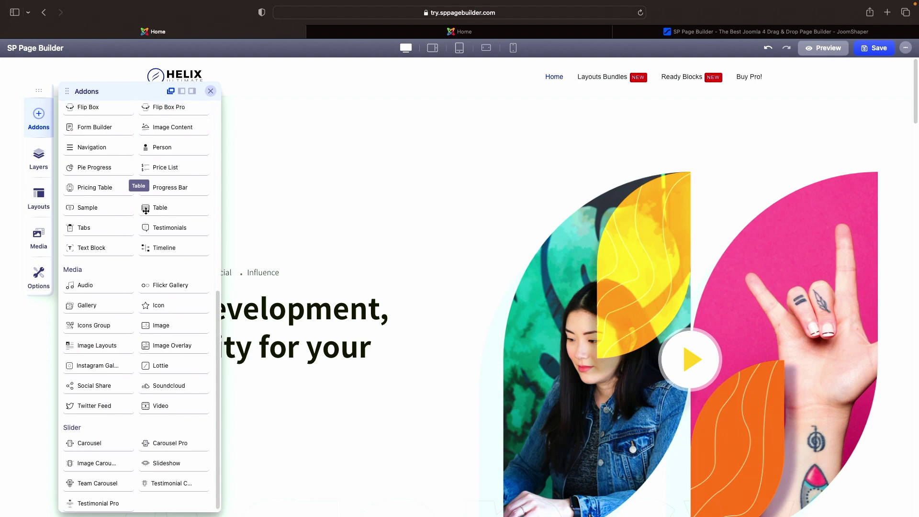
Try to place the Animated Heading addon in the hero section's text column.
scroll(146, 211, up, 8)
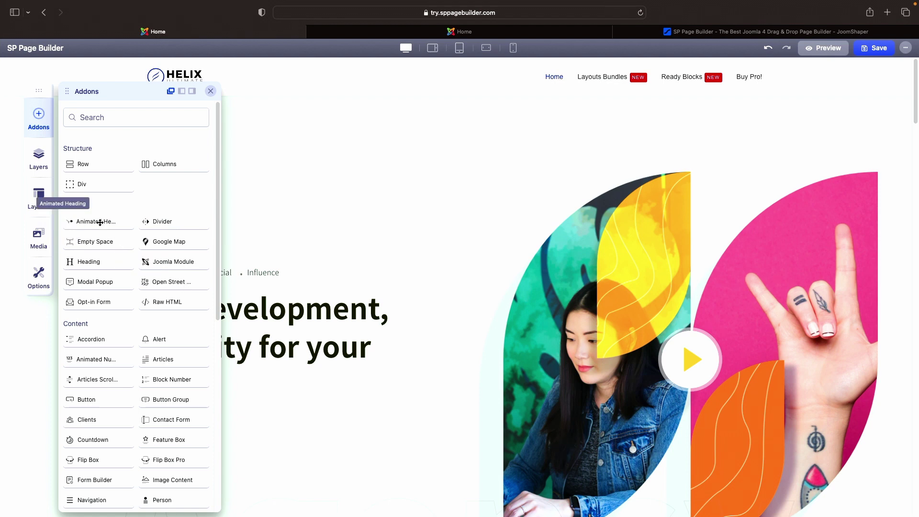
drag(100, 222, 300, 232)
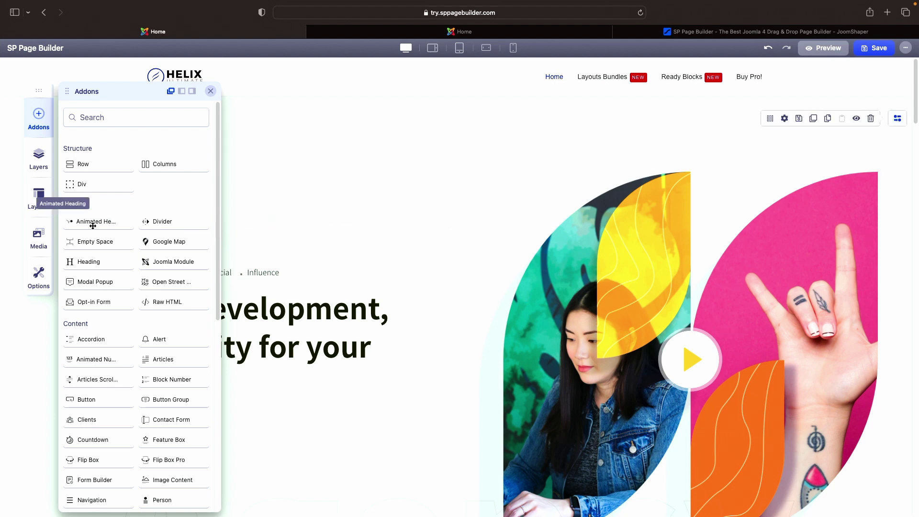
drag(82, 220, 331, 244)
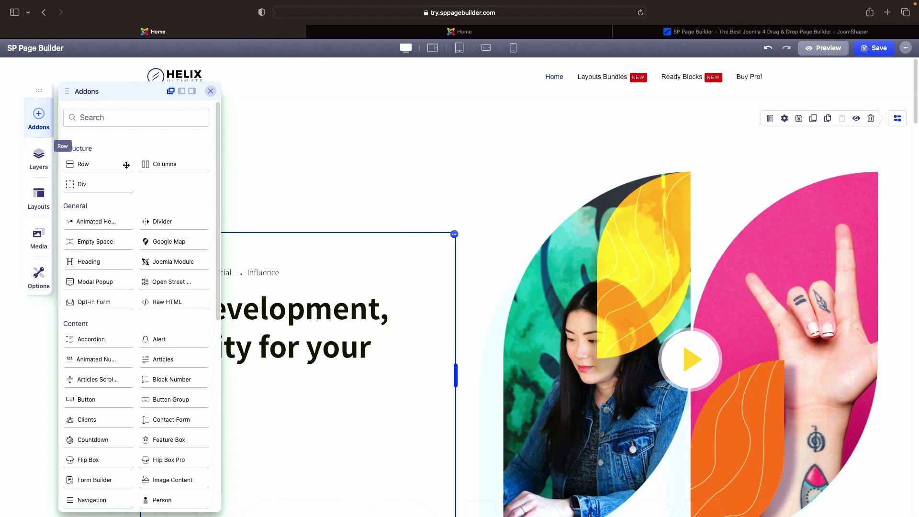
Browse the addons list from the General group to the Slider group, then close, reopen and close the list.
scroll(126, 165, down, 3)
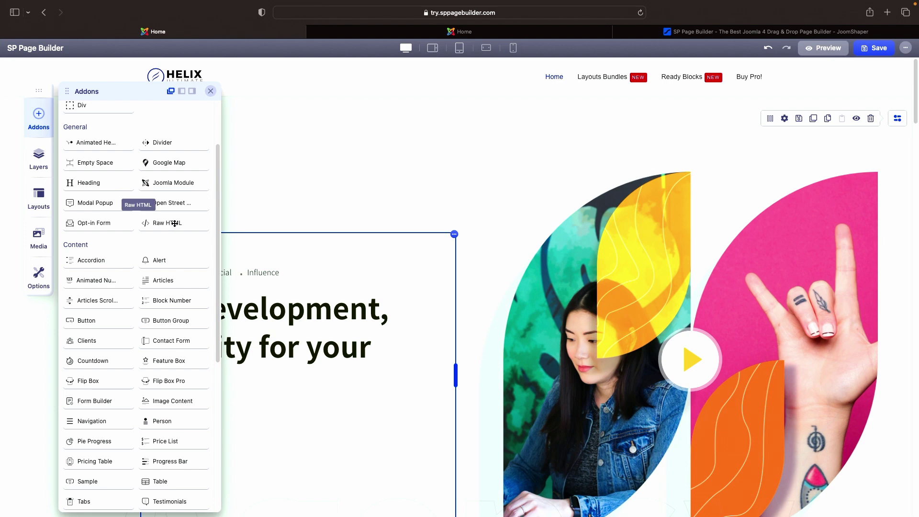
scroll(172, 260, down, 10)
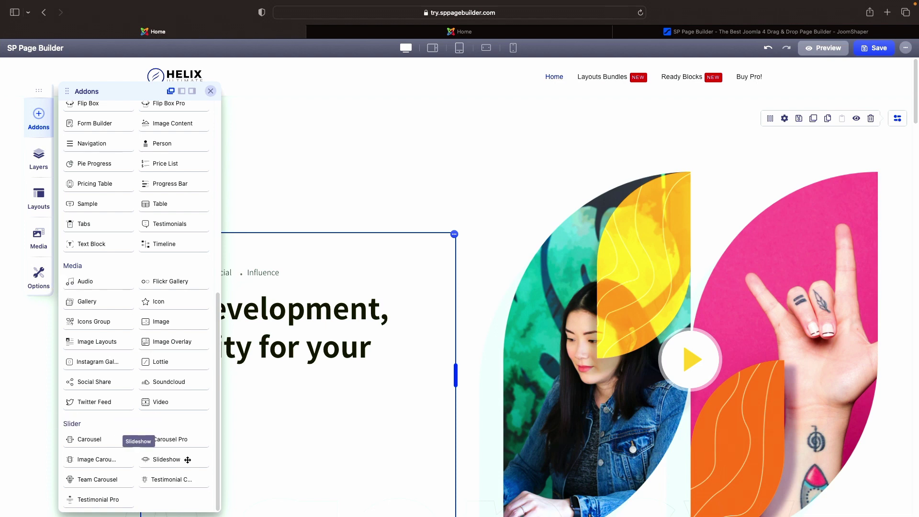
scroll(188, 460, up, 6)
scroll(188, 459, up, 2)
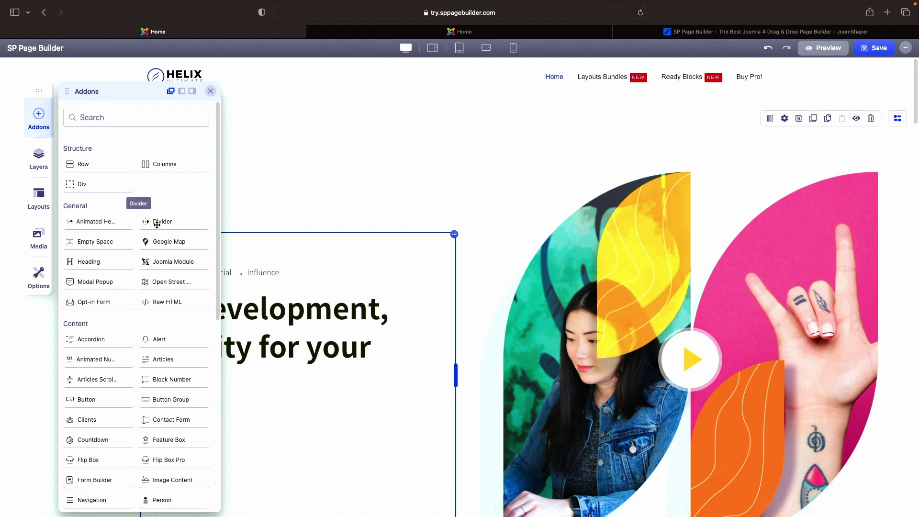
click(209, 91)
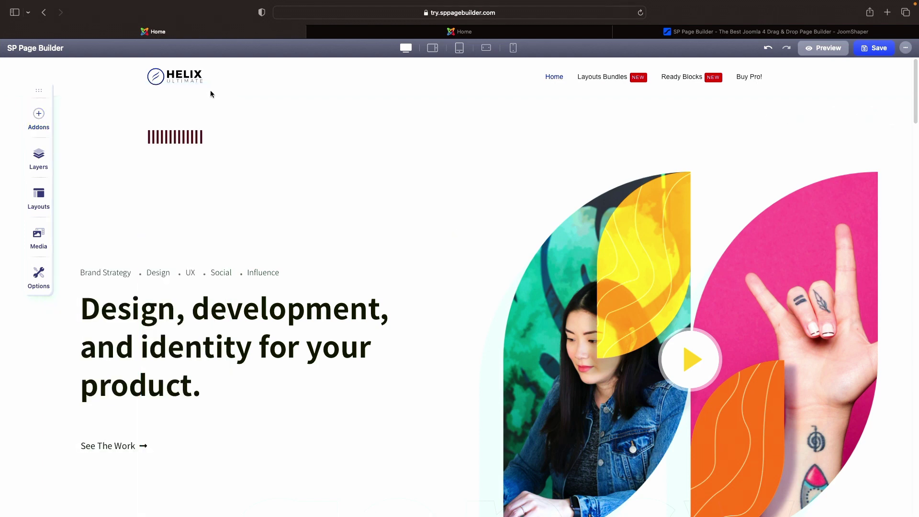
click(36, 122)
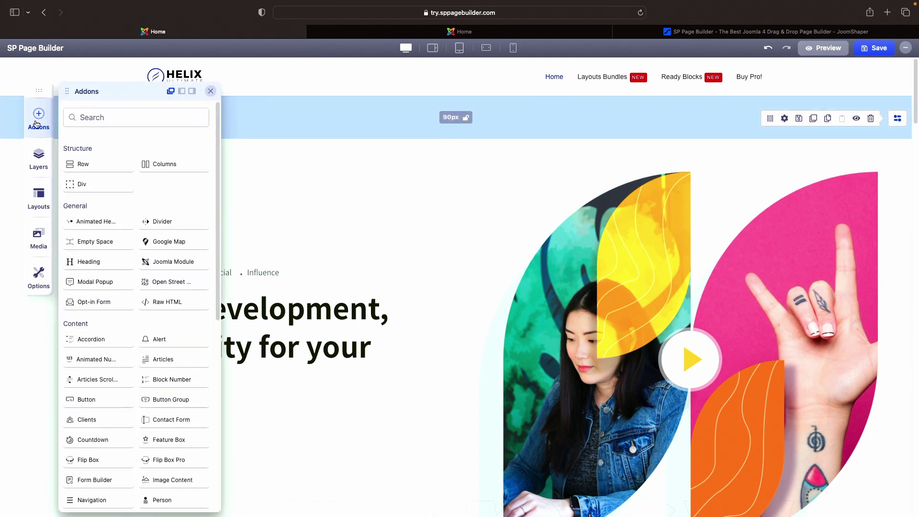
click(37, 123)
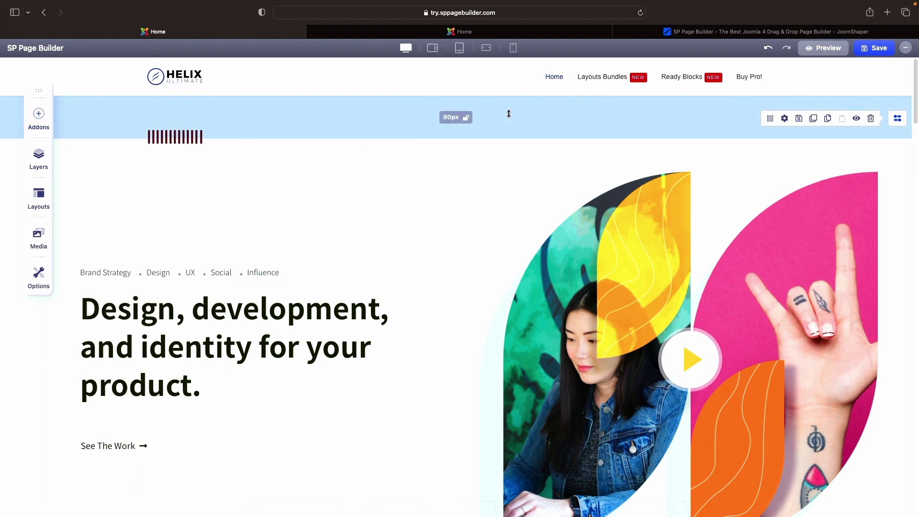
Increase the top padding of the "WE ARE THE SP" row to 187px and reset it to 87px in the row settings.
scroll(504, 217, down, 7)
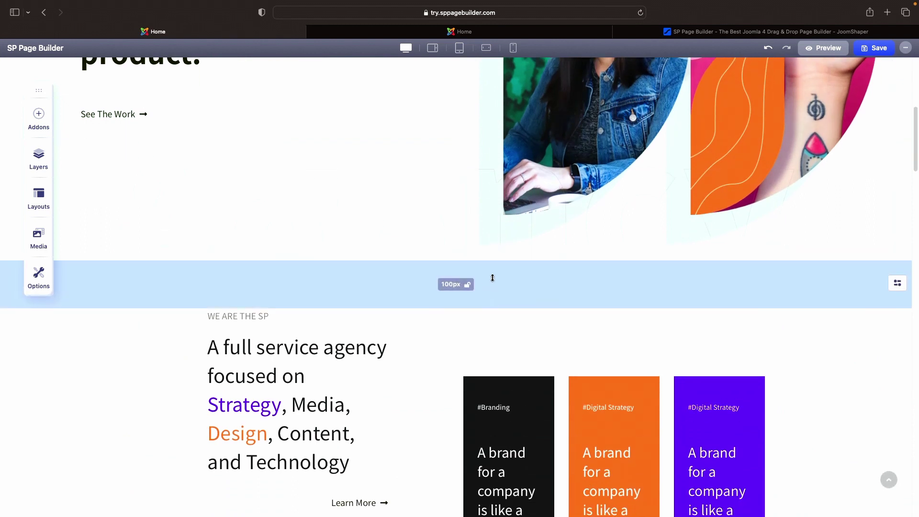
mouse_move(492, 277)
mouse_down()
mouse_move(488, 203)
mouse_move(485, 497)
mouse_move(490, 252)
mouse_move(492, 296)
mouse_up()
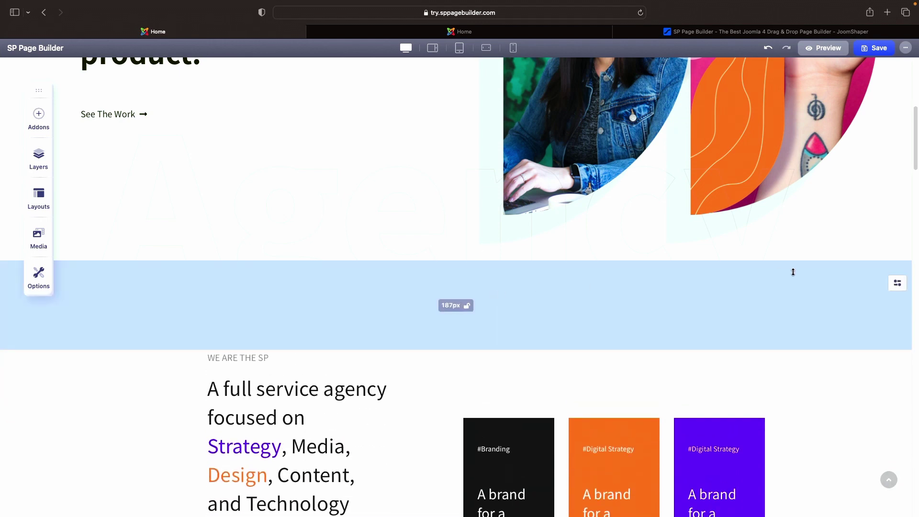
click(897, 282)
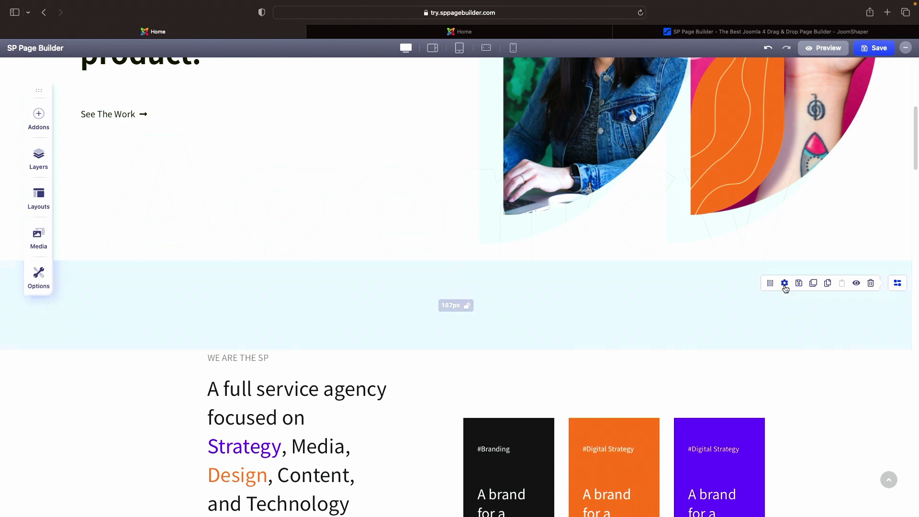
click(784, 283)
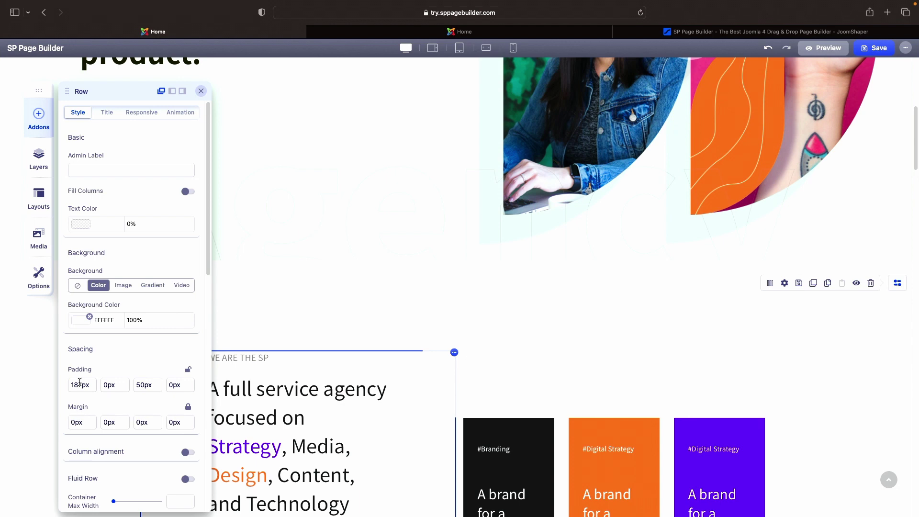
click(75, 383)
key(BackSpace)
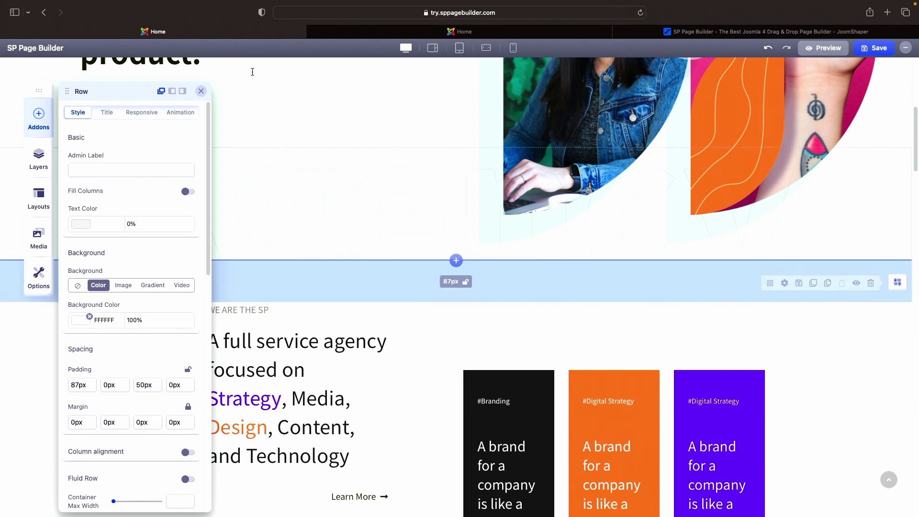
click(199, 92)
Add a two-column row between the hero and "WE ARE THE SP" sections and place an Empty Space addon in its first column.
scroll(523, 166, down, 3)
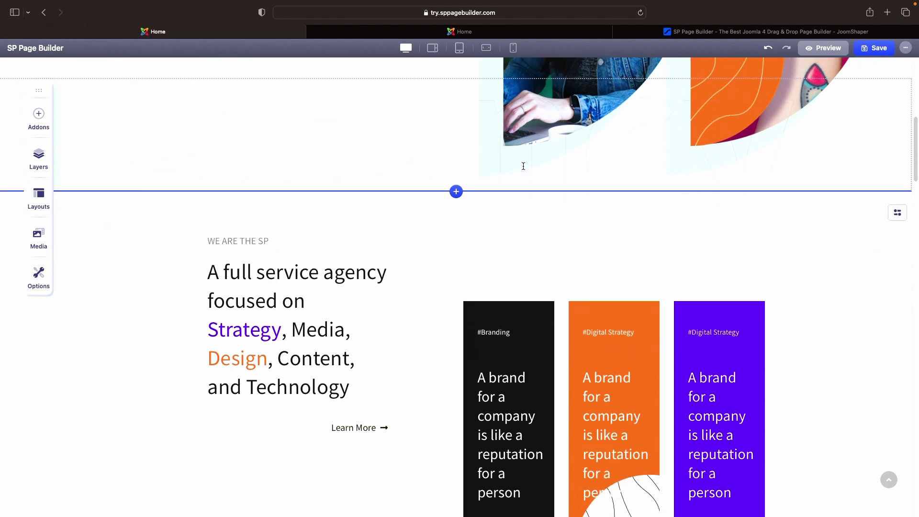
click(49, 118)
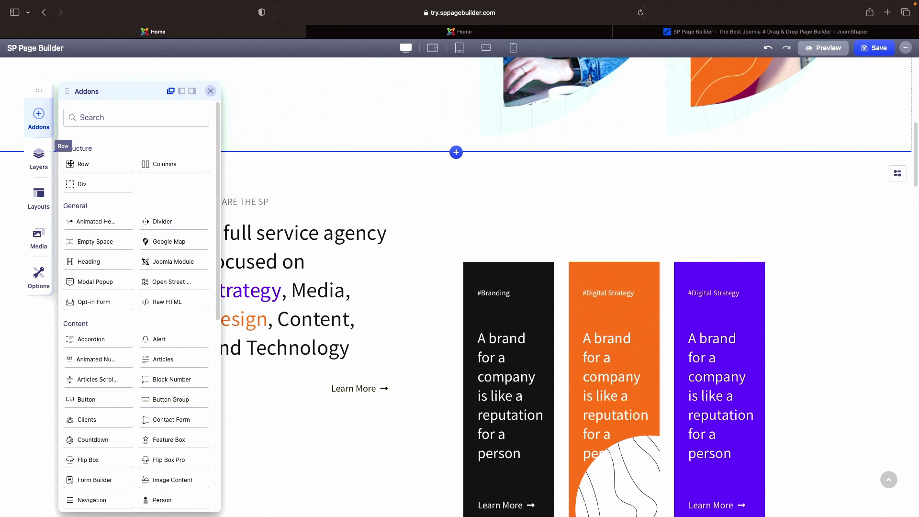
drag(70, 164, 332, 199)
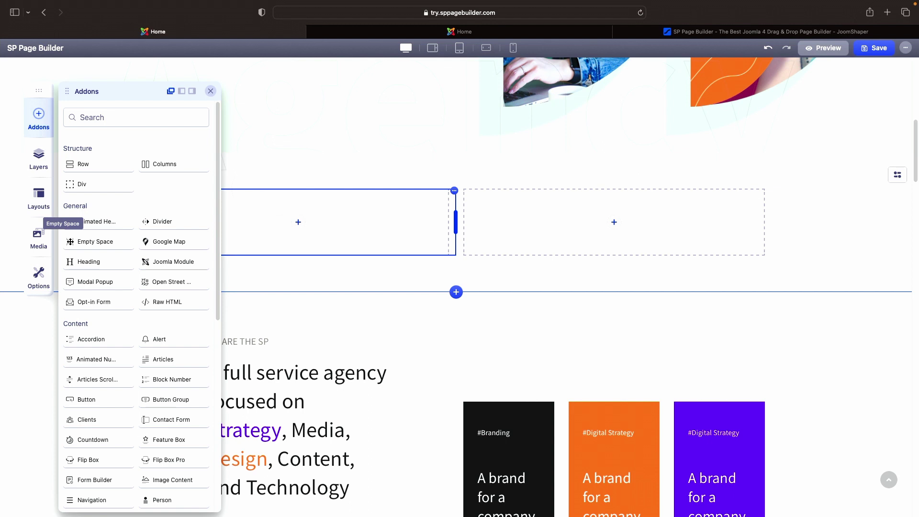
drag(70, 241, 400, 216)
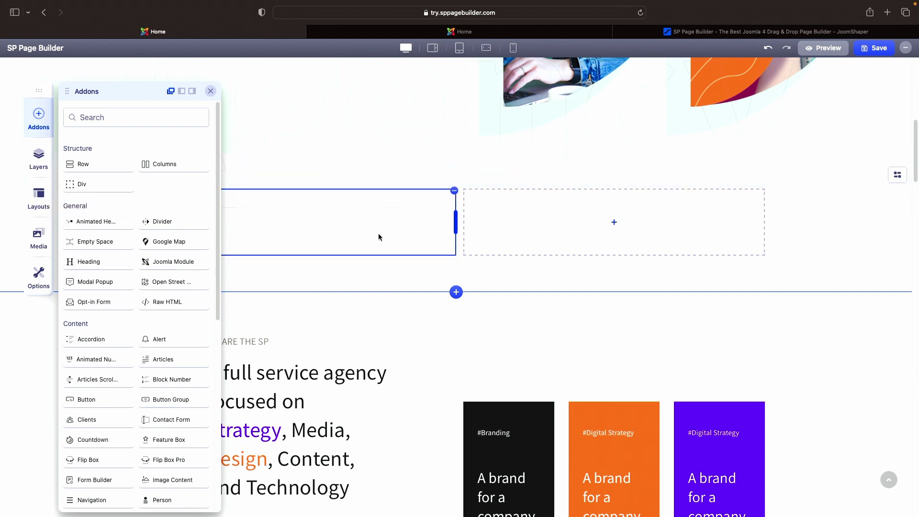
Examine the page's section layers, including the second section's contents and available actions.
click(42, 165)
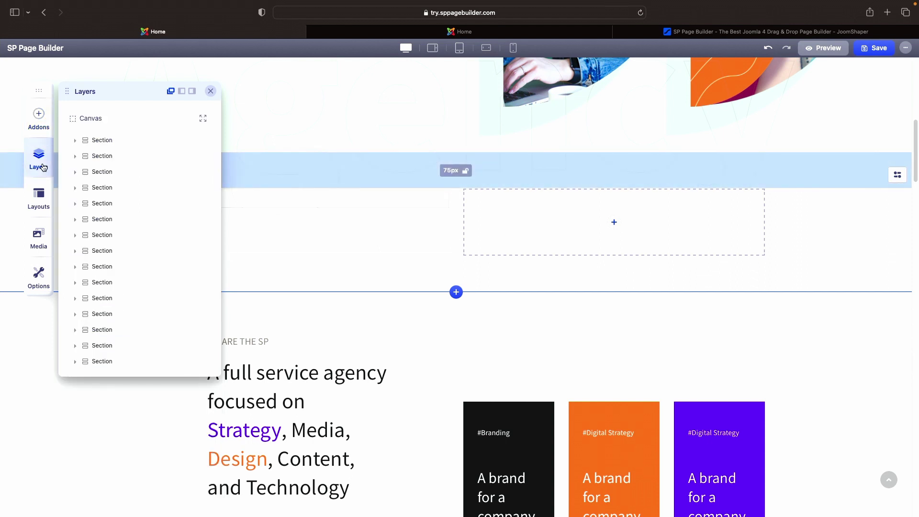
click(591, 200)
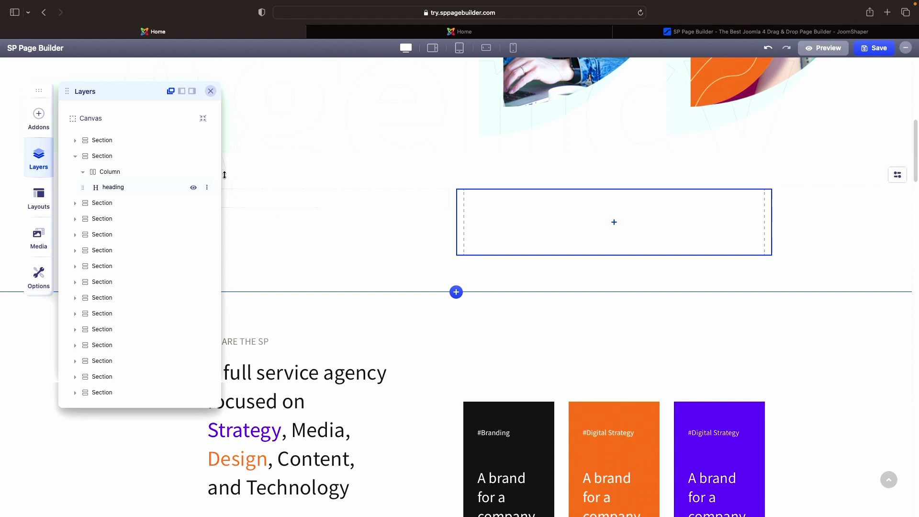
click(75, 156)
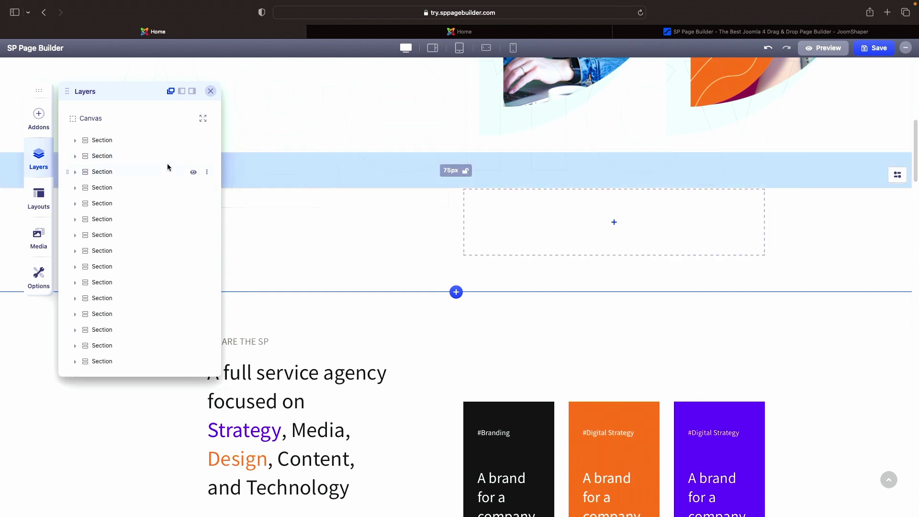
click(206, 158)
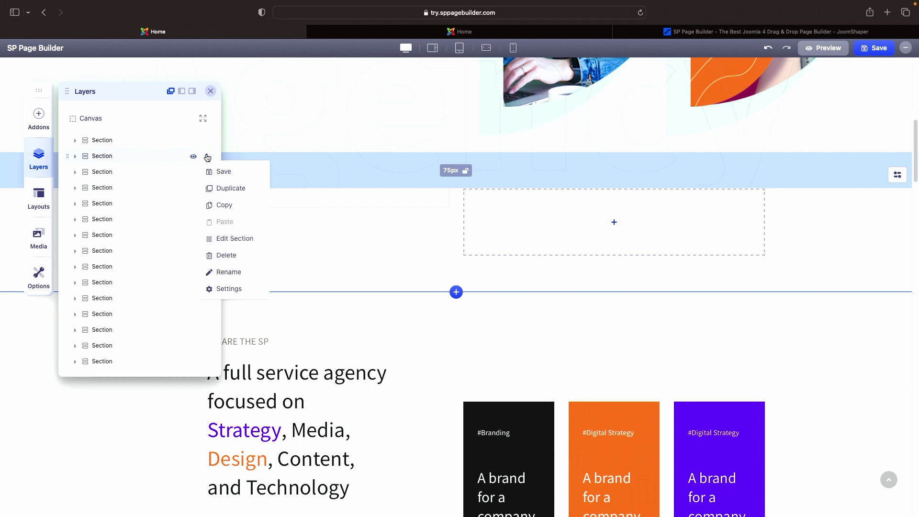
click(564, 194)
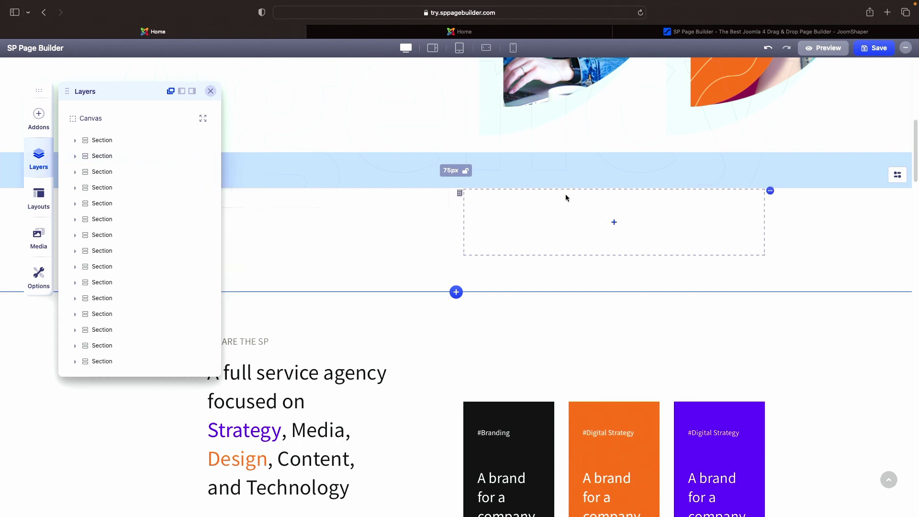
Collapse the hero section in the layers list, hide it on the page and make it visible again.
scroll(565, 194, up, 10)
click(566, 197)
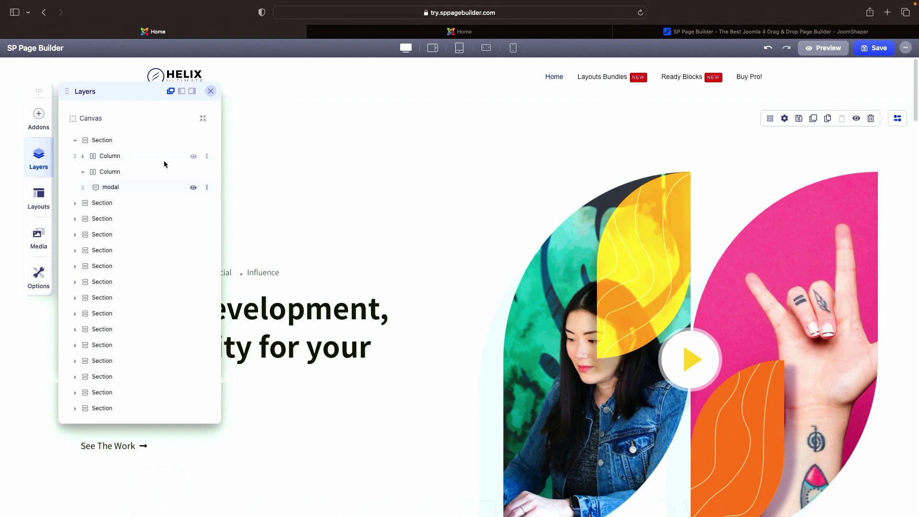
click(75, 142)
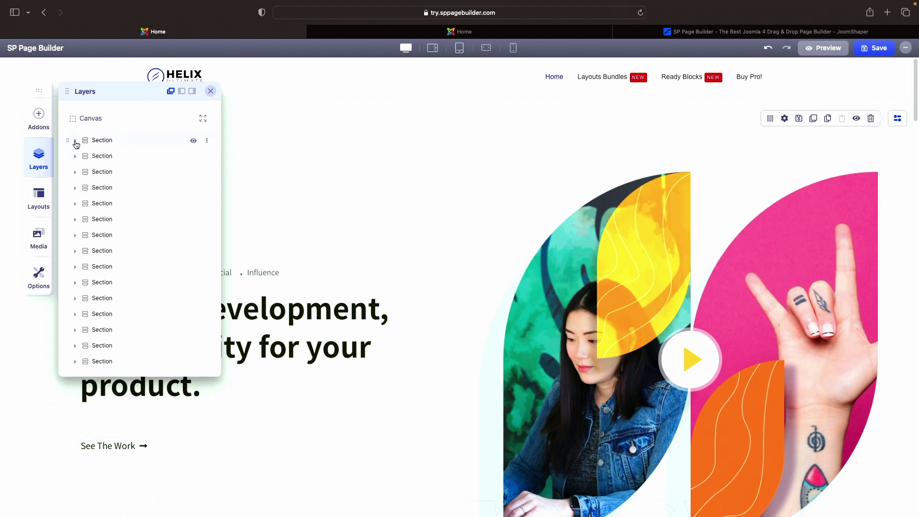
click(194, 141)
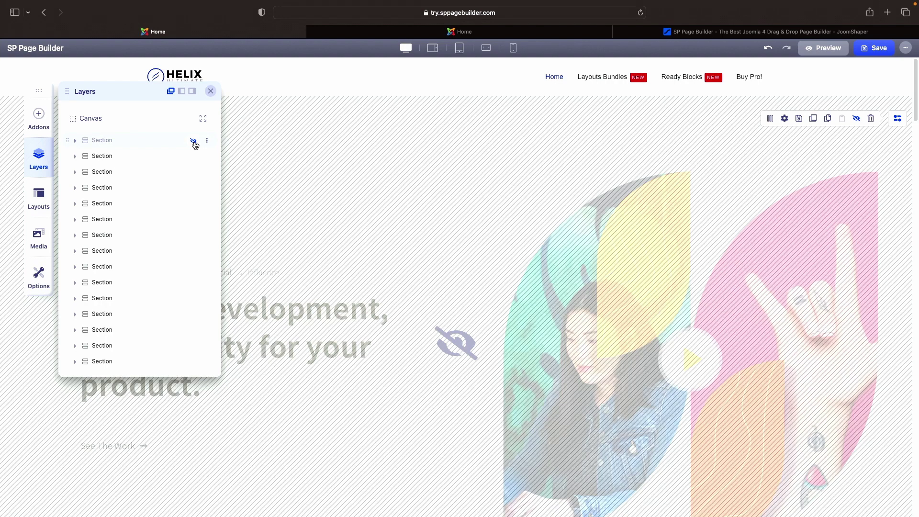
click(193, 141)
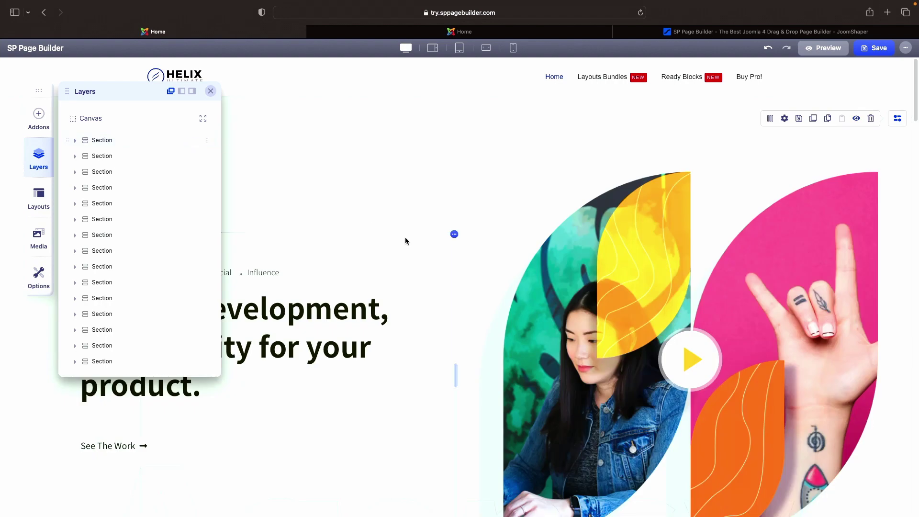
Inspect the hero section's column and addon layers and collapse its layer tree.
scroll(405, 237, down, 3)
scroll(405, 241, up, 2)
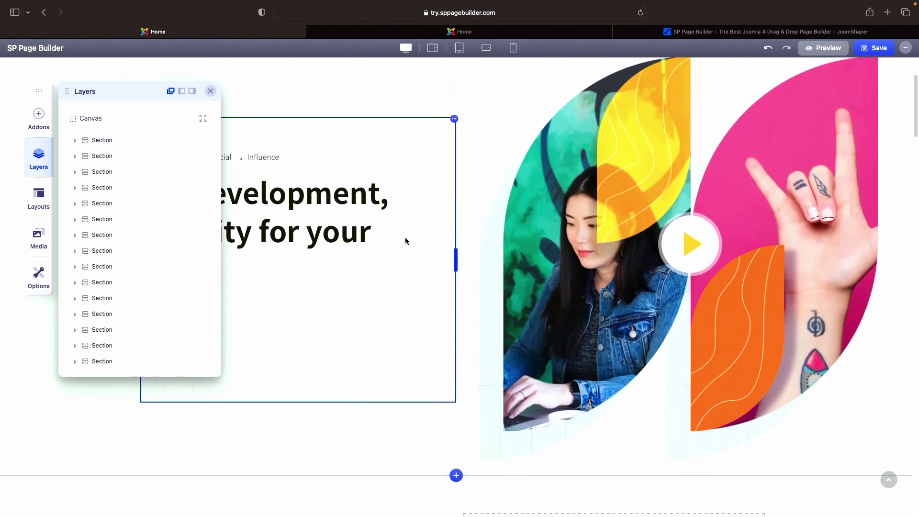
scroll(588, 242, up, 3)
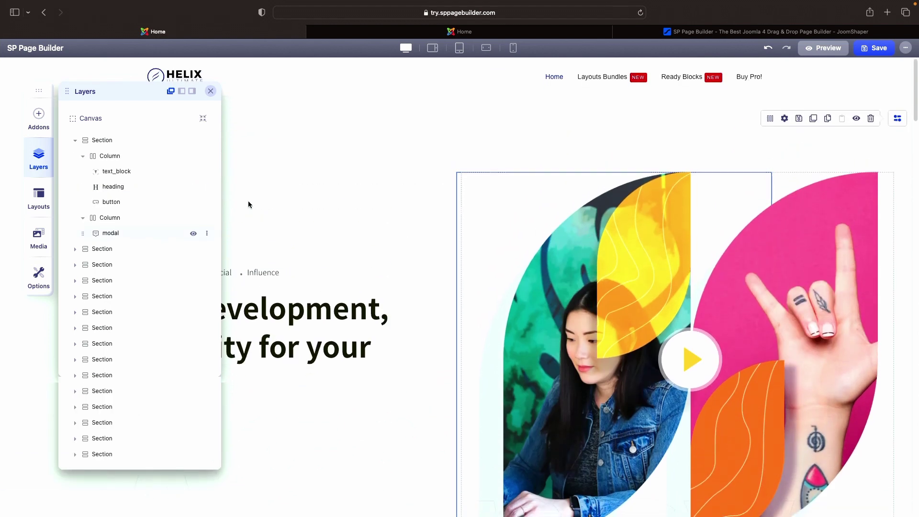
click(75, 141)
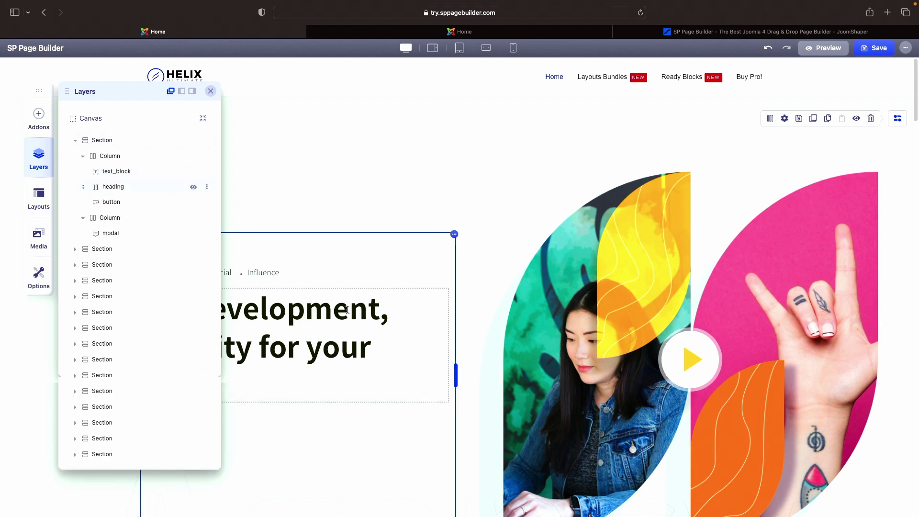
click(75, 140)
Start saving the hero section as a reusable section, cancel the naming dialog and return to the layers list.
click(207, 141)
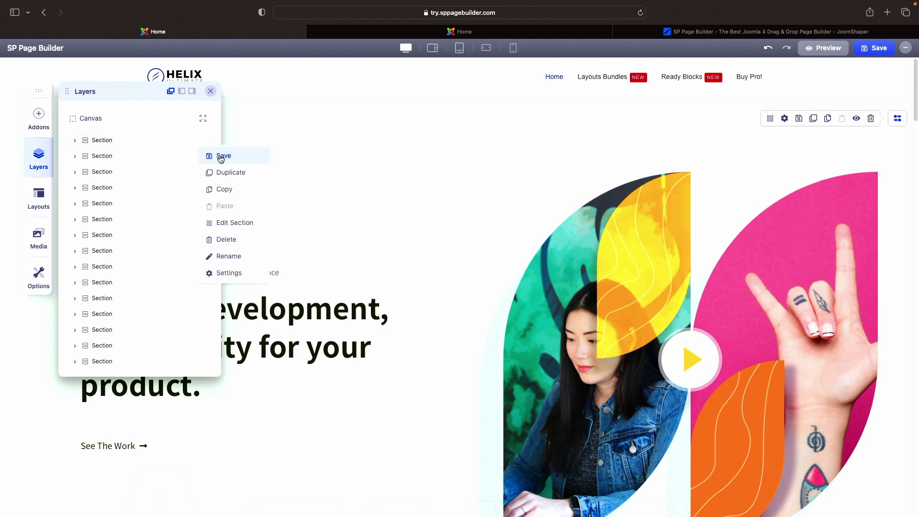
click(220, 157)
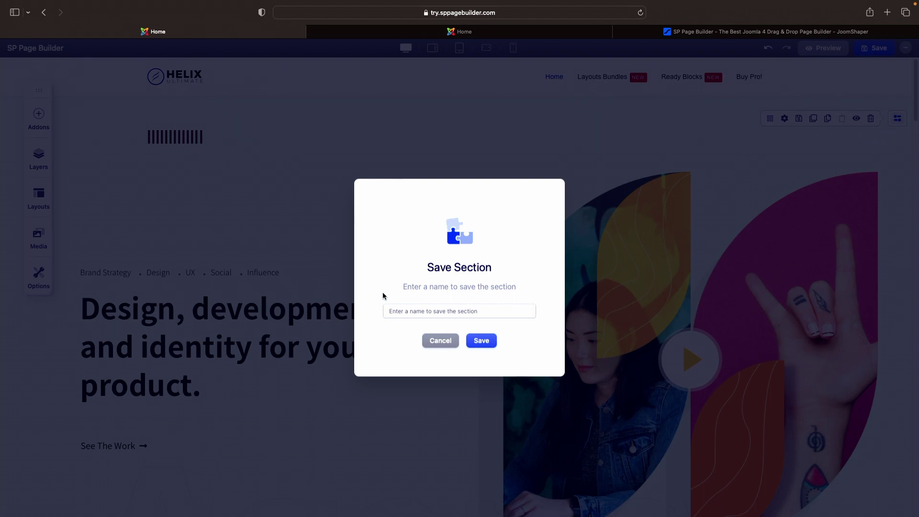
click(440, 340)
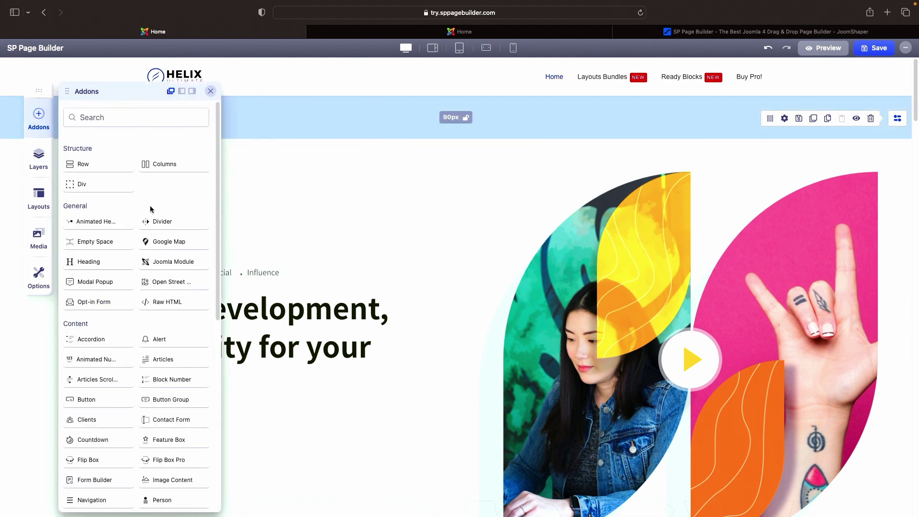
click(211, 92)
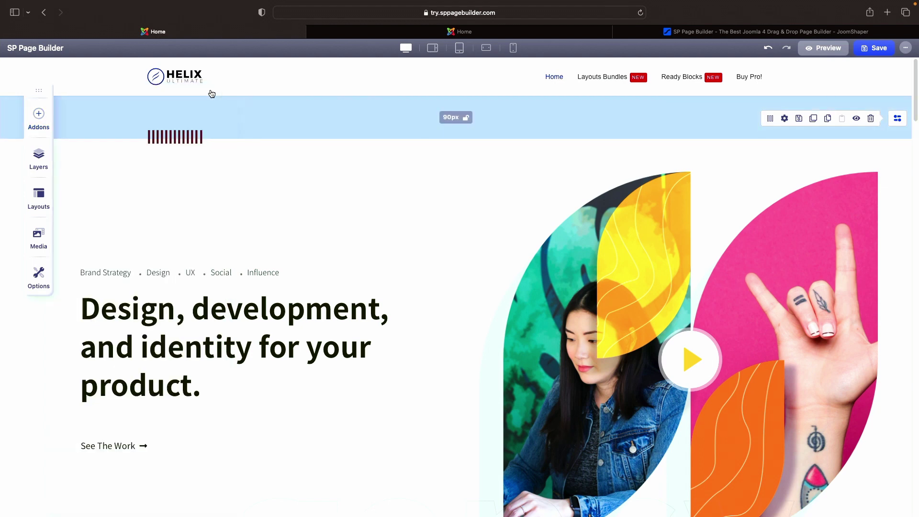
click(39, 162)
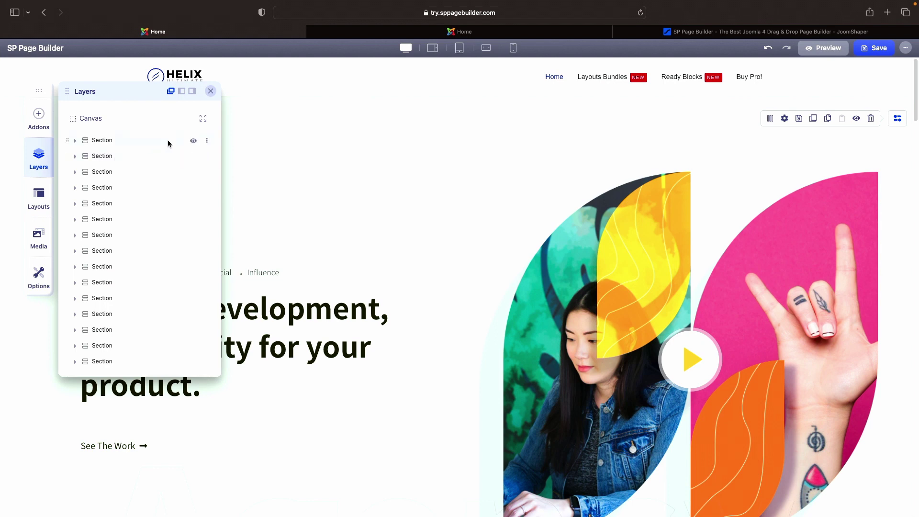
Duplicate the hero section from the layers list, delete the duplicate and collapse the hero section's layer tree.
click(208, 144)
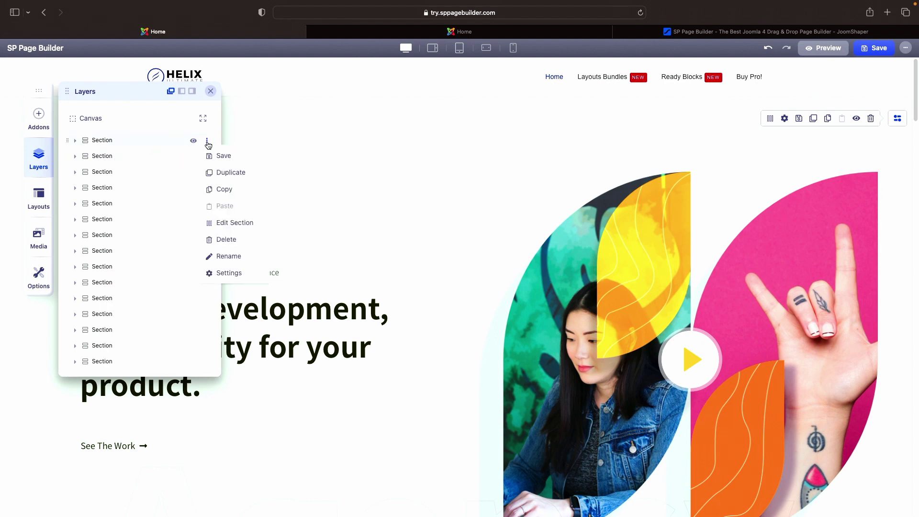
click(229, 173)
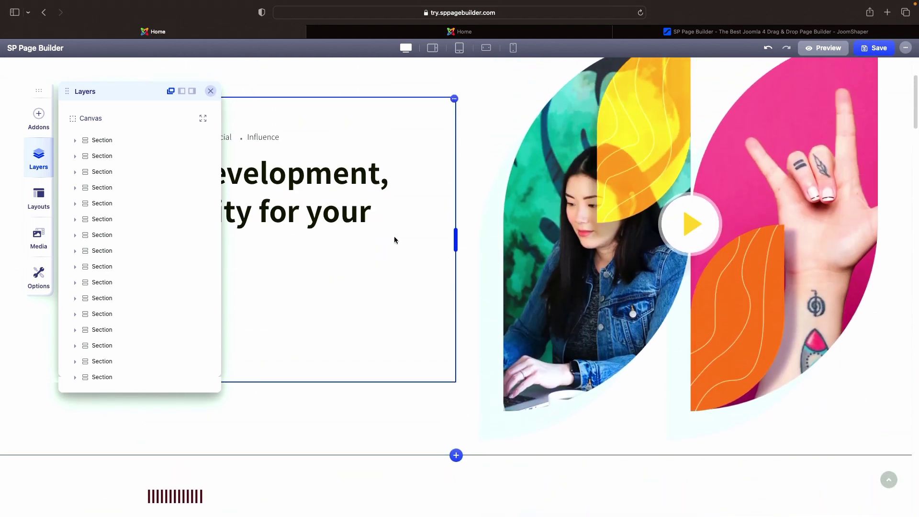
scroll(395, 240, up, 3)
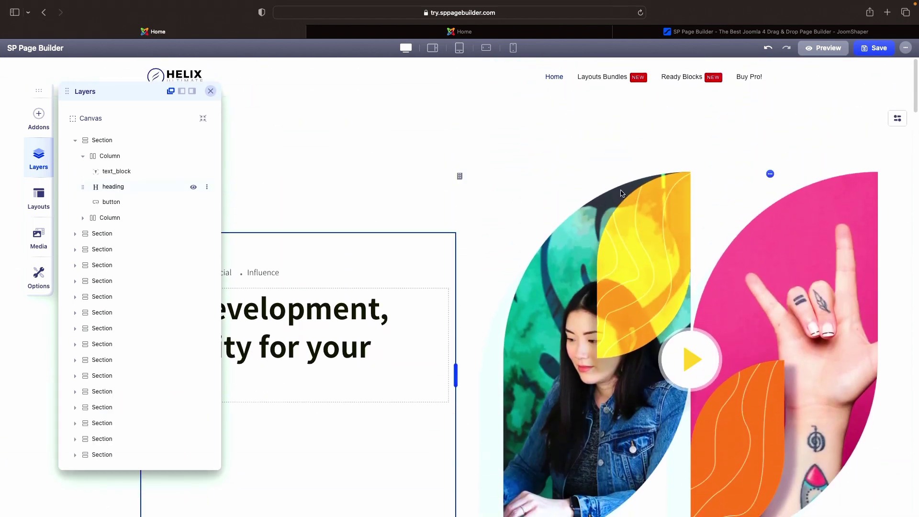
mouse_move(828, 119)
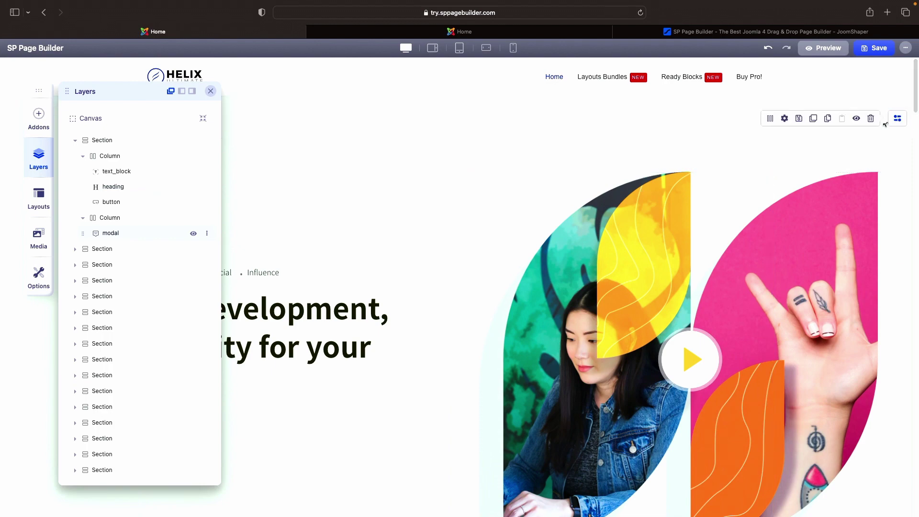
click(871, 121)
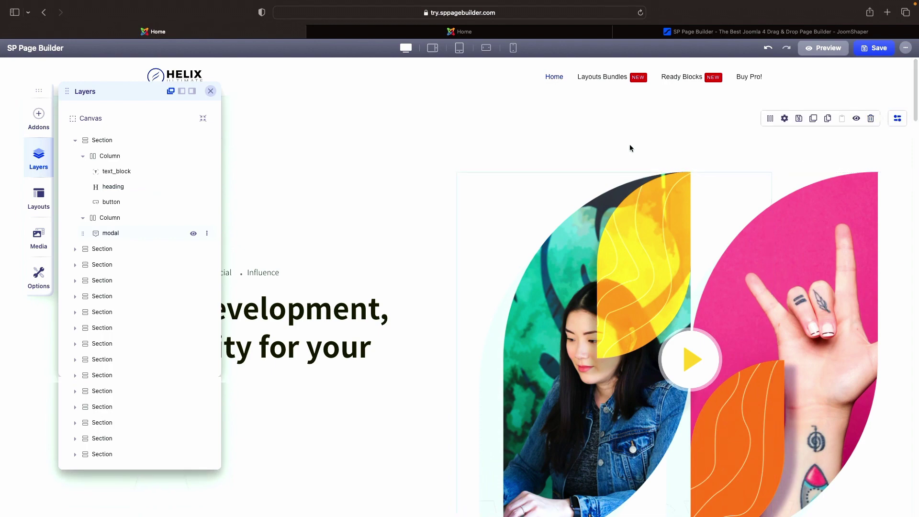
scroll(630, 145, down, 7)
scroll(630, 148, up, 7)
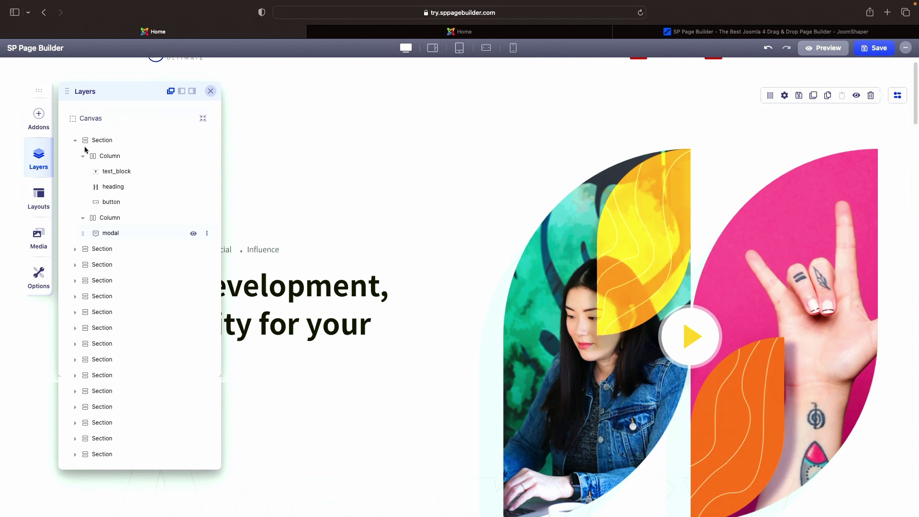
click(75, 140)
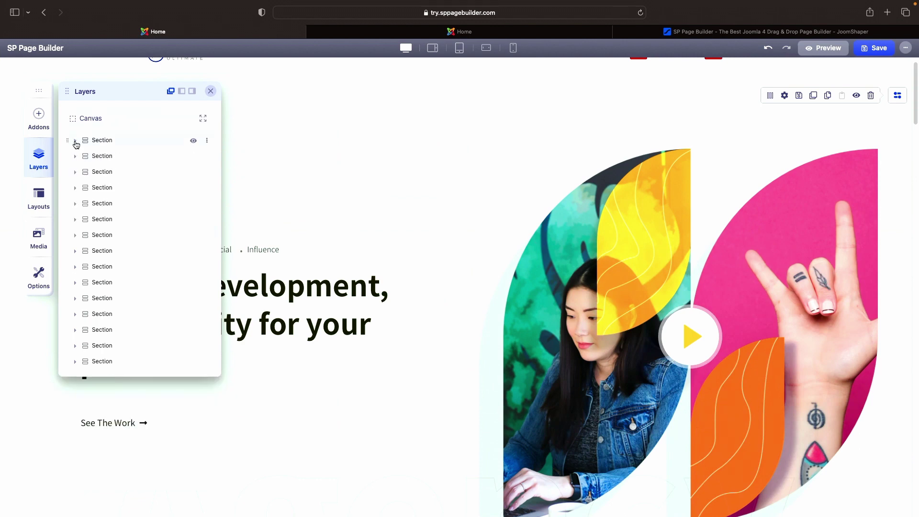
Open the hero section's row settings from the layers list, close them and return to the layers list.
click(208, 142)
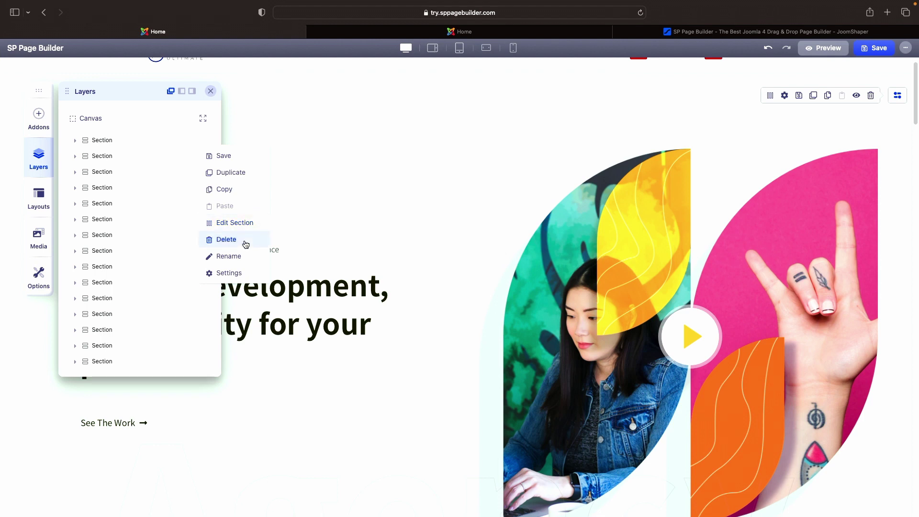
click(236, 272)
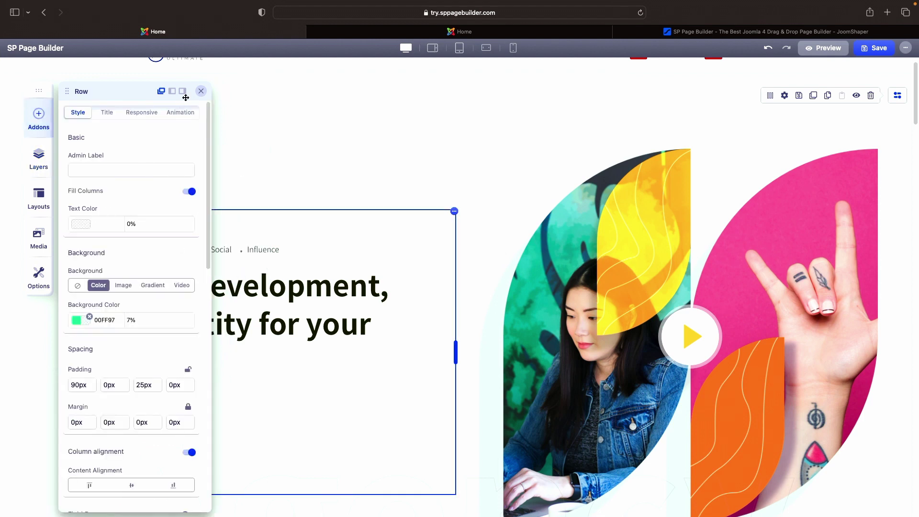
click(201, 92)
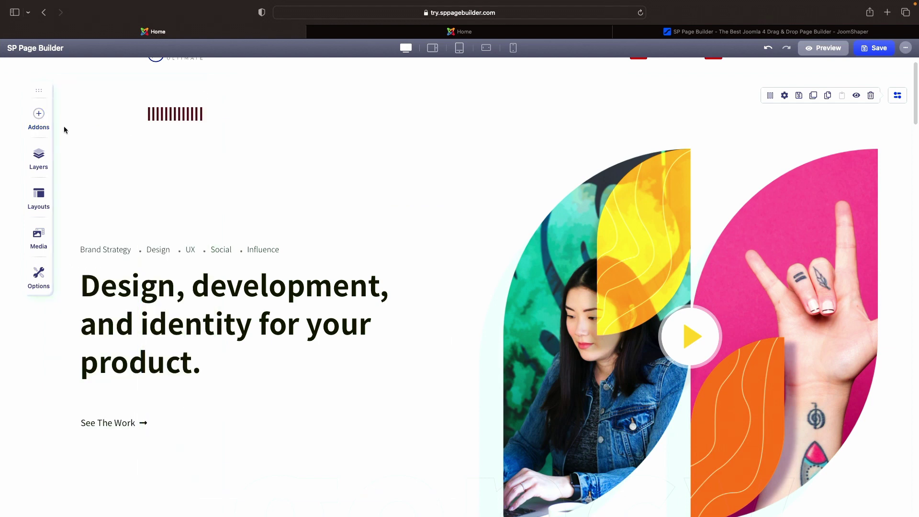
click(34, 126)
click(35, 126)
click(39, 157)
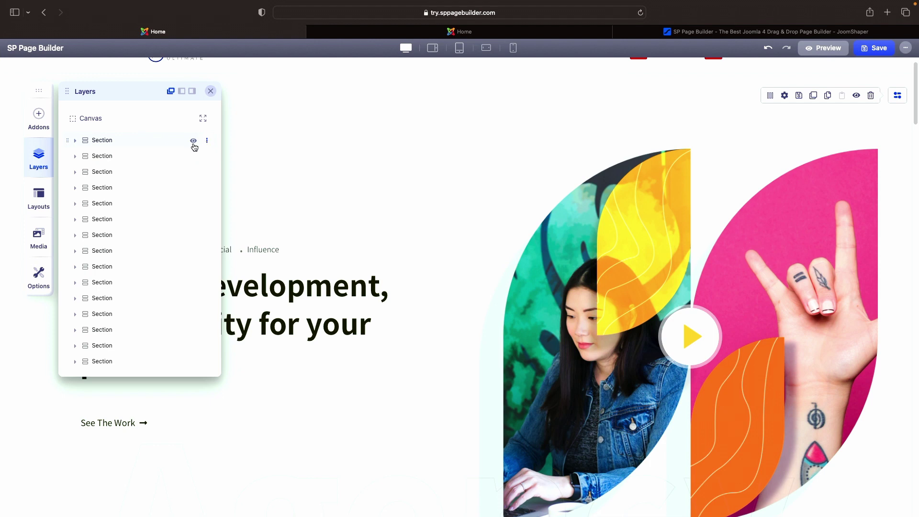
Hide the hero section, undo the hiding and collapse its layer tree.
click(193, 141)
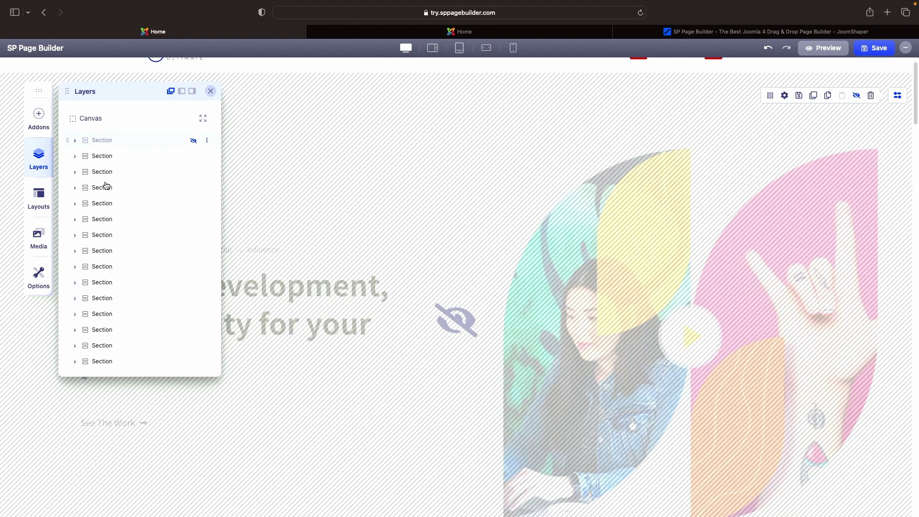
key(super+z)
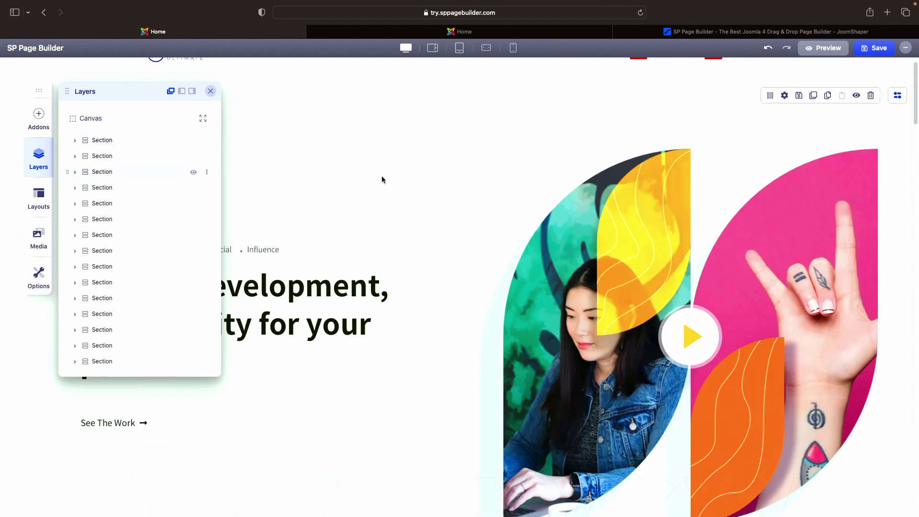
click(382, 179)
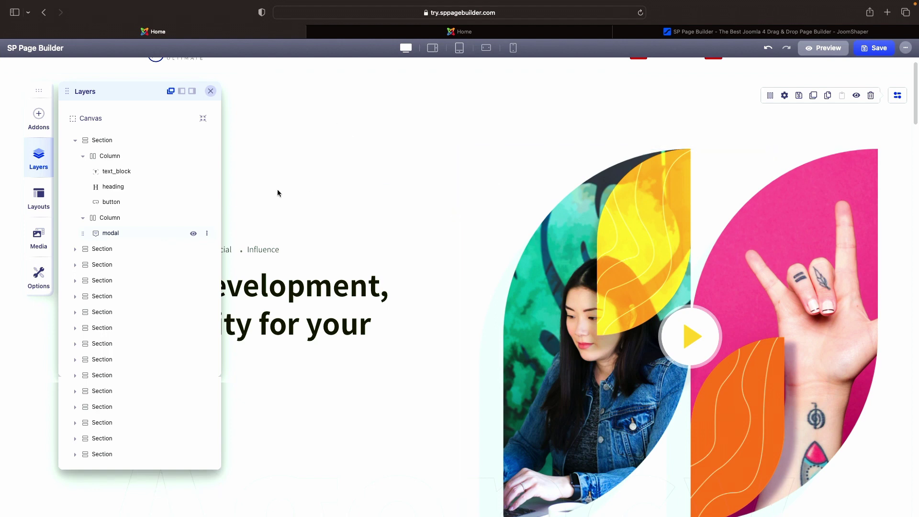
click(75, 140)
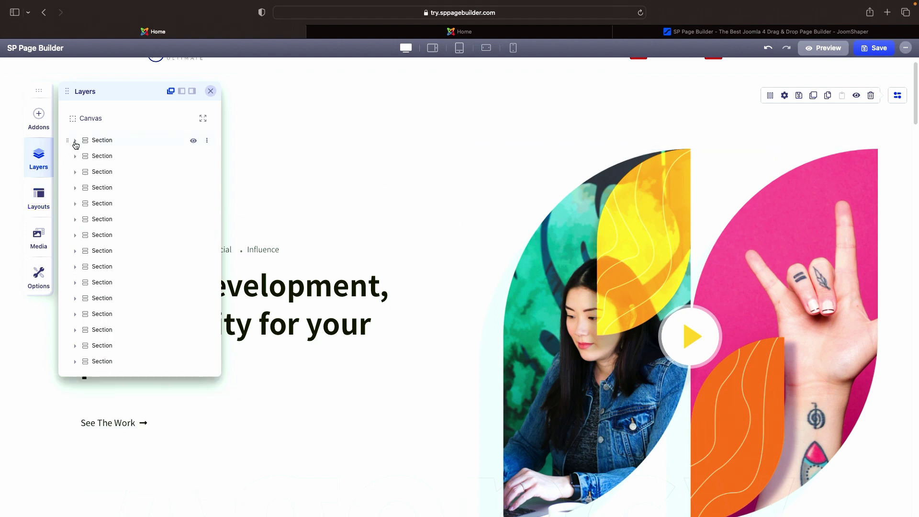
Move the hero section down to third place in the layers list and select it on the page.
drag(67, 140, 74, 172)
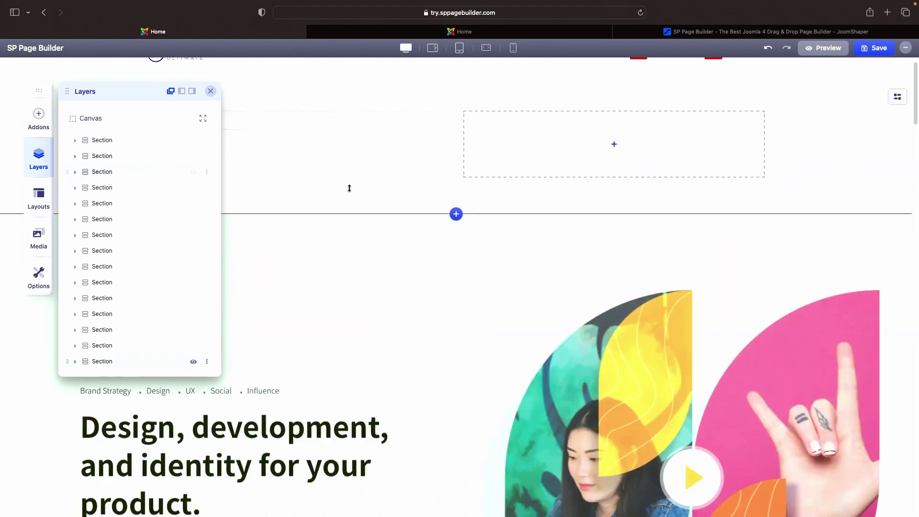
click(349, 188)
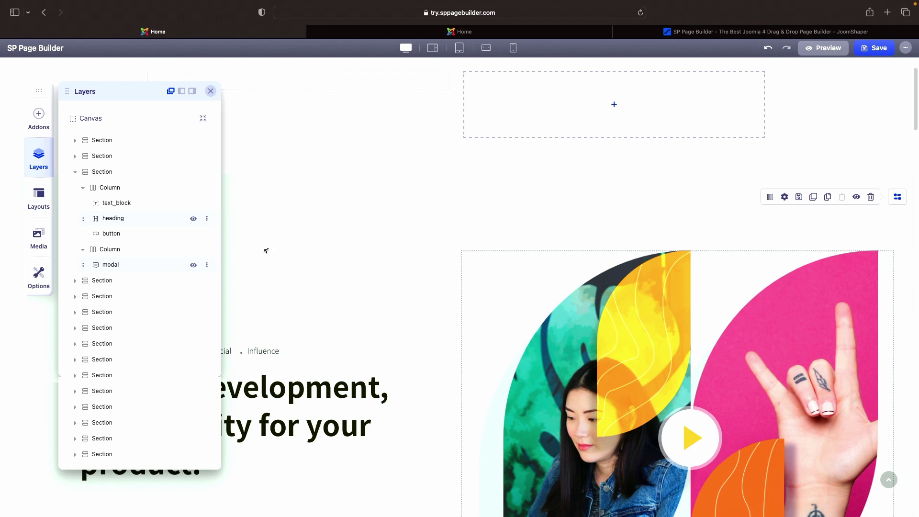
Inspect the layers inside the twelfth section, jump to the first section from the list and expand its layers.
scroll(398, 325, down, 10)
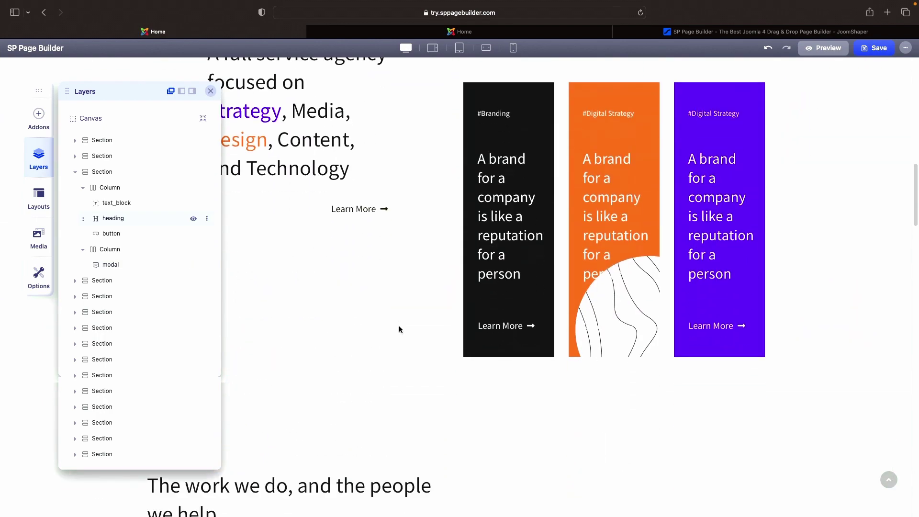
scroll(96, 409, down, 10)
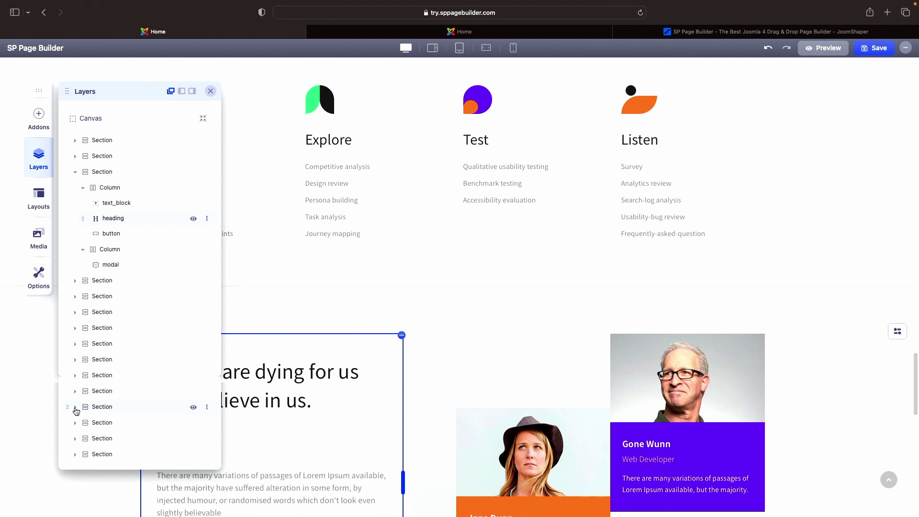
click(75, 408)
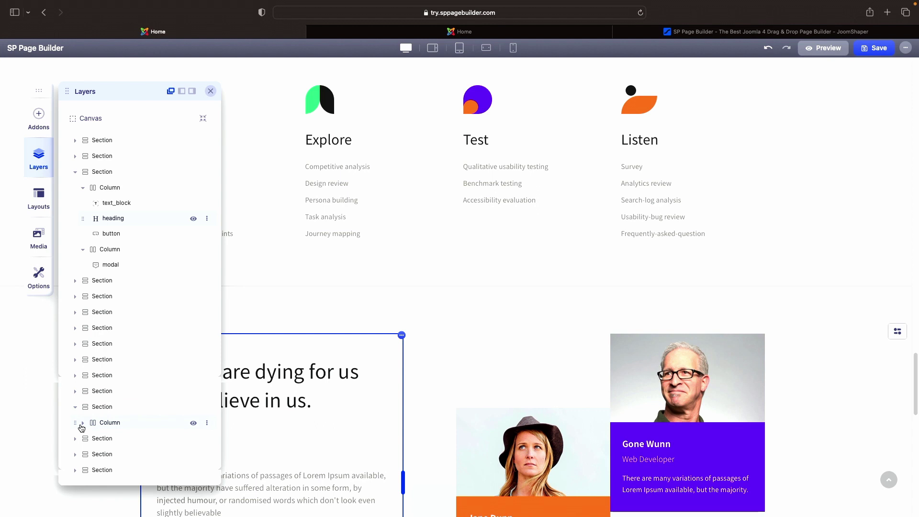
click(82, 423)
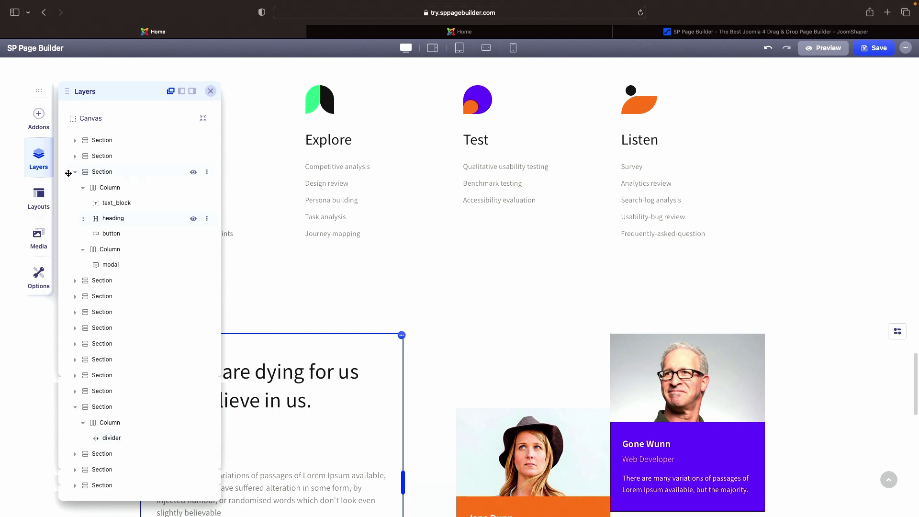
click(107, 144)
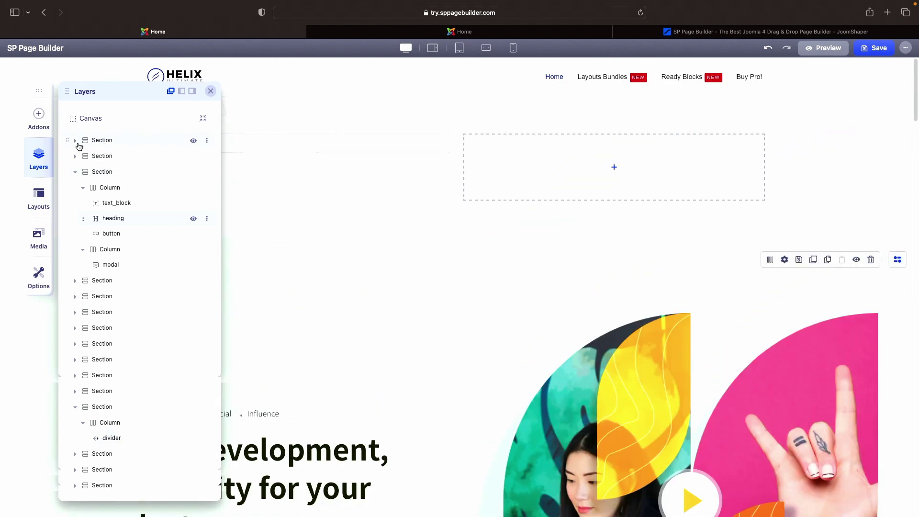
click(74, 140)
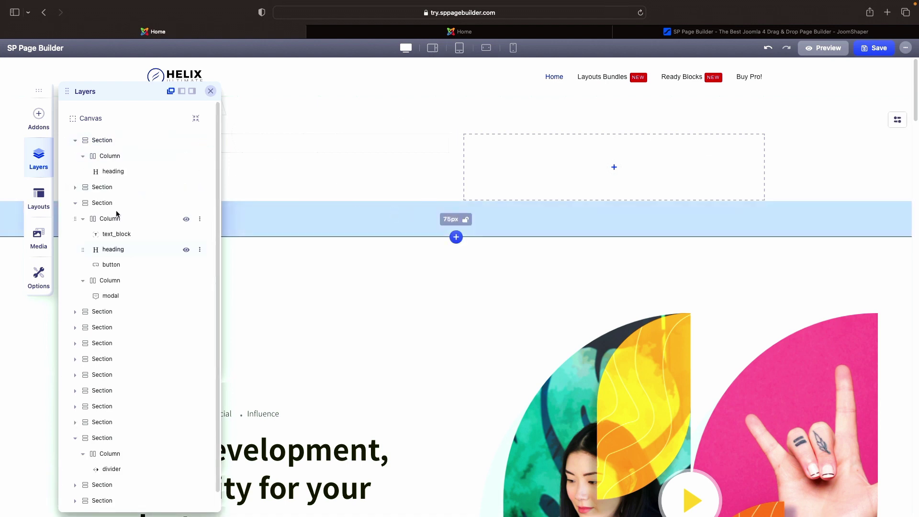
Inspect the column and addon layers of the fourth section and the columns of the sixth section.
scroll(102, 281, down, 1)
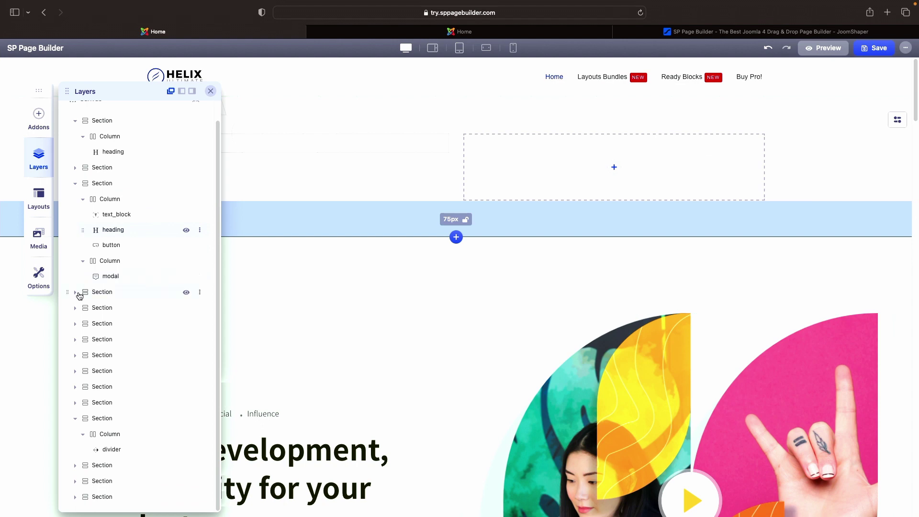
click(76, 294)
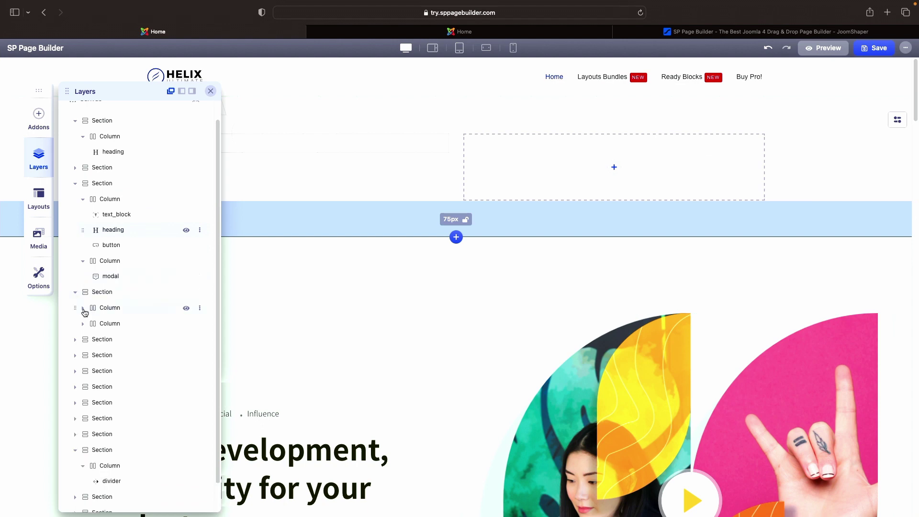
click(83, 309)
click(83, 371)
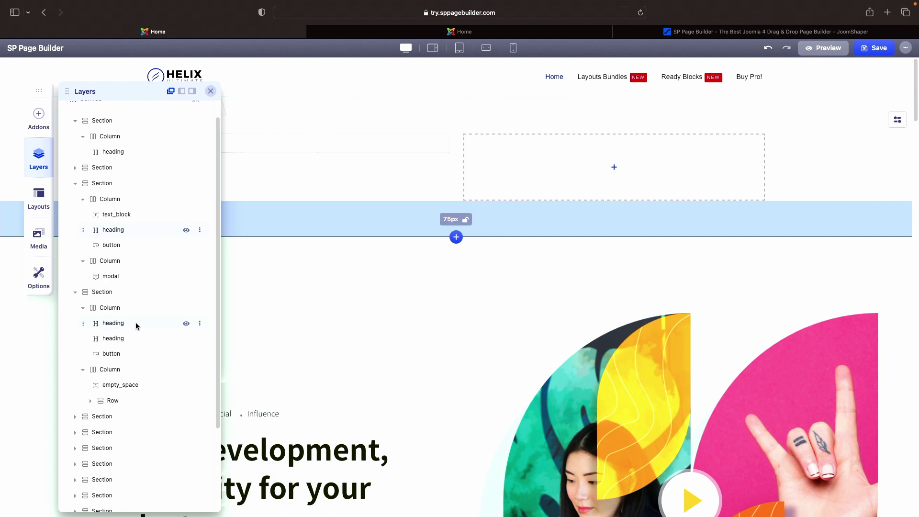
scroll(136, 322, down, 3)
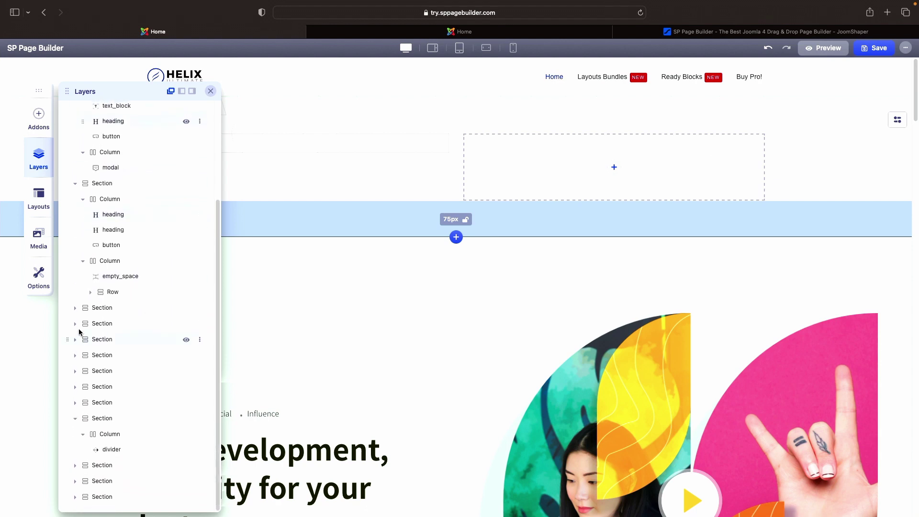
click(75, 324)
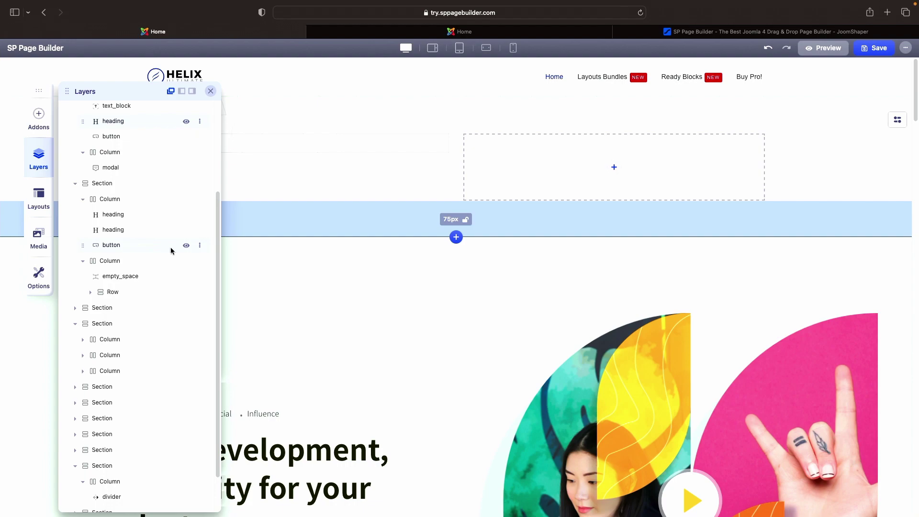
Locate the client logos in the layers list by selecting them on the page, and jump to the Despacito section from the list.
scroll(541, 246, down, 10)
scroll(541, 246, down, 15)
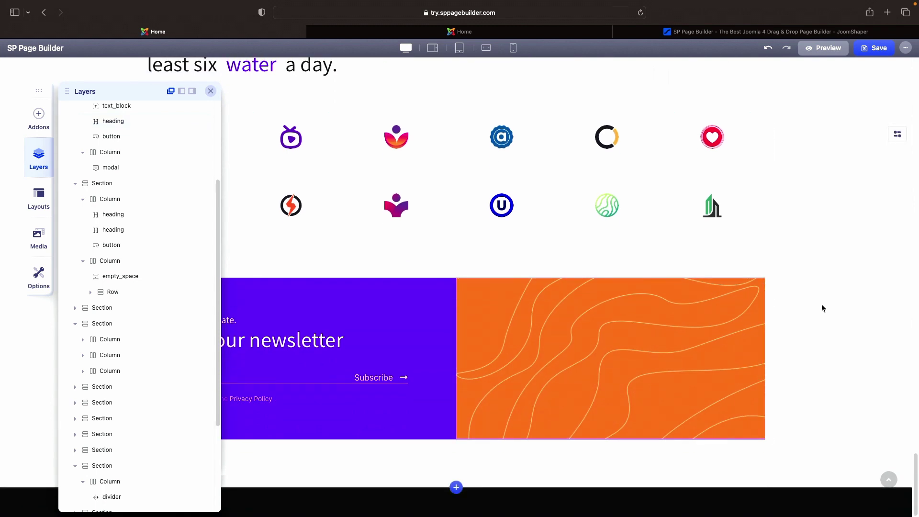
click(418, 228)
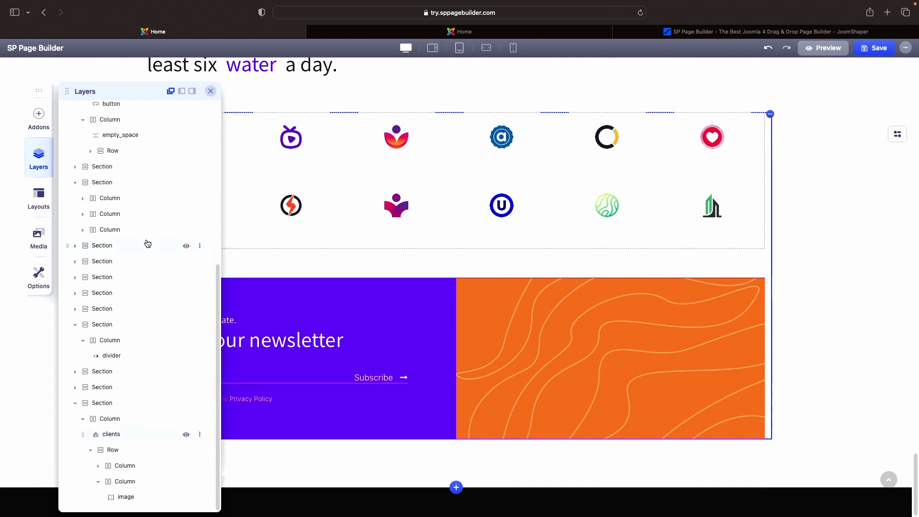
scroll(769, 334, up, 10)
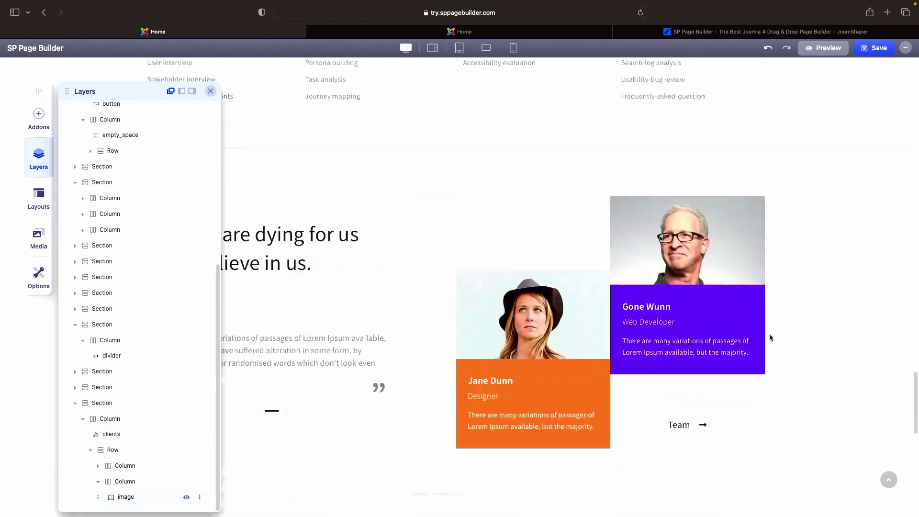
scroll(769, 335, up, 15)
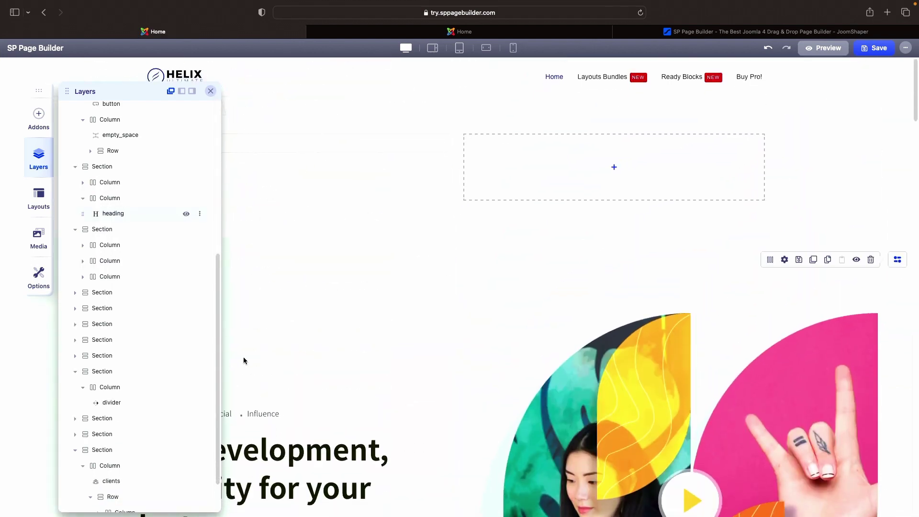
click(102, 309)
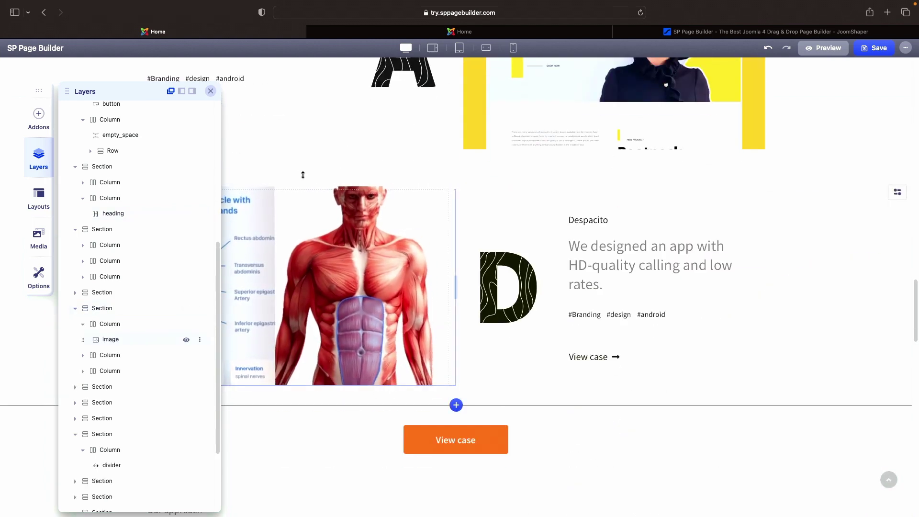
Close the layers list and open the layouts library.
click(211, 92)
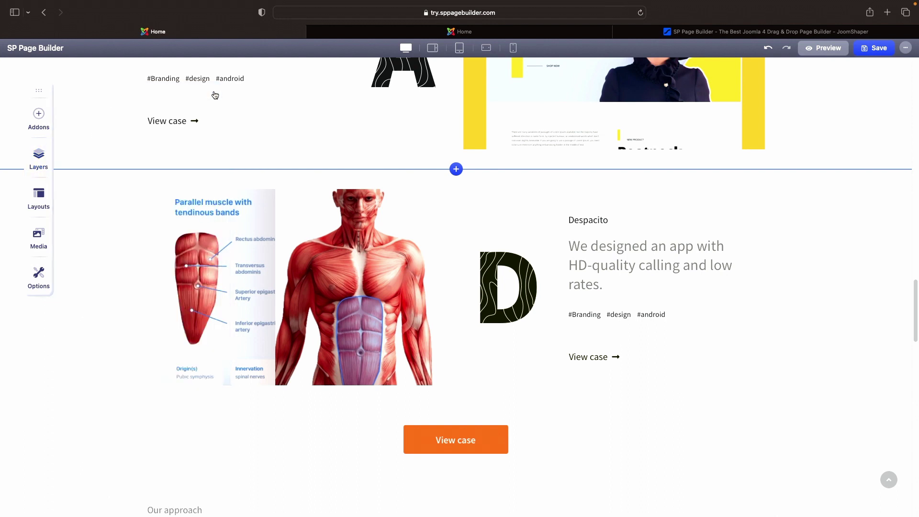
click(28, 203)
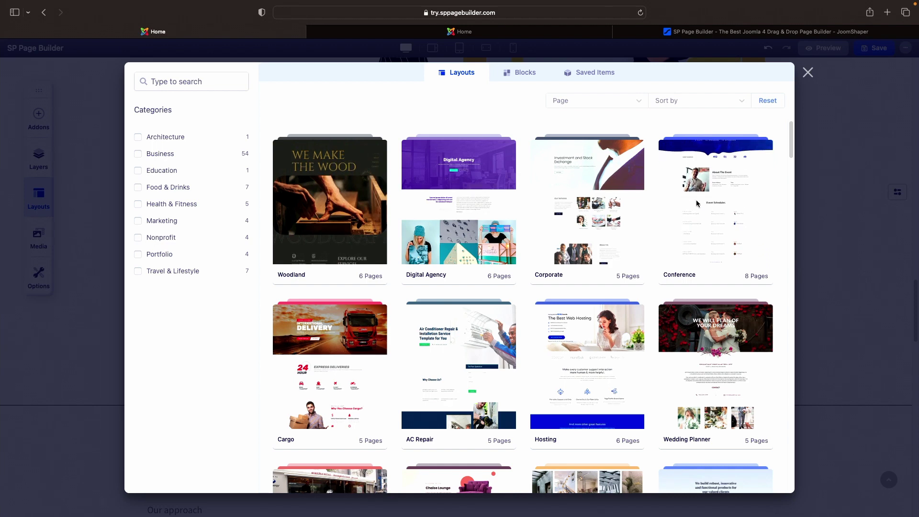
Browse the layout bundles, filter them by the Business category and open the Conference bundle.
scroll(697, 204, down, 4)
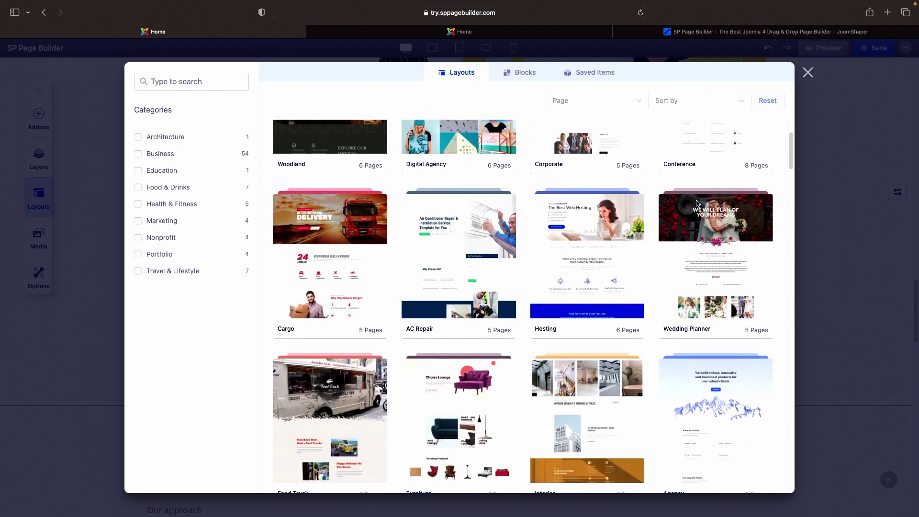
scroll(696, 203, down, 2)
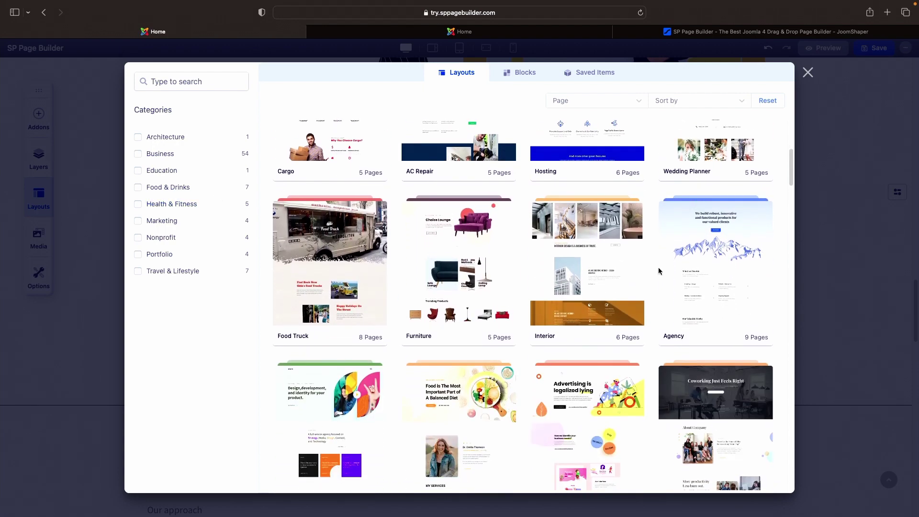
scroll(662, 268, up, 6)
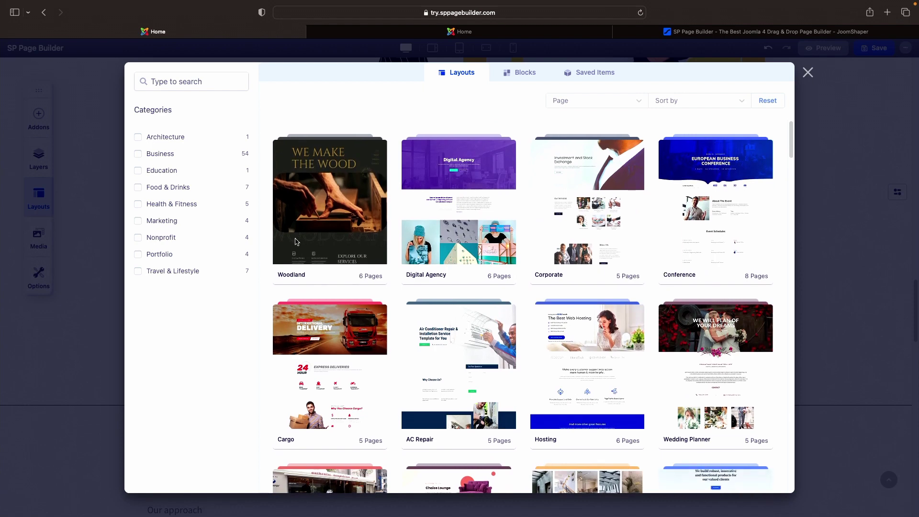
click(166, 155)
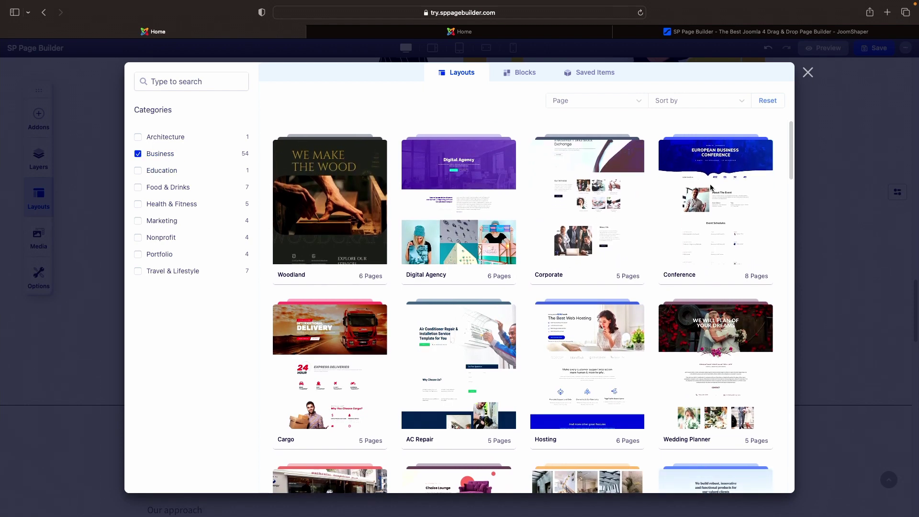
click(711, 187)
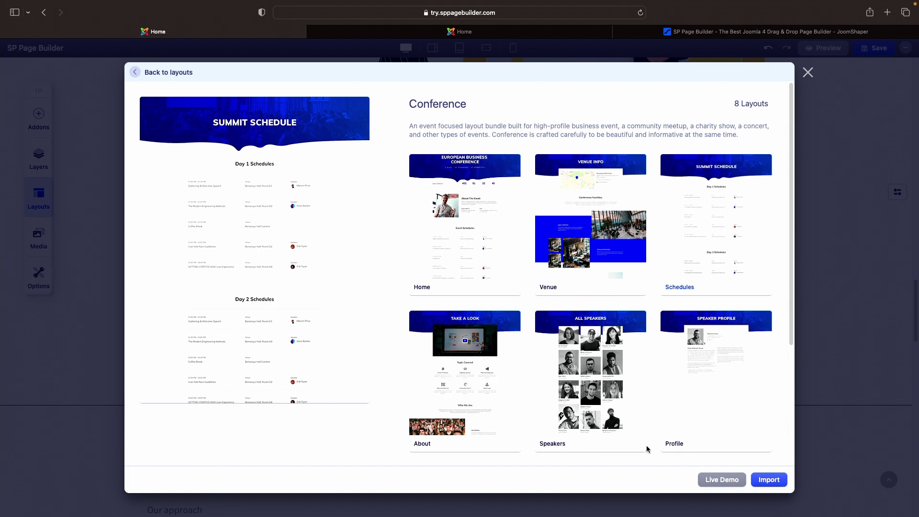
View the live demo of the Conference bundle's Schedules layout and close the demo page.
click(721, 481)
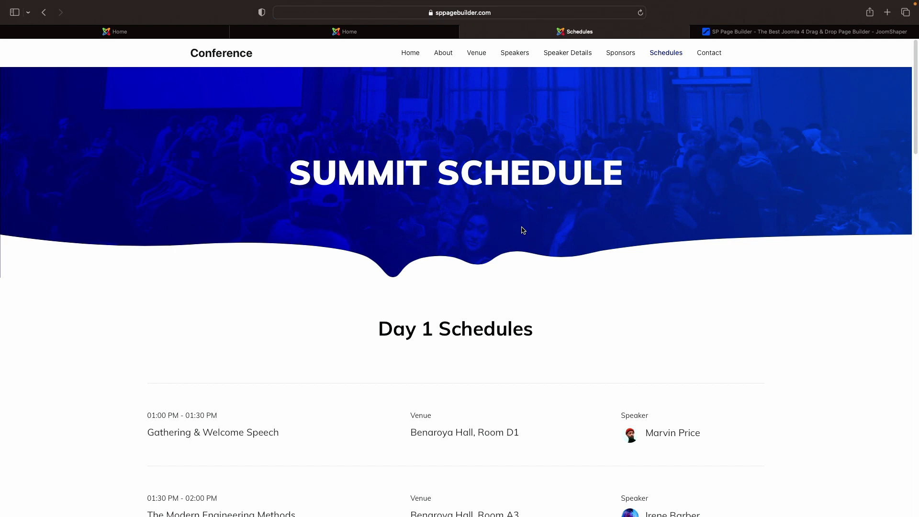
scroll(522, 226, down, 12)
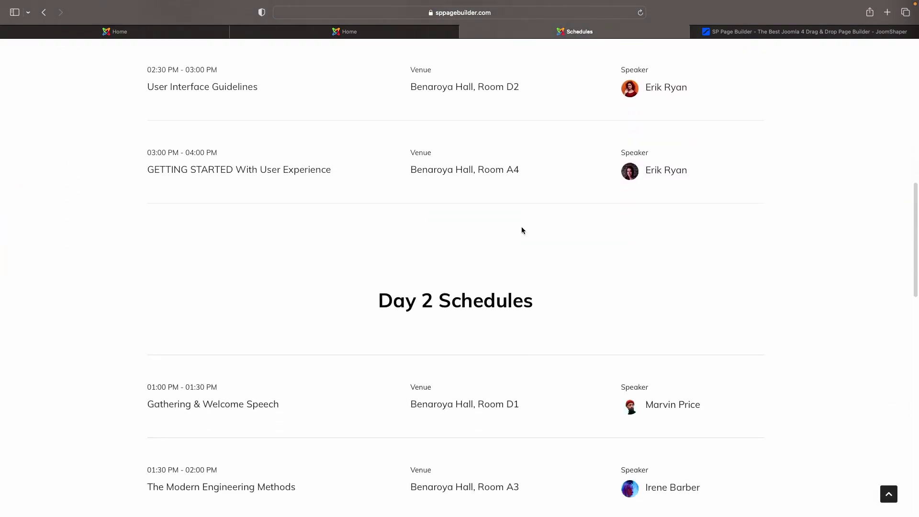
scroll(521, 229, up, 15)
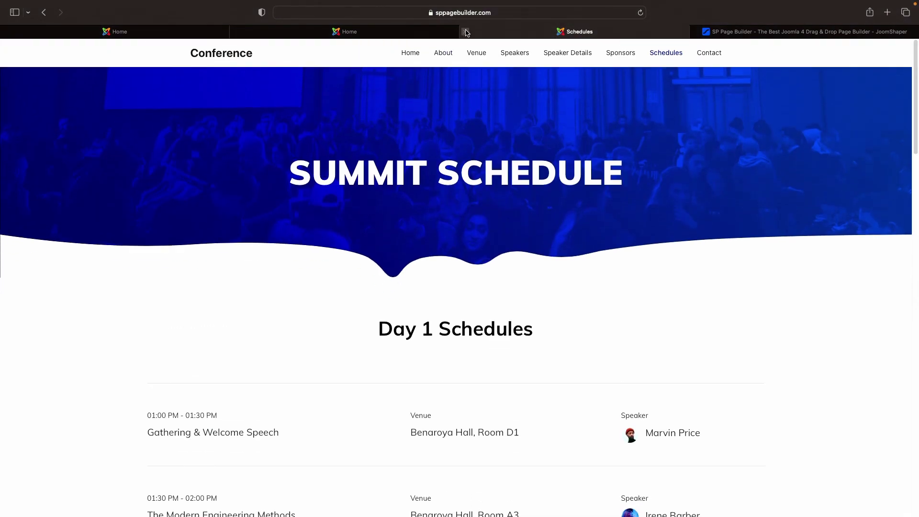
click(465, 32)
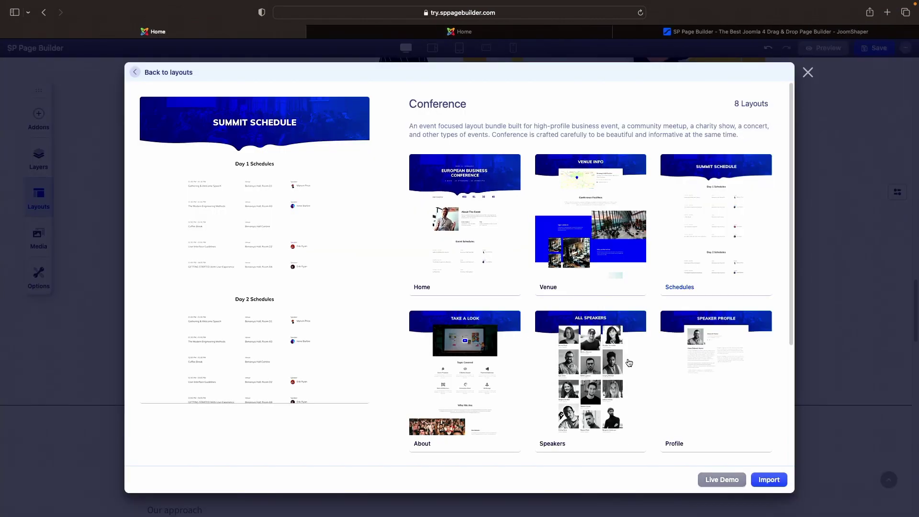
Import the Conference bundle's Schedules layout into the page and look through the imported content.
click(771, 480)
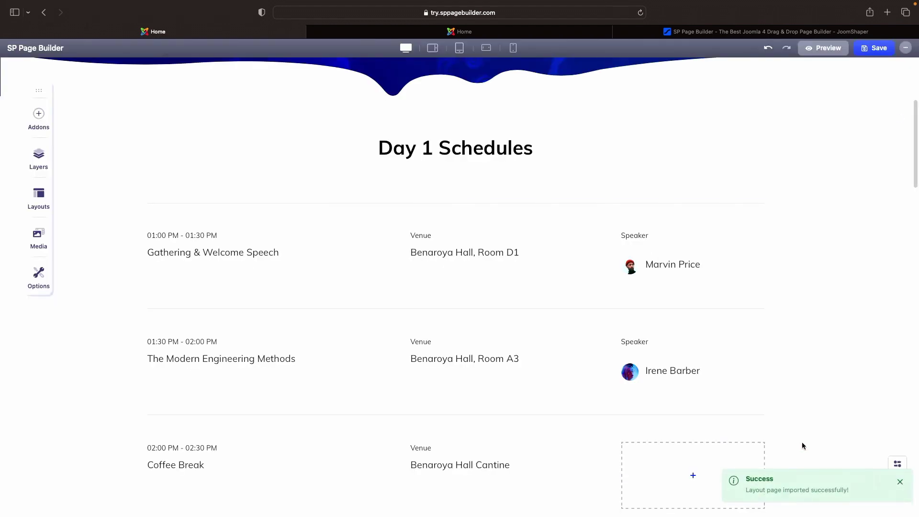
scroll(750, 329, up, 5)
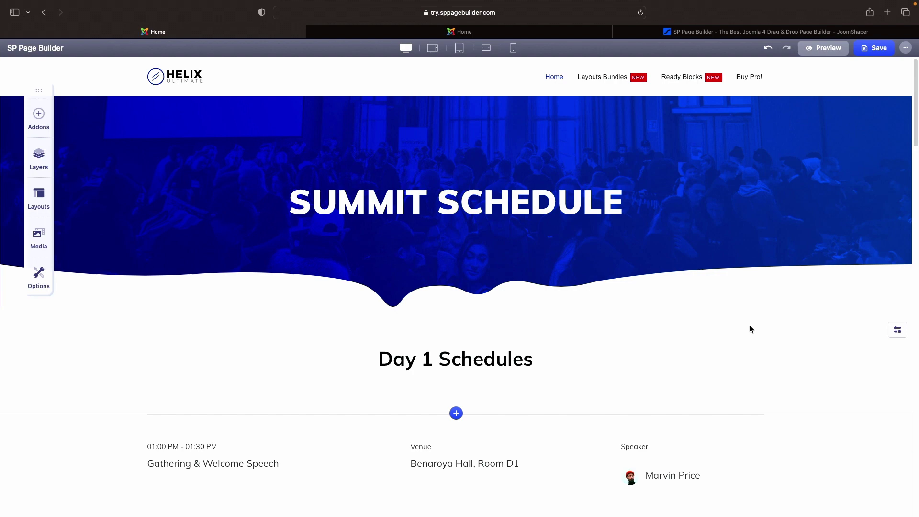
scroll(750, 329, down, 10)
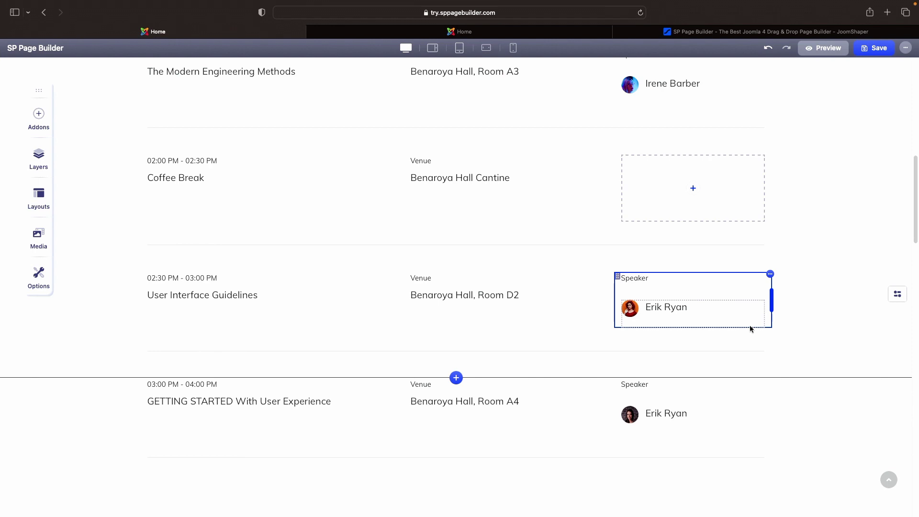
scroll(749, 328, up, 10)
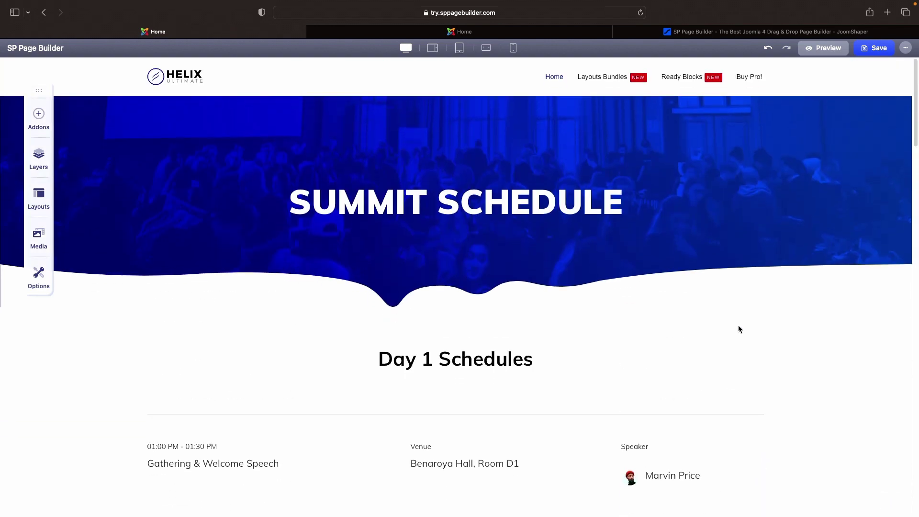
Delete the letters "Sched" from the "Day 1 Schedules" heading directly on the page.
click(495, 360)
key(BackSpace)
key(BackSpace)
key(BackSpace)
key(BackSpace)
key(BackSpace)
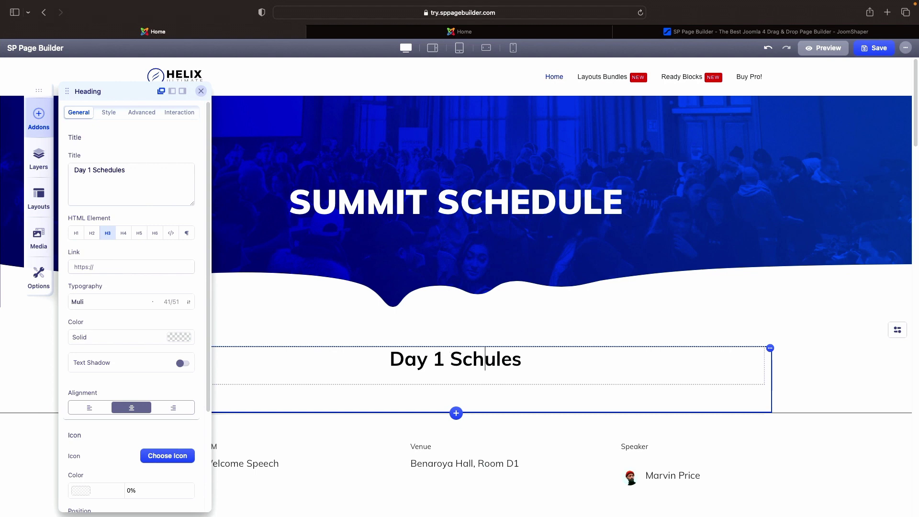
scroll(515, 388, down, 1)
scroll(515, 388, down, 2)
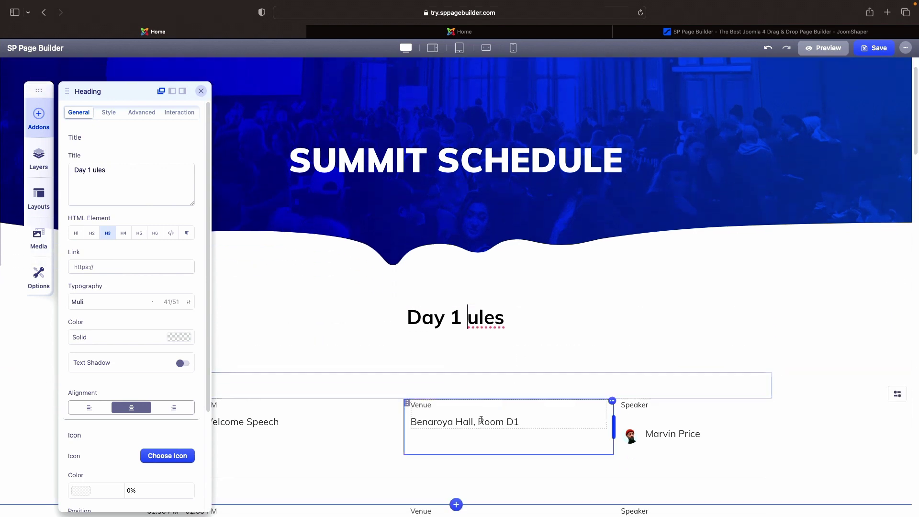
Open the settings of the first "Benaroya Hall, Room D1" text block and close them without editing.
click(480, 422)
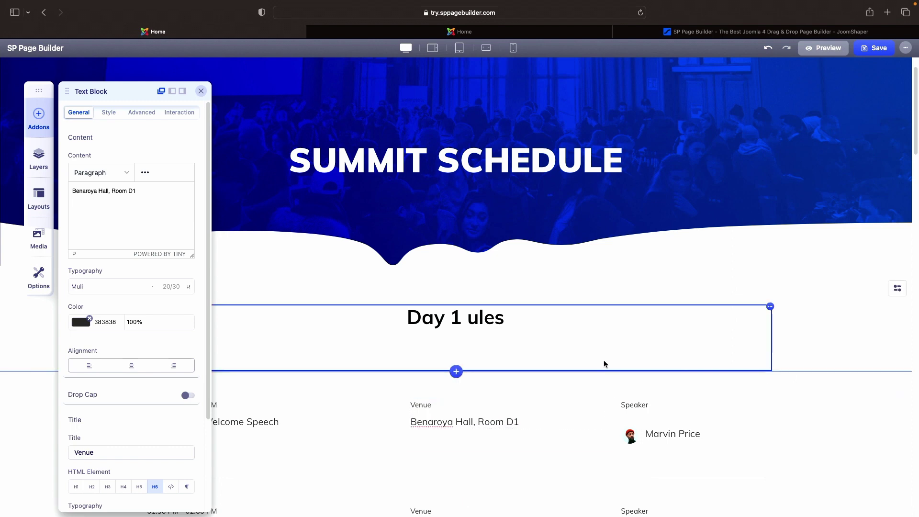
scroll(749, 272, down, 10)
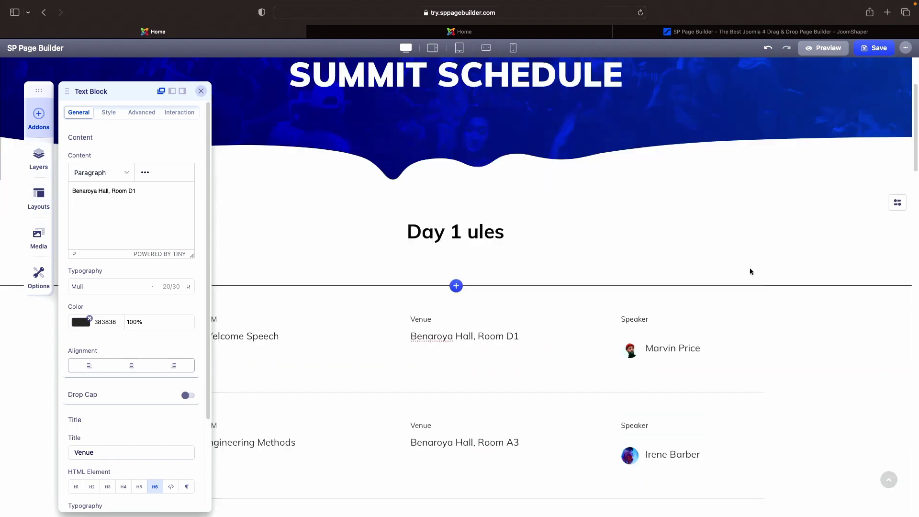
click(201, 91)
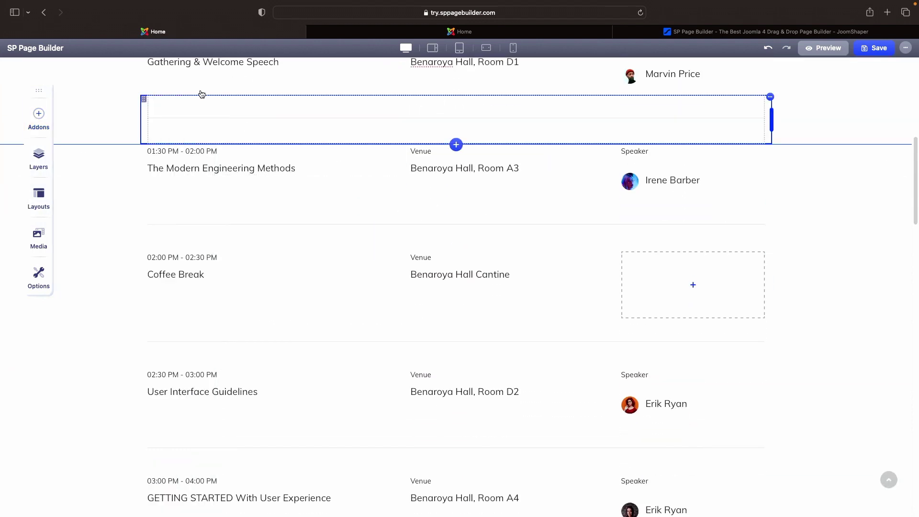
Filter the layout bundles by Marketing and import the Product Landing layout from the Landing Page bundle.
click(47, 194)
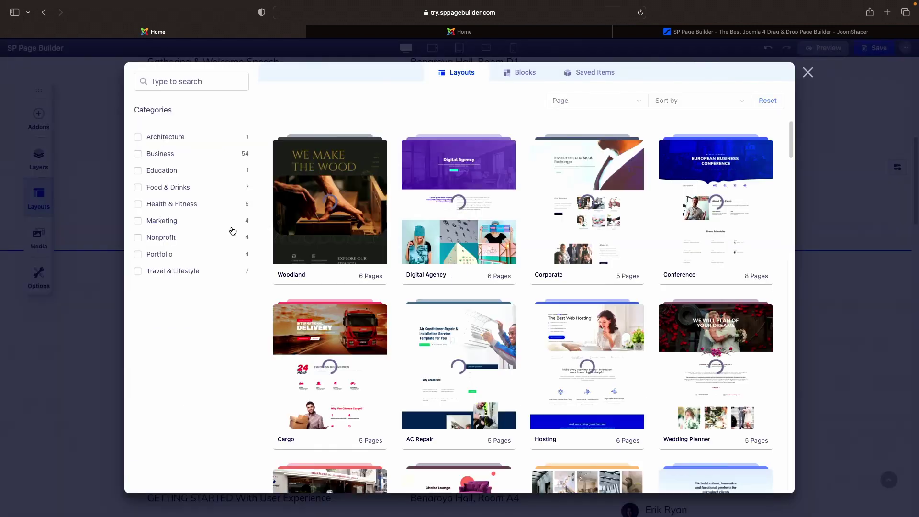
click(158, 221)
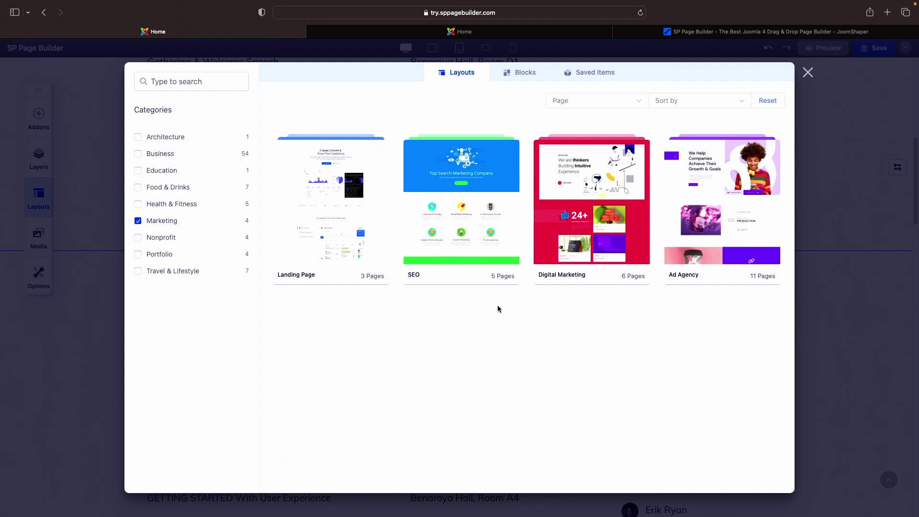
click(355, 230)
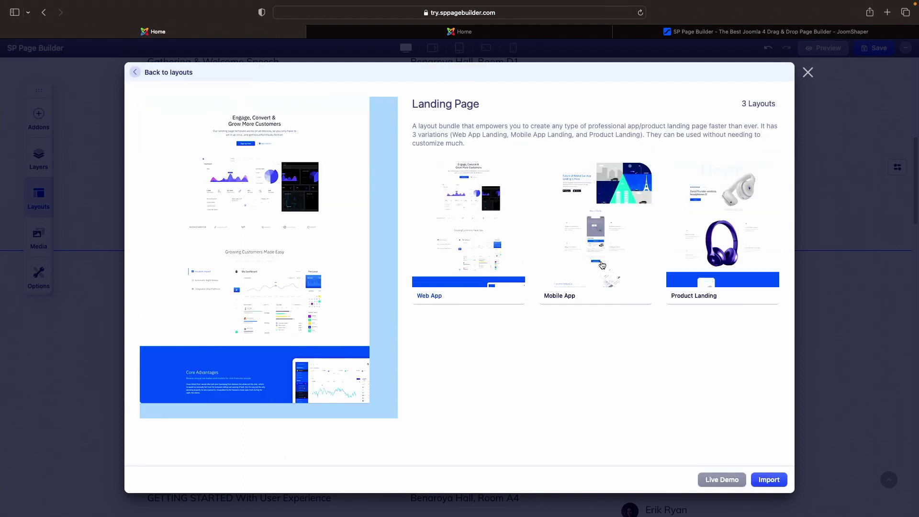
click(684, 260)
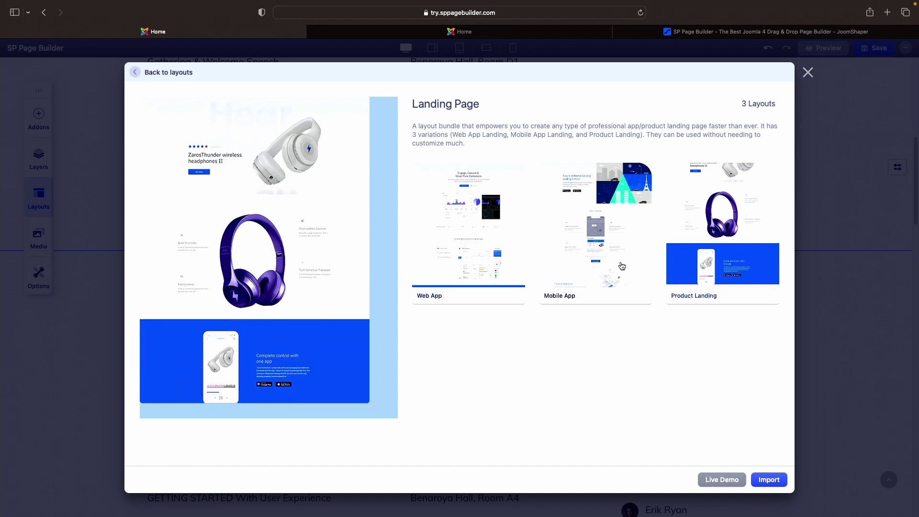
click(768, 480)
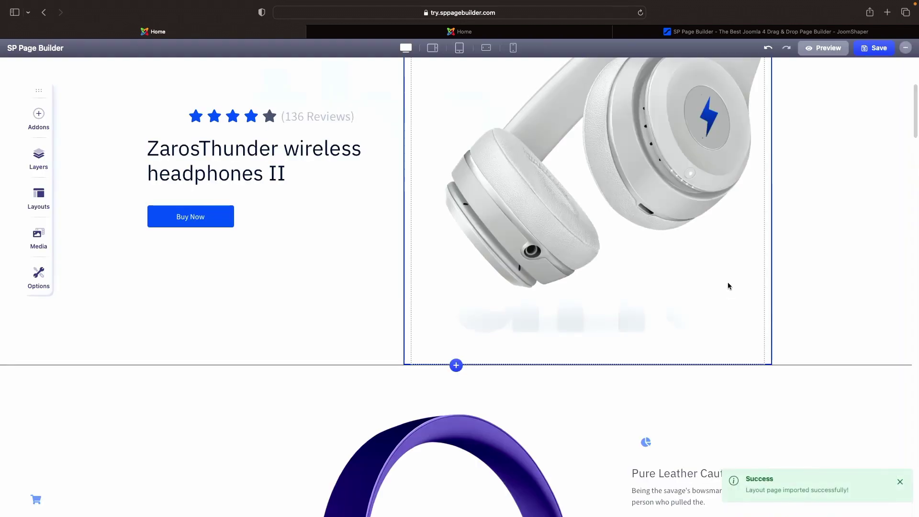
Inspect the hero headphone image's settings and the sections below it, leaving the settings closed.
click(655, 208)
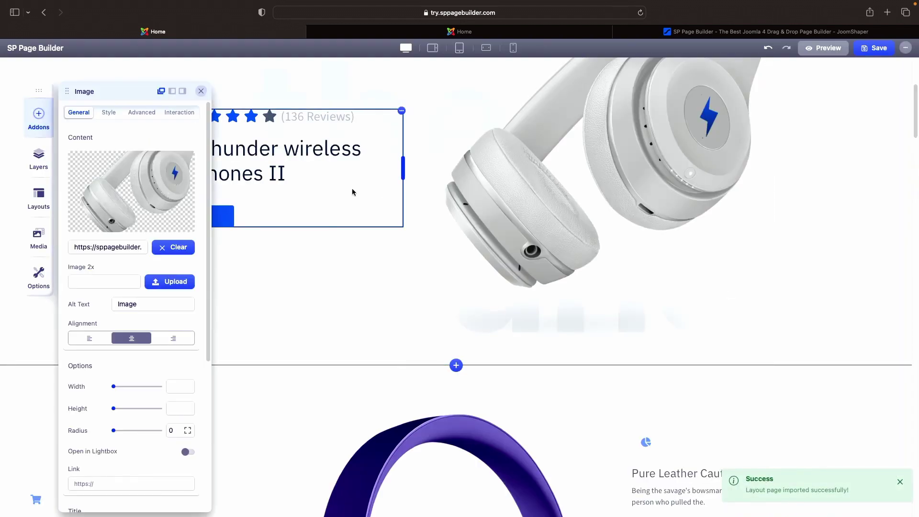
scroll(656, 317, down, 10)
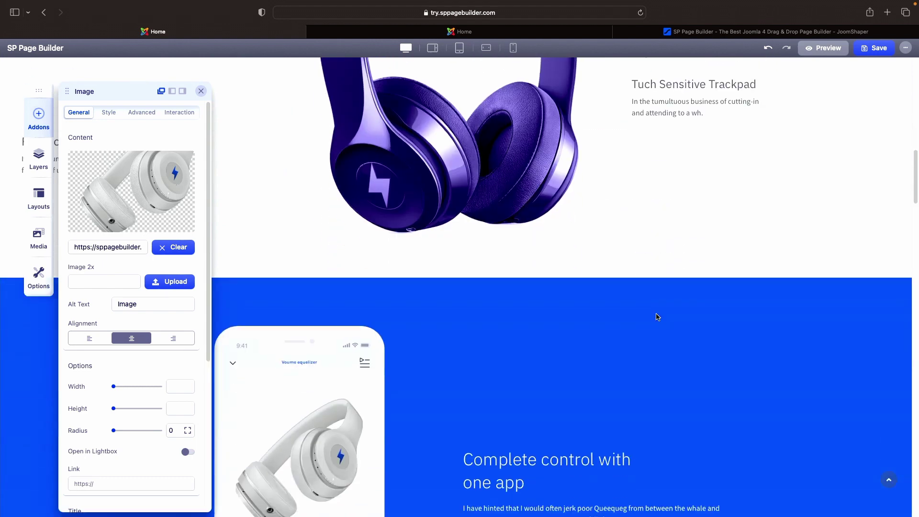
scroll(656, 316, down, 4)
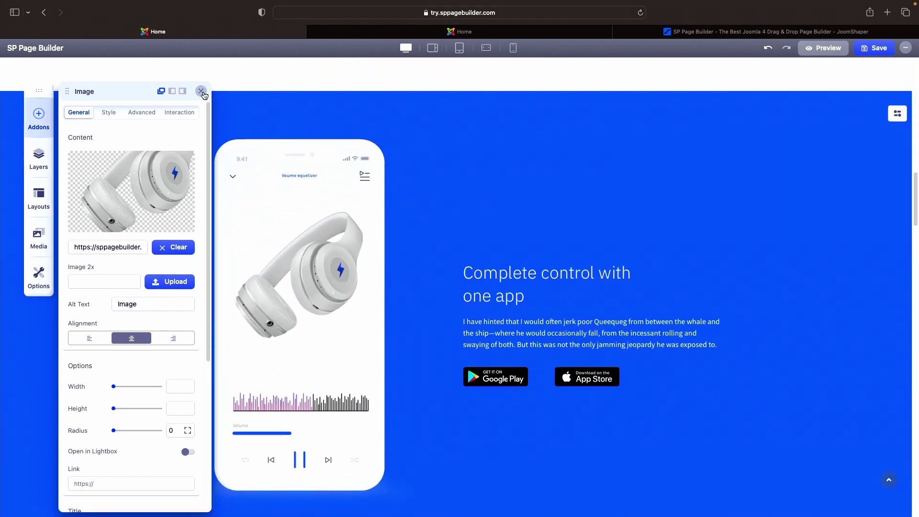
click(201, 92)
Search the layouts library for "Ecommerce" and clear the search.
click(39, 203)
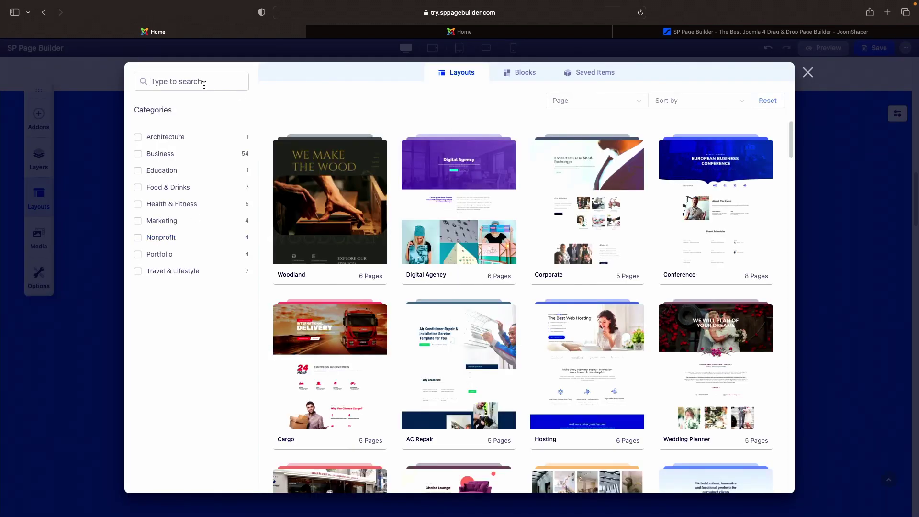
text(Ecommerce)
key(BackSpace)
key(BackSpace)
key(BackSpace)
key(BackSpace)
key(BackSpace)
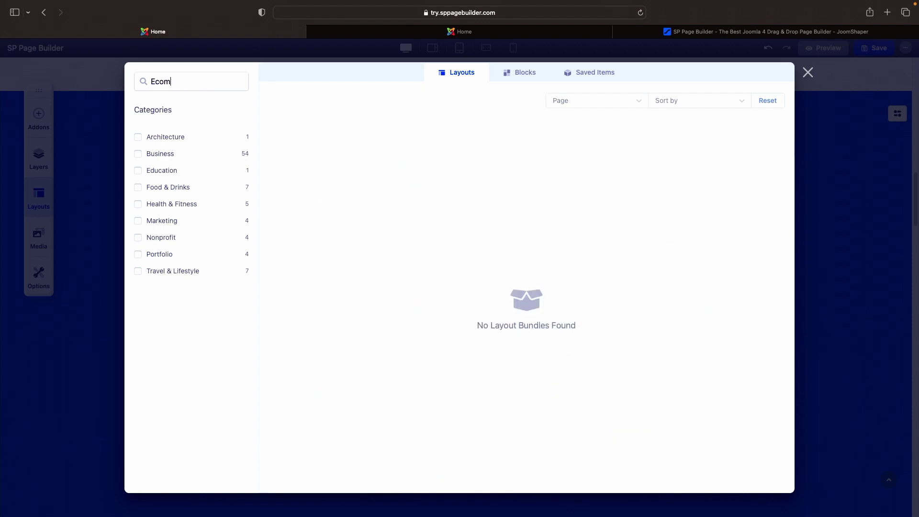
key(BackSpace)
key(BackSpace)
key(BackSpace)
key(BackSpace)
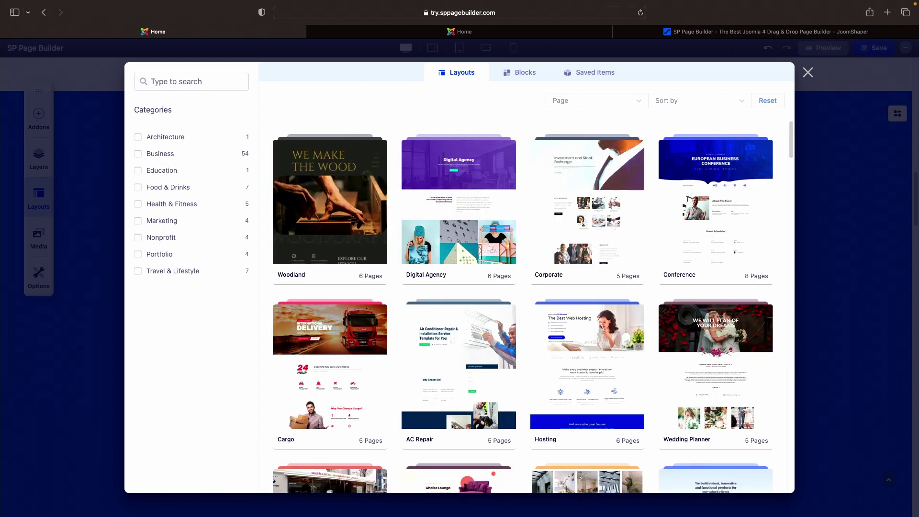
Search the layout bundles for "Corporate" and clear the search.
text(Coapp)
key(BackSpace)
key(BackSpace)
key(BackSpace)
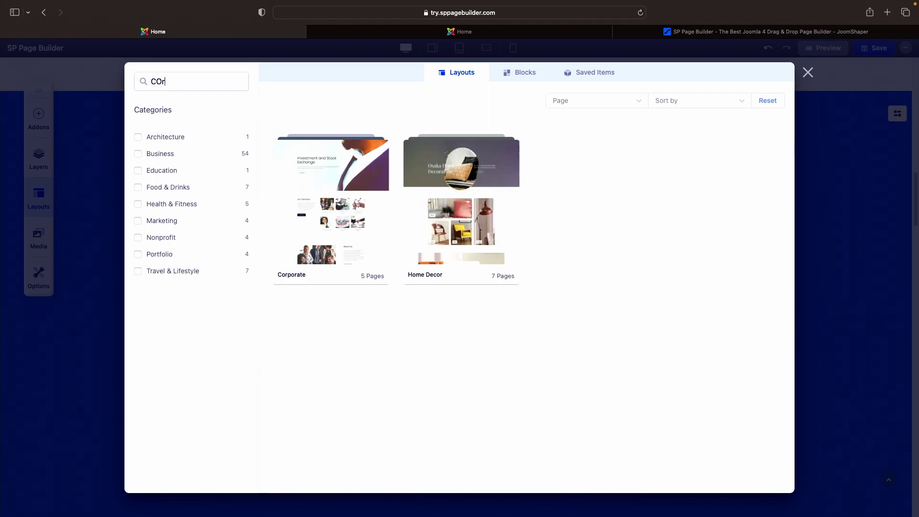
text(rpor)
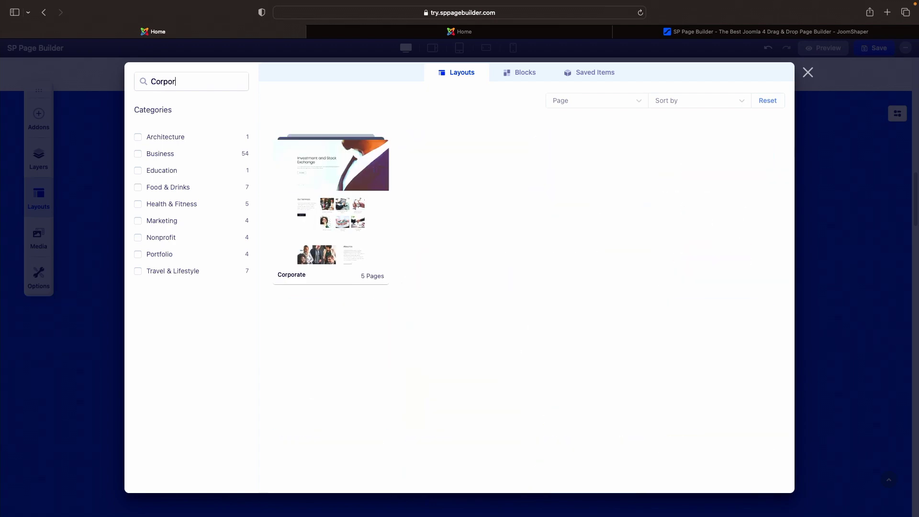
text(ate)
key(BackSpace)
key(BackSpace)
key(BackSpace)
key(BackSpace)
key(BackSpace)
key(BackSpace)
key(BackSpace)
key(BackSpace)
key(BackSpace)
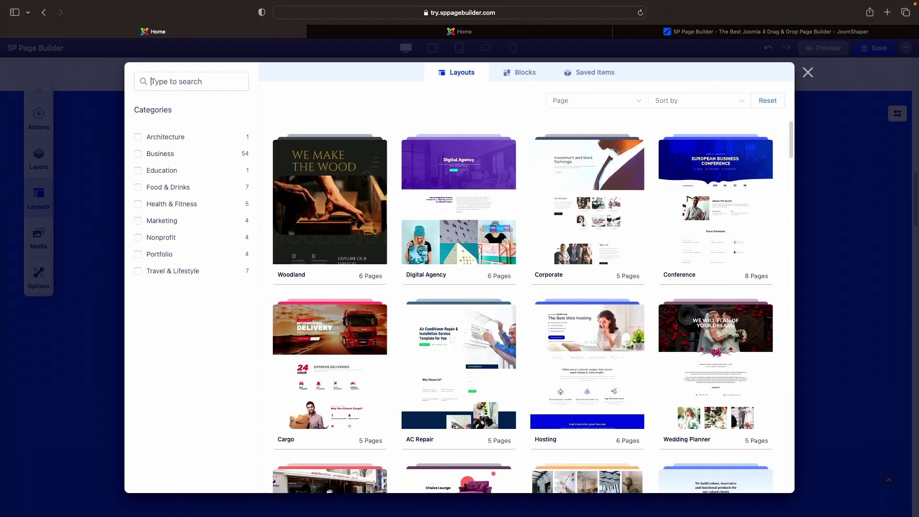
Search the layout bundles for "Conference", clear the search and switch to the ready-made blocks.
text(Conference)
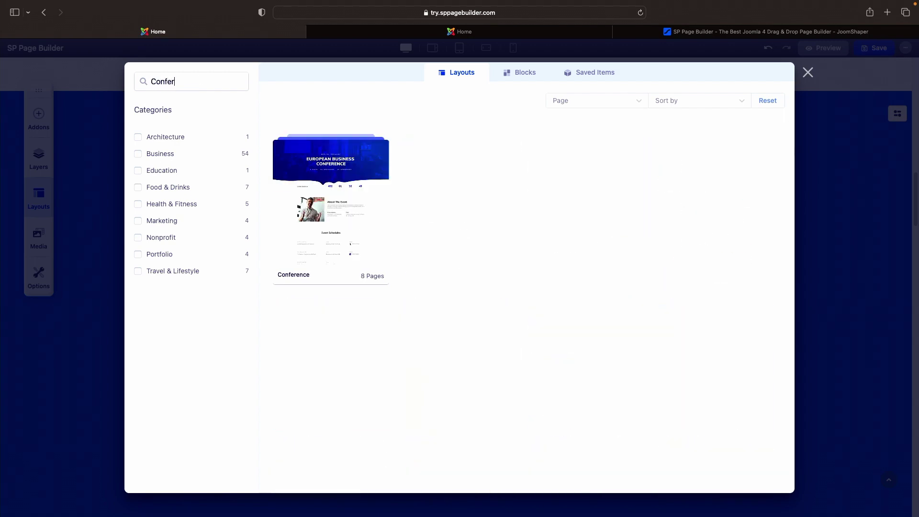
key(BackSpace)
key(BackSpace)
key(BackSpace)
key(BackSpace)
key(BackSpace)
key(BackSpace)
key(BackSpace)
key(BackSpace)
key(BackSpace)
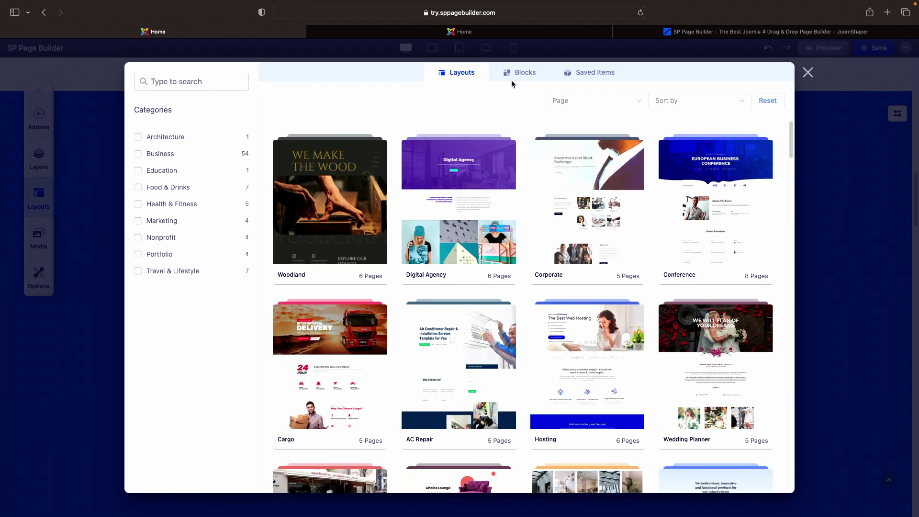
click(521, 78)
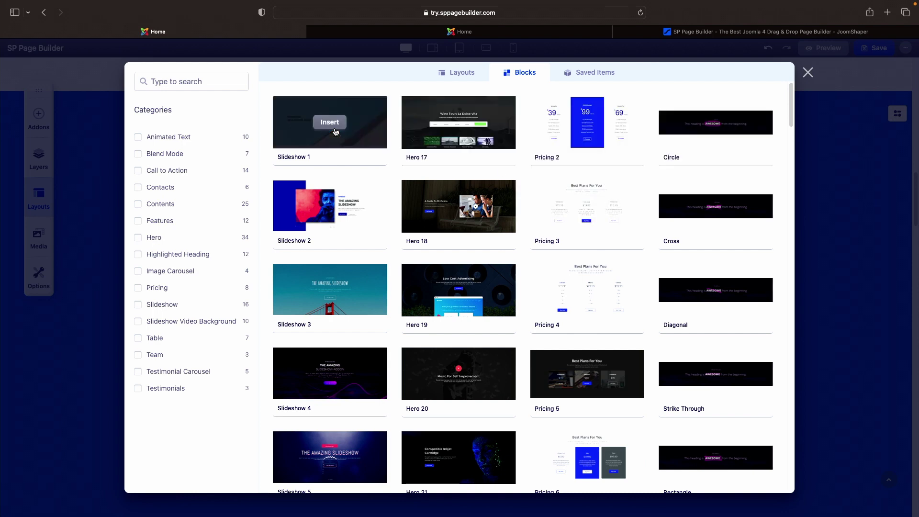
Filter the ready-made blocks by Animated Text and insert the Twist block into the page.
mouse_move(333, 131)
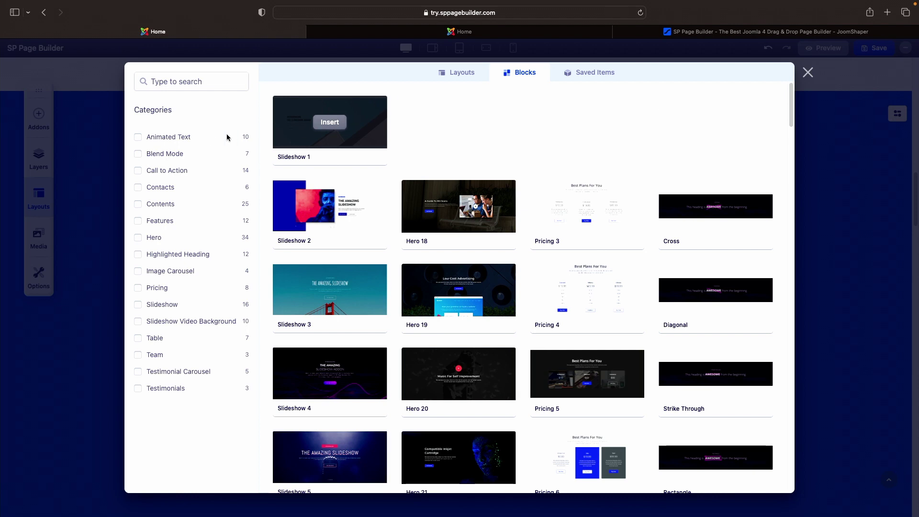
click(181, 139)
mouse_move(292, 126)
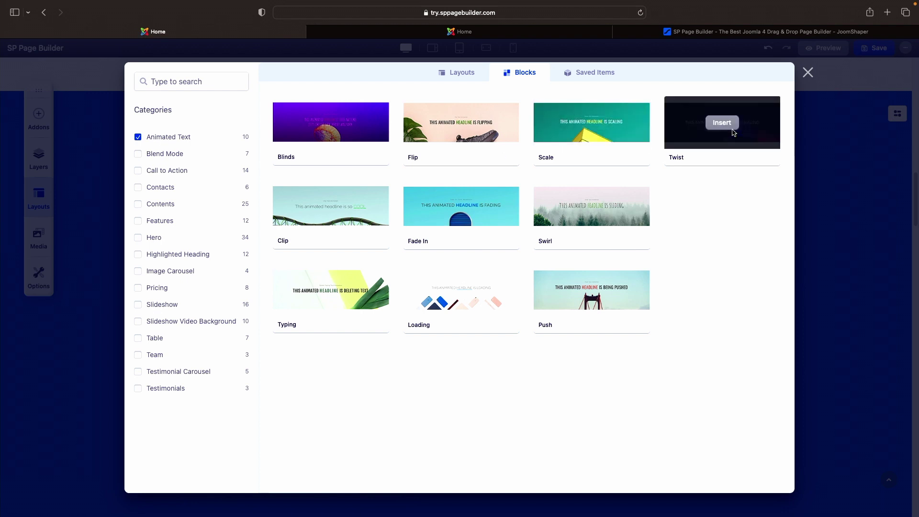
click(721, 123)
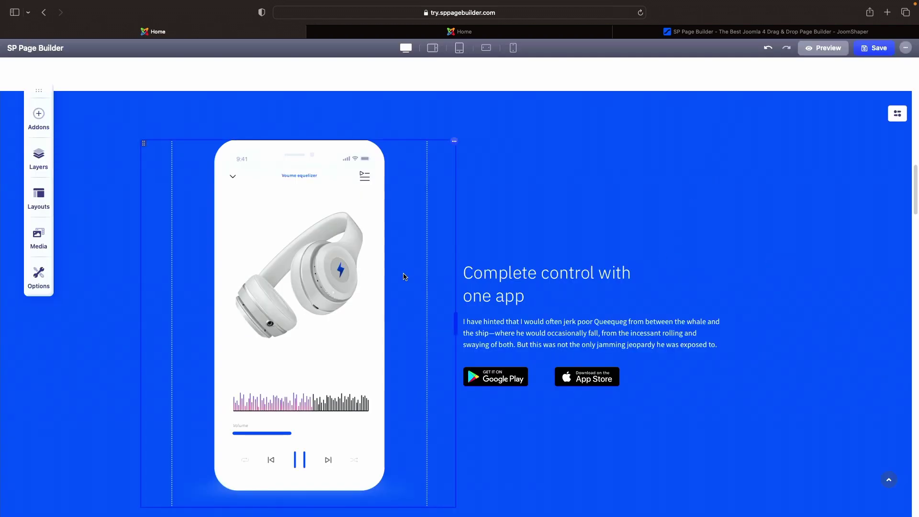
scroll(405, 275, down, 5)
scroll(404, 274, up, 8)
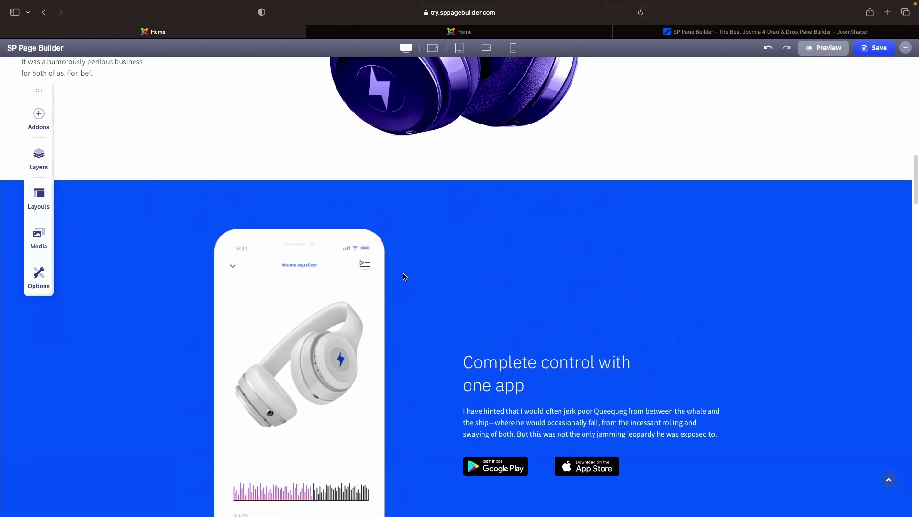
scroll(405, 275, down, 3)
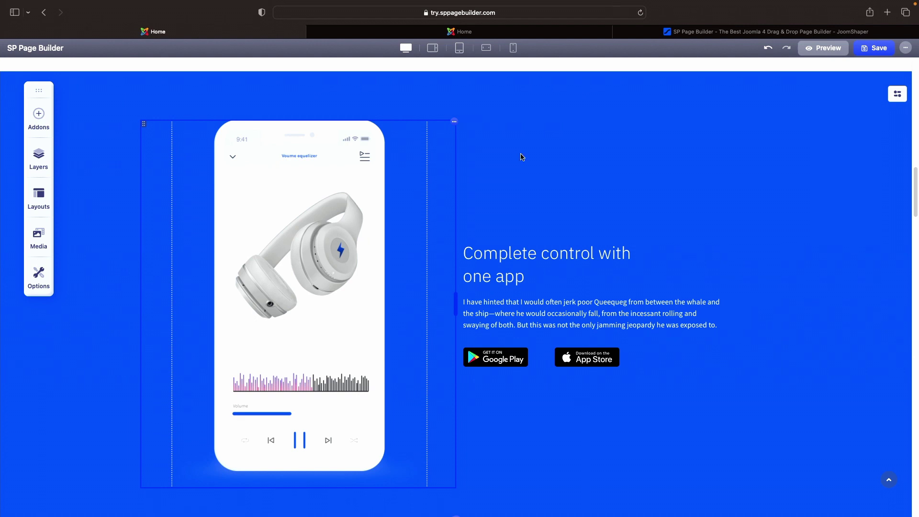
Insert the ready-made Pricing 6 block from the library and view it at the end of the page.
click(39, 200)
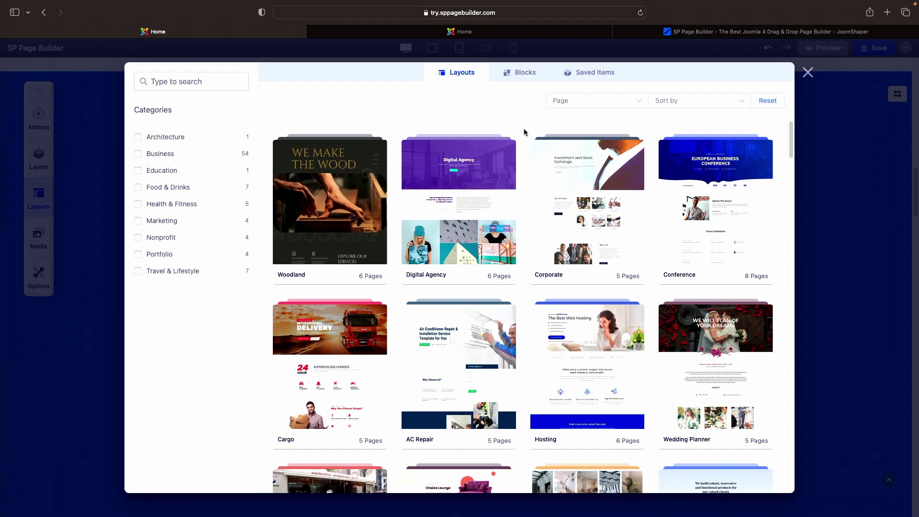
click(526, 79)
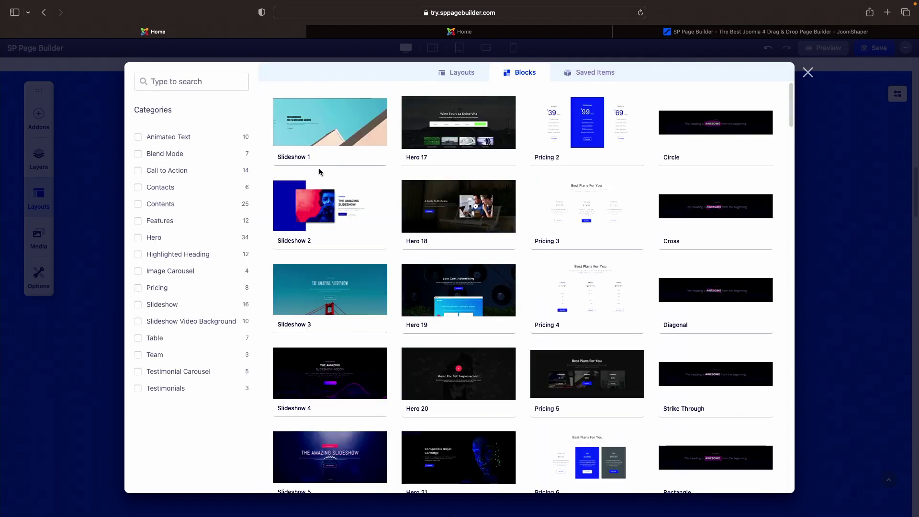
mouse_move(590, 131)
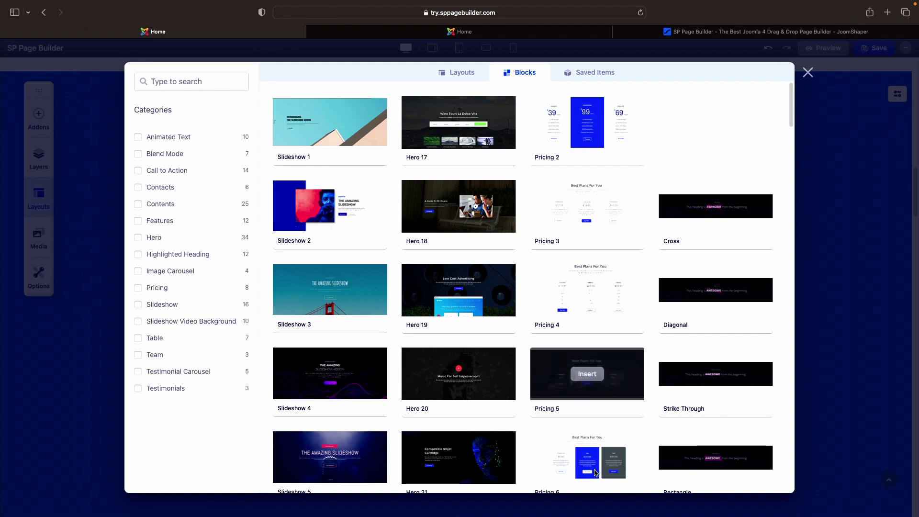
click(594, 461)
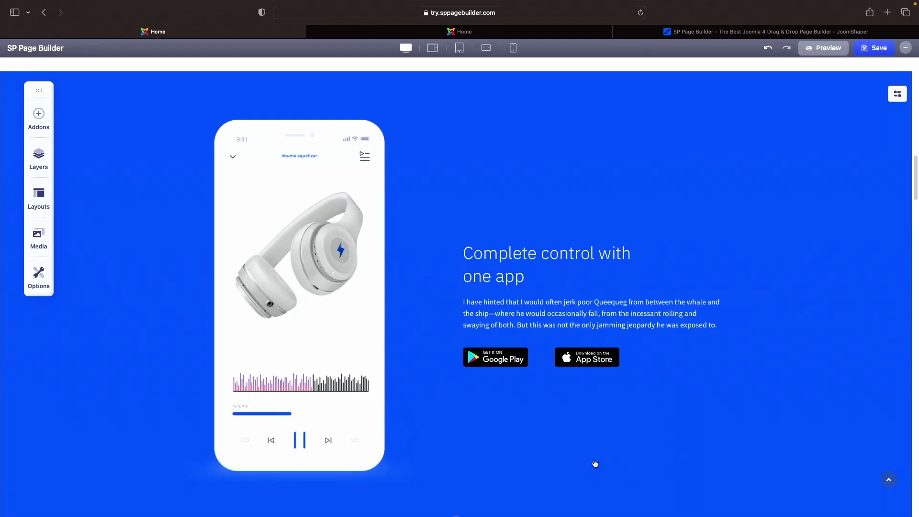
scroll(679, 329, down, 20)
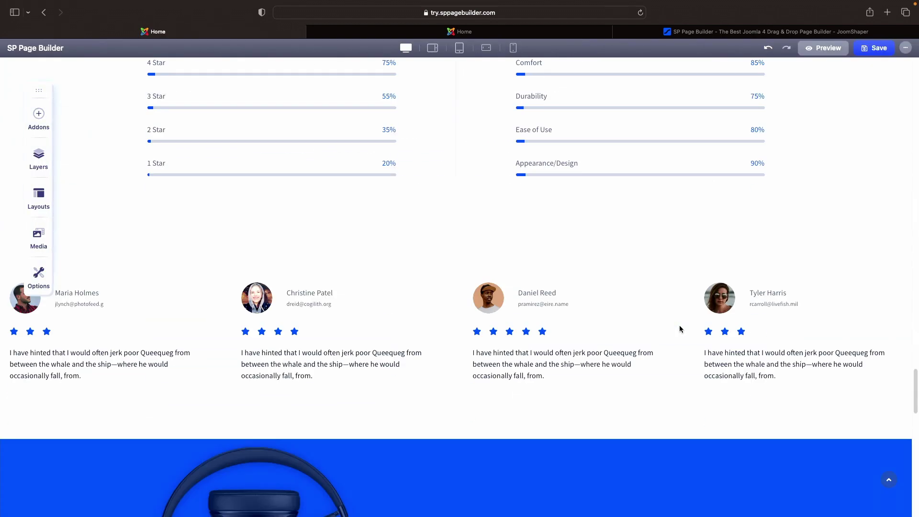
scroll(680, 329, down, 15)
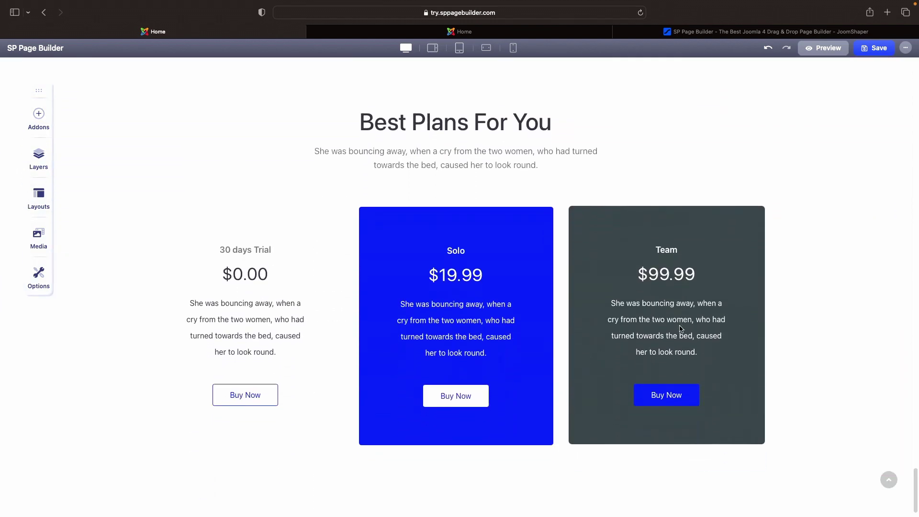
Inspect the Solo pricing table's general, style, advanced and interaction settings, leaving the settings closed.
click(478, 241)
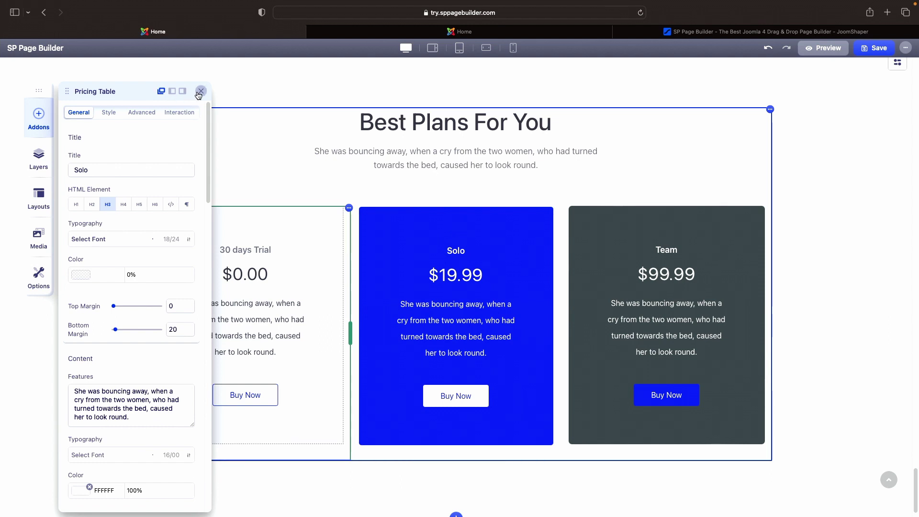
click(109, 114)
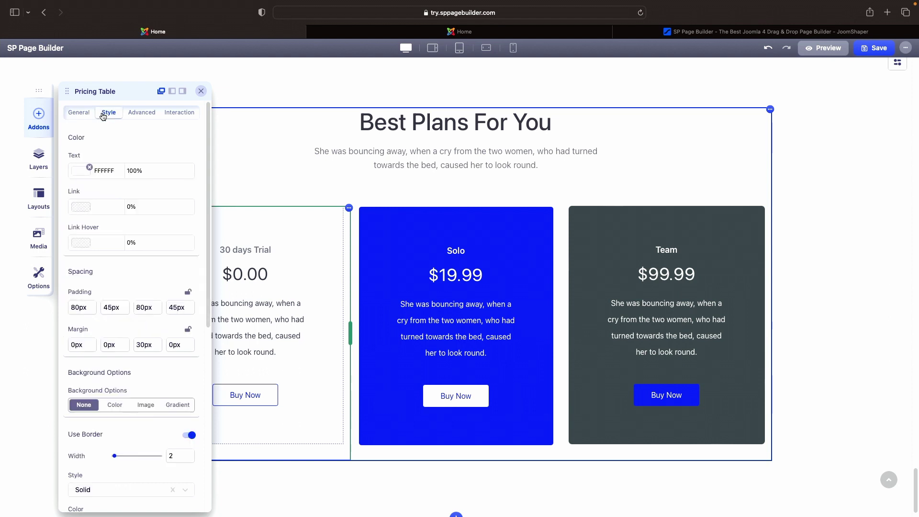
click(138, 114)
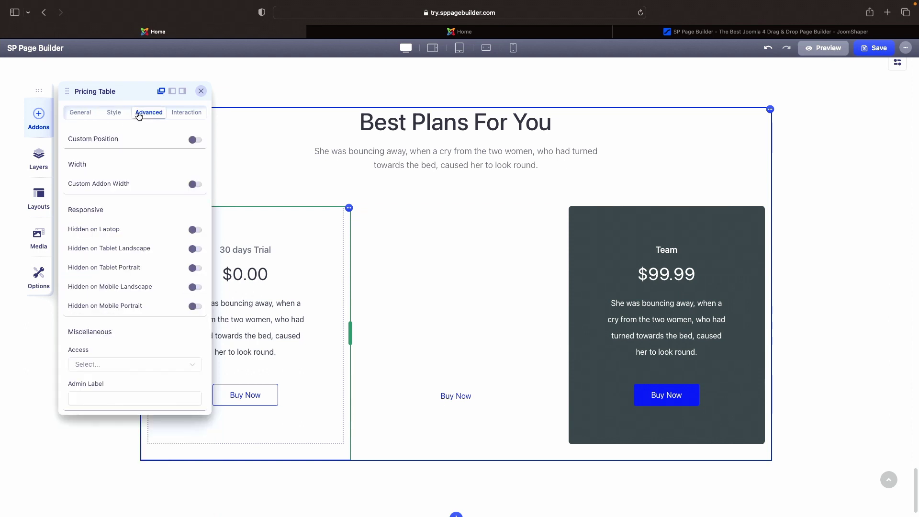
click(177, 115)
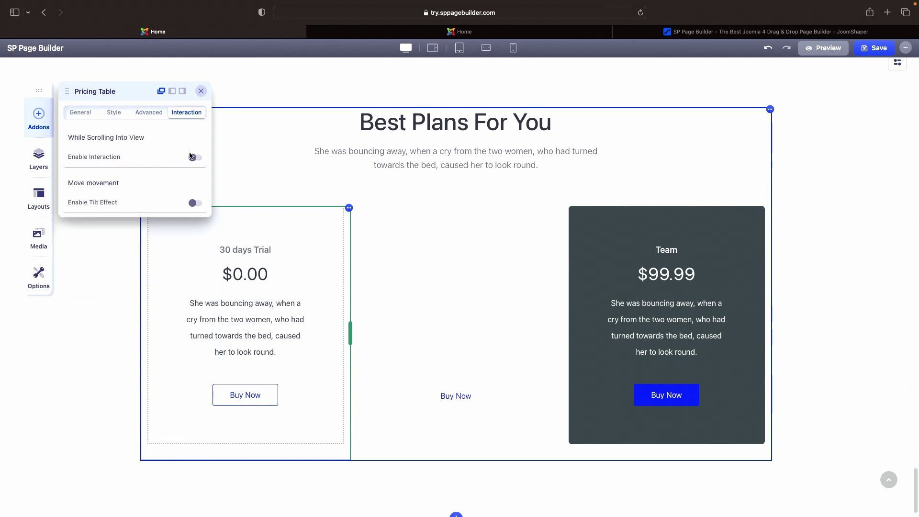
click(201, 91)
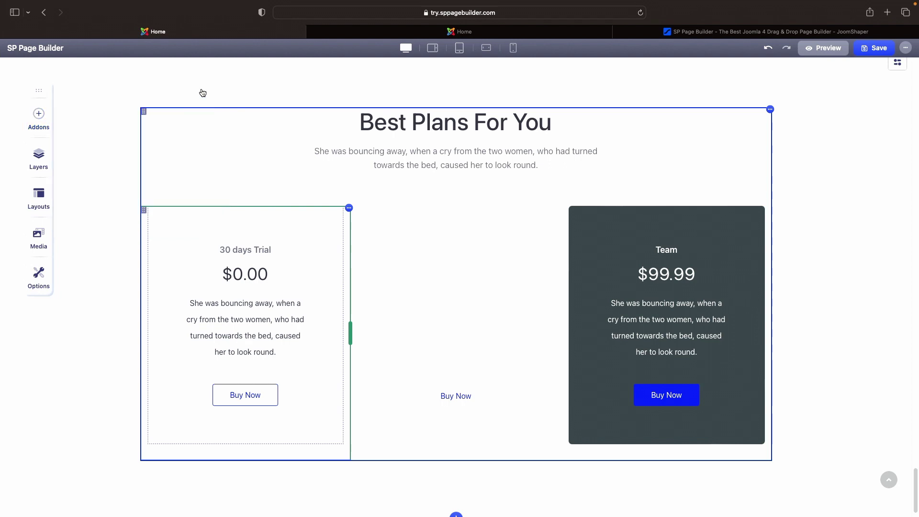
Filter the ready-made blocks by Blend Mode, Call to Action, Highlighted Heading, Image Carousel, Pricing and Slideshow.
click(47, 201)
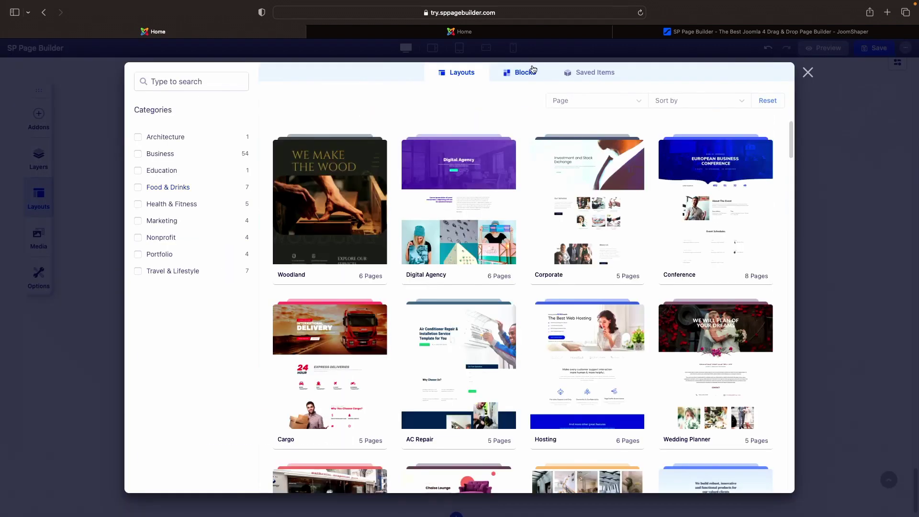
click(533, 71)
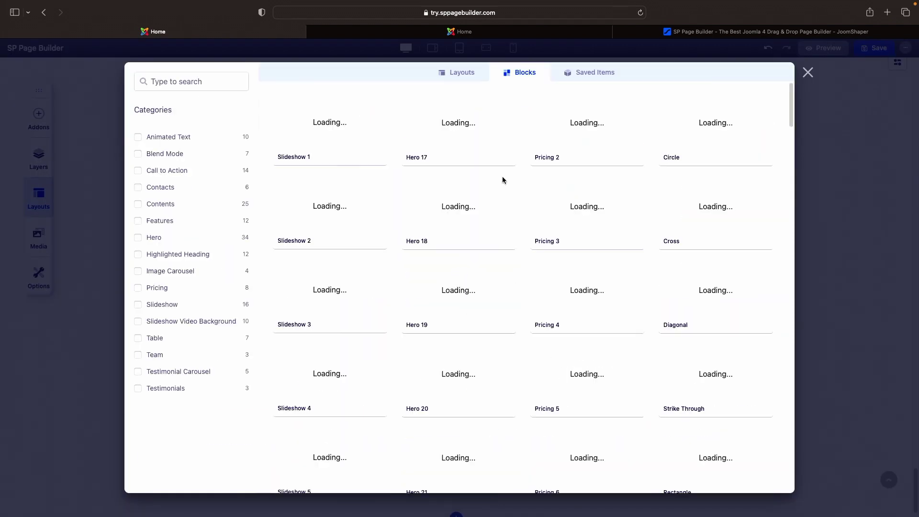
scroll(504, 180, down, 4)
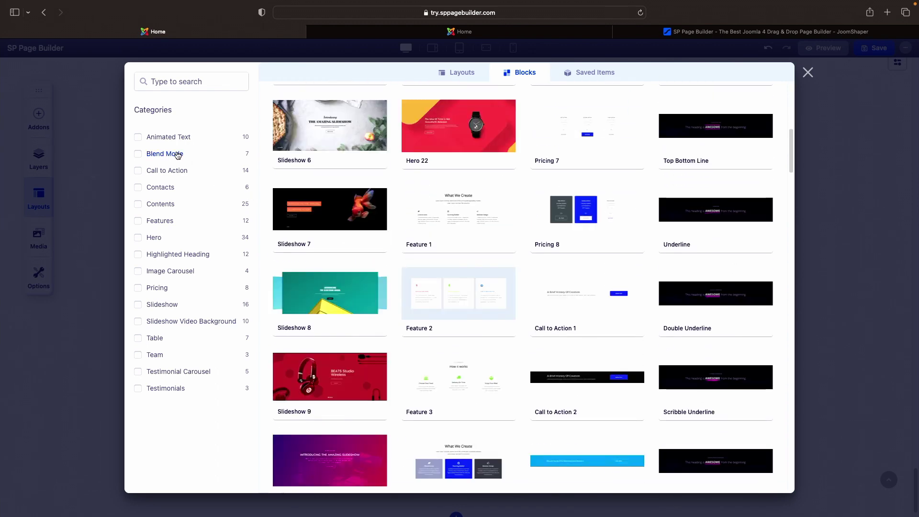
click(177, 154)
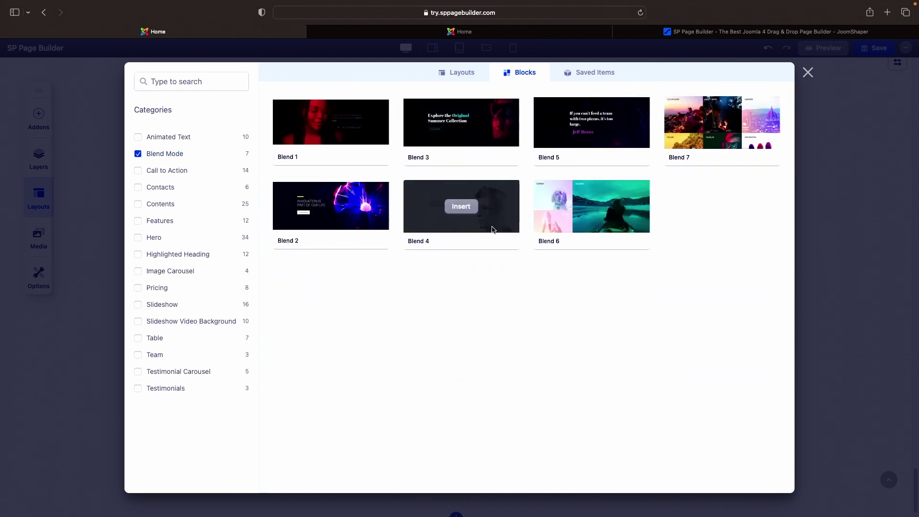
click(175, 170)
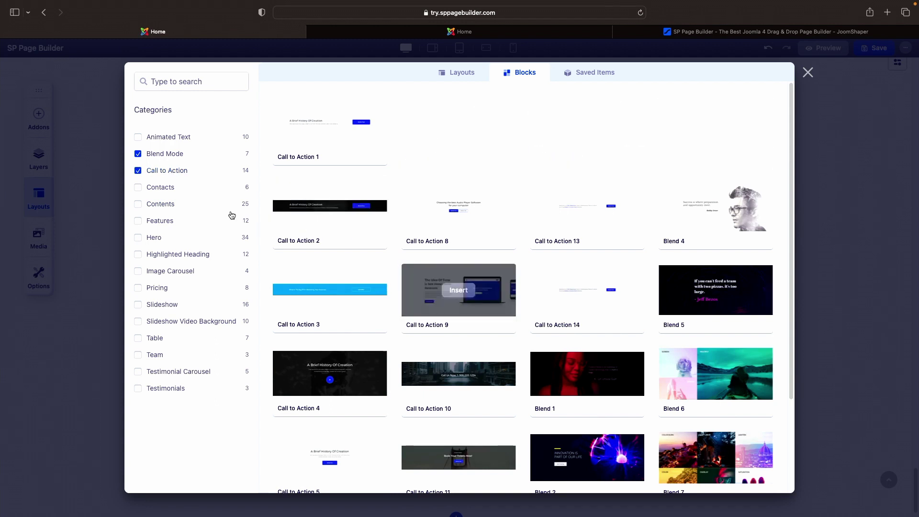
click(183, 255)
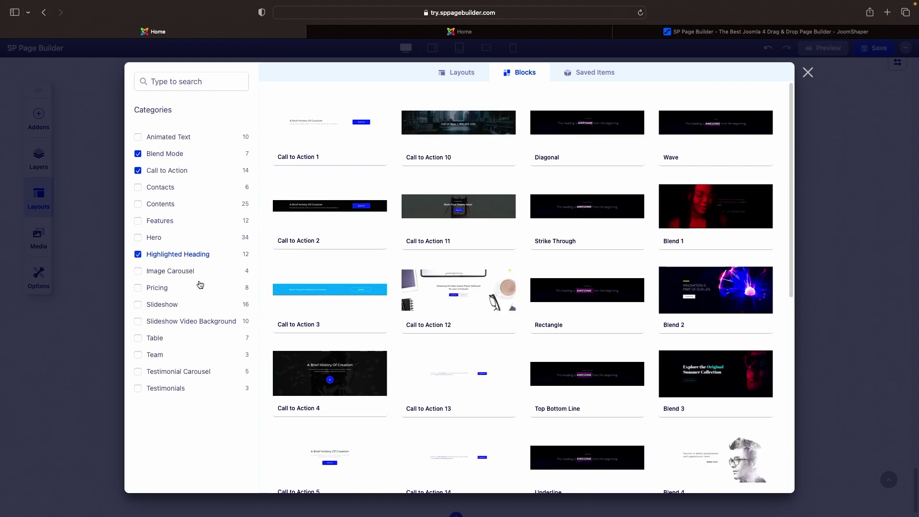
click(181, 272)
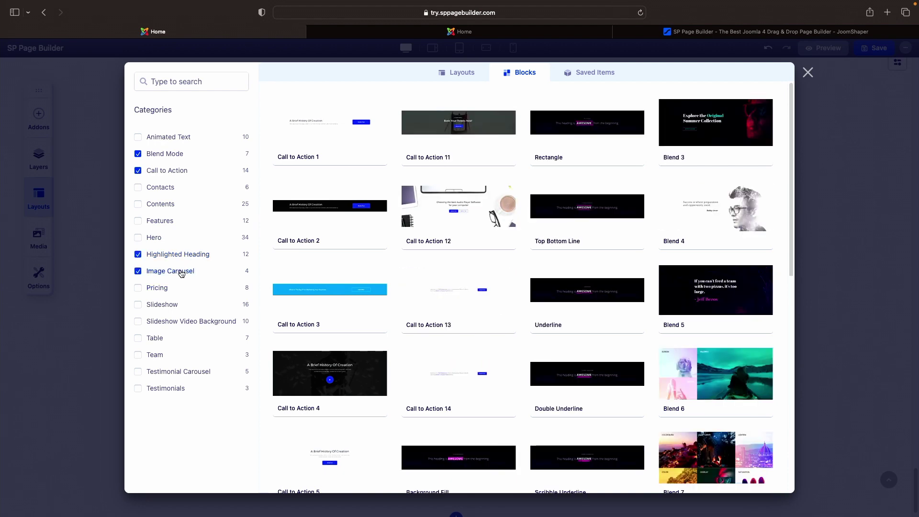
click(162, 289)
click(167, 306)
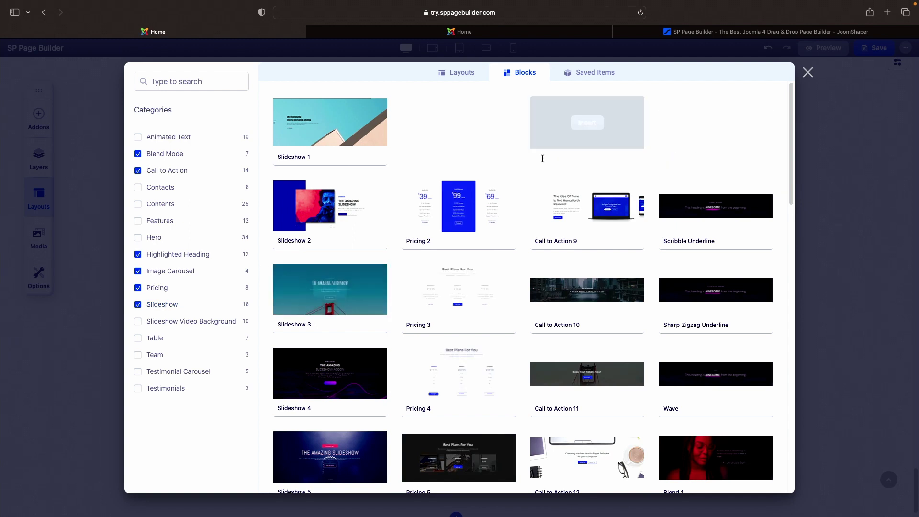
Insert the saved section "Section 5" into the page and look over its content.
click(581, 74)
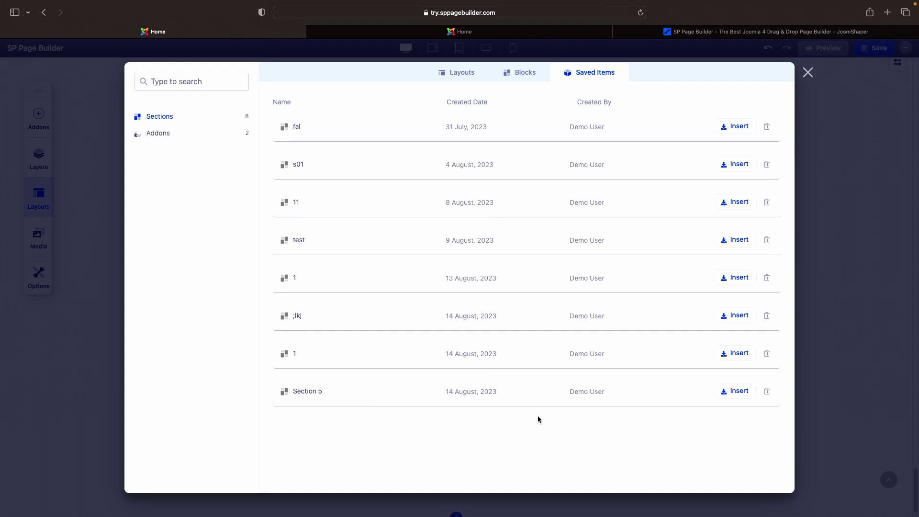
click(729, 394)
scroll(729, 394, down, 9)
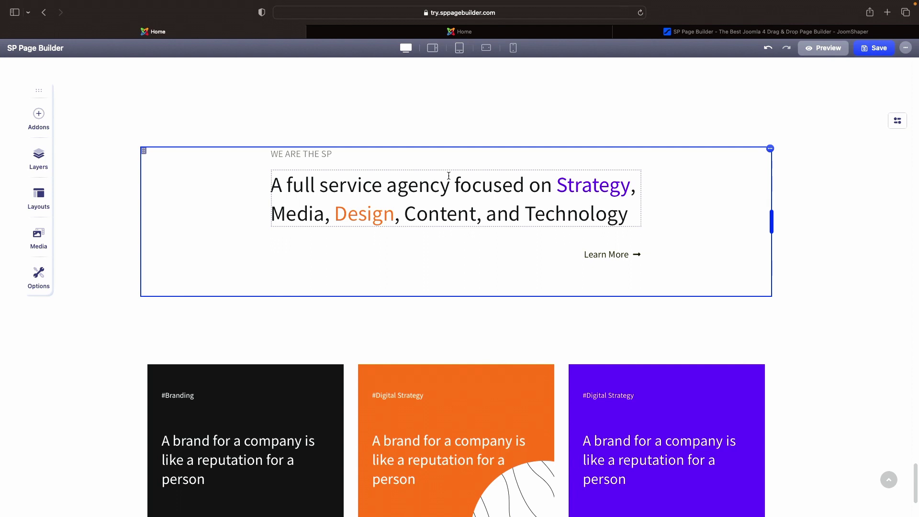
scroll(449, 176, down, 3)
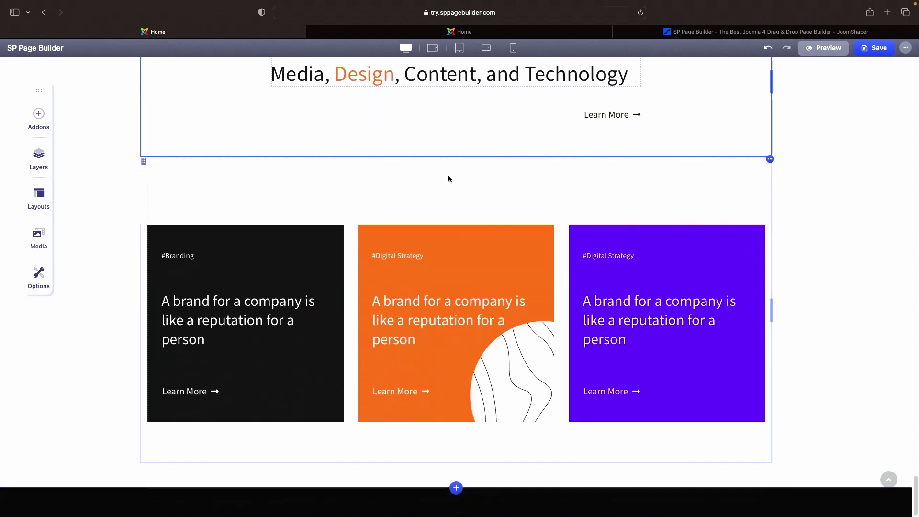
scroll(448, 176, up, 1)
scroll(448, 174, up, 2)
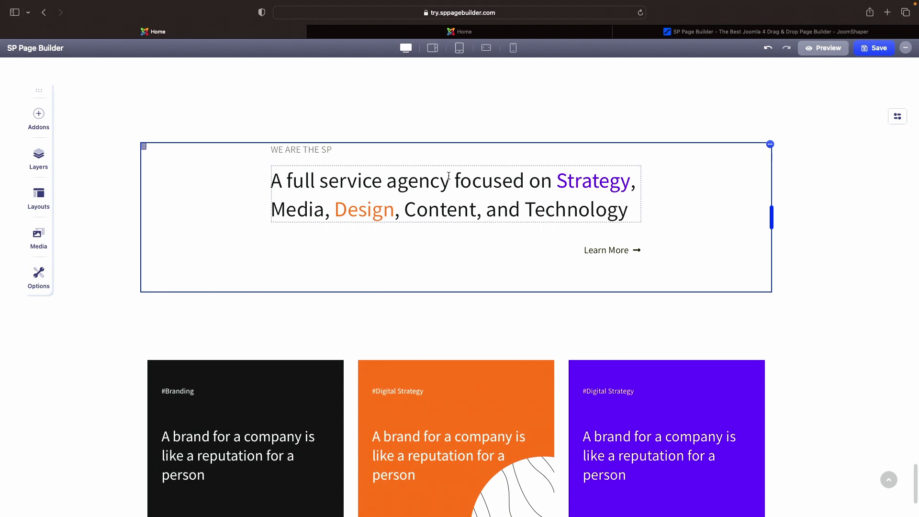
Save the Twist Text Animation section to the library under the name "Twist".
scroll(449, 176, up, 15)
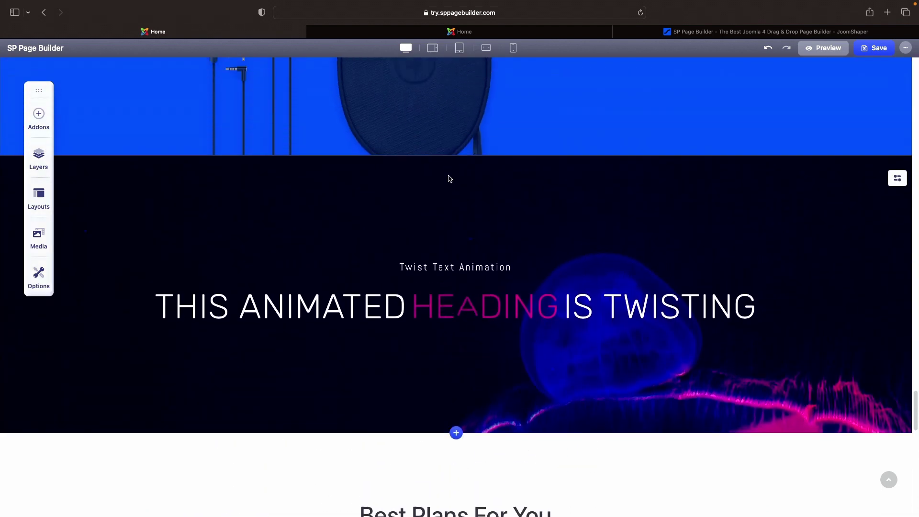
click(896, 179)
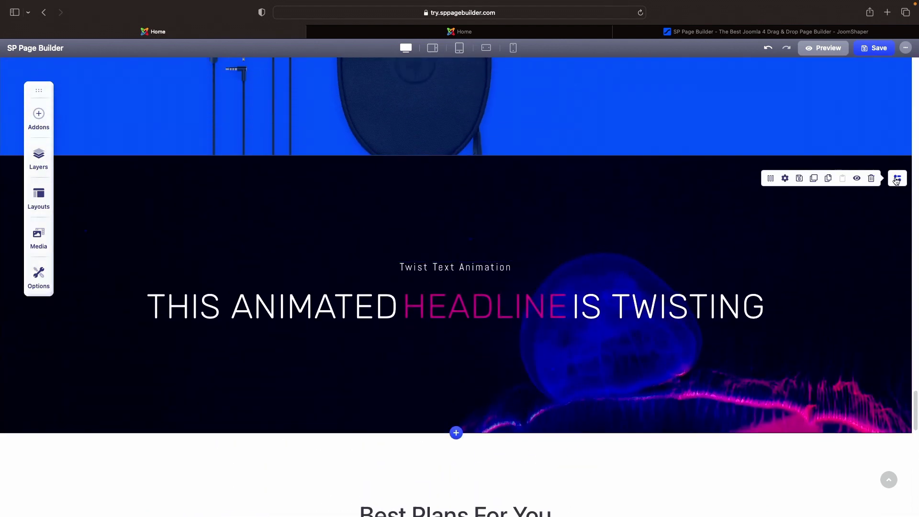
click(799, 179)
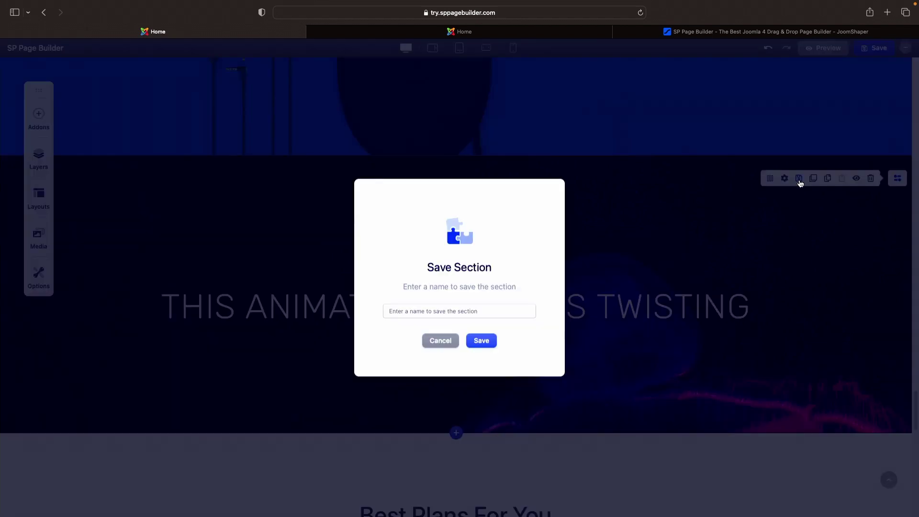
click(480, 310)
text(TWIS)
key(BackSpace)
key(BackSpace)
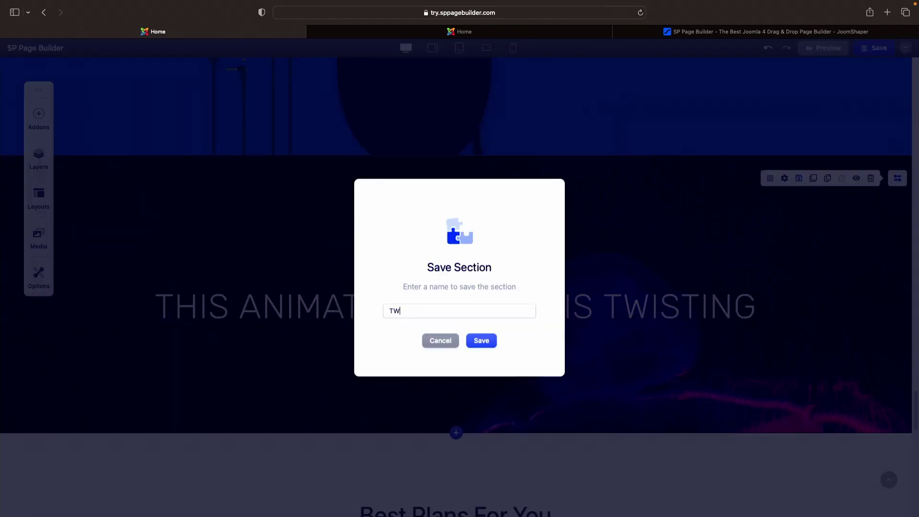
key(BackSpace)
text(wist)
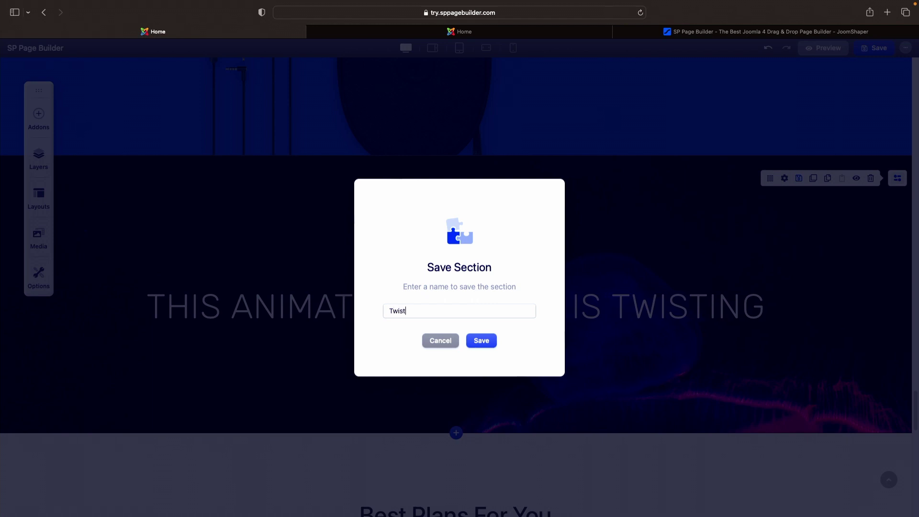
click(478, 342)
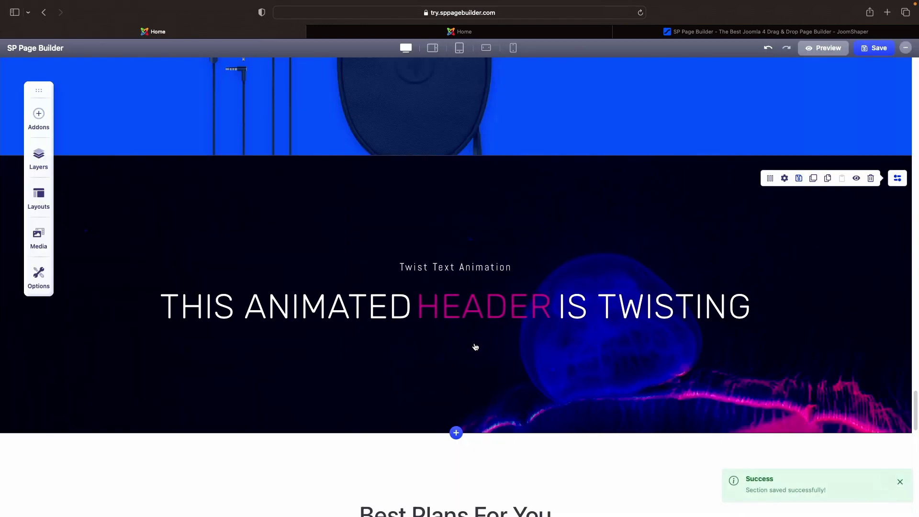
Import the Home page of the Digital Agency layout bundle into the page and look over its upper sections.
click(42, 204)
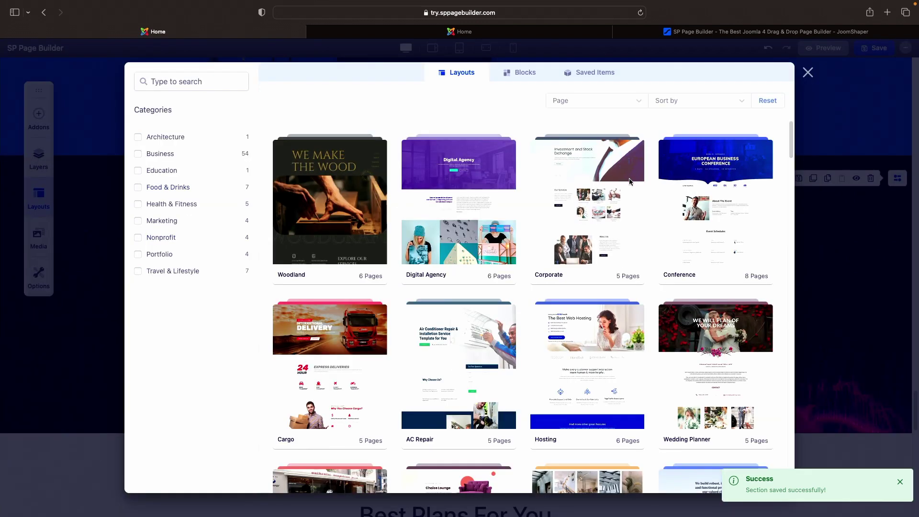
click(440, 228)
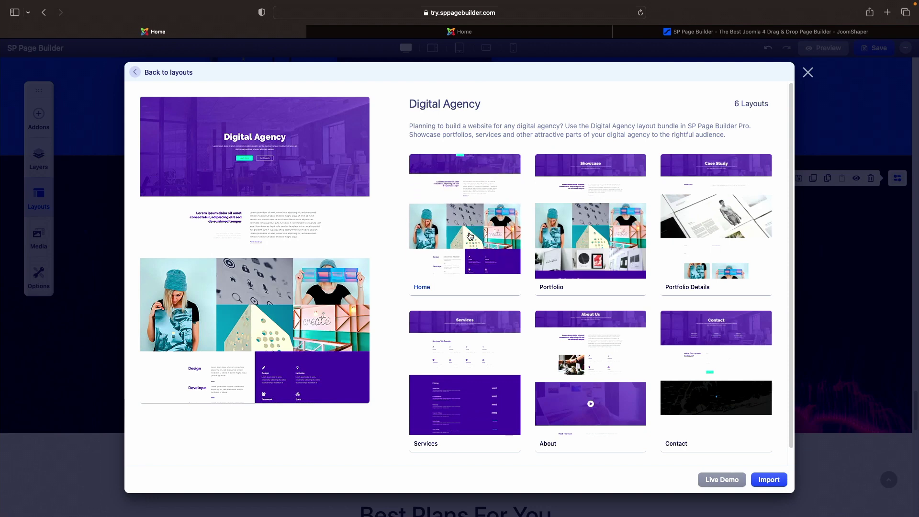
click(769, 480)
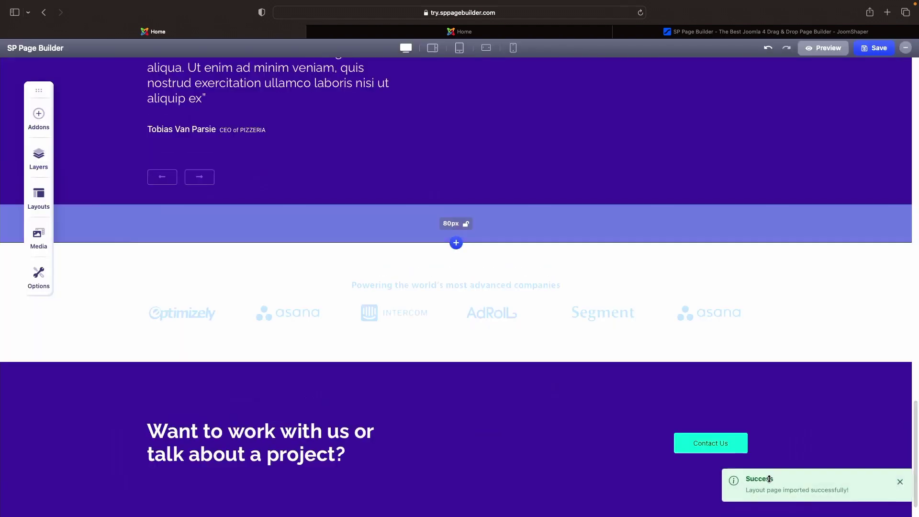
scroll(719, 288, up, 15)
scroll(719, 289, up, 10)
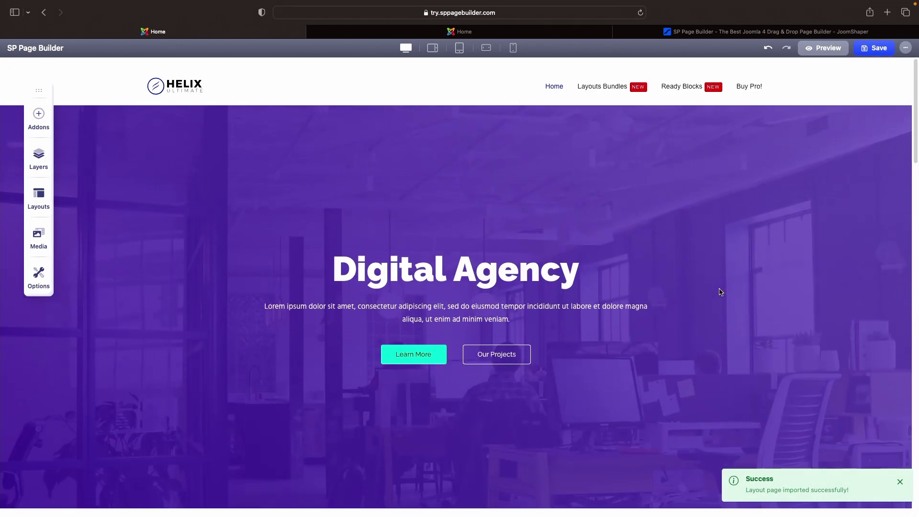
scroll(719, 288, down, 5)
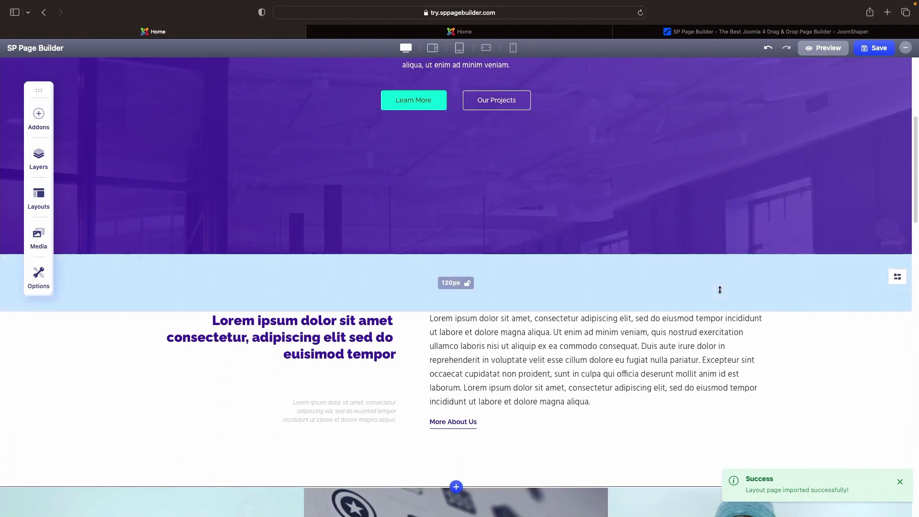
scroll(719, 289, down, 4)
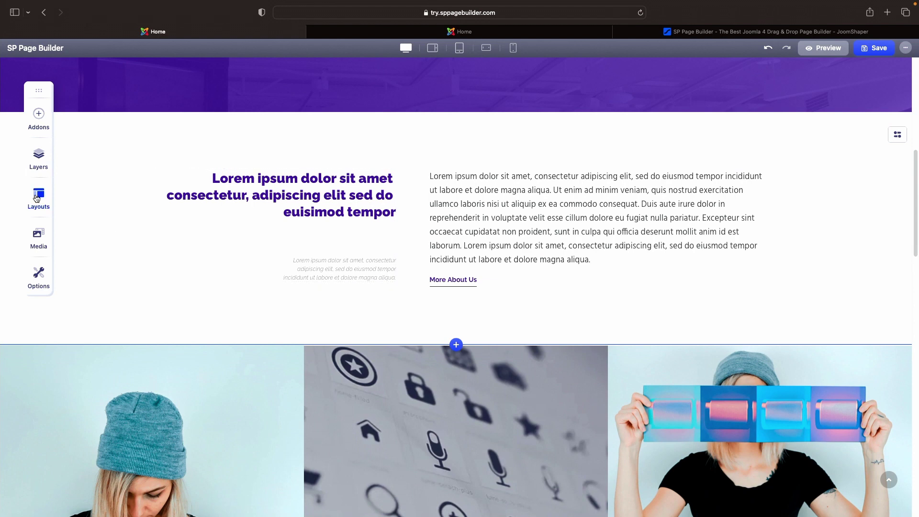
Insert the saved section "Twist" into the page from the saved items.
click(37, 198)
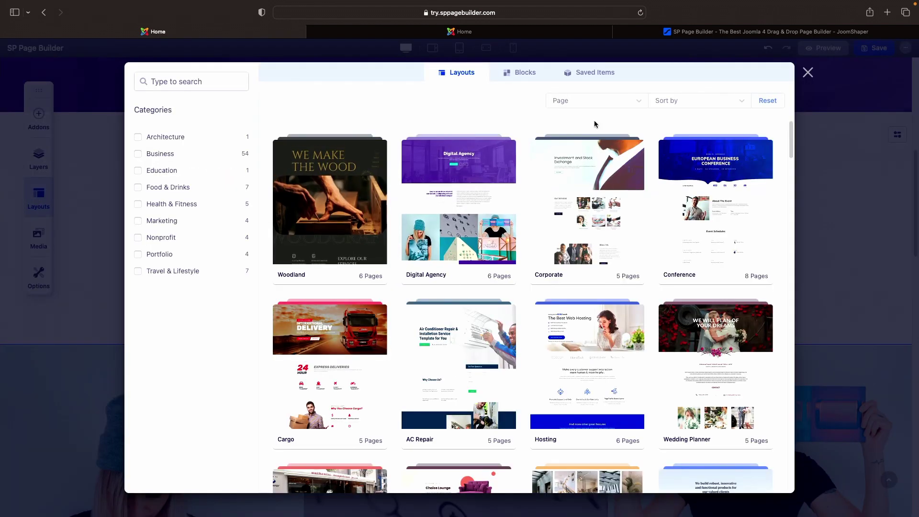
click(596, 77)
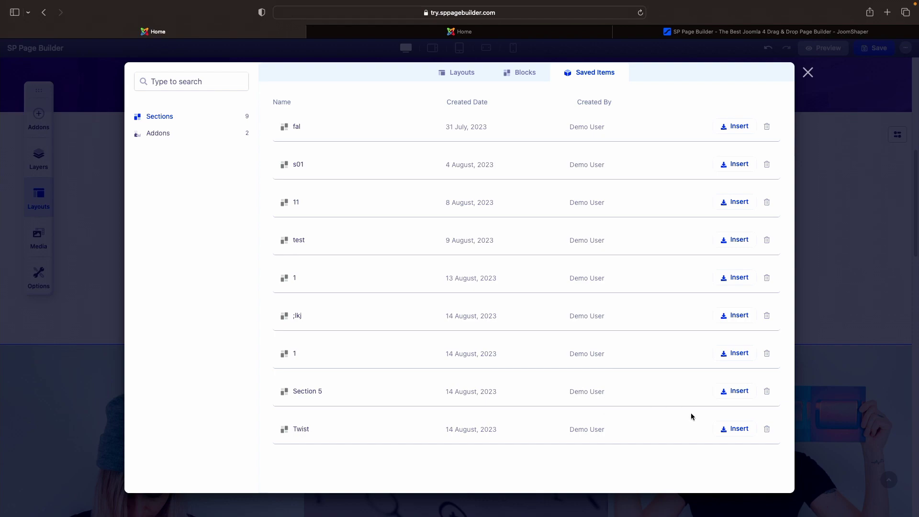
click(734, 429)
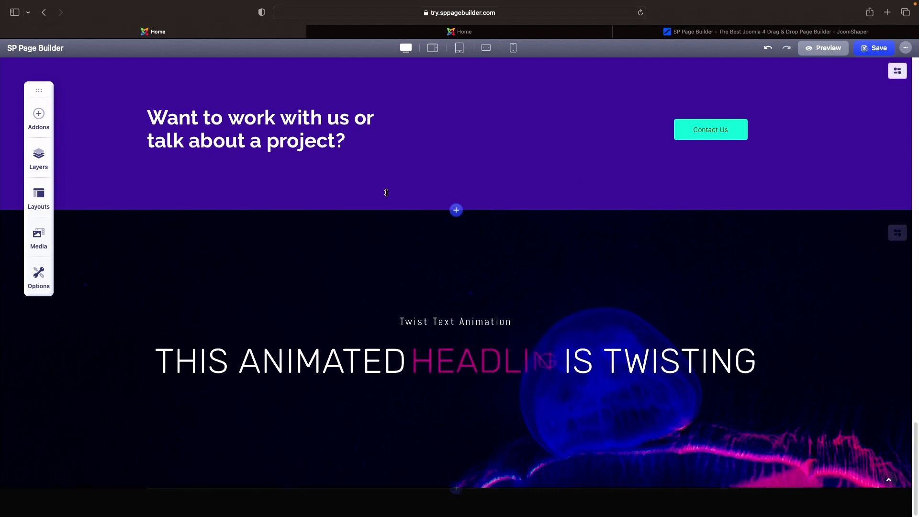
Move the Twist Text Animation section to the top of the page in the layer structure.
click(39, 165)
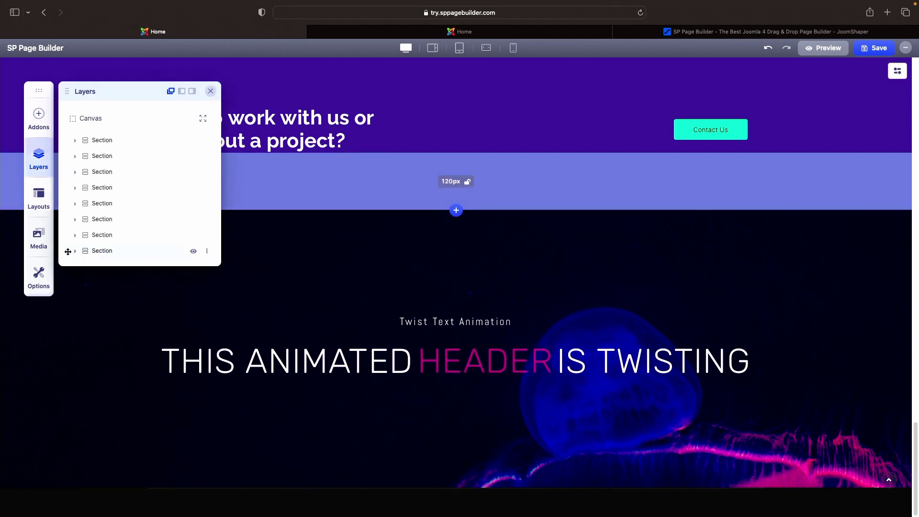
drag(68, 252, 111, 139)
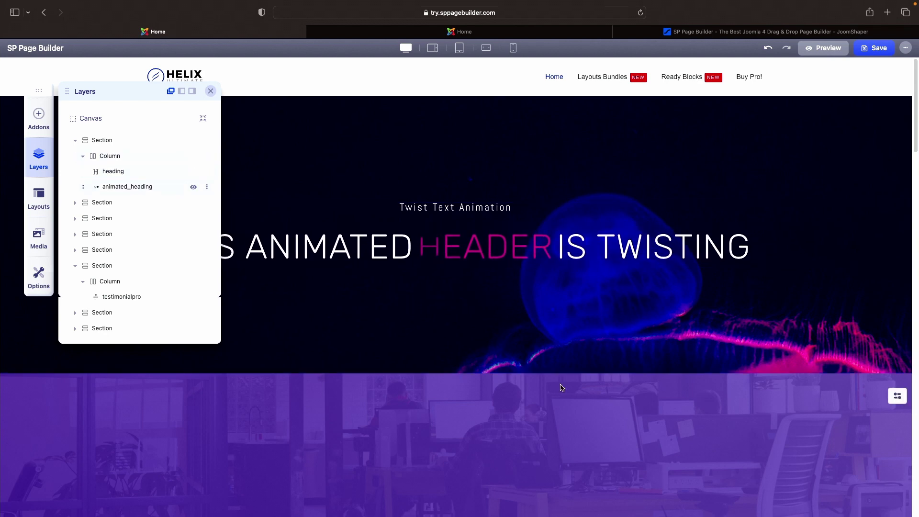
scroll(691, 363, down, 3)
scroll(691, 363, up, 3)
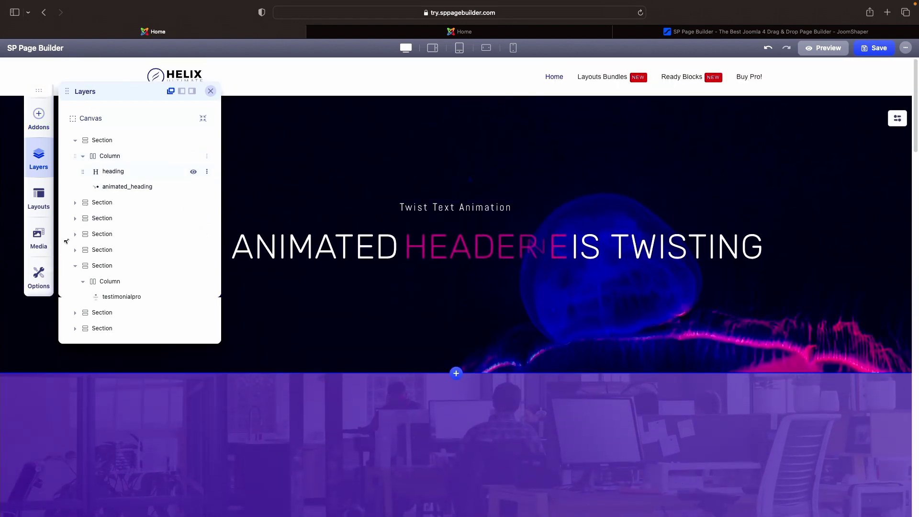
Search the saved sections for "tw", clear the search and close the library.
click(41, 206)
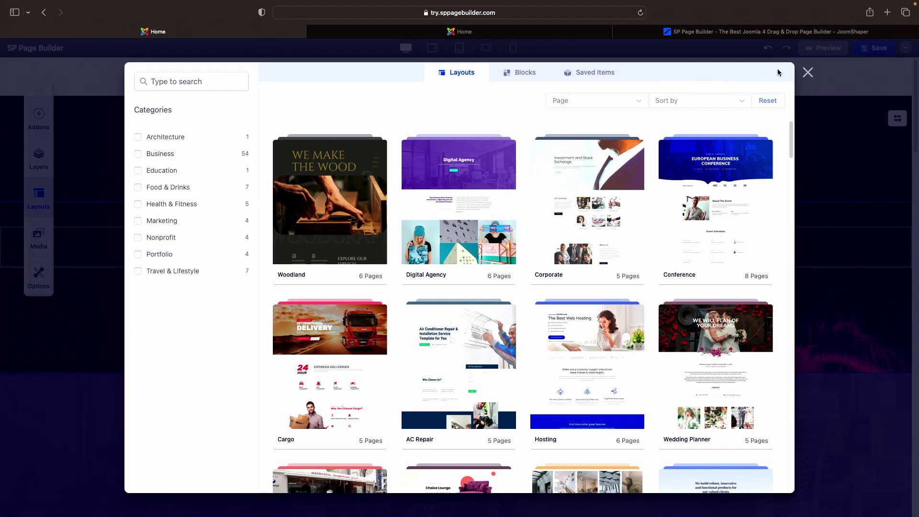
click(596, 79)
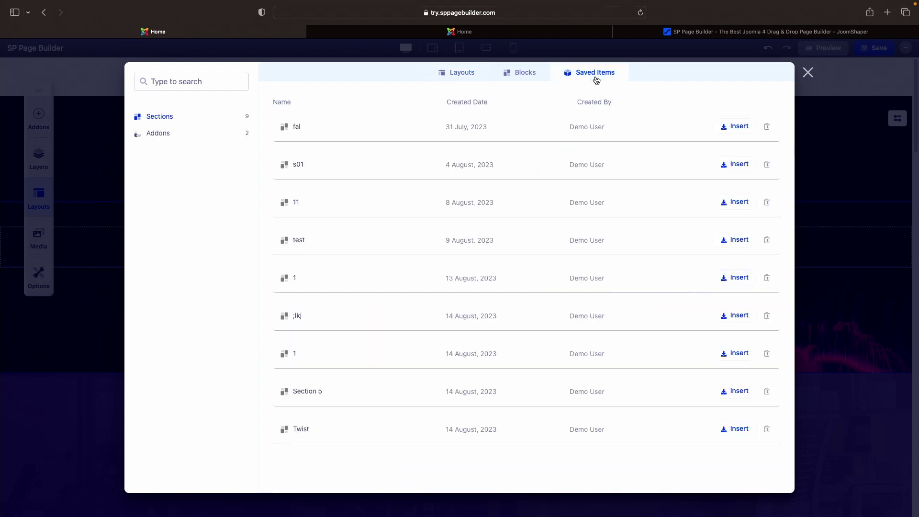
click(204, 82)
text(tw)
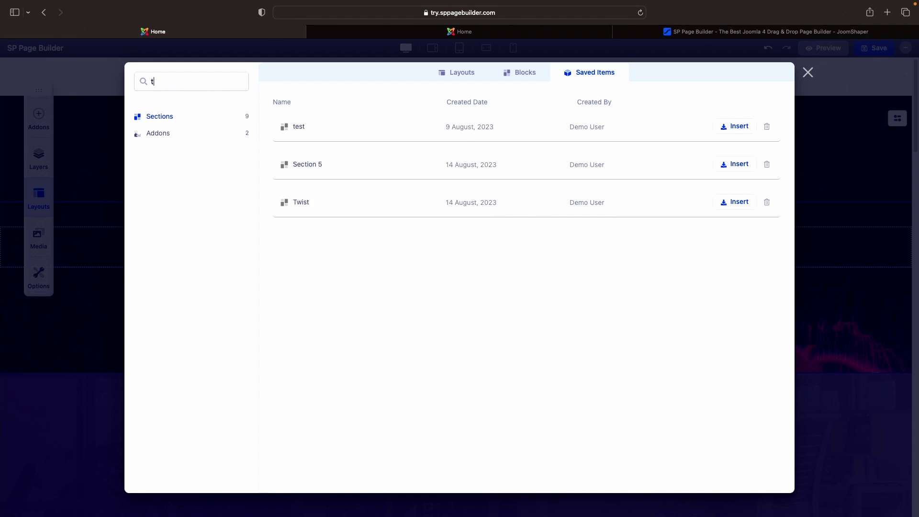
key(BackSpace)
key(BackSpace)
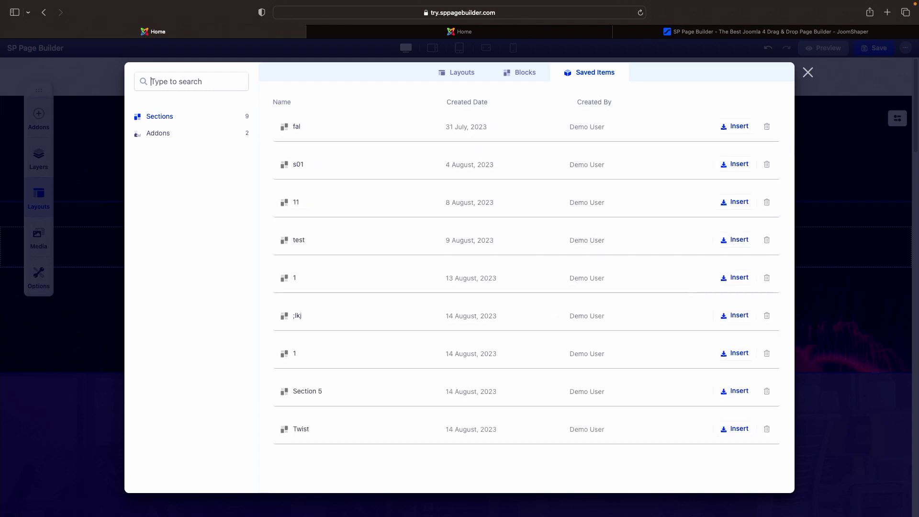
click(807, 72)
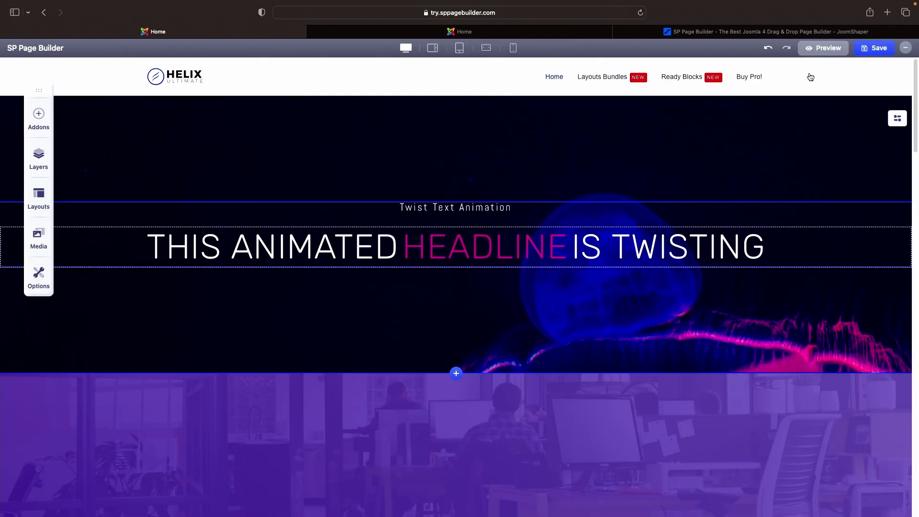
Browse the media library's images, videos, audios, attachments and folders.
click(31, 243)
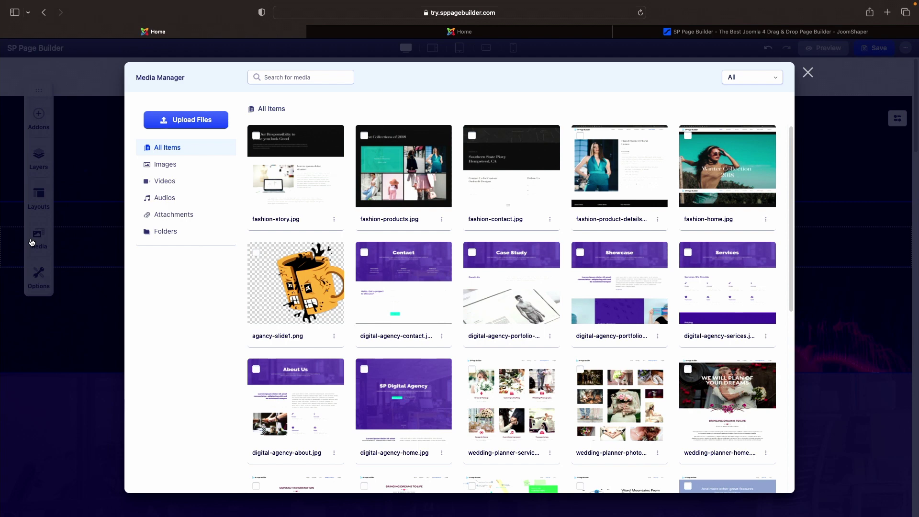
click(168, 168)
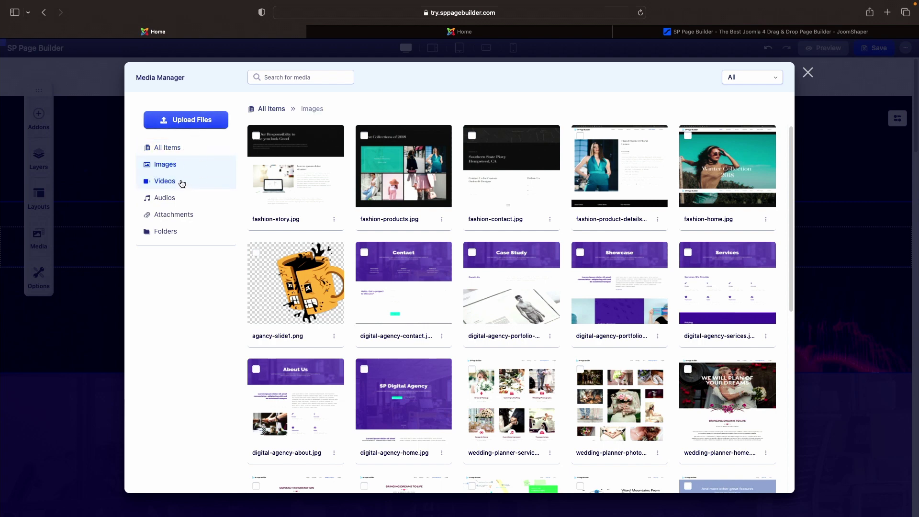
click(182, 183)
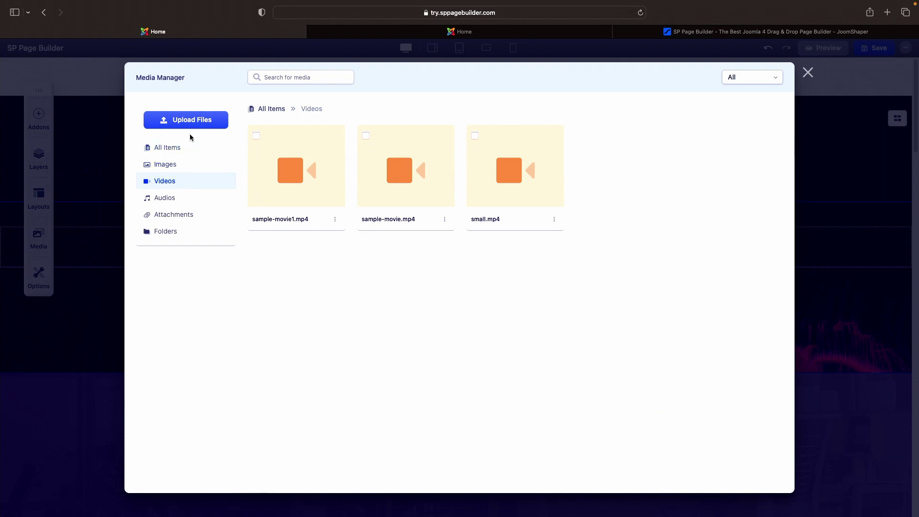
click(189, 202)
click(197, 216)
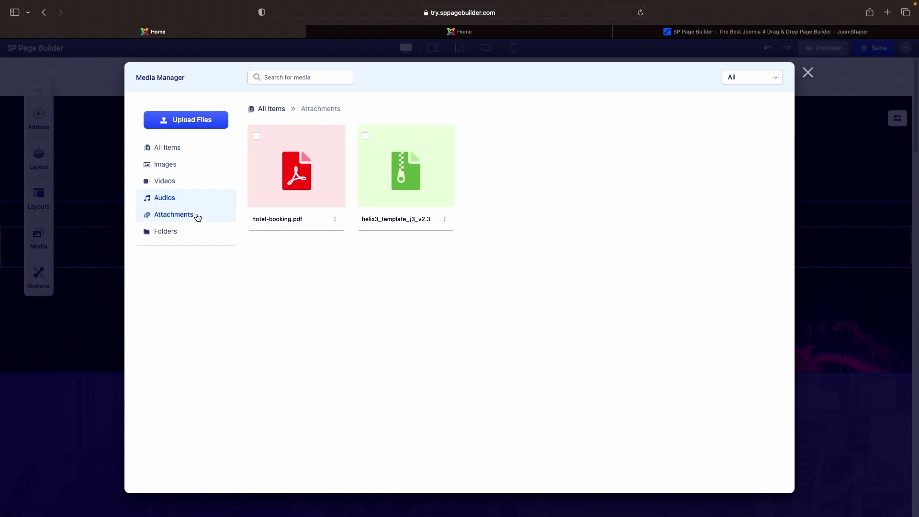
click(203, 234)
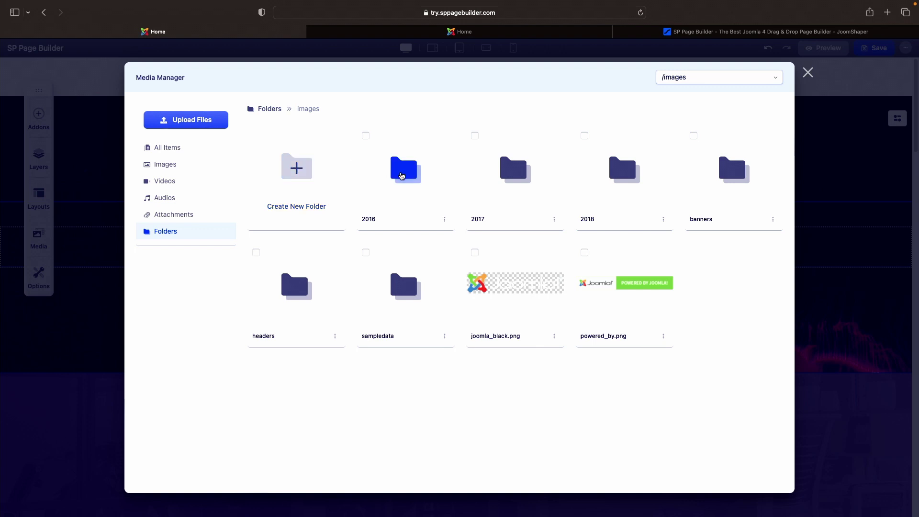
Try to create a new folder named 2023 in the media library's images directory.
click(306, 176)
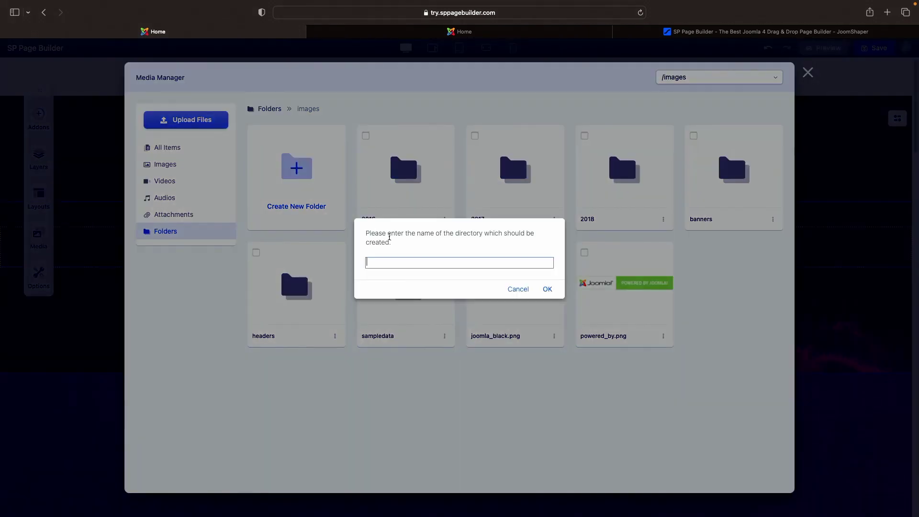
text(2023)
click(547, 289)
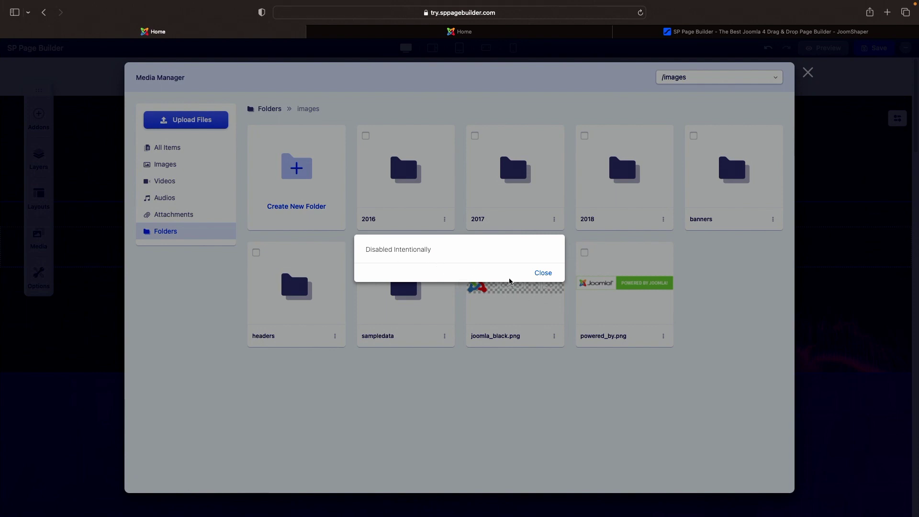
click(543, 273)
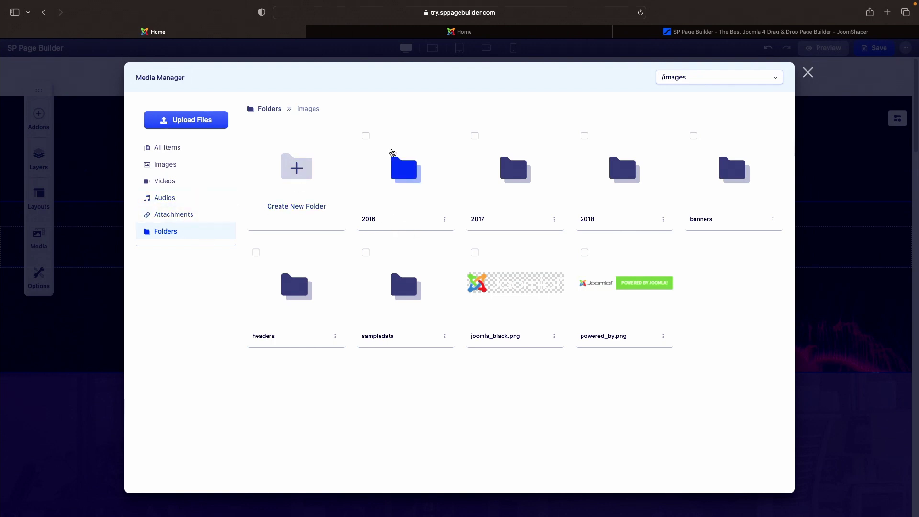
Examine the pictures stored in the media folder images/2016/10/31.
click(396, 173)
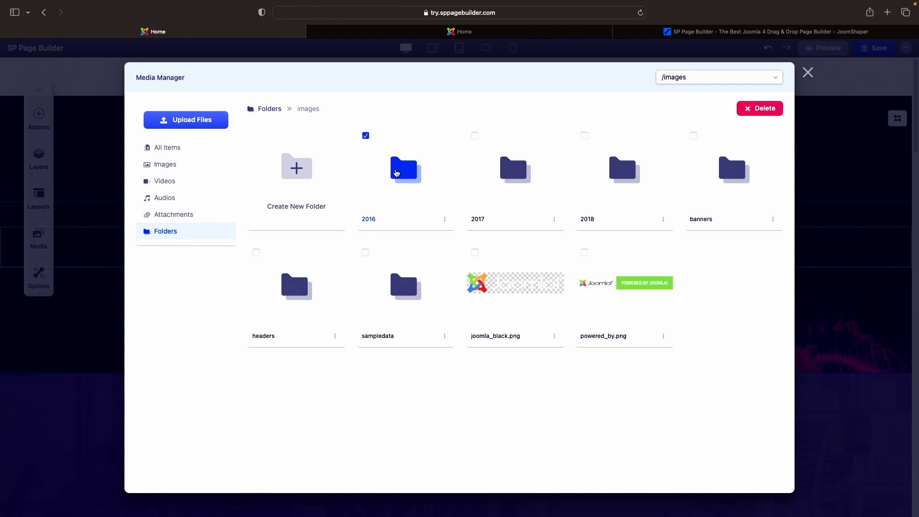
double_click(396, 172)
double_click(397, 172)
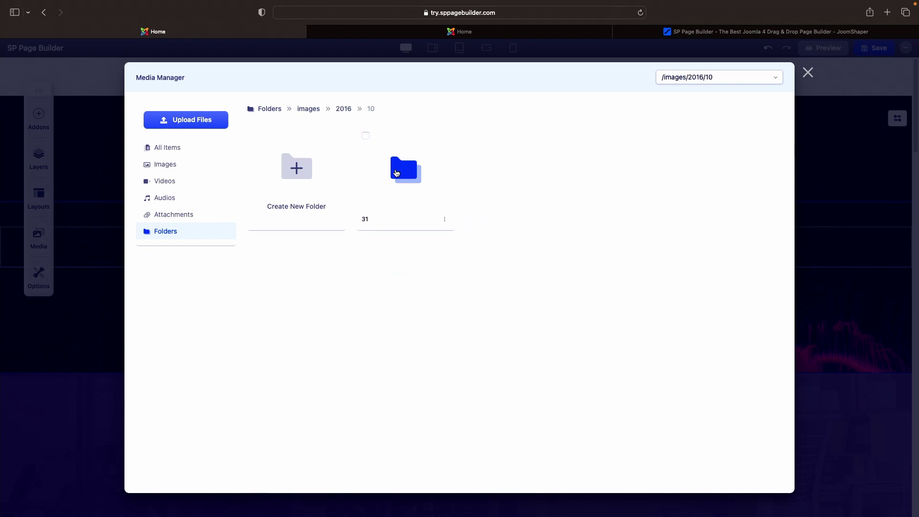
double_click(396, 173)
scroll(396, 173, down, 3)
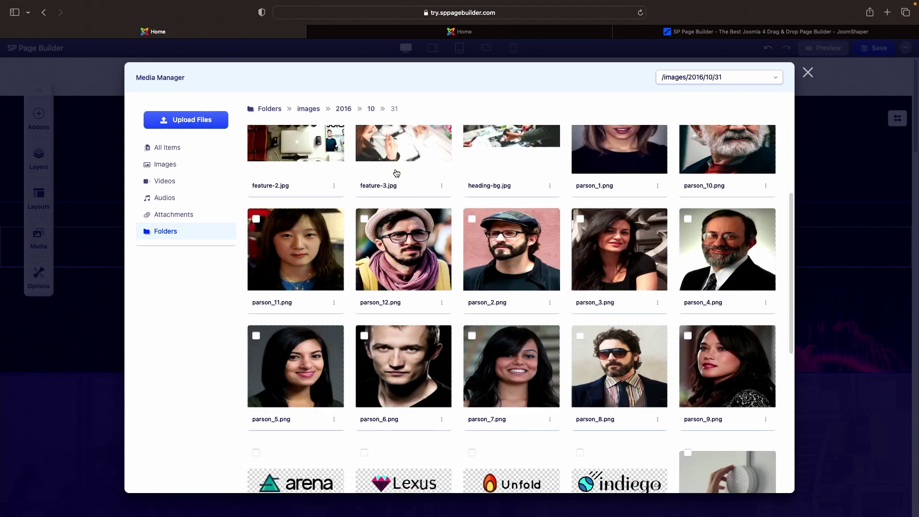
scroll(396, 173, down, 5)
scroll(396, 173, up, 10)
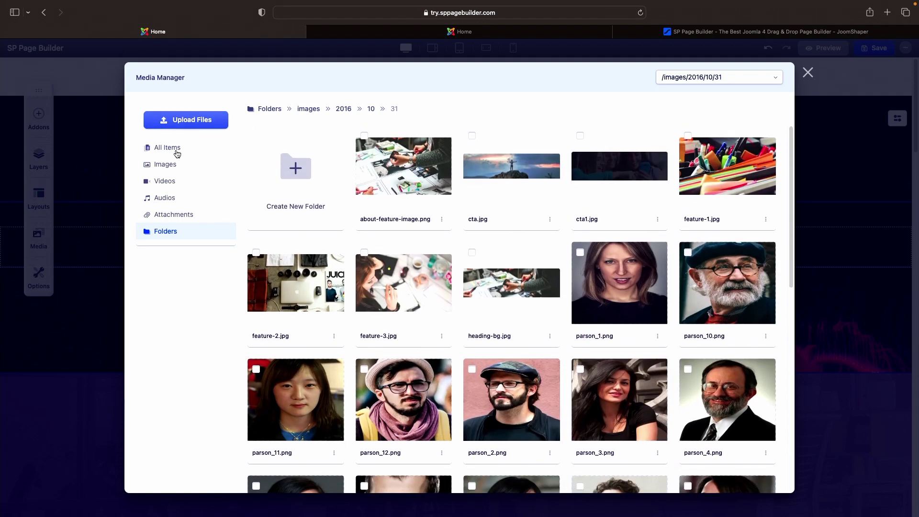
Review the image, video and audio files and the file actions available for sampleaudio_0.4mb, ending on the images.
click(169, 169)
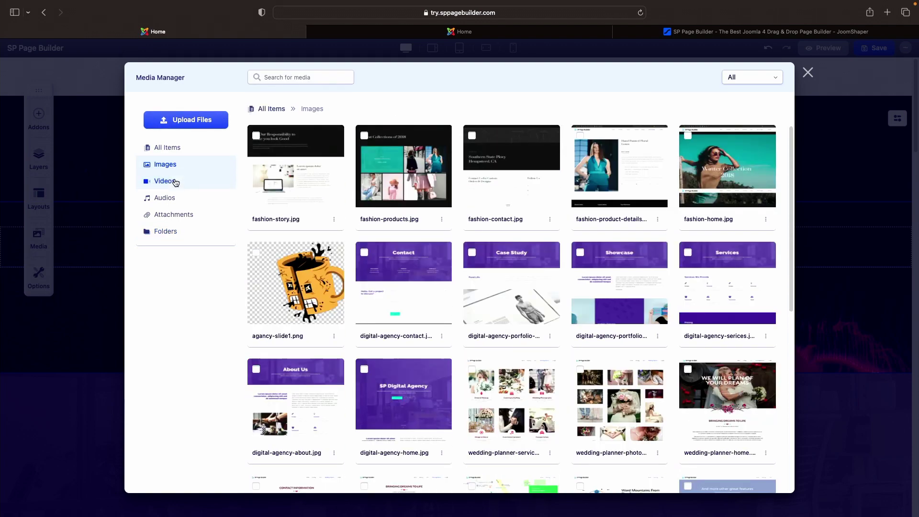
click(175, 181)
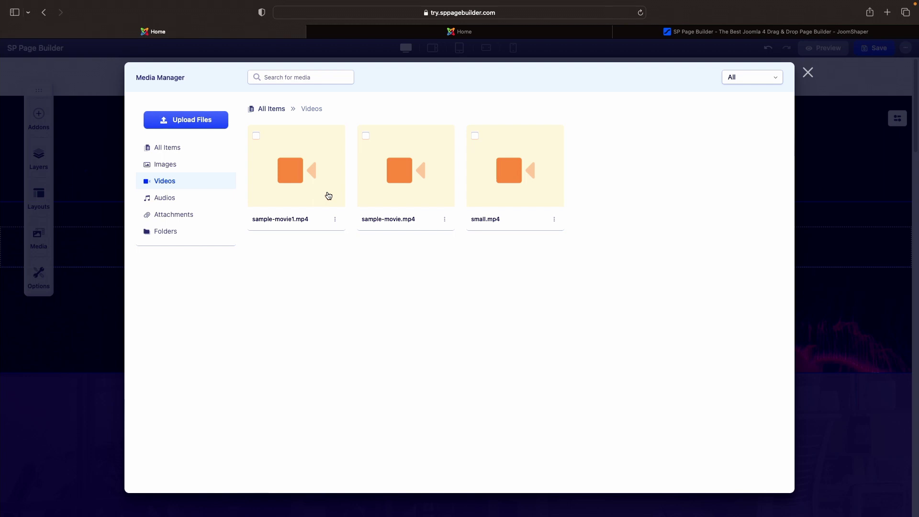
click(180, 202)
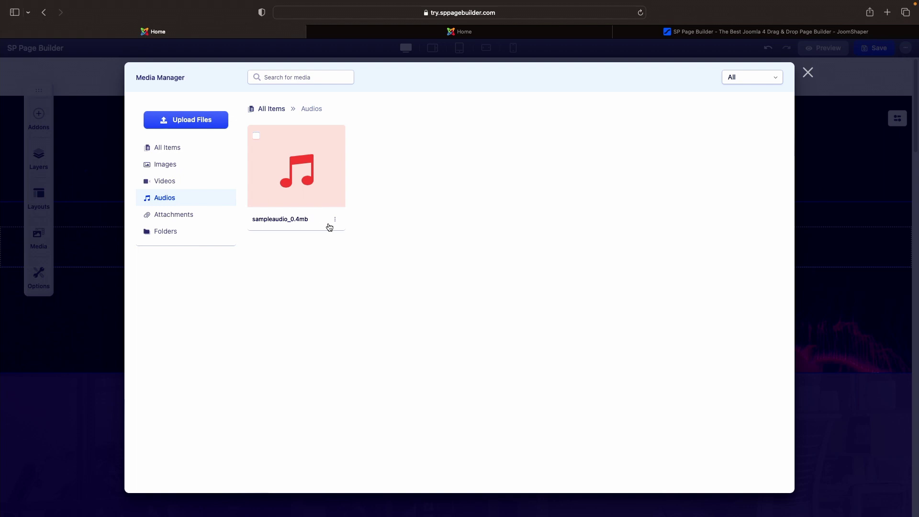
click(335, 219)
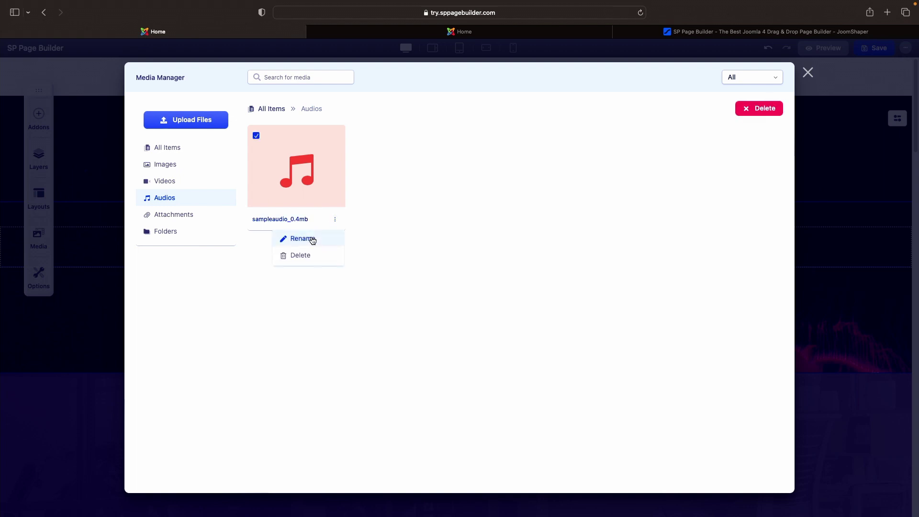
click(183, 189)
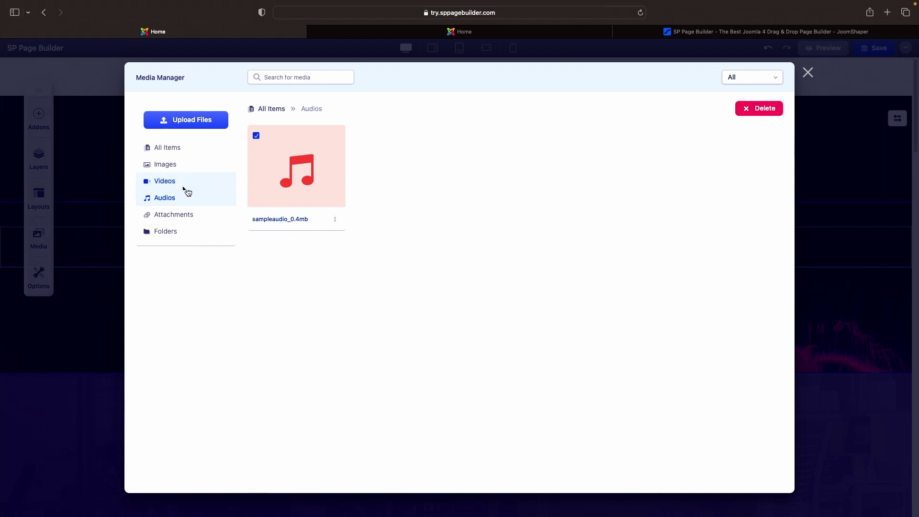
click(177, 172)
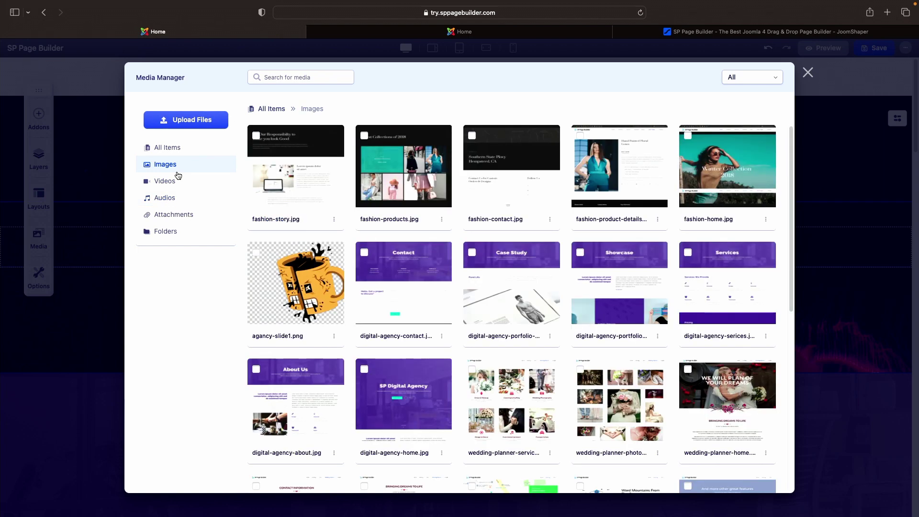
Open the name of the image fashion-story.jpg for editing.
click(334, 220)
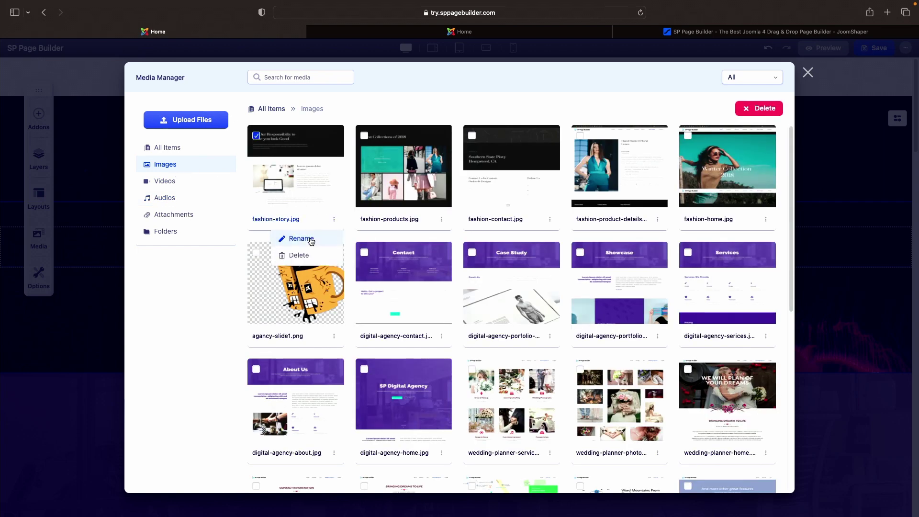
click(310, 241)
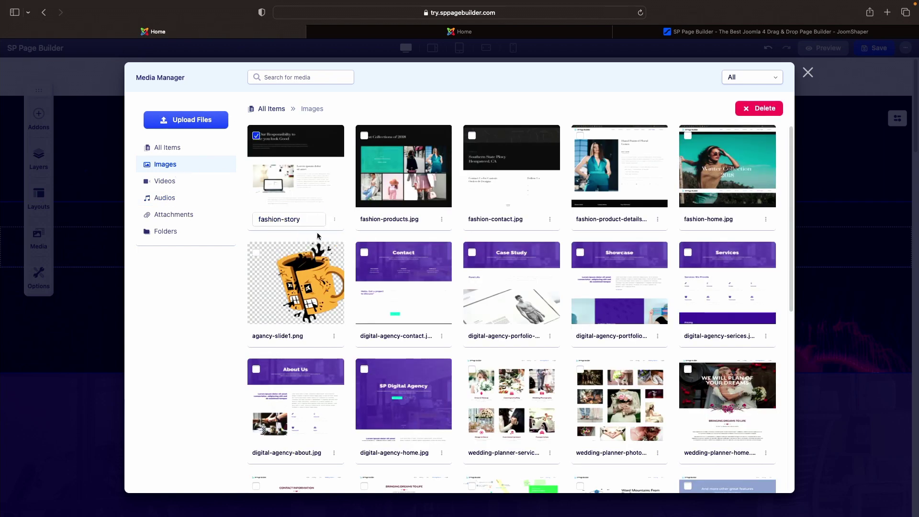
click(335, 219)
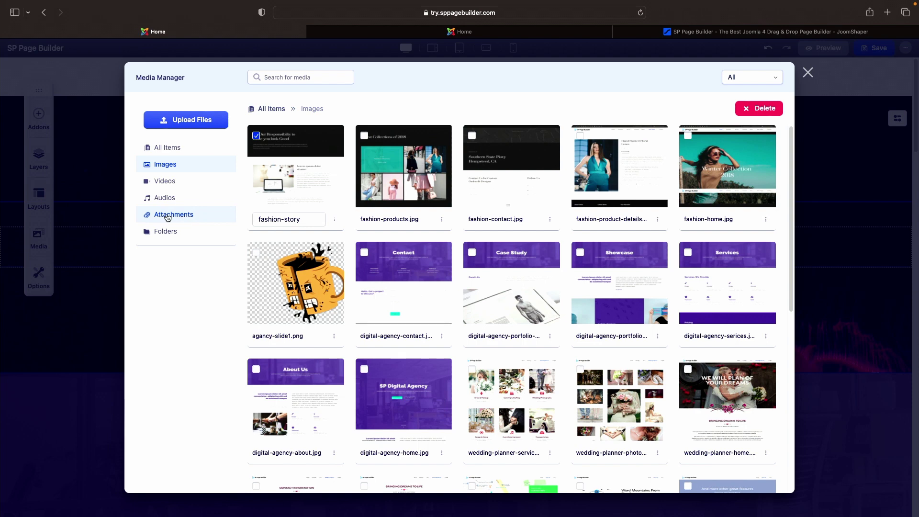
View the attachments in the media library and close the Media Manager.
click(168, 215)
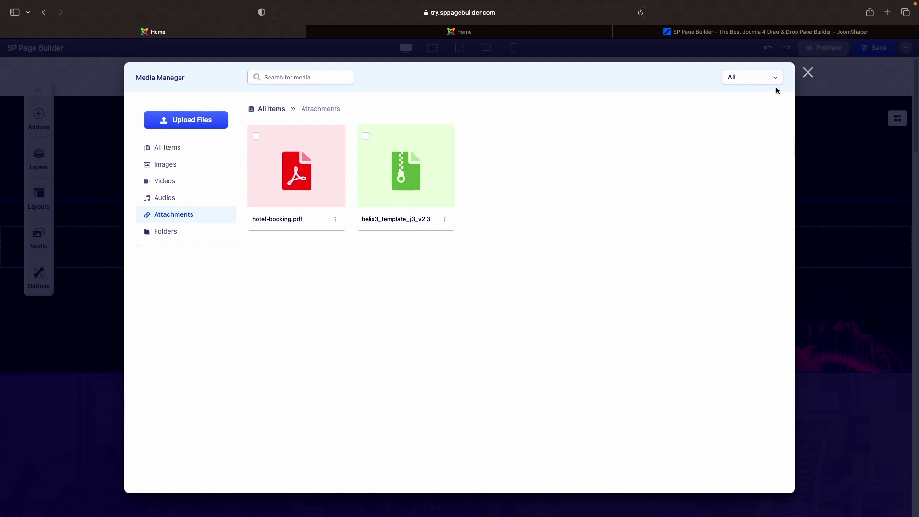
click(808, 73)
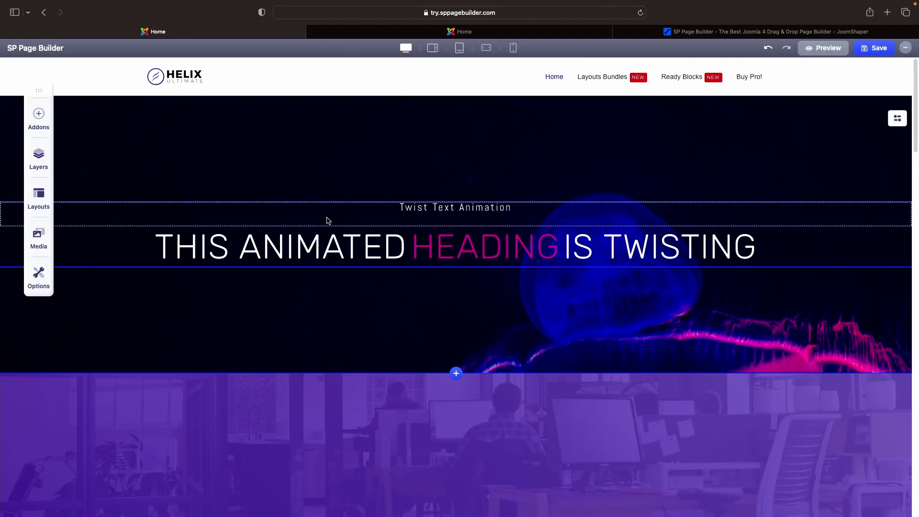
Open the page options and review the available choices for category, status, language and access.
click(47, 287)
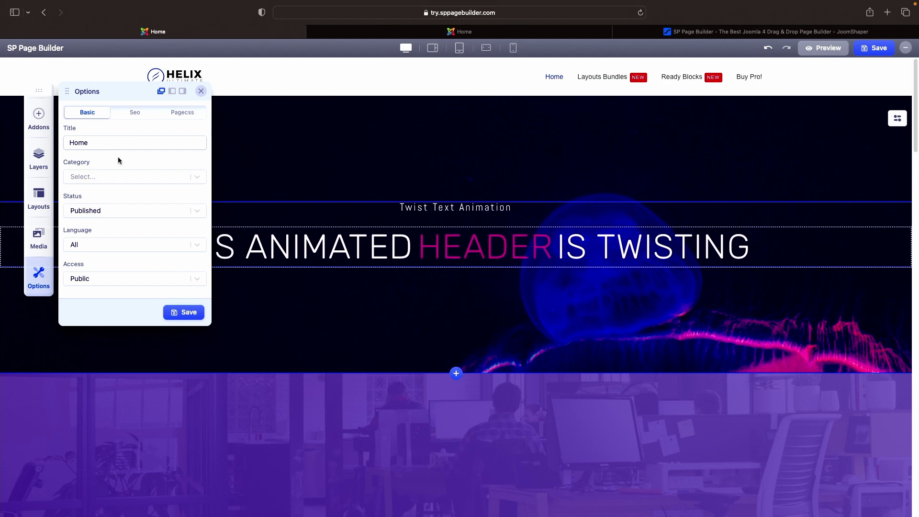
click(139, 178)
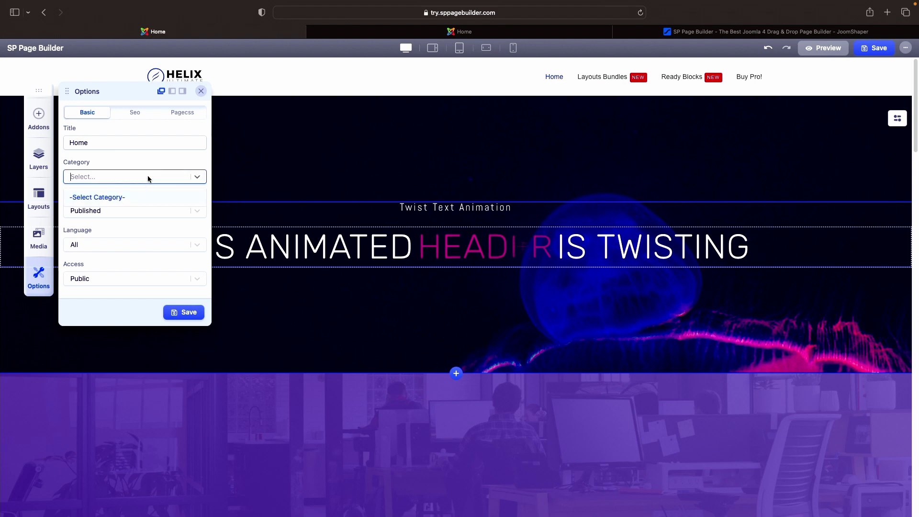
click(151, 162)
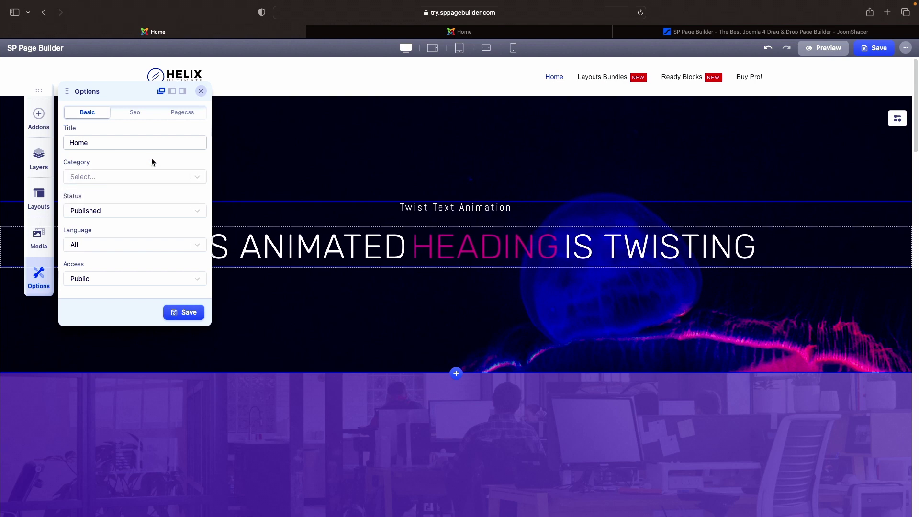
click(201, 212)
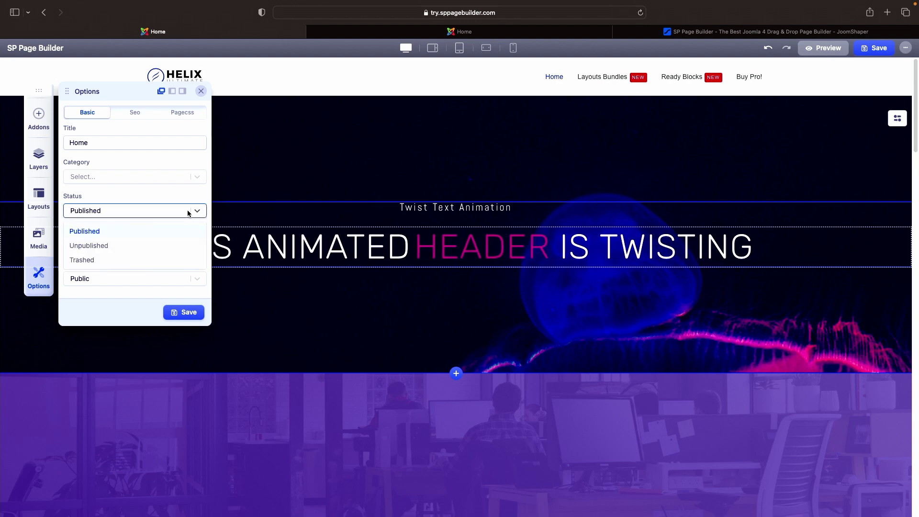
click(144, 210)
click(170, 246)
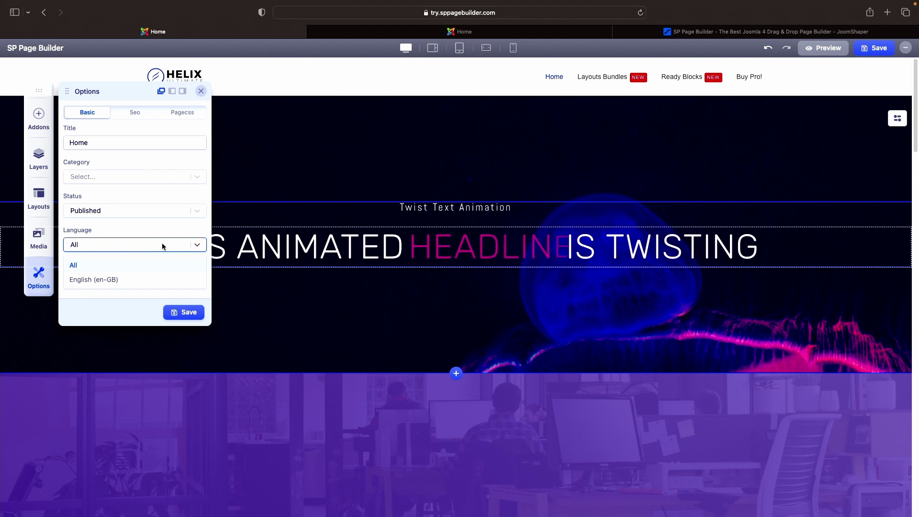
click(153, 228)
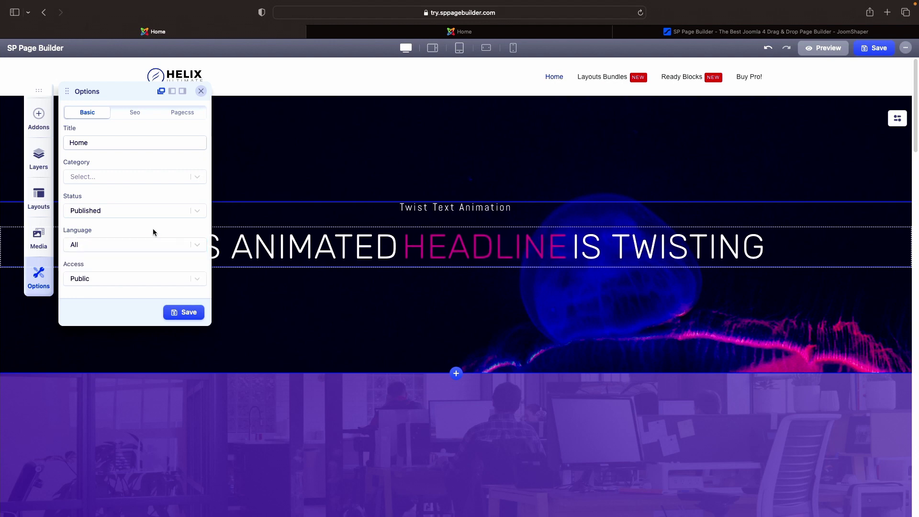
click(197, 279)
scroll(187, 230, down, 3)
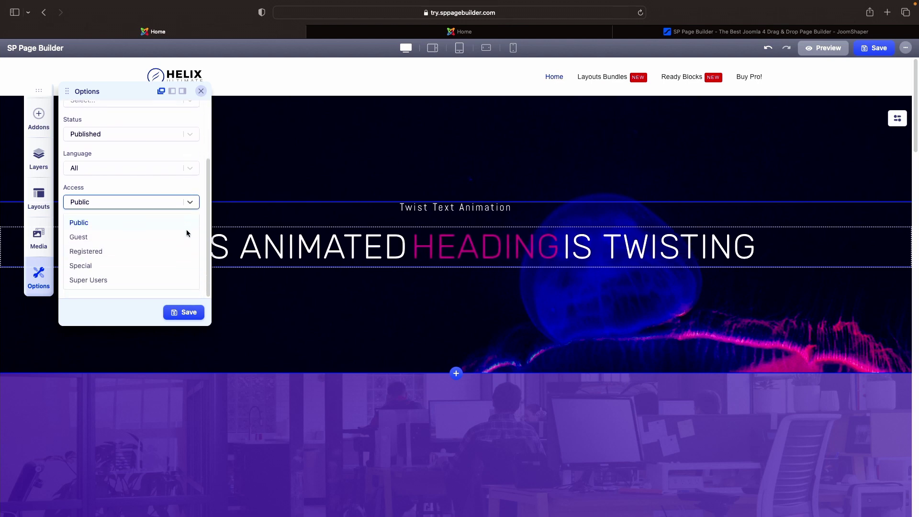
click(189, 177)
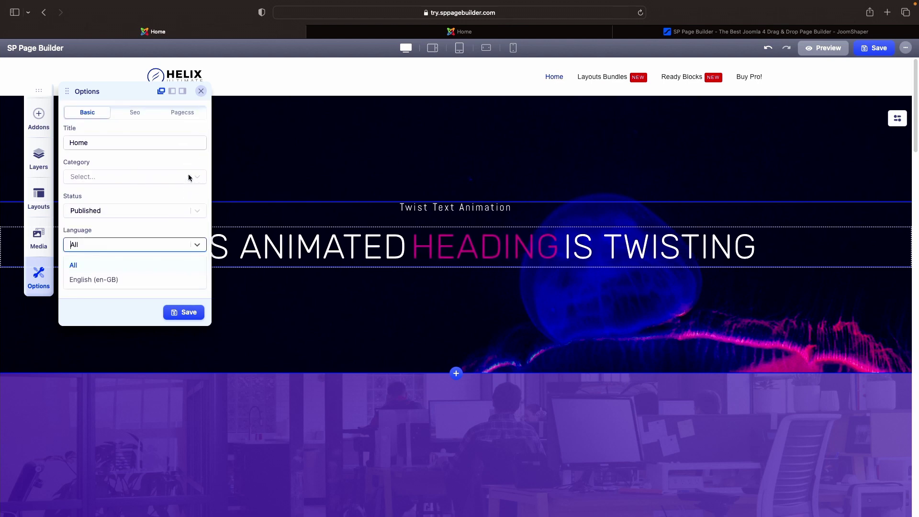
click(198, 245)
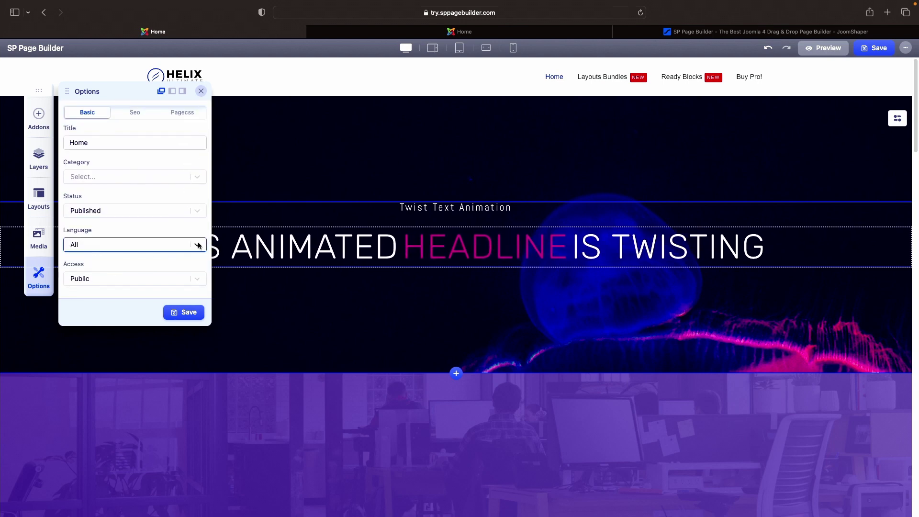
Set the Home page's access level to Registered.
click(197, 278)
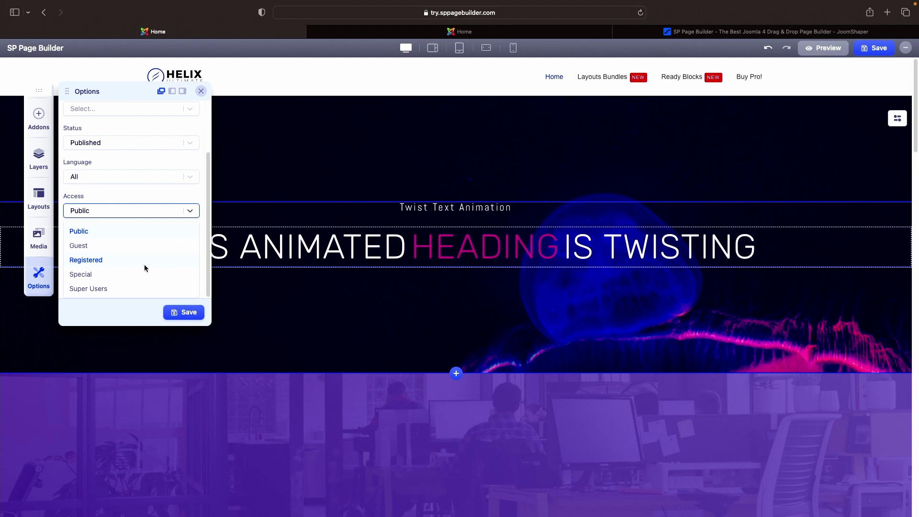
click(125, 262)
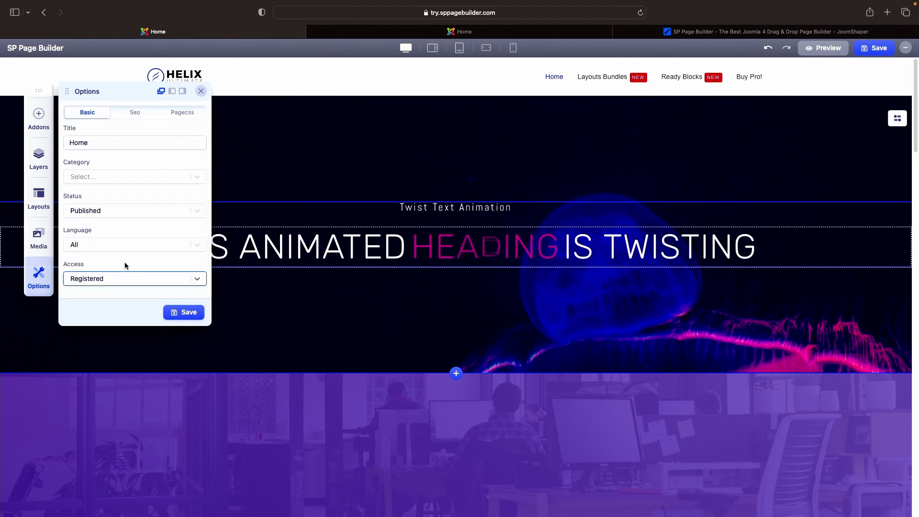